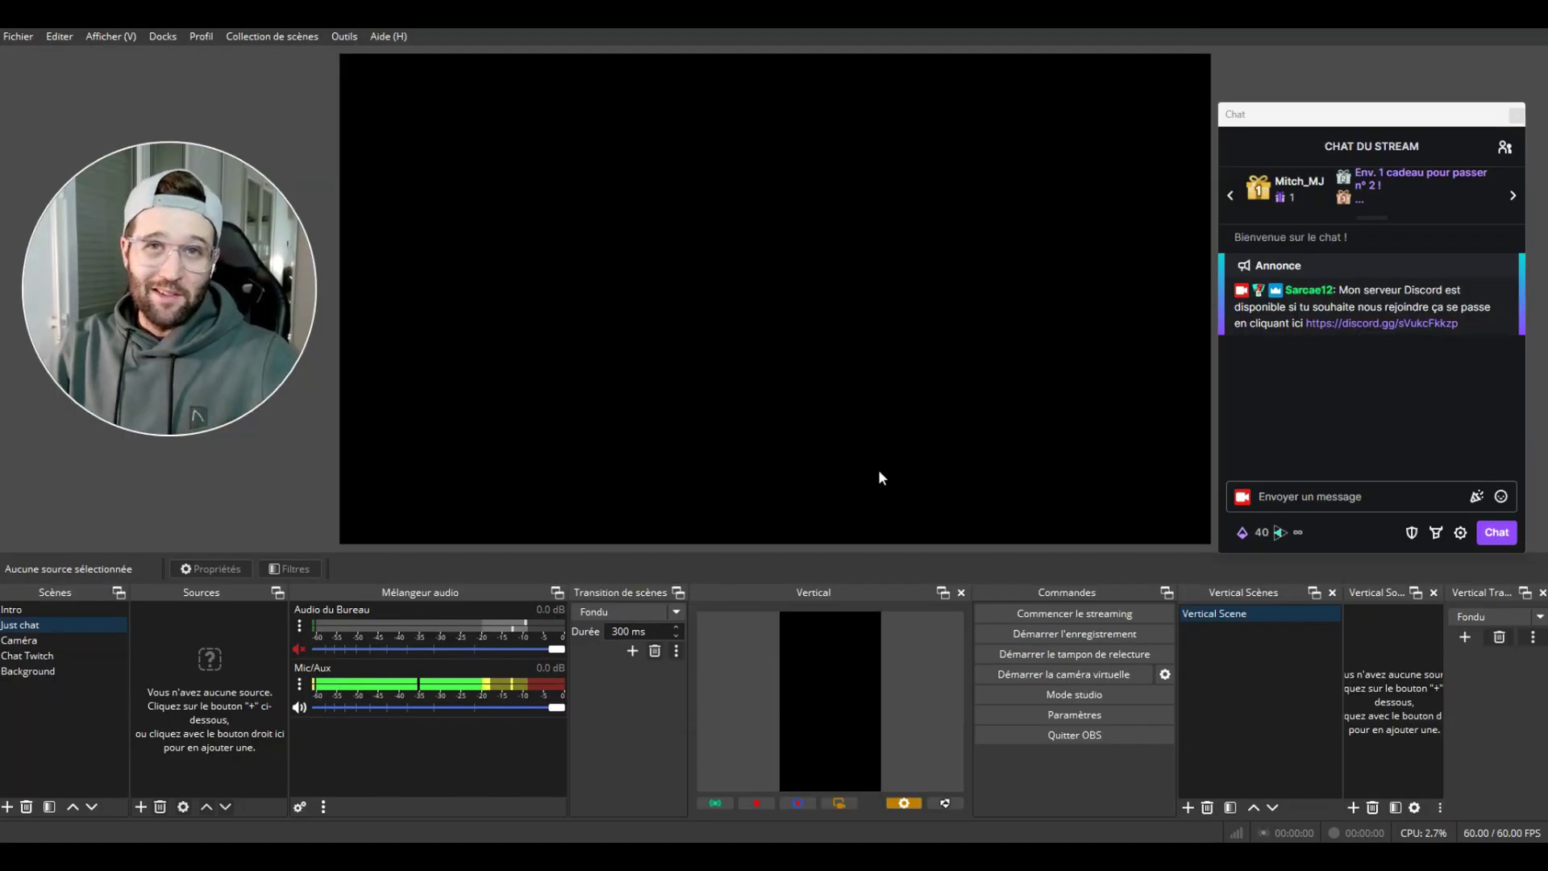
Add a colour source named Background 1 Lightmode to the Background scene and set its colour to #94b9ff.
click(84, 671)
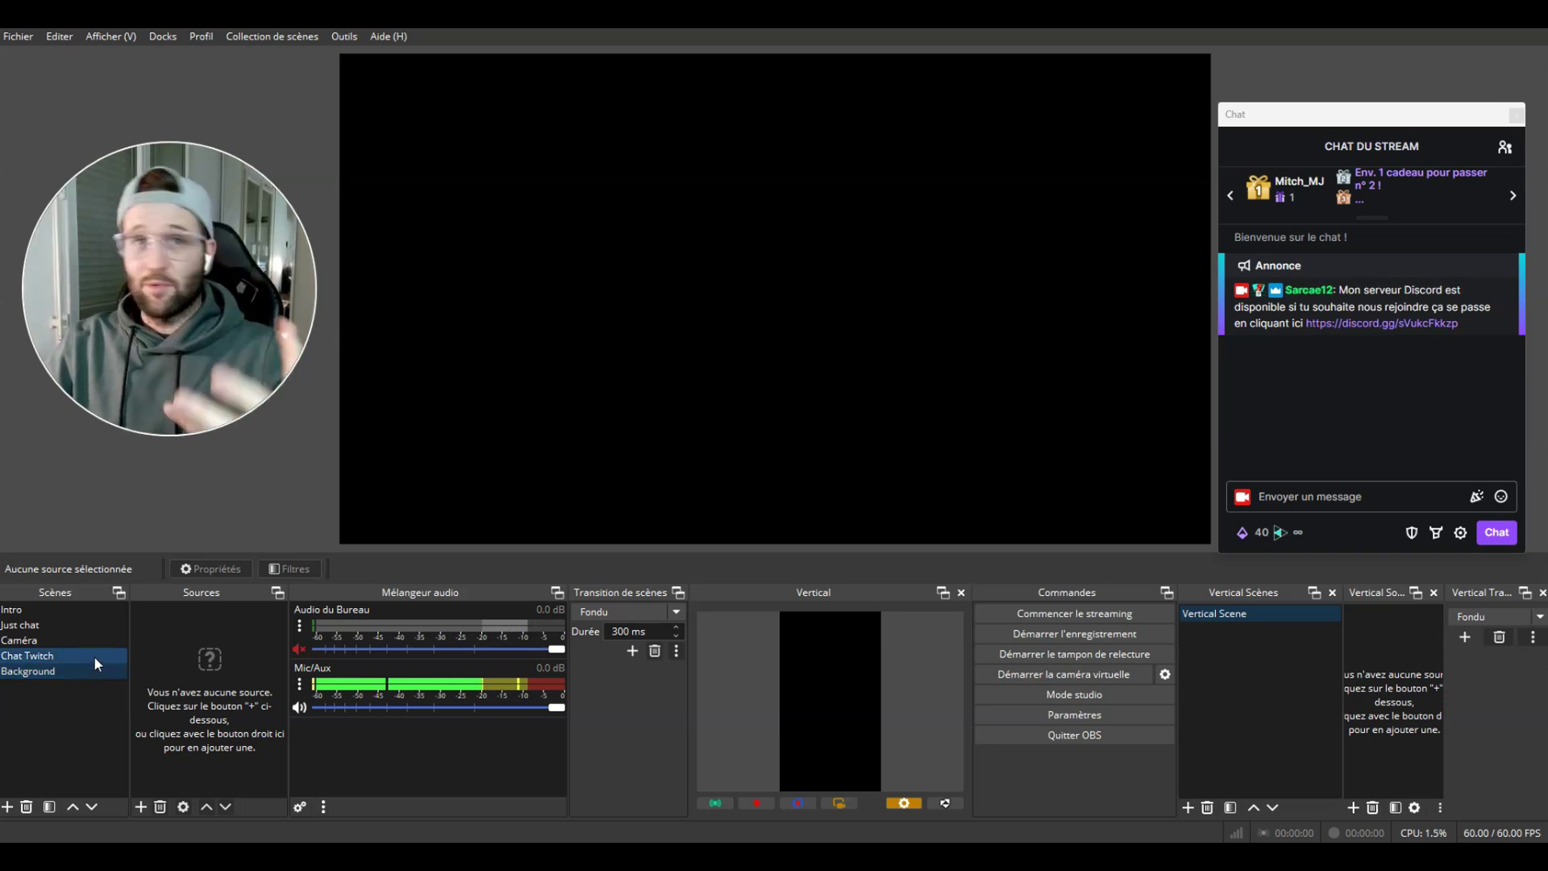
click(141, 806)
click(195, 715)
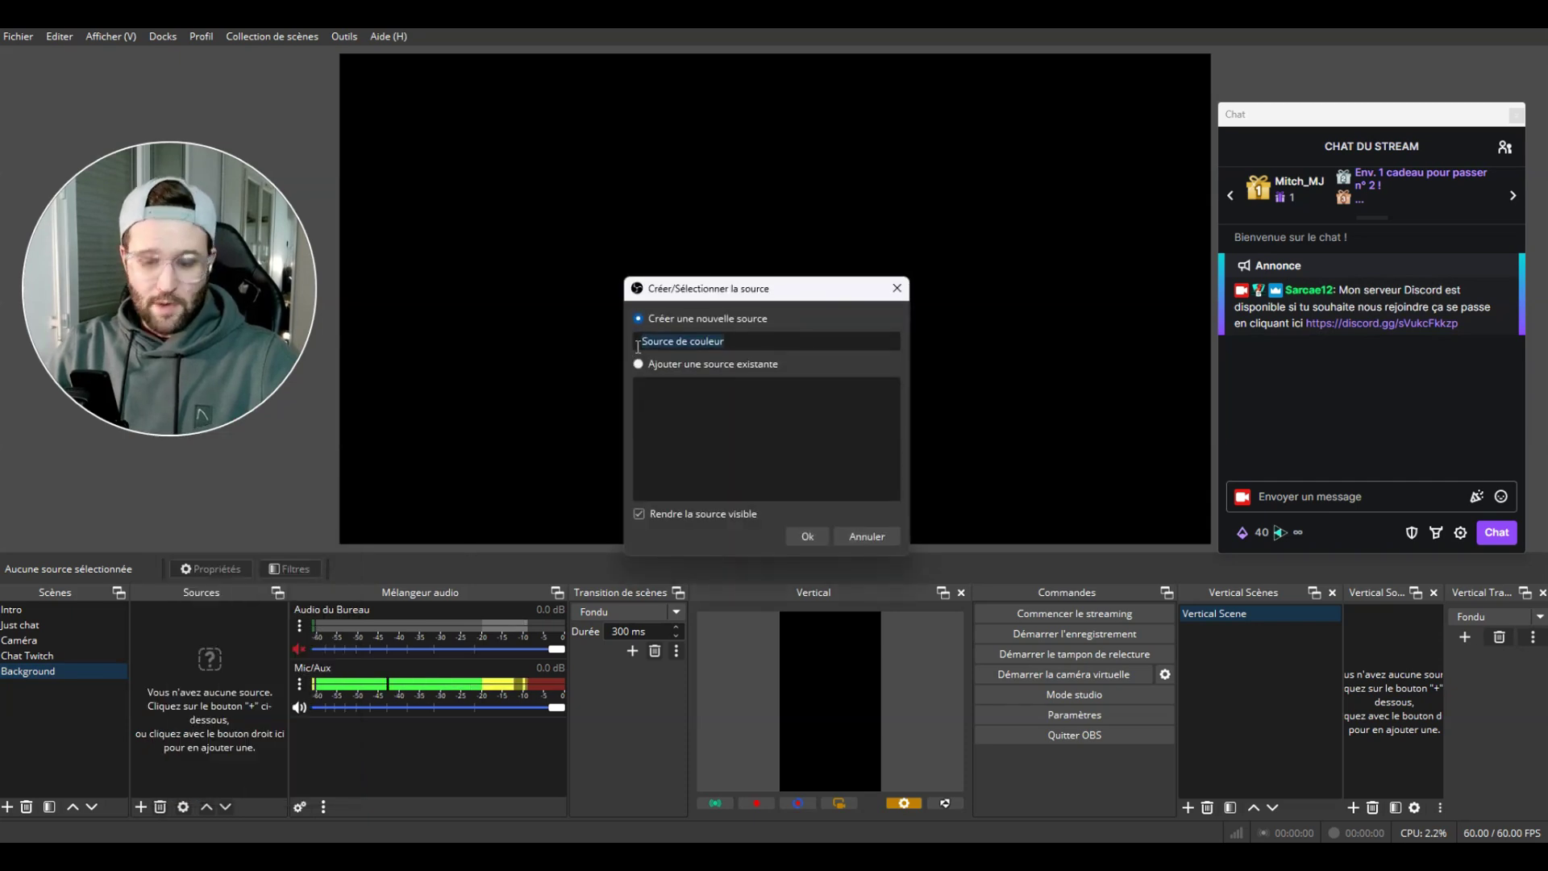
text(Background Lightmode)
click(799, 536)
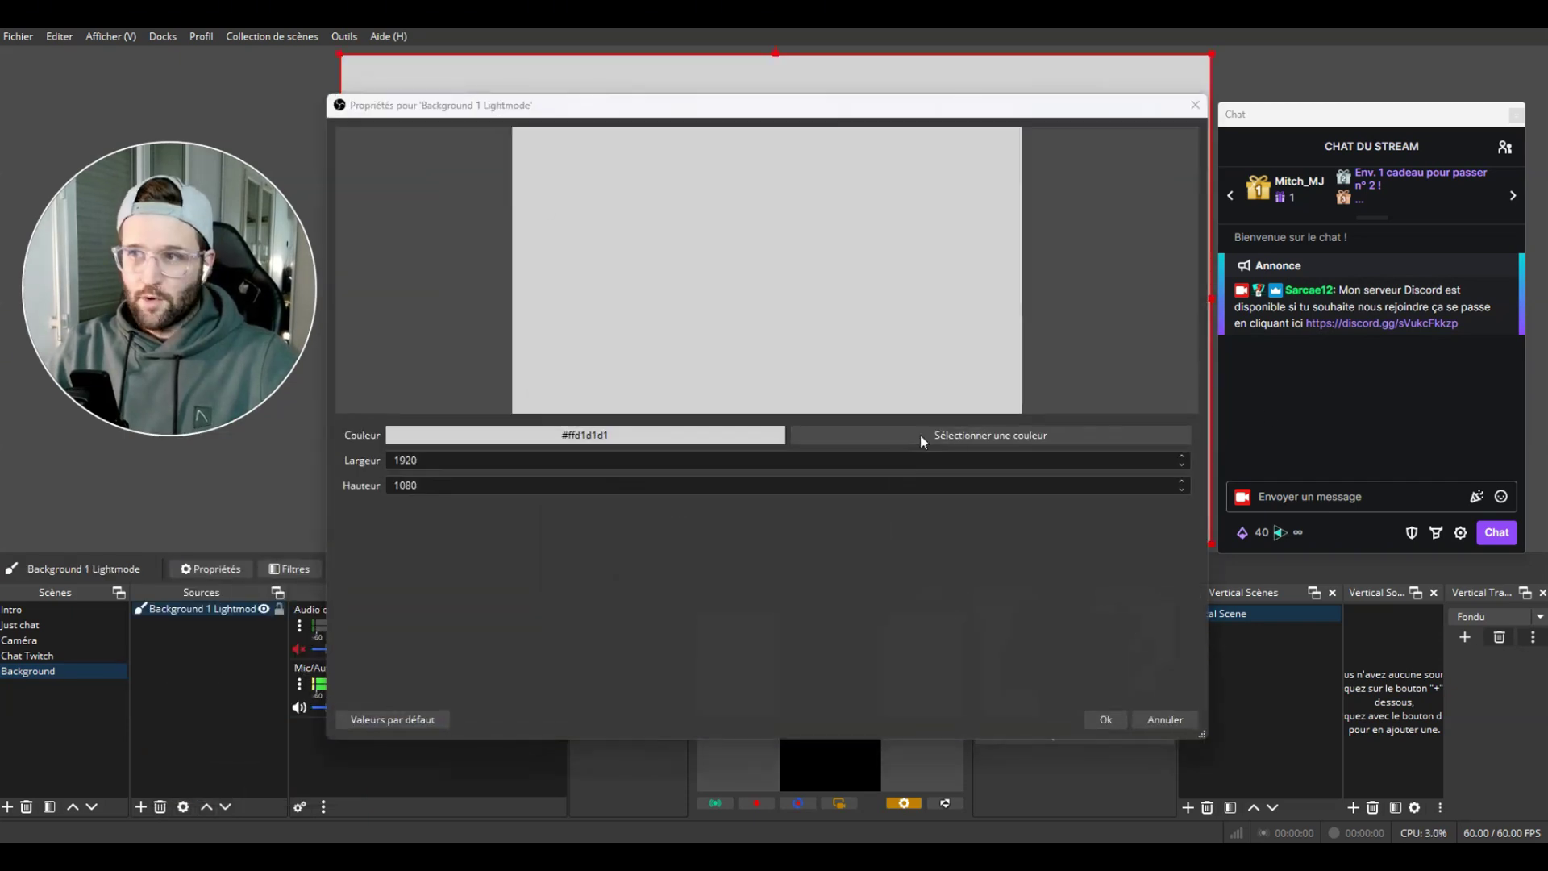
click(921, 433)
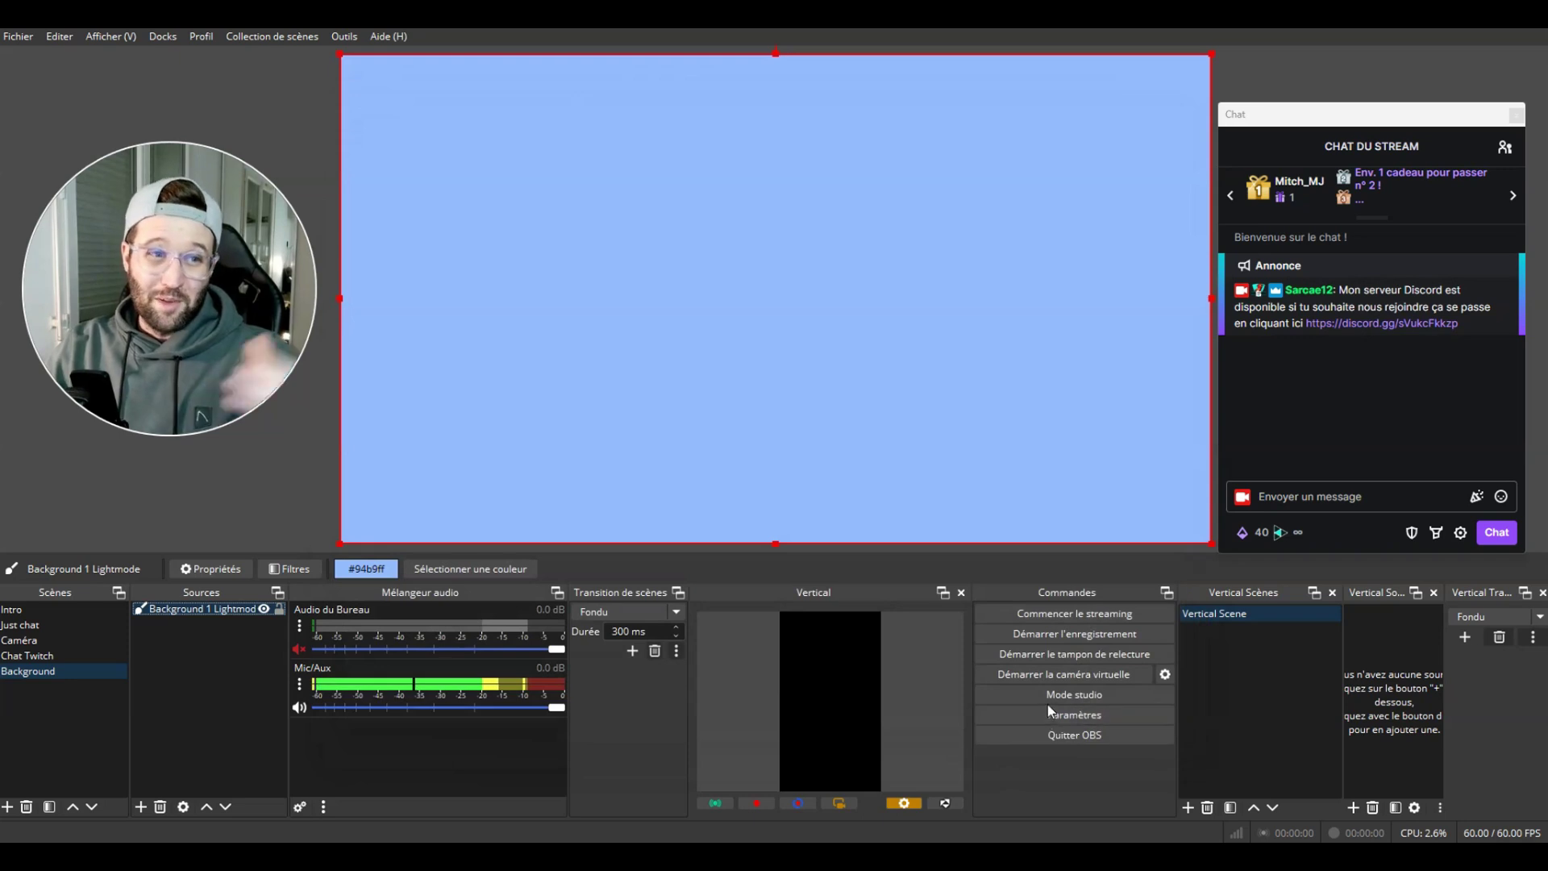
Add a Gradient source named Background 2 Lightmode to the Background scene.
click(141, 807)
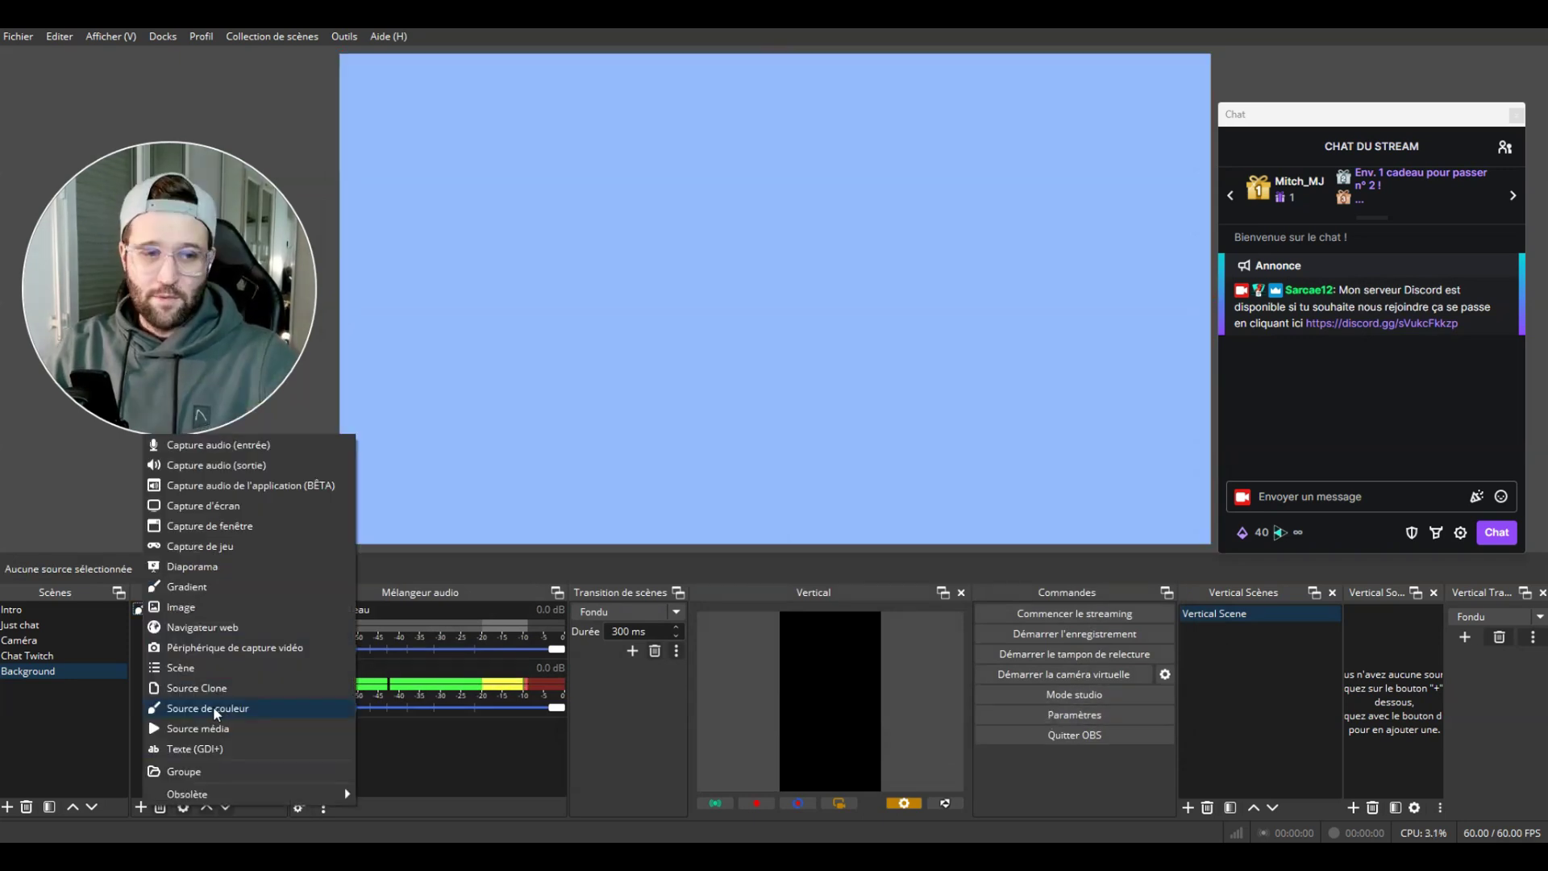
click(201, 586)
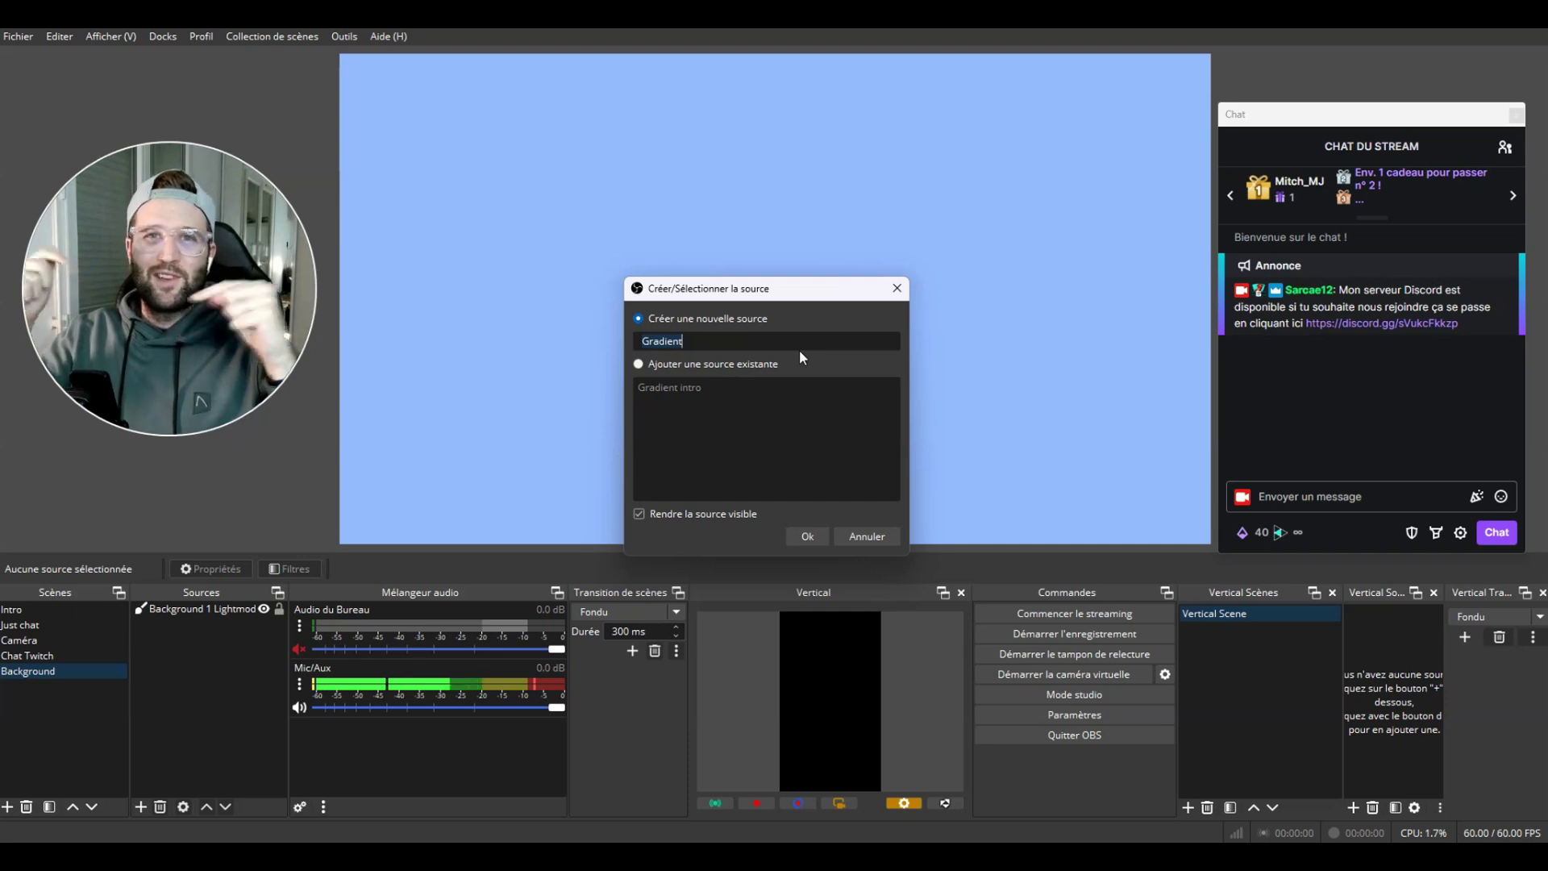
click(707, 339)
drag(707, 339, 597, 347)
text(Background 2 Lightmode)
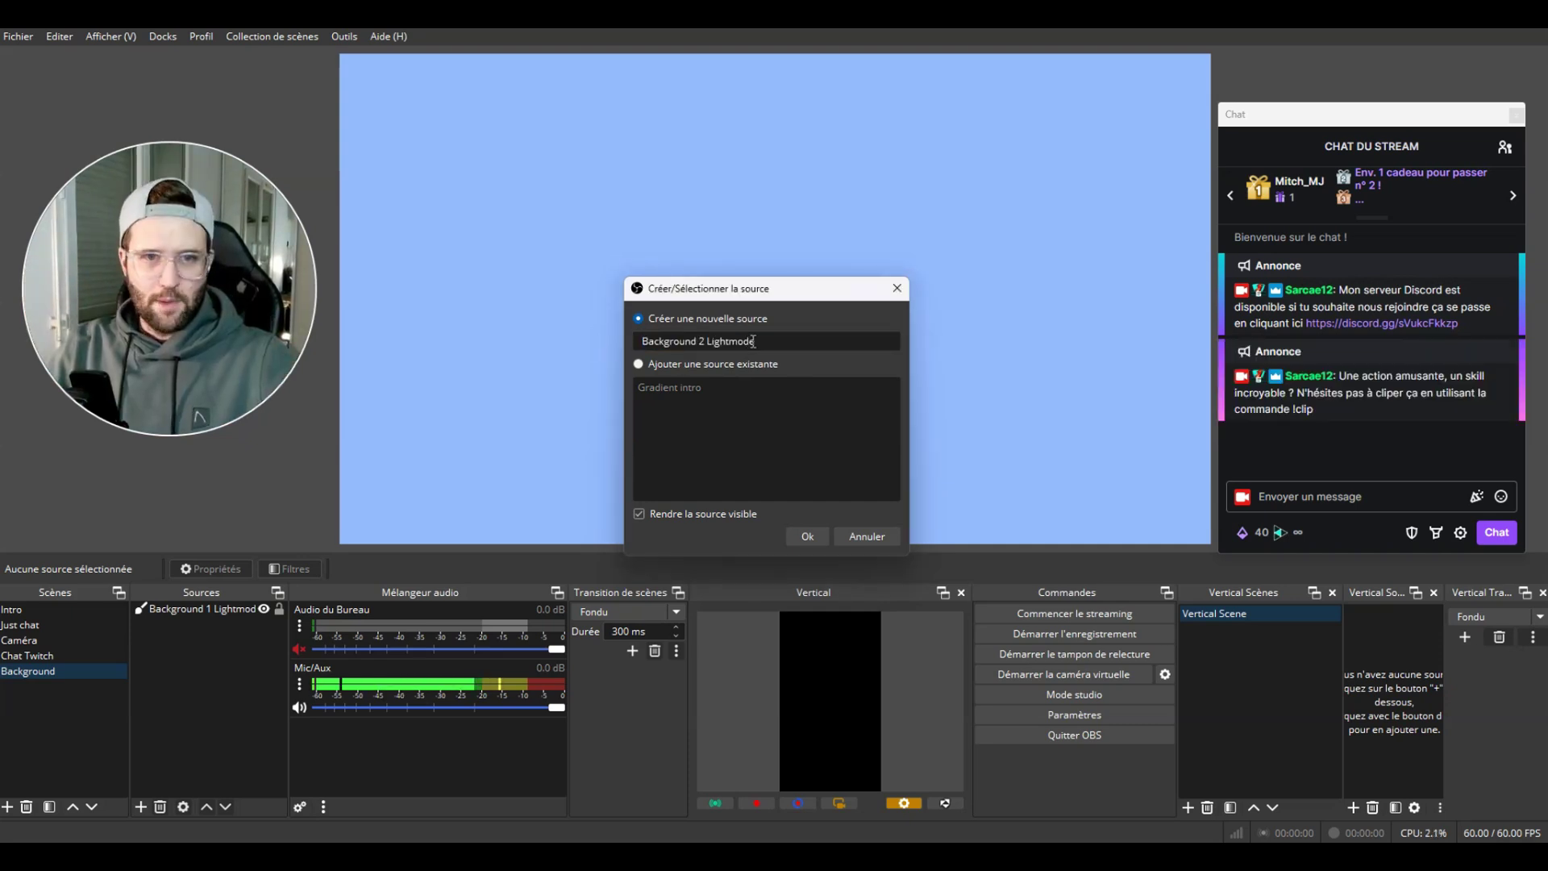
click(807, 536)
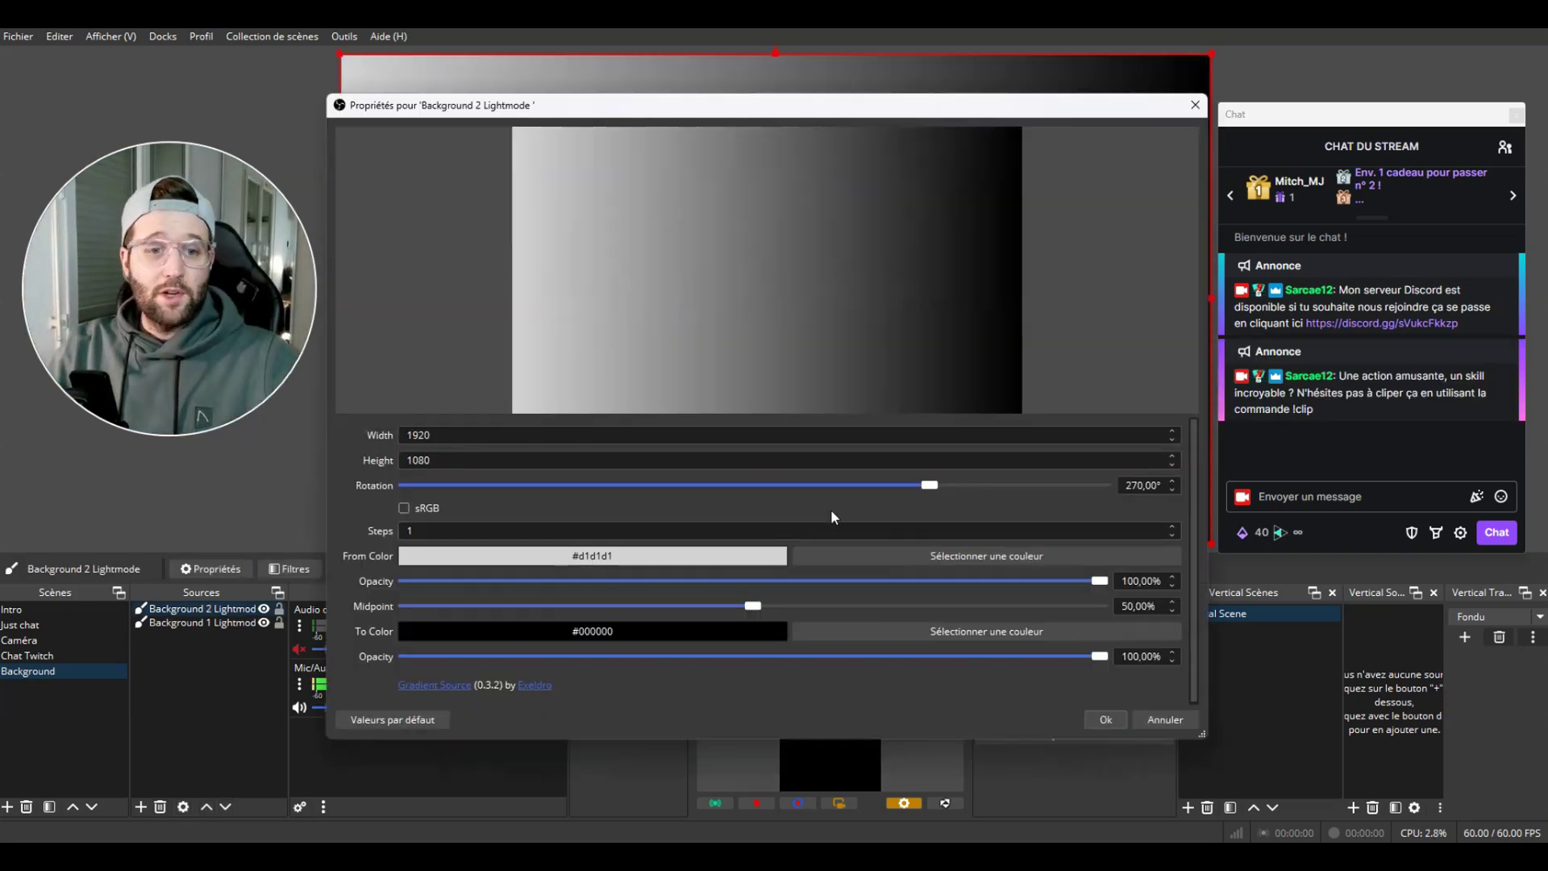
Set the Background 2 Lightmode gradient to run from #cdffd8 to #ffffff and apply its properties.
click(855, 550)
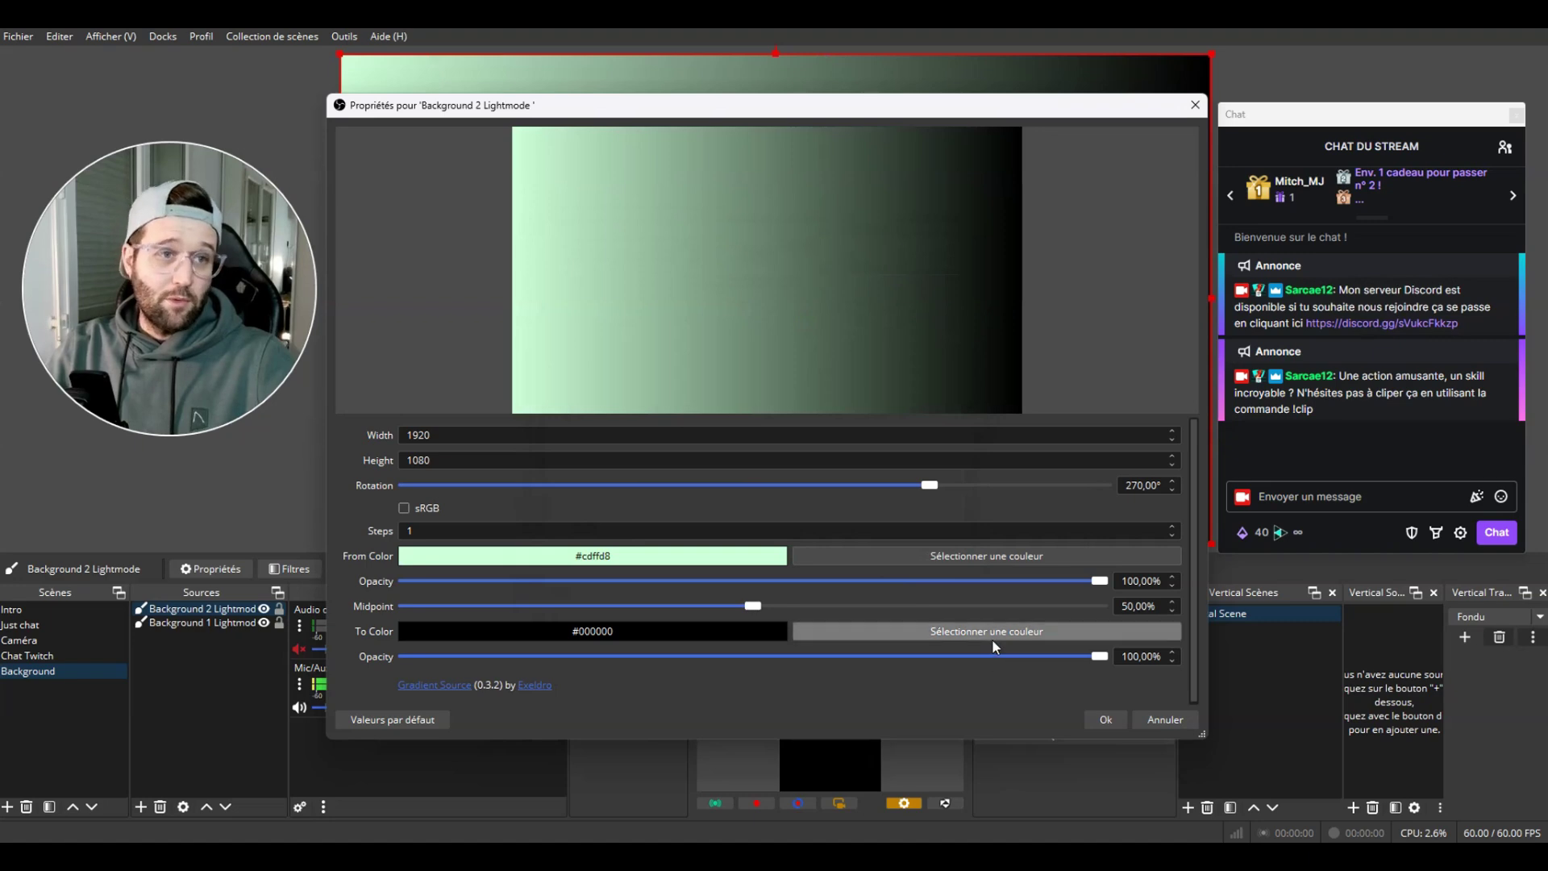
click(936, 631)
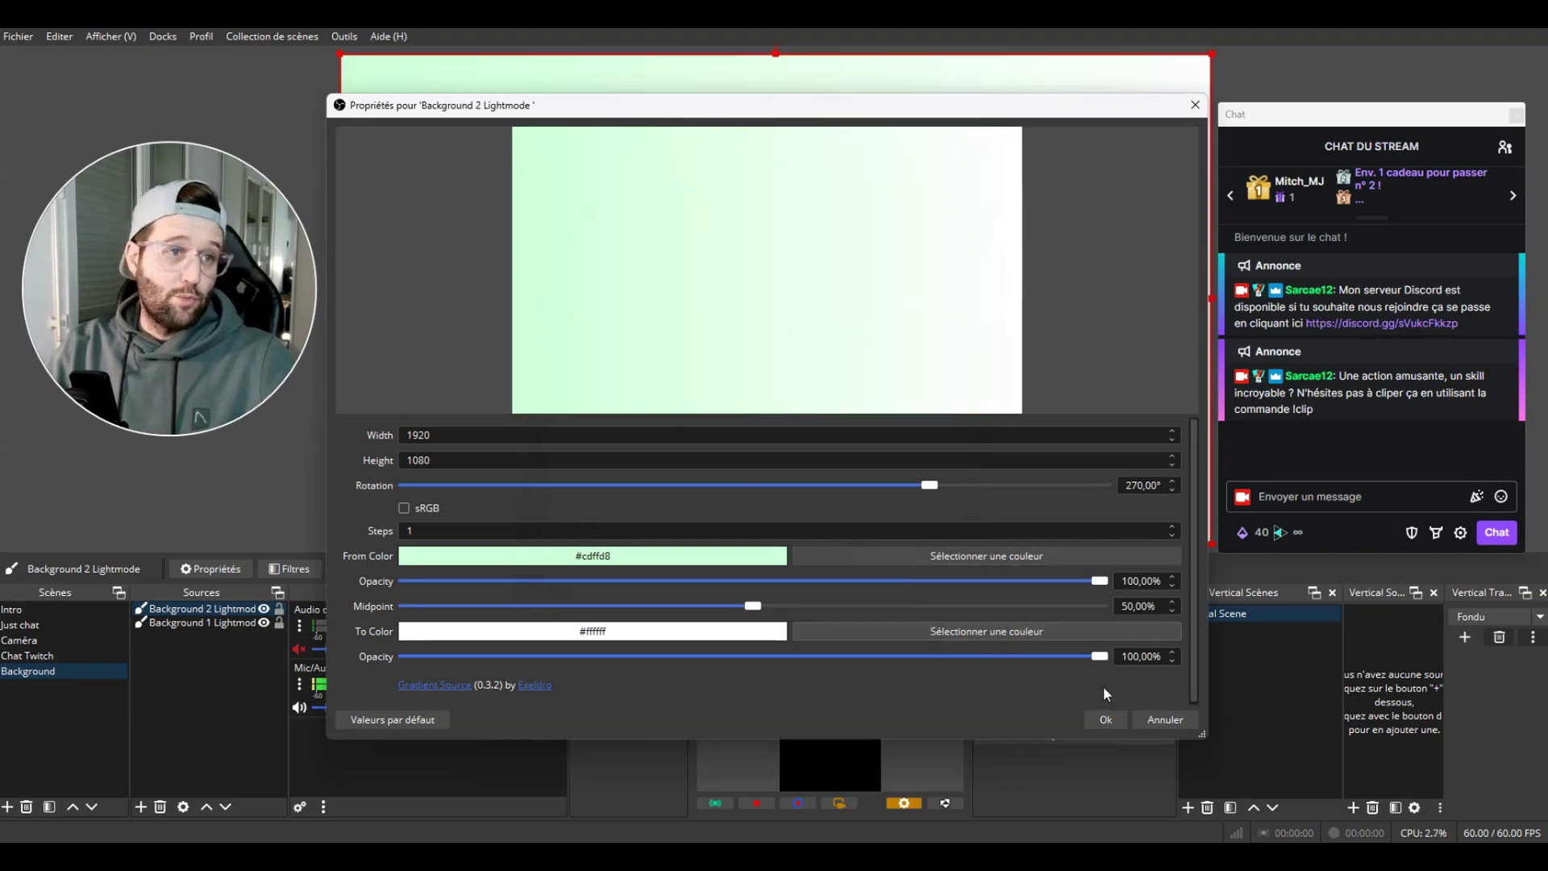
click(1105, 720)
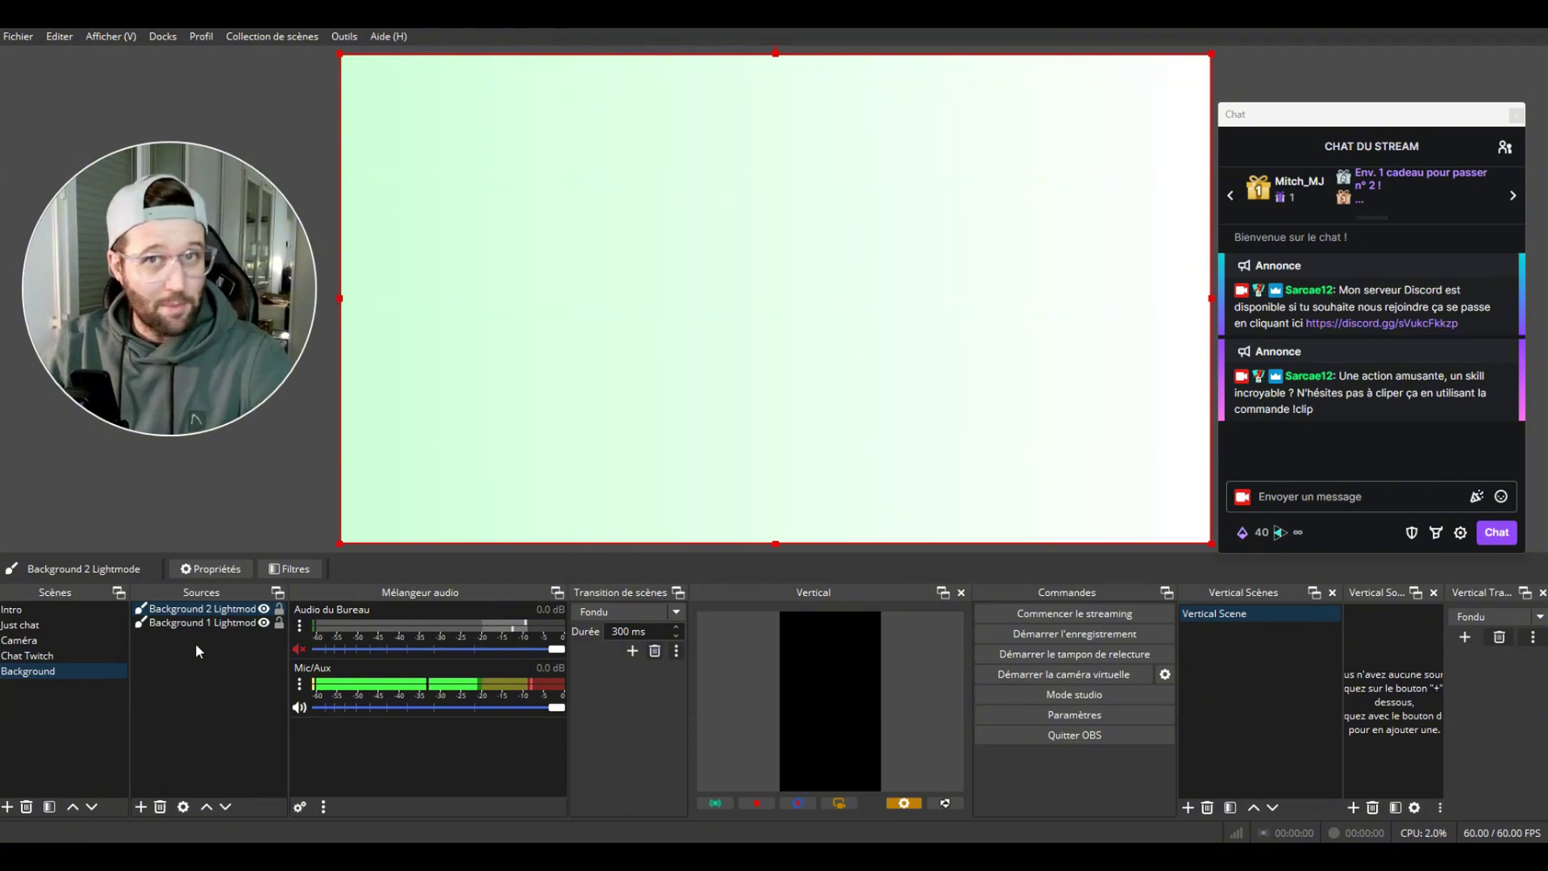
Add a User-defined shader filter to Background 2 Lightmode, load rounded_rect.shader from file and set the corner radius to 50.
right_click(175, 610)
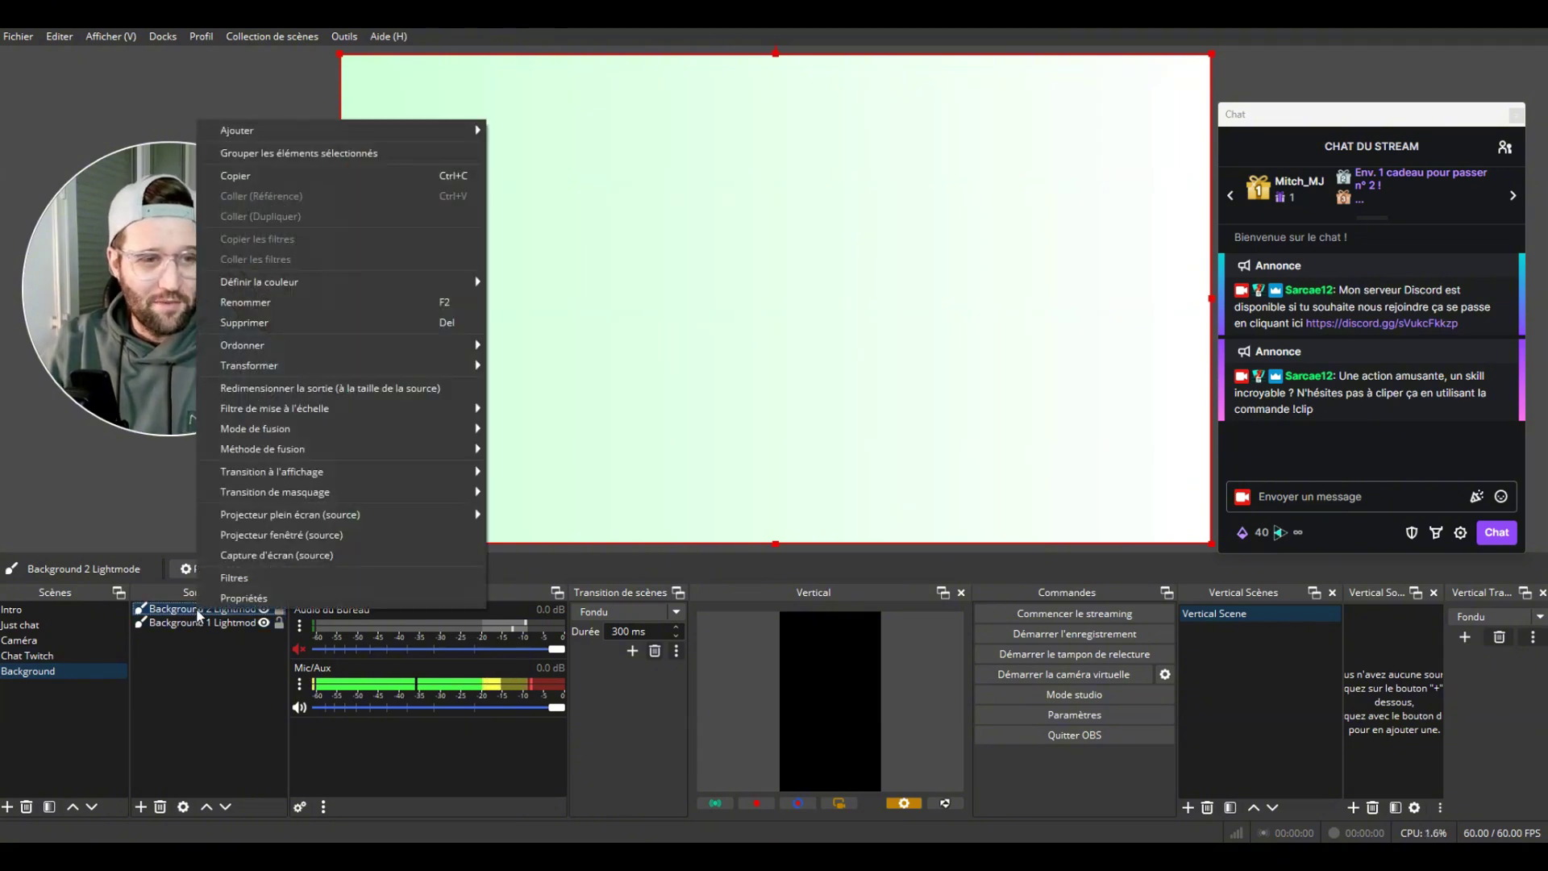
click(238, 578)
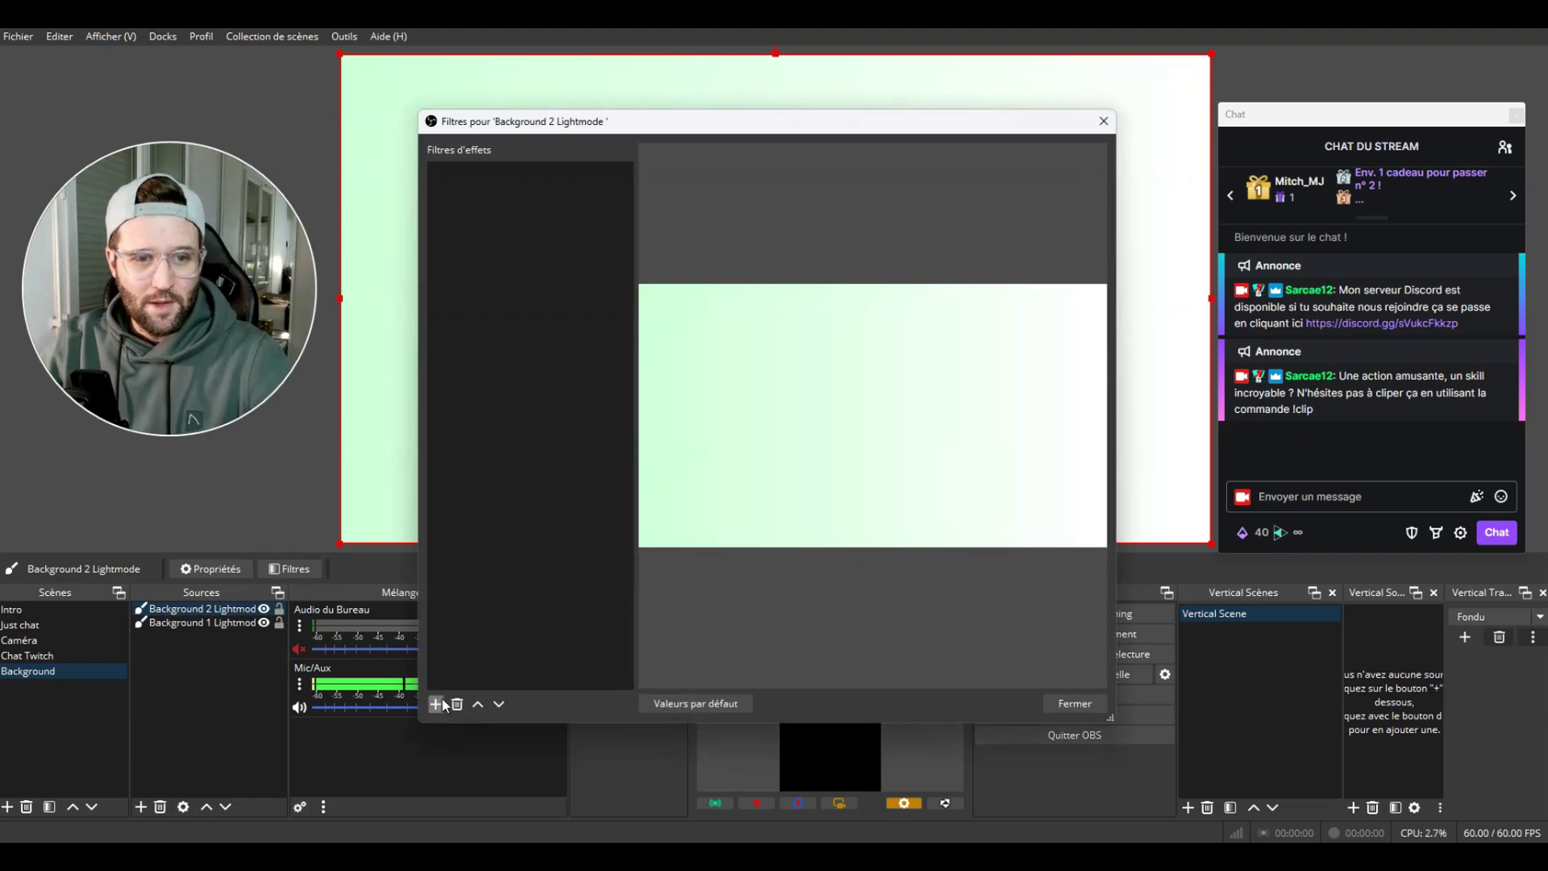
click(436, 704)
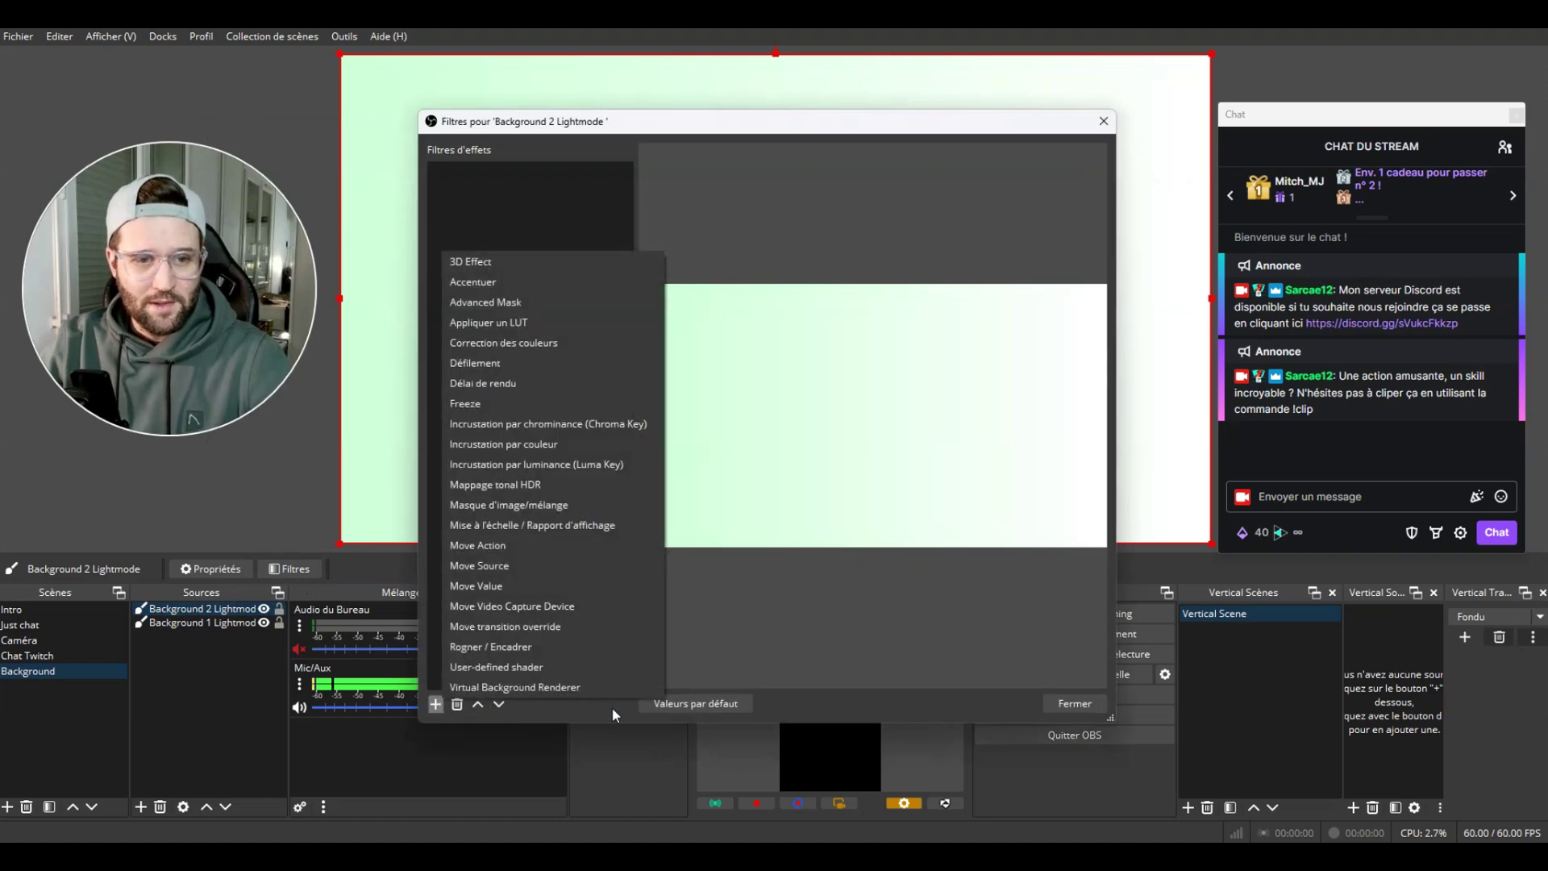
click(521, 667)
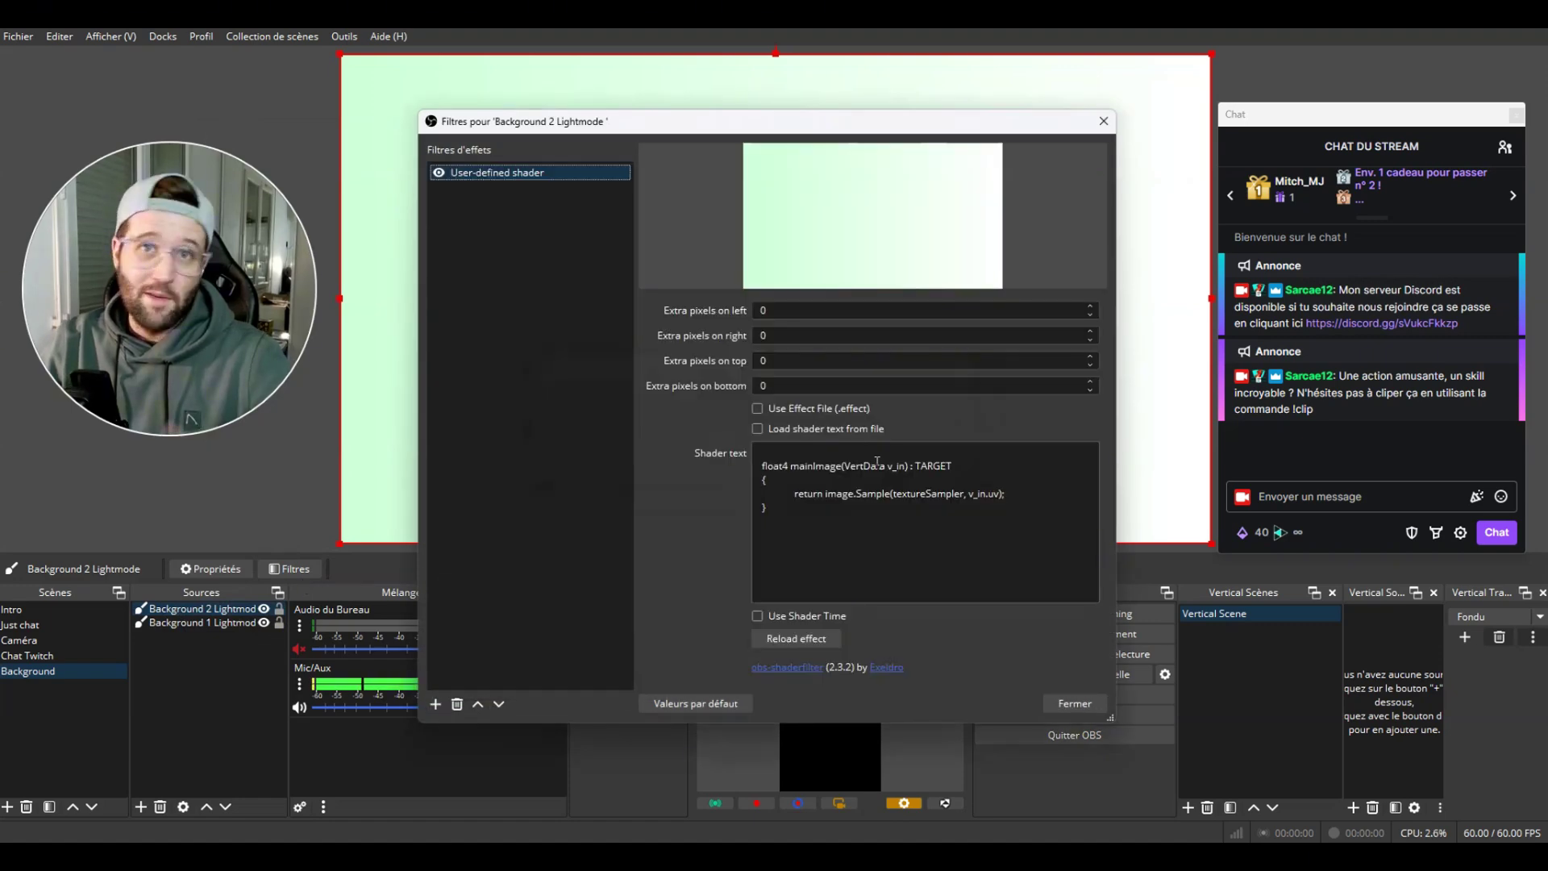
click(797, 430)
click(1064, 452)
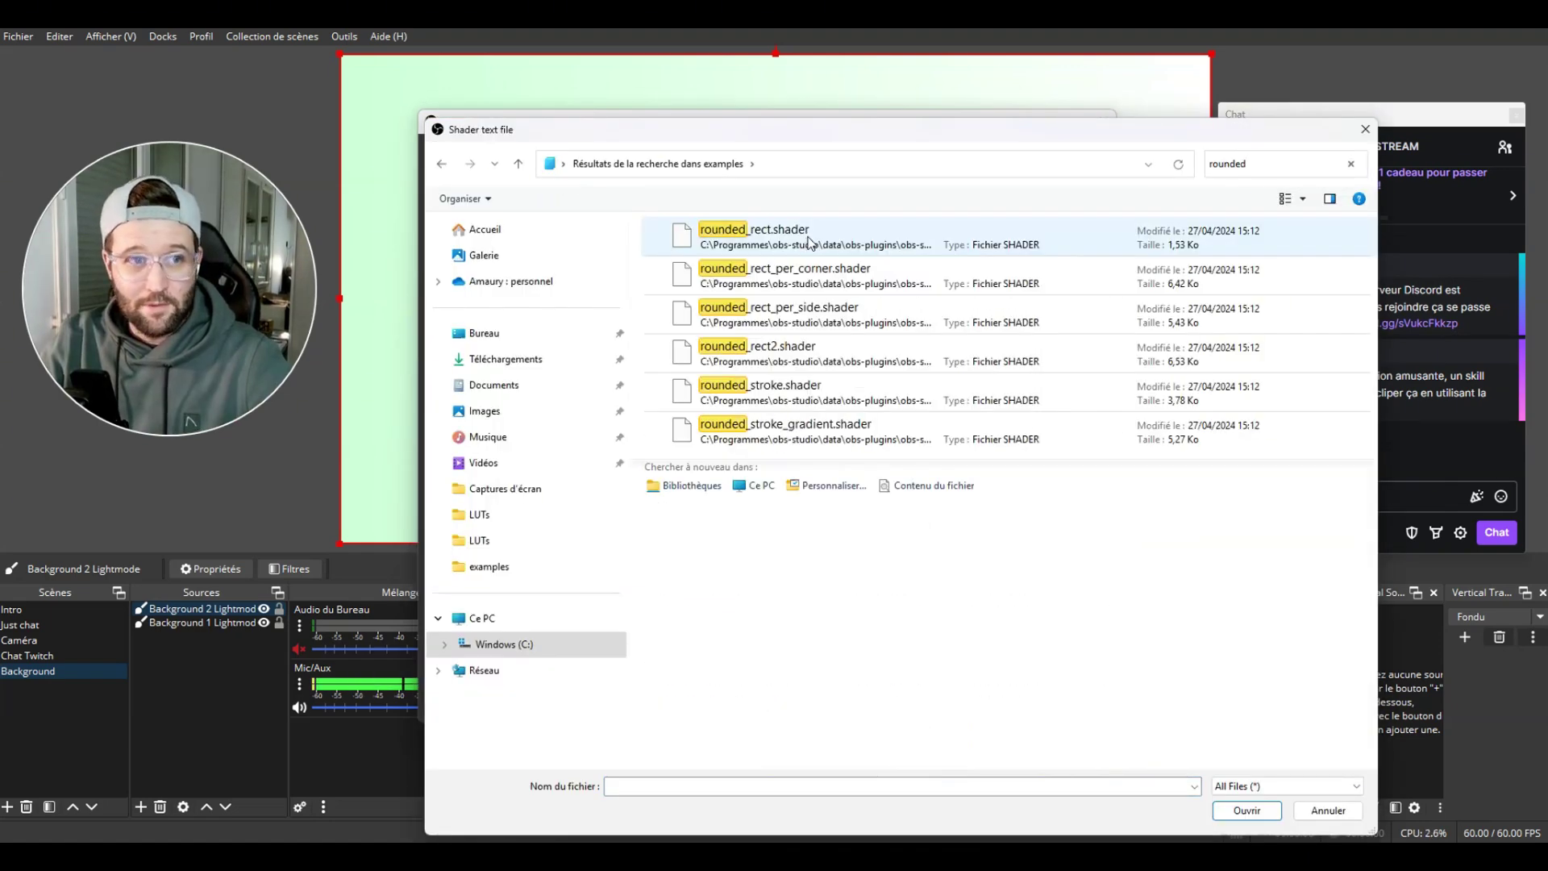
click(811, 242)
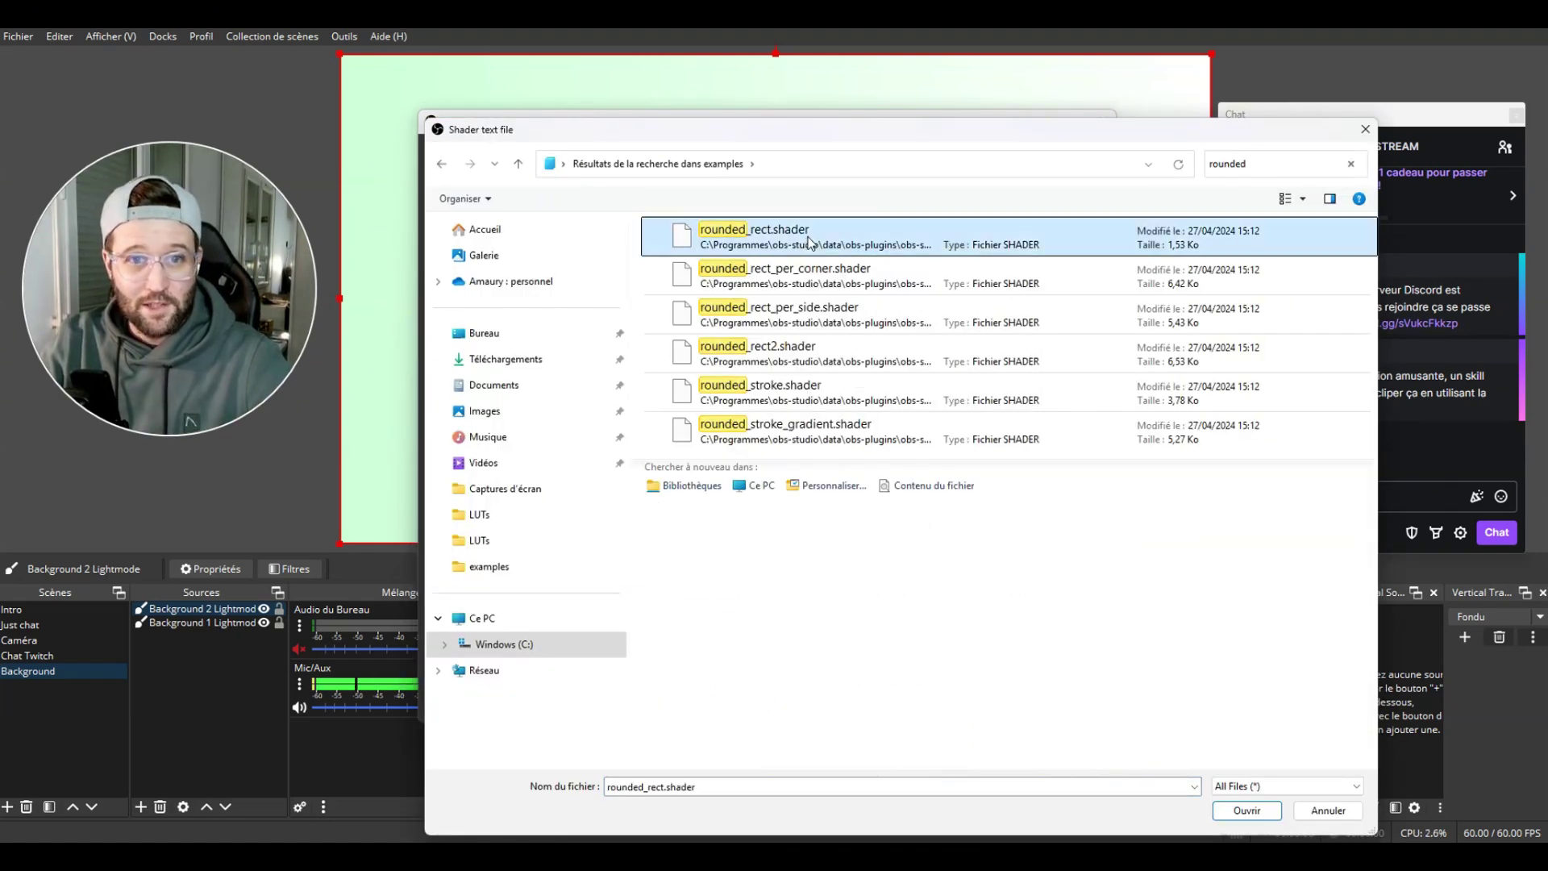
double_click(810, 242)
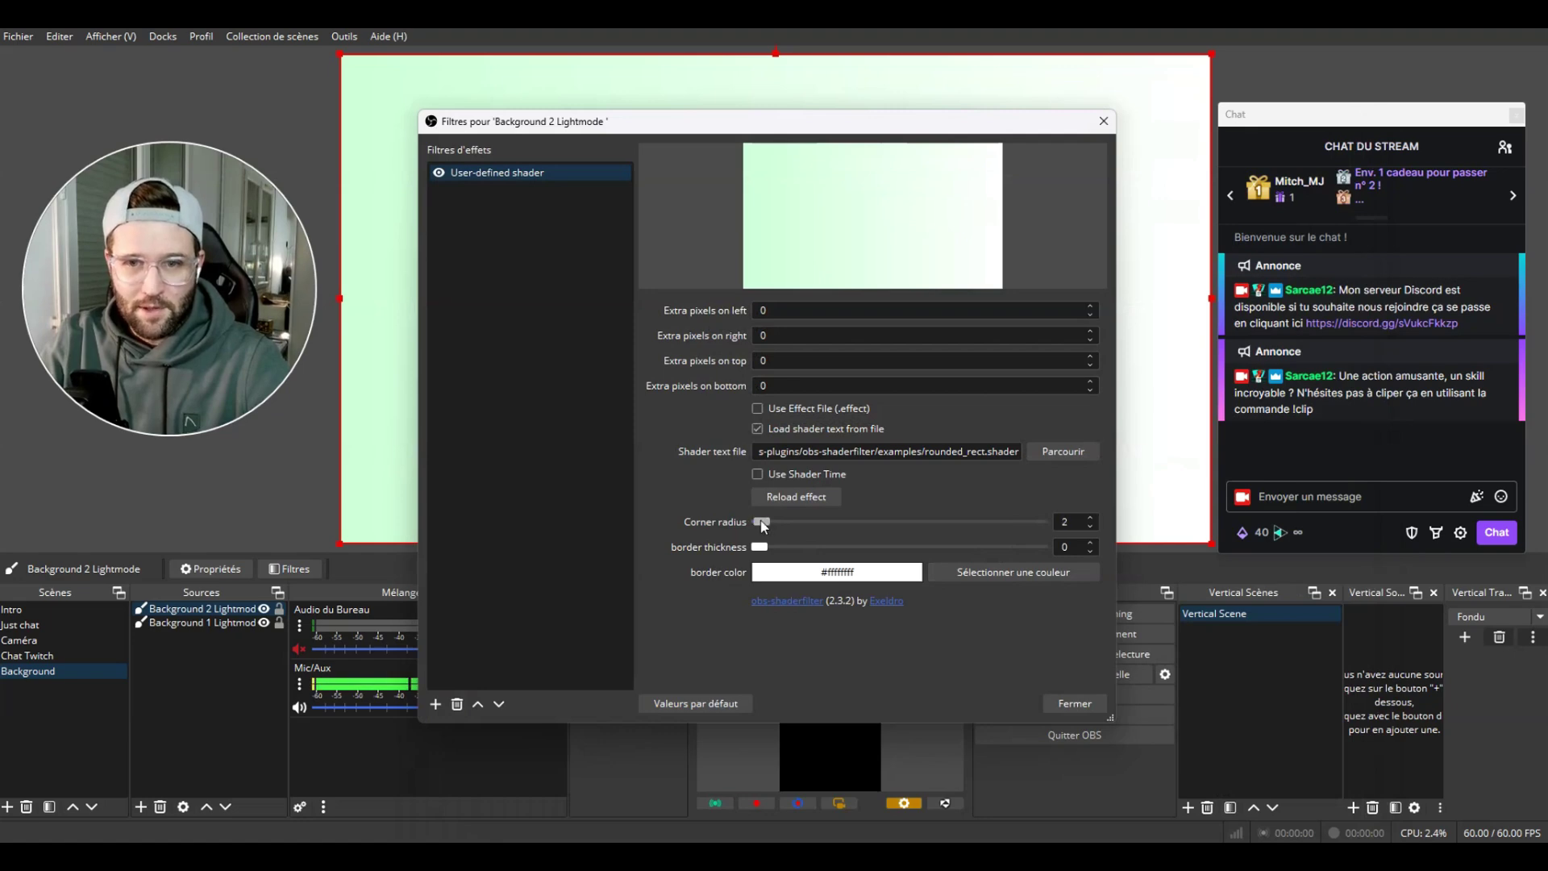
drag(760, 522, 835, 525)
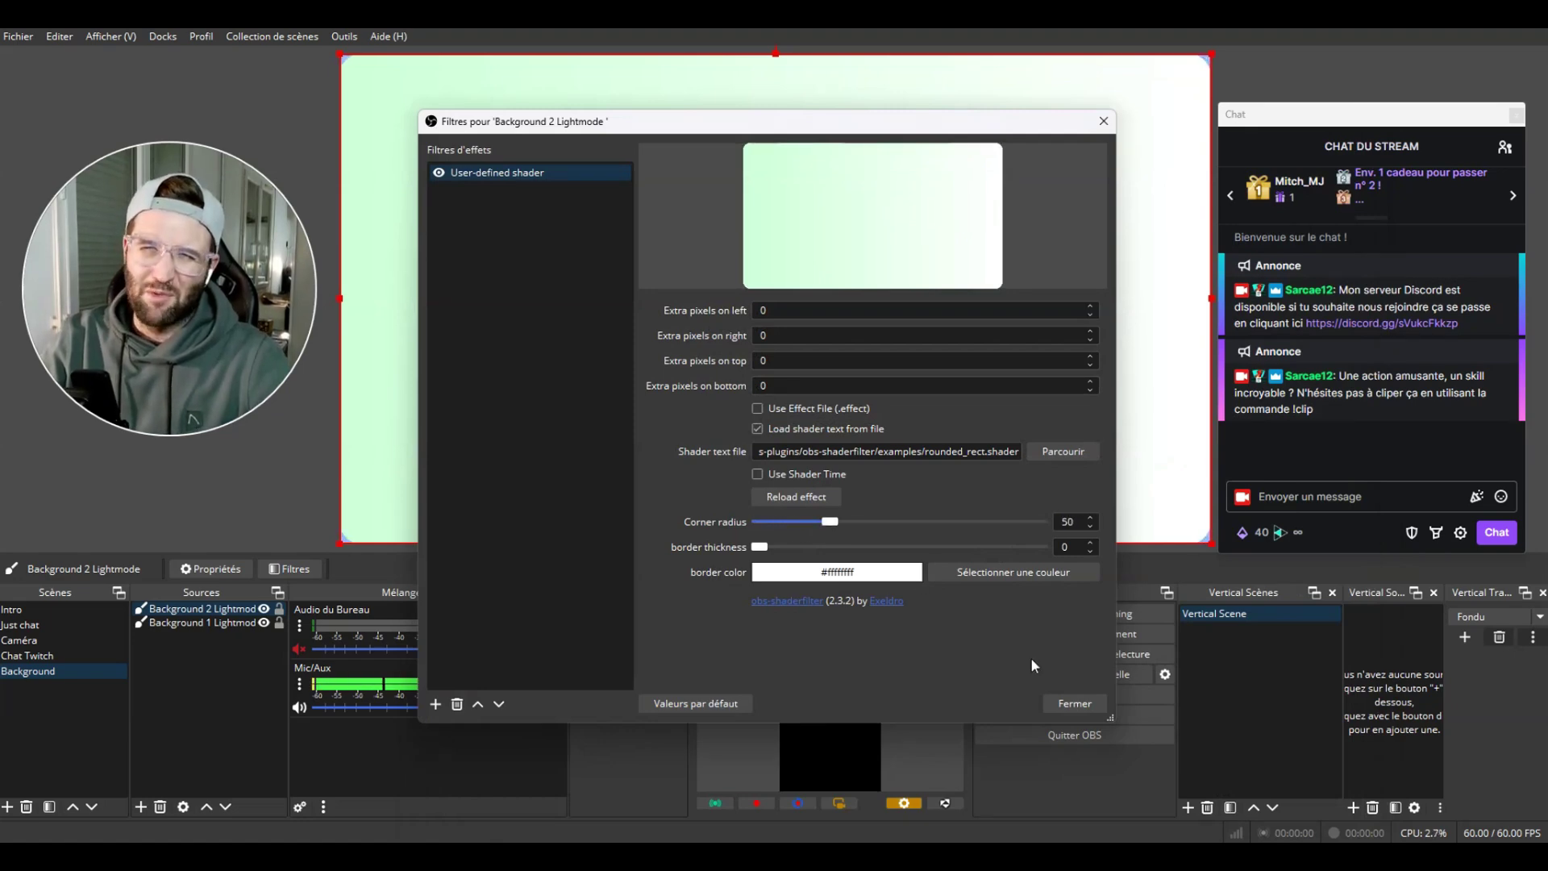
click(1075, 703)
Shrink Background 2 Lightmode and centre it on the canvas, leaving margins of about 31 px at the sides and 17 px above and below.
drag(1212, 543, 1184, 534)
key(ctrl+d)
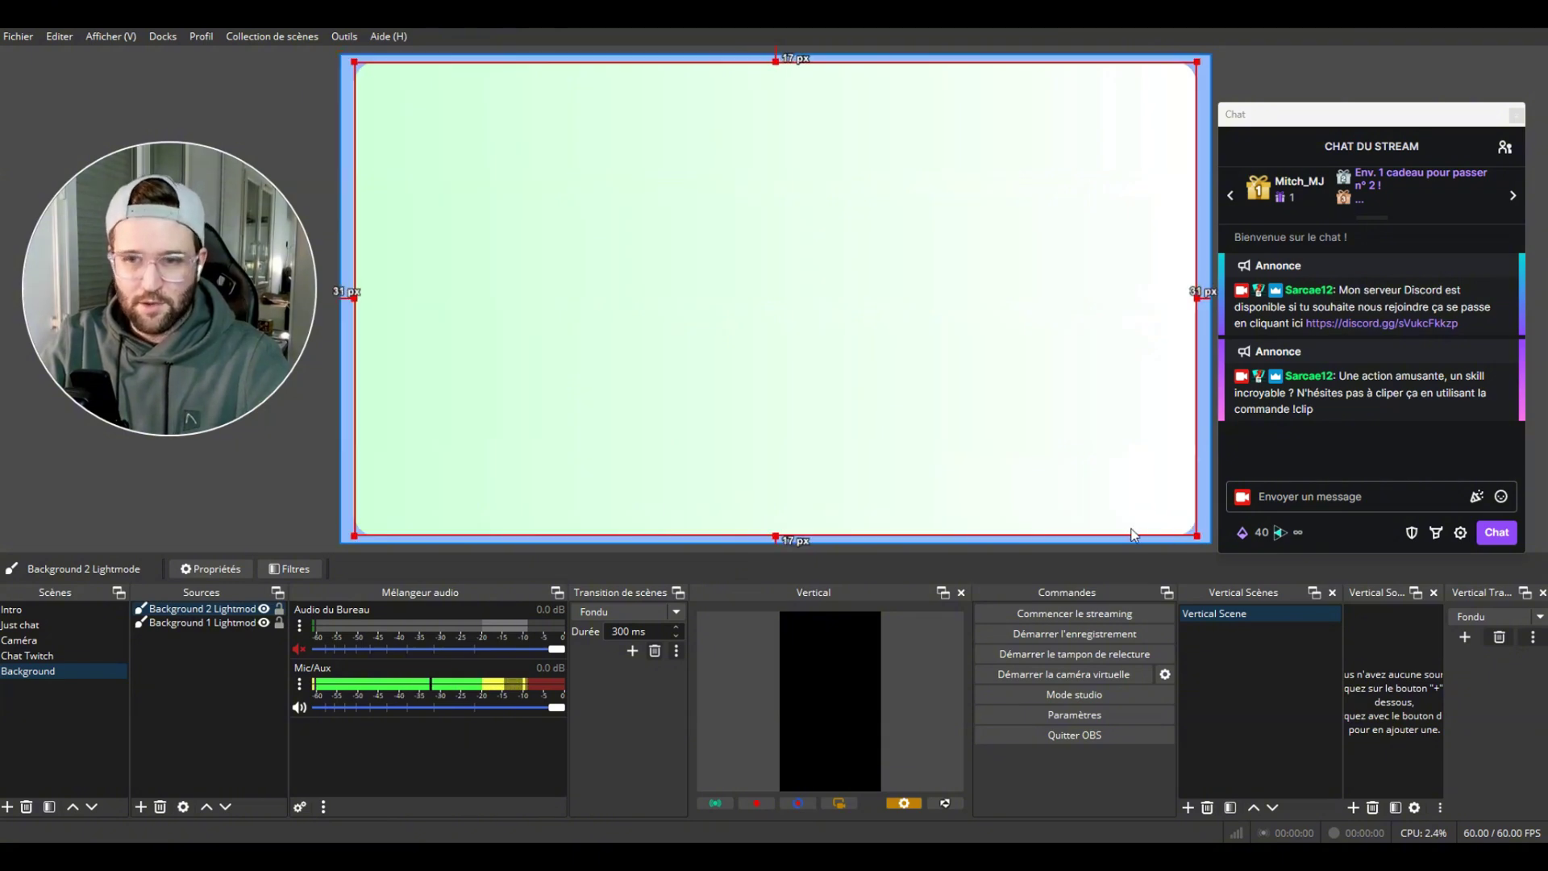
click(1316, 96)
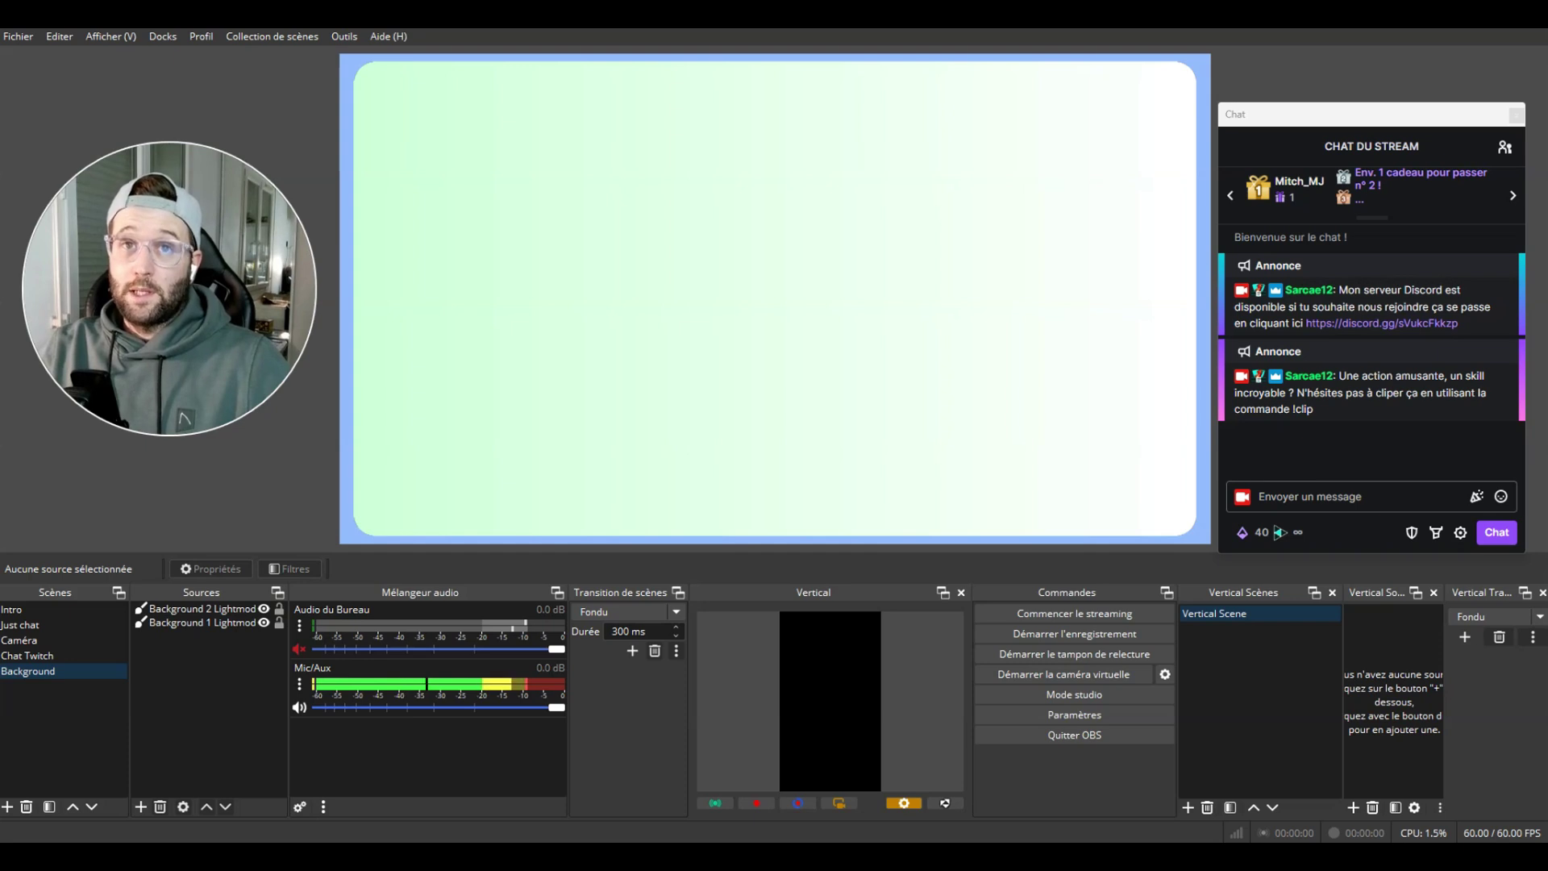
Add a colour source named Background 1 Darkmode to the scene and set its colour to #1e201e.
click(1111, 406)
click(140, 807)
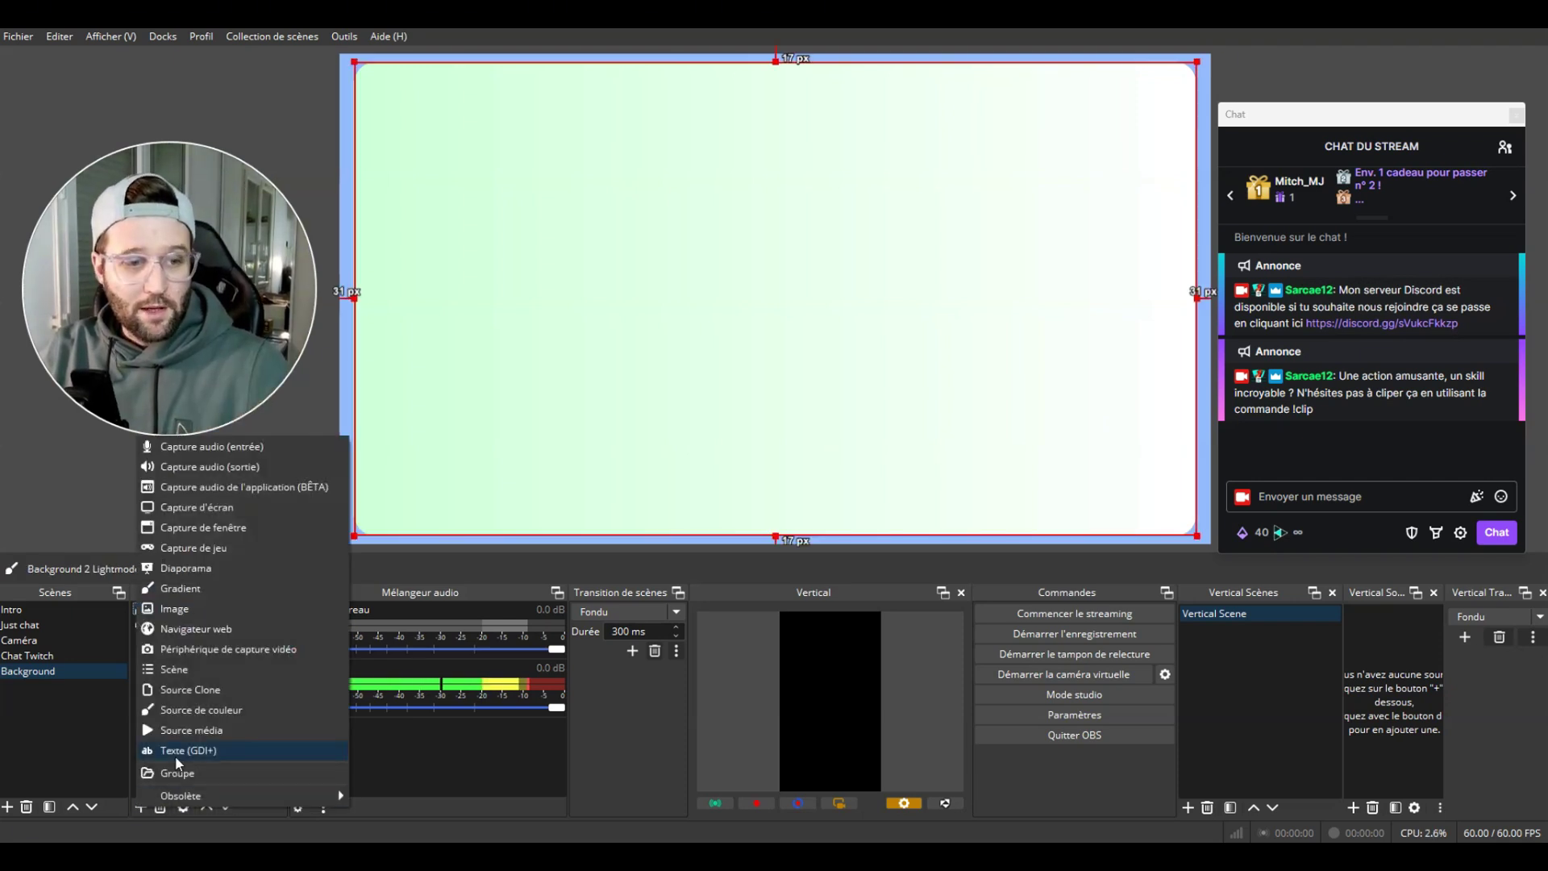
click(180, 707)
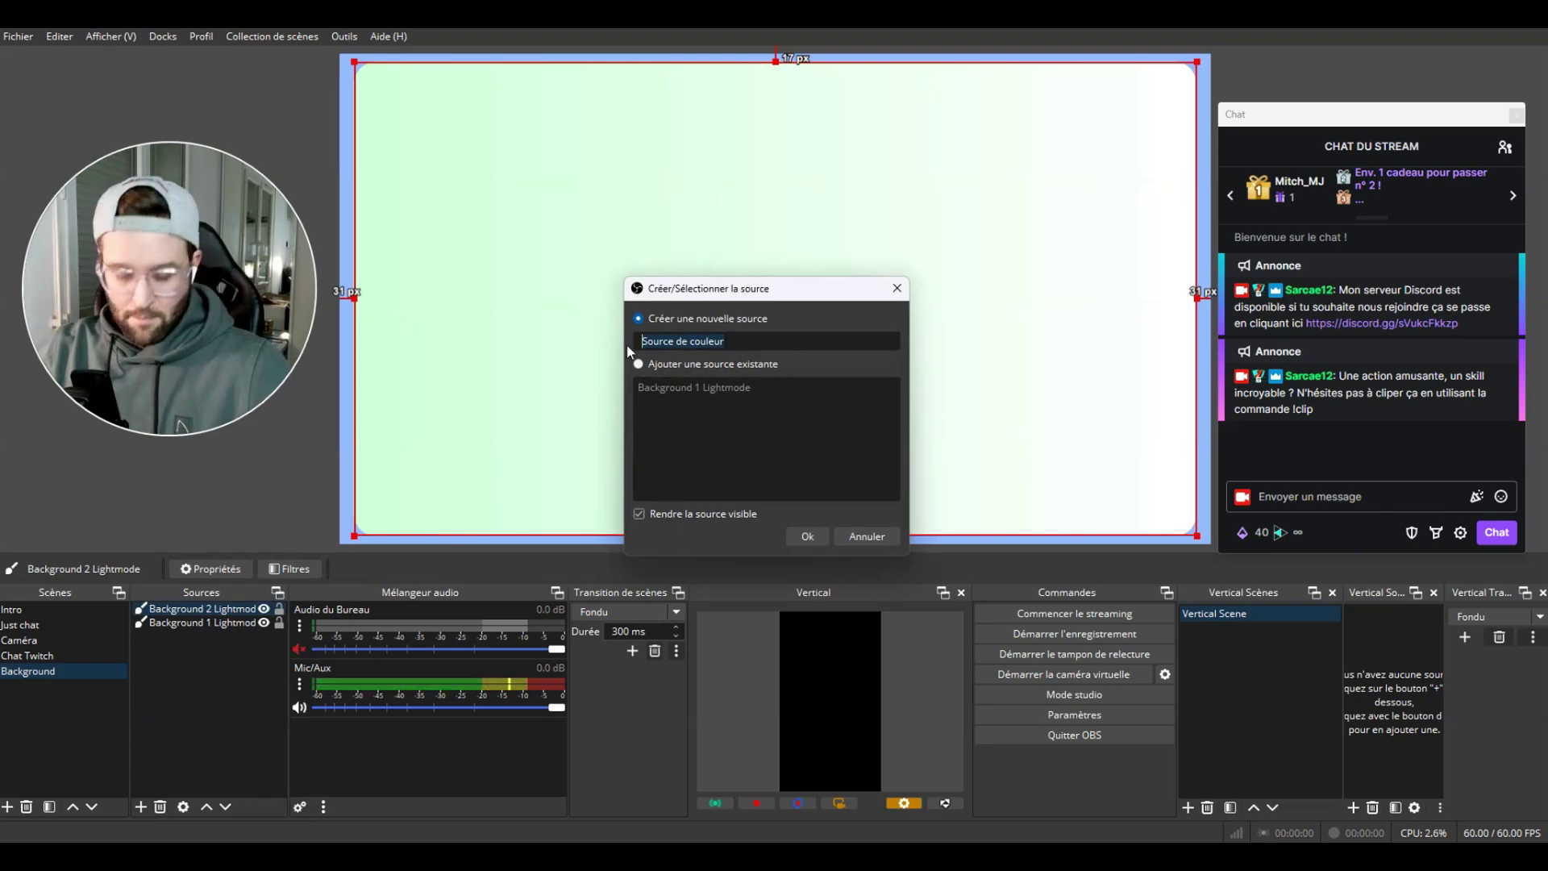
text(Background 1 Darkmode)
key(Return)
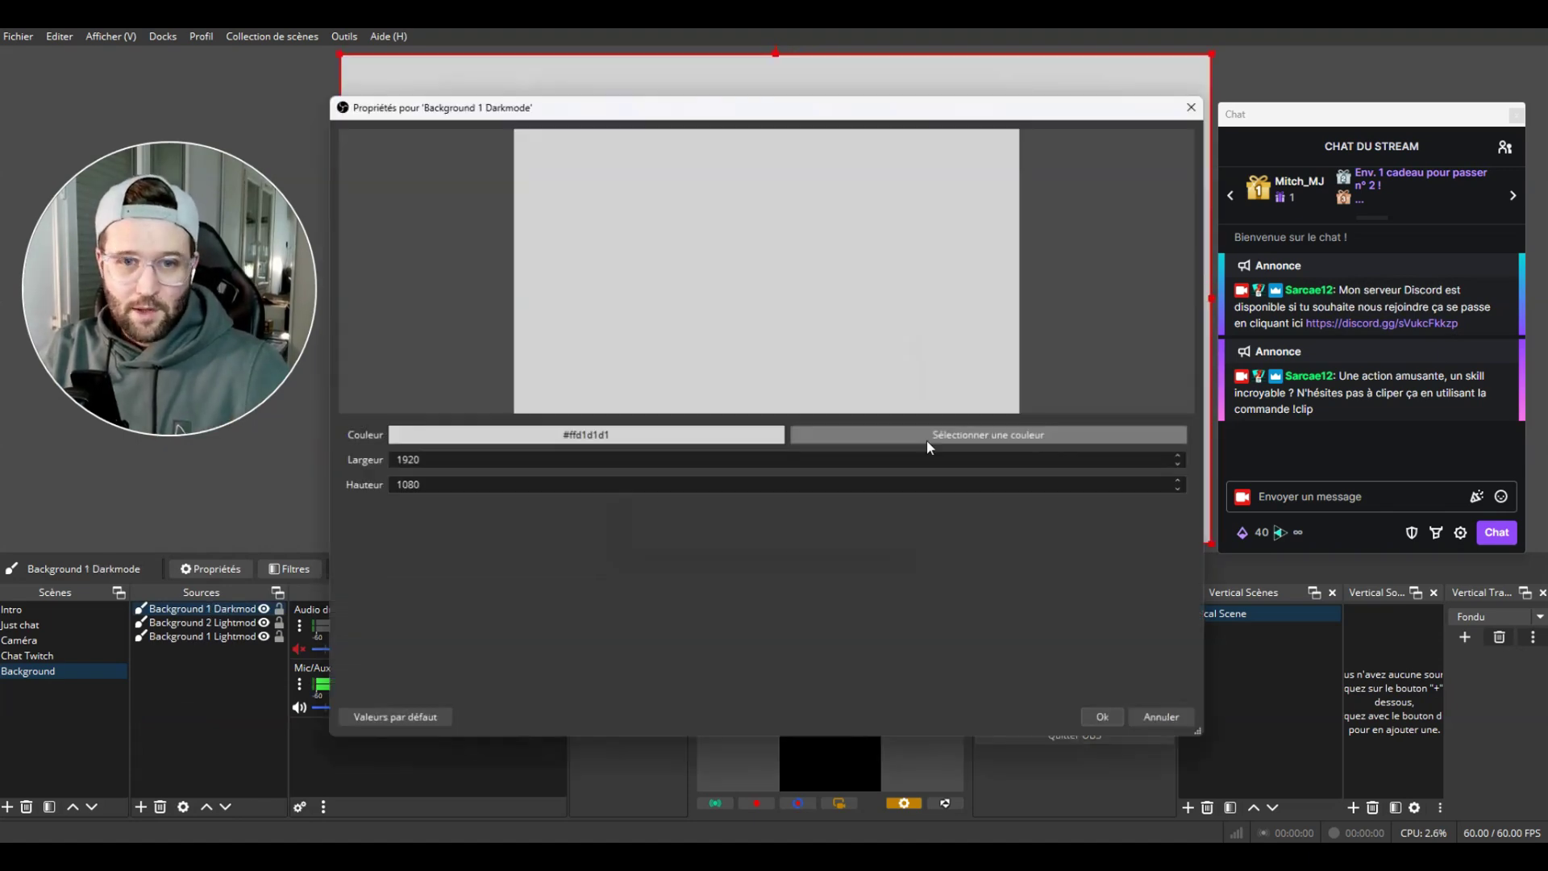
click(898, 435)
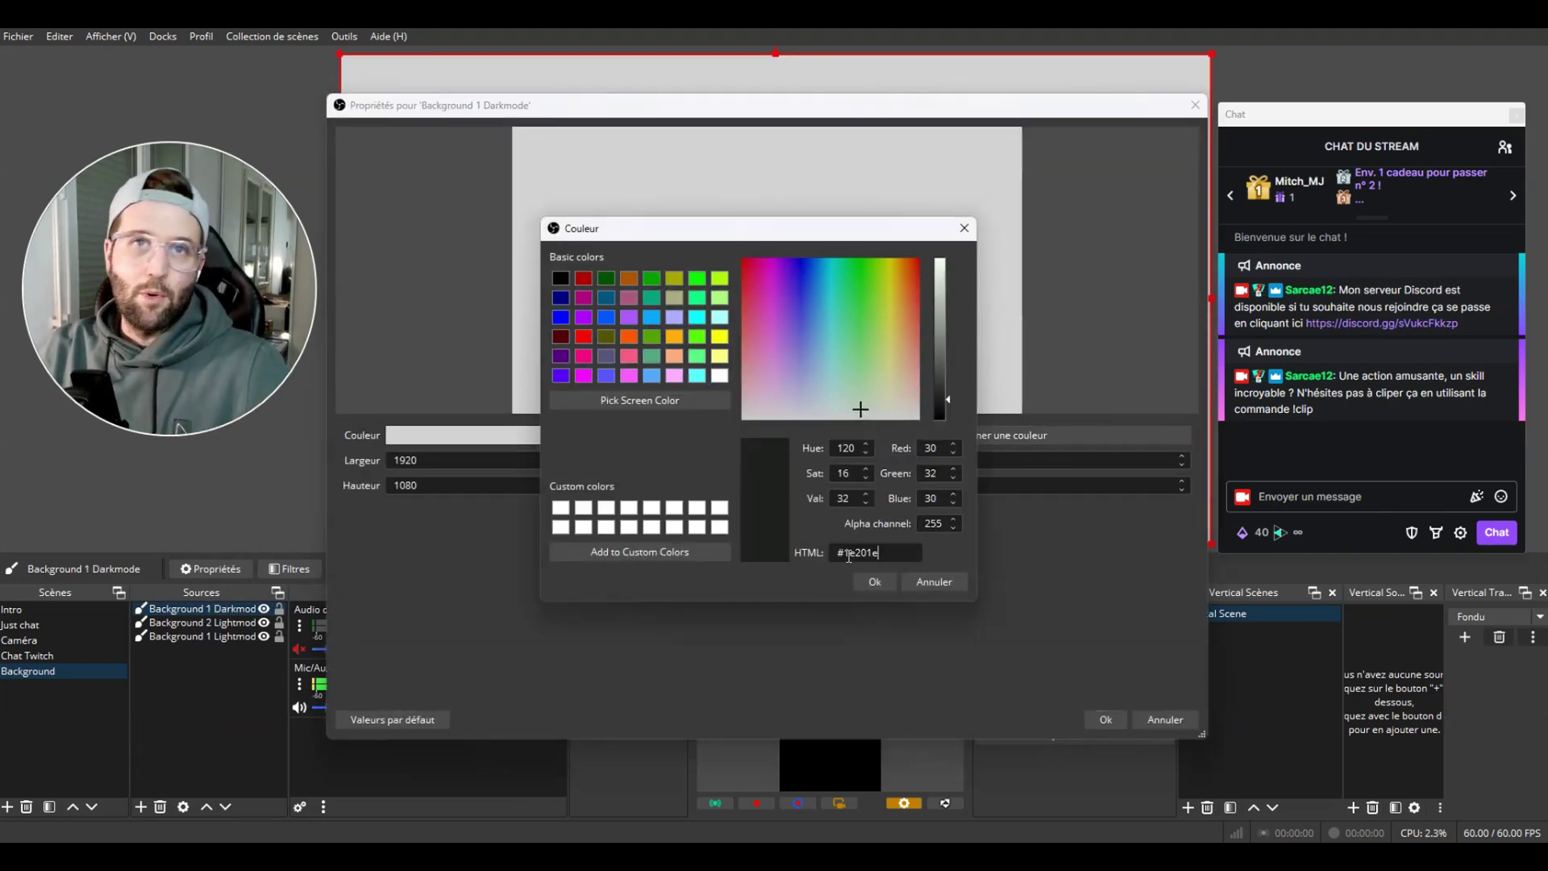
key(Return)
key(Return)
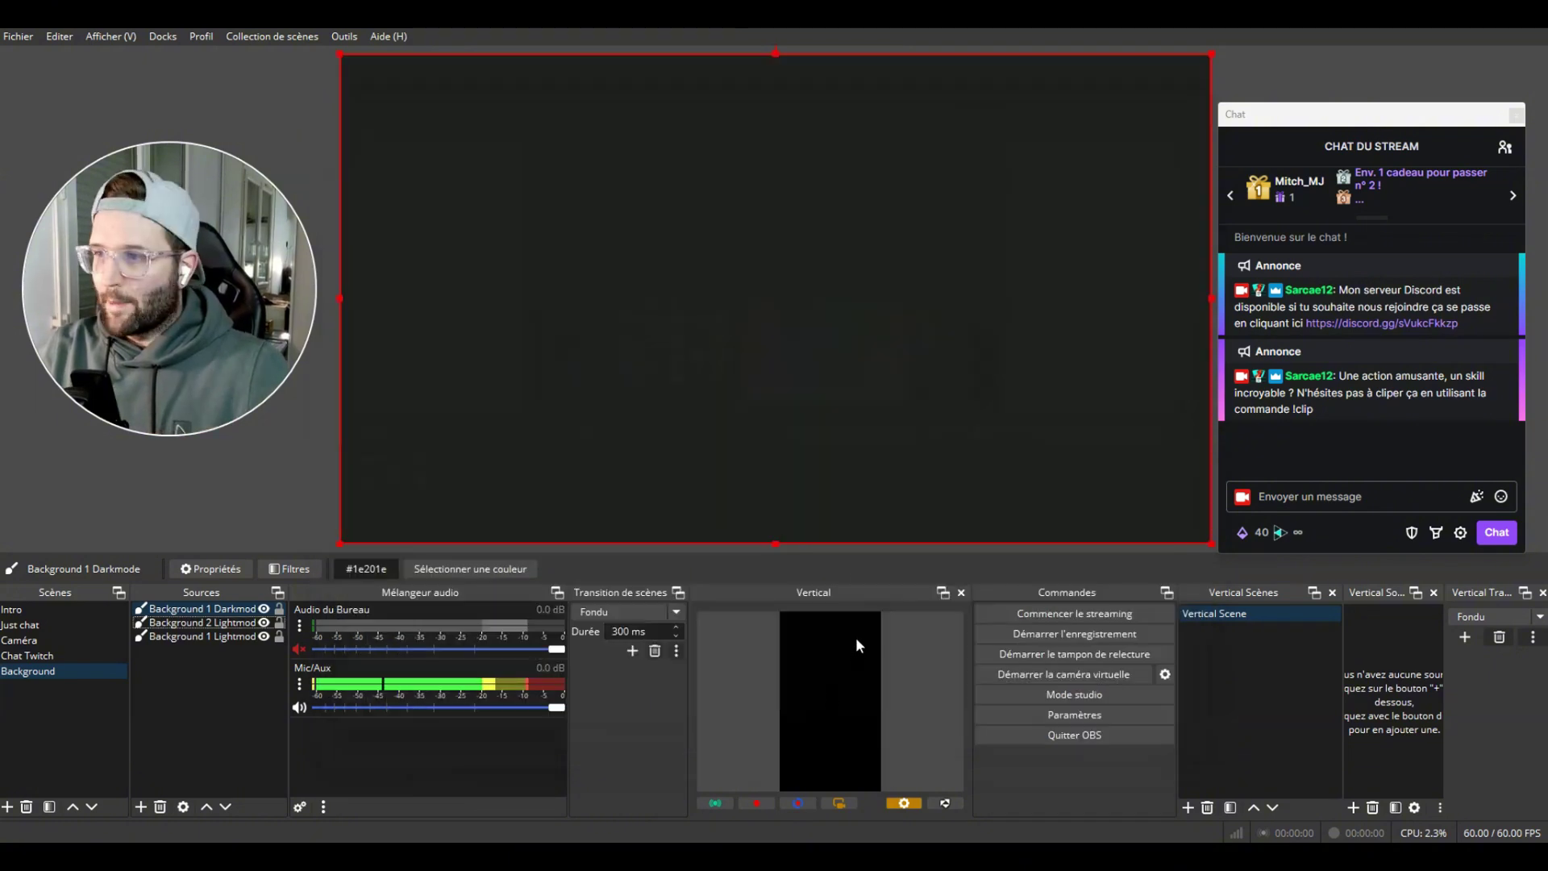
click(260, 656)
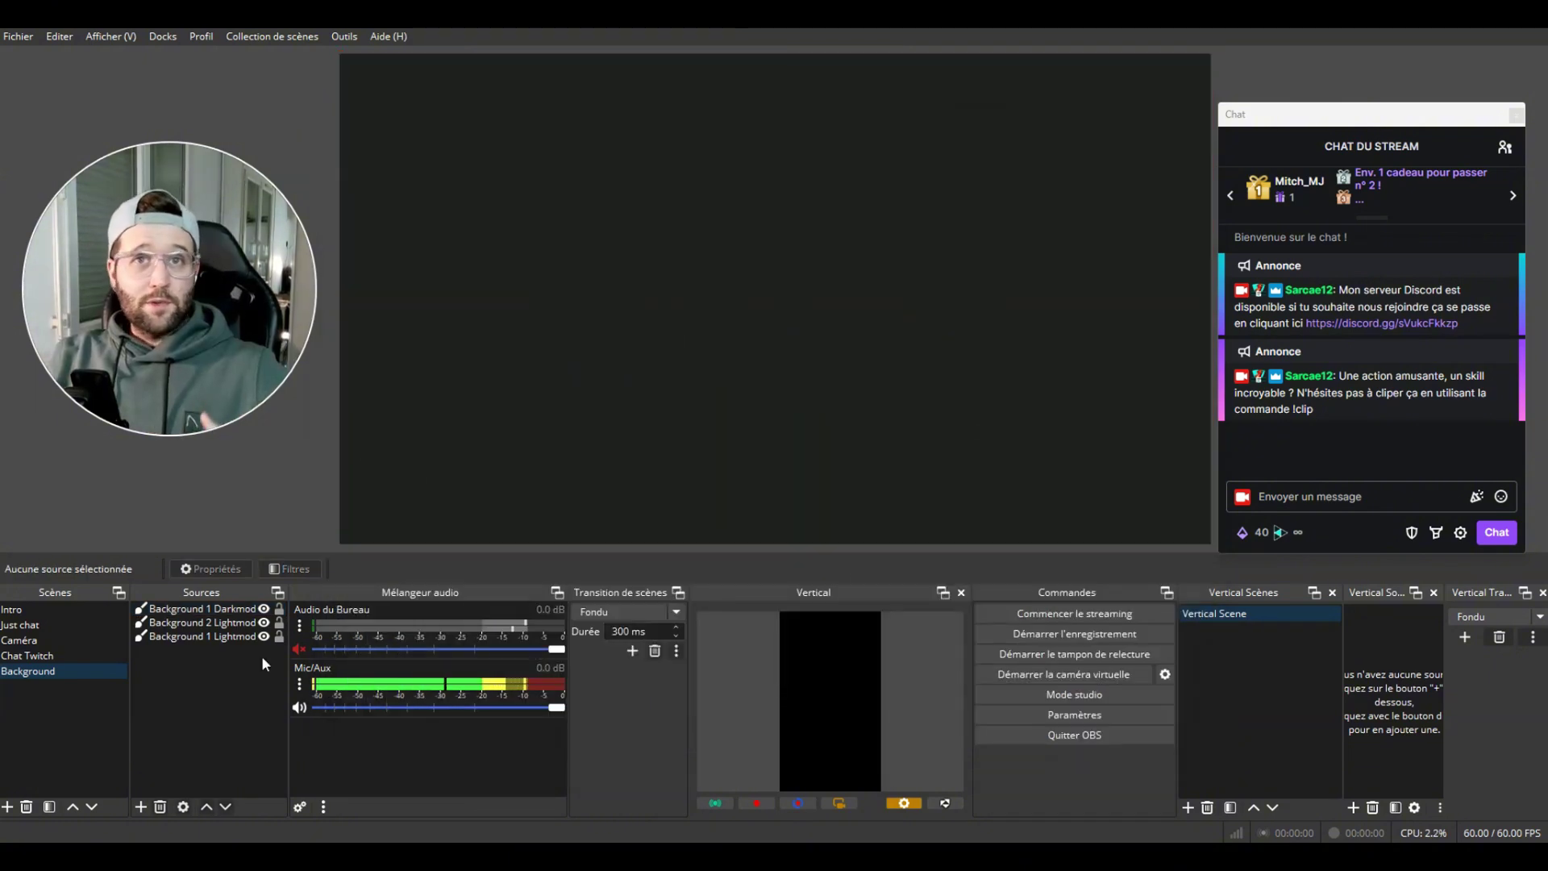
Duplicate the Background 2 Lightmode source and rename the copy Background 2 Darkmode.
right_click(205, 619)
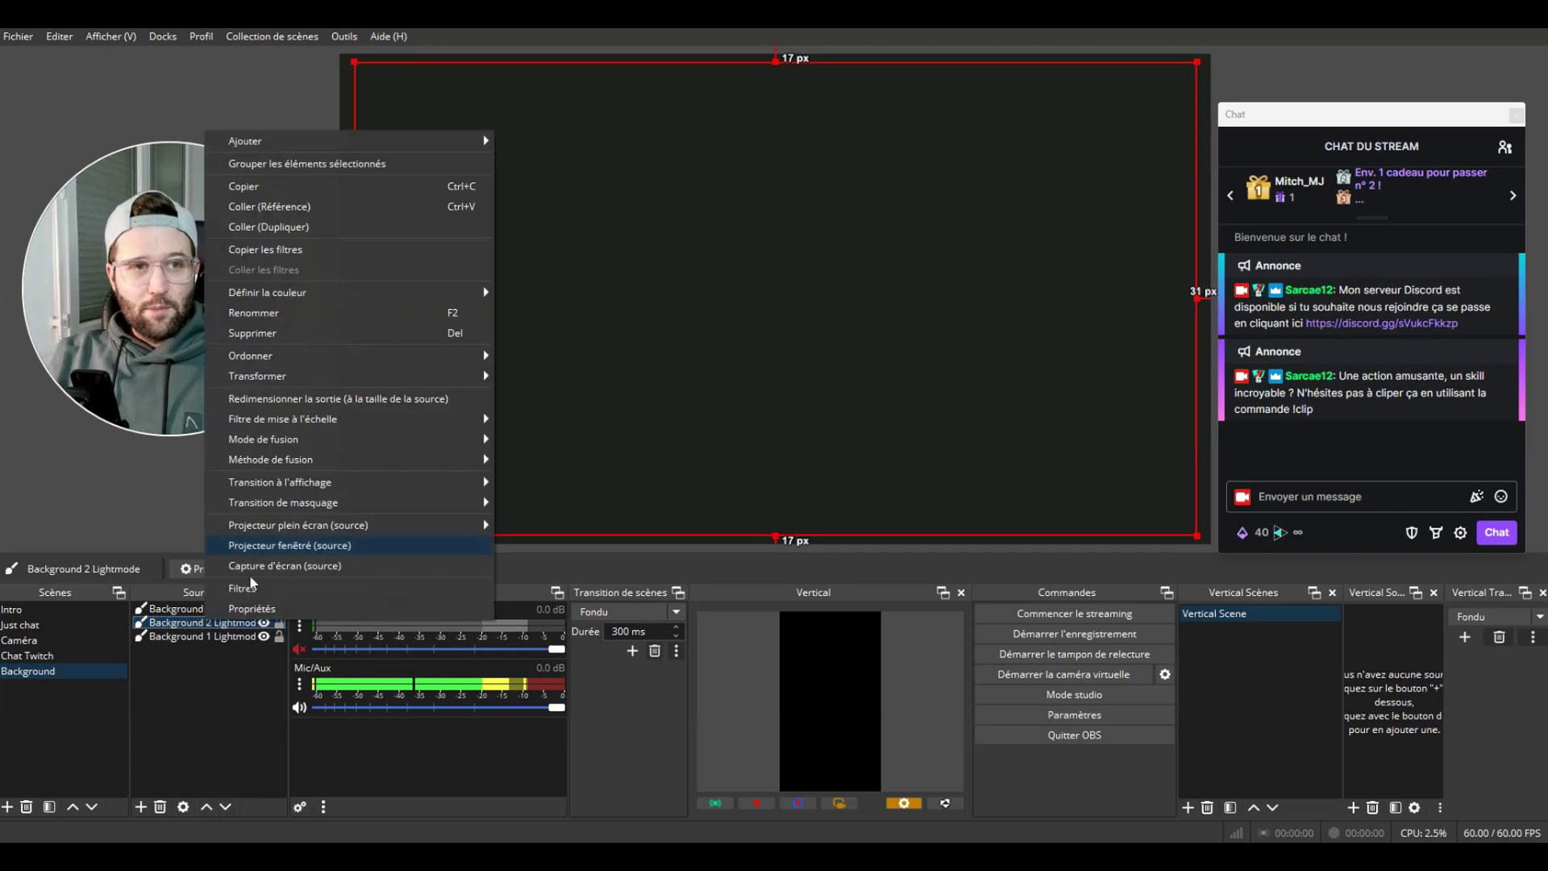
click(246, 186)
right_click(195, 665)
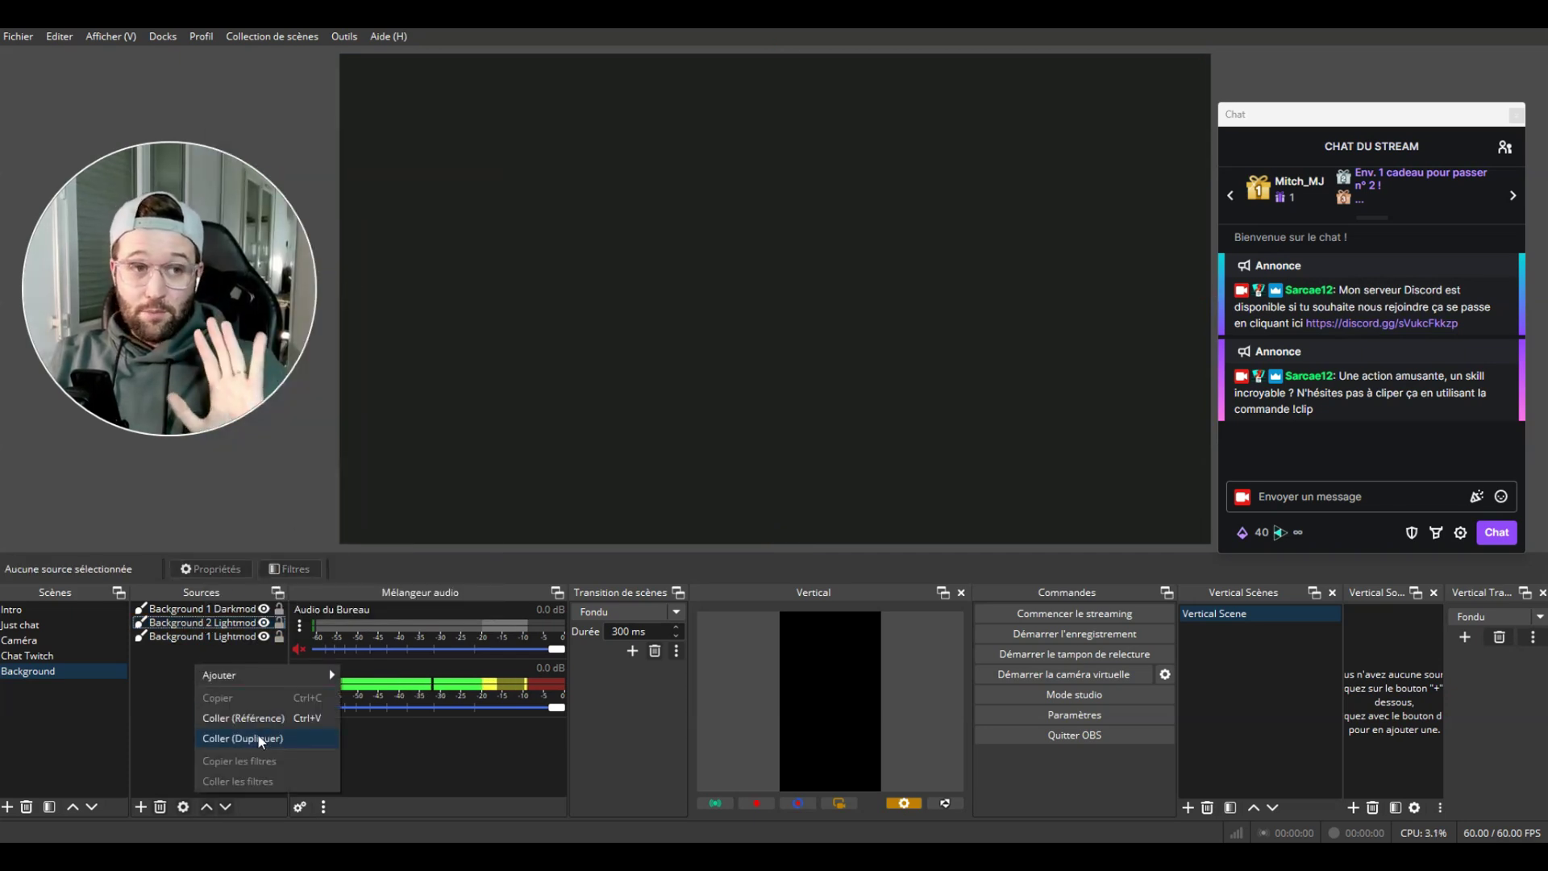
click(260, 738)
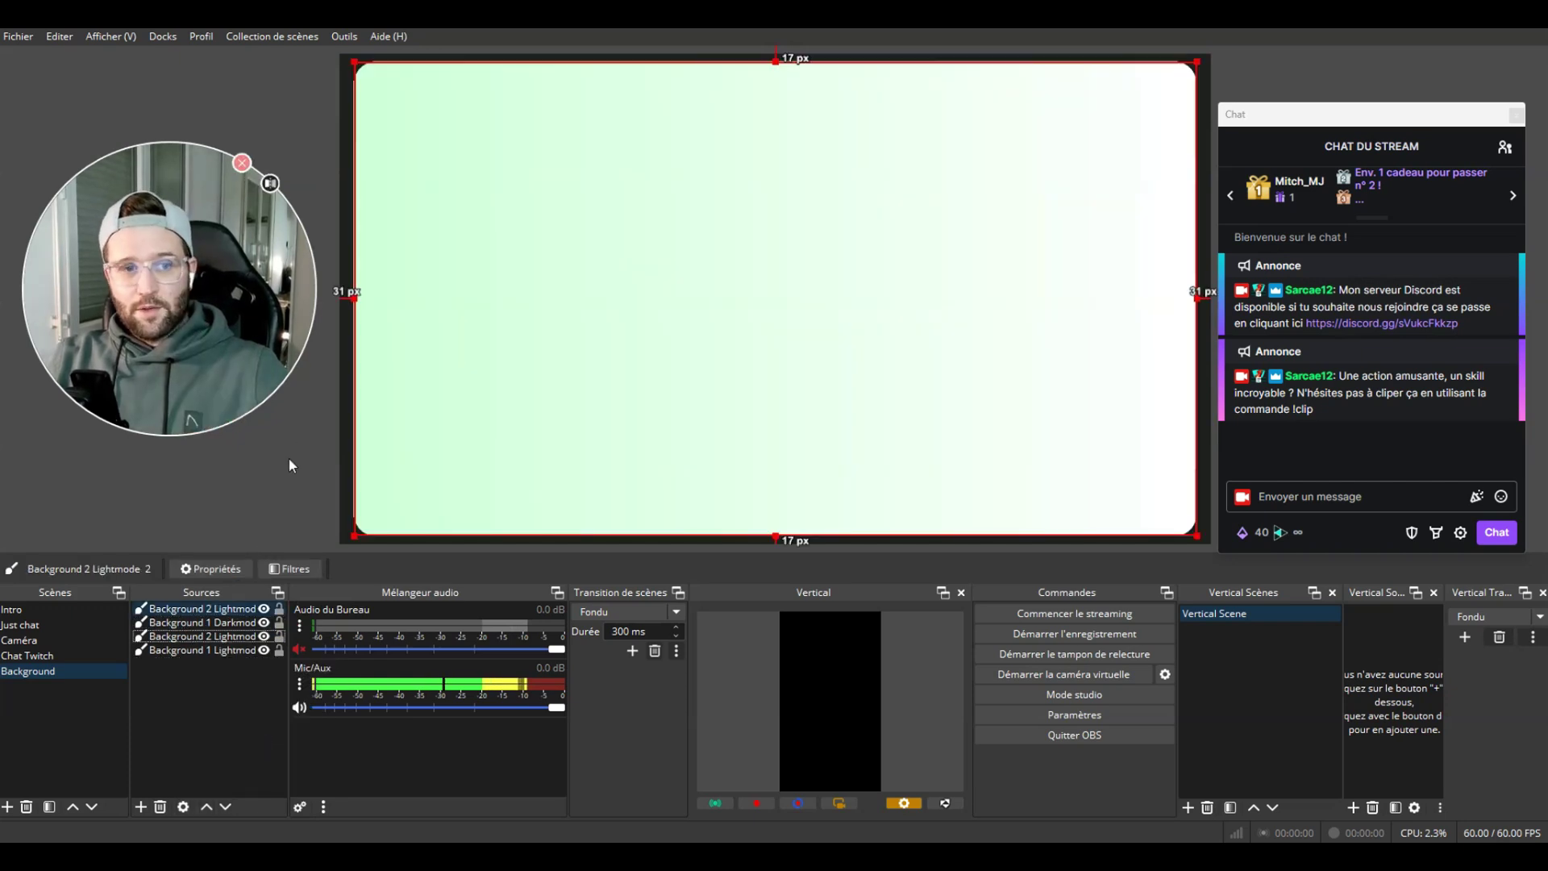
click(227, 612)
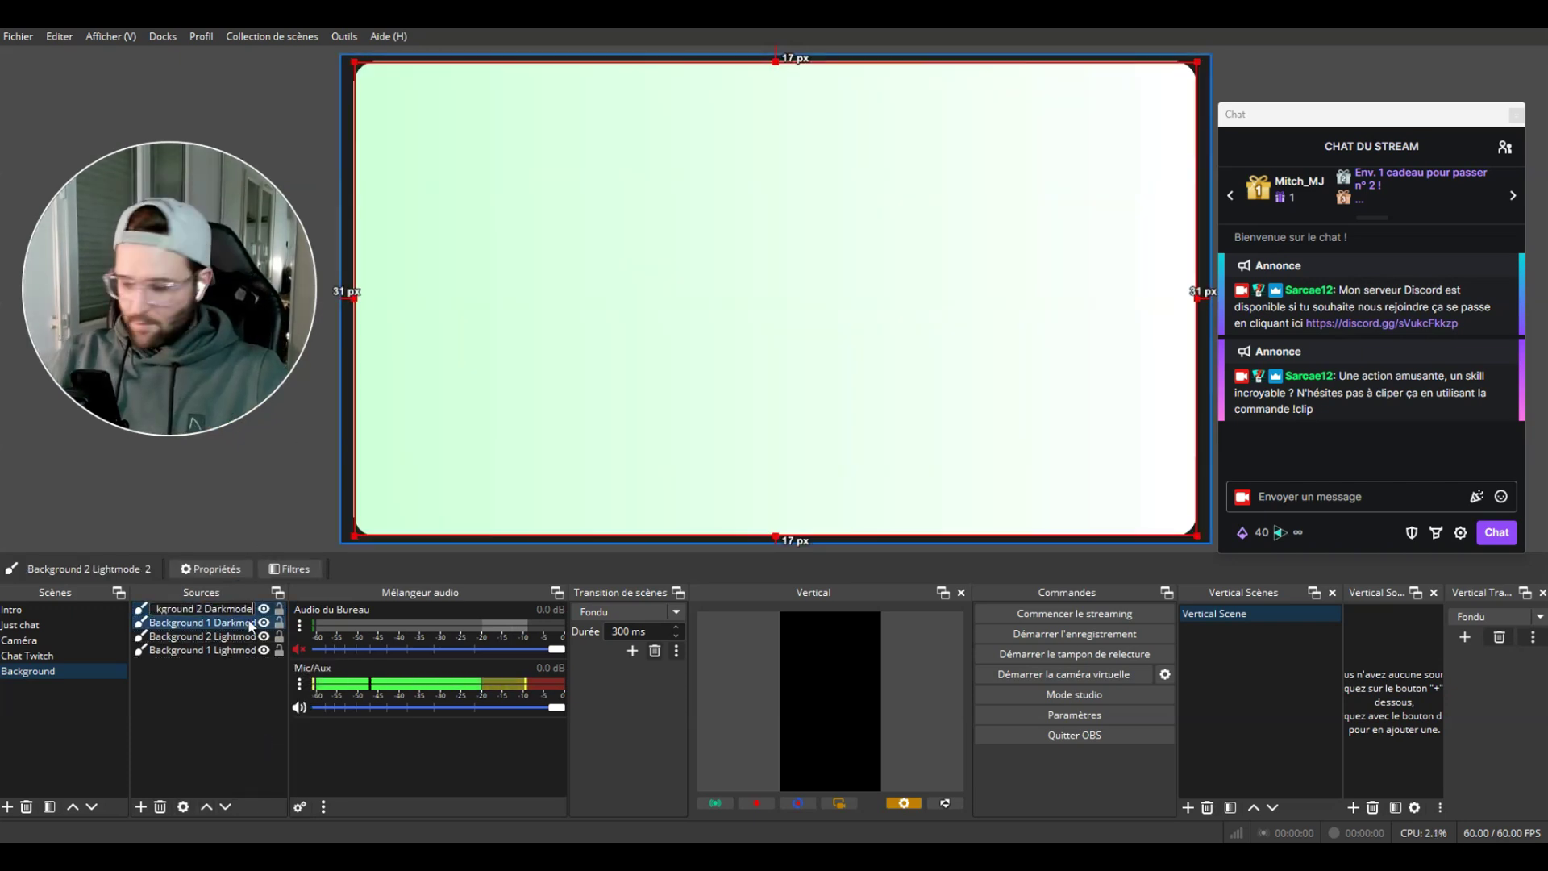
Change the Background 2 Darkmode gradient to run from #3c3d37 to black.
double_click(202, 609)
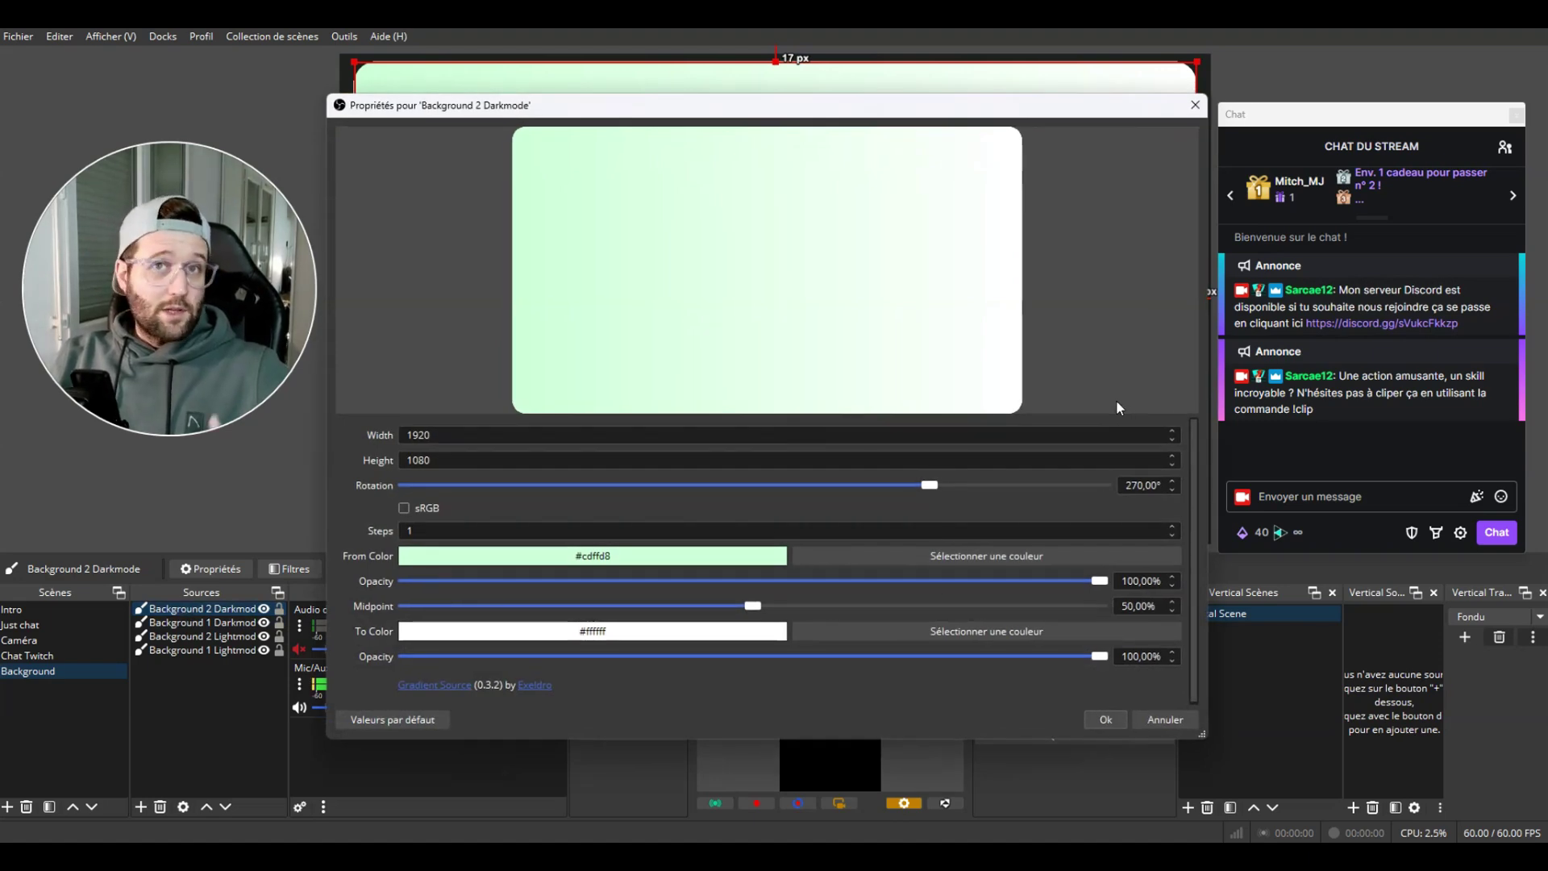
click(935, 556)
double_click(861, 539)
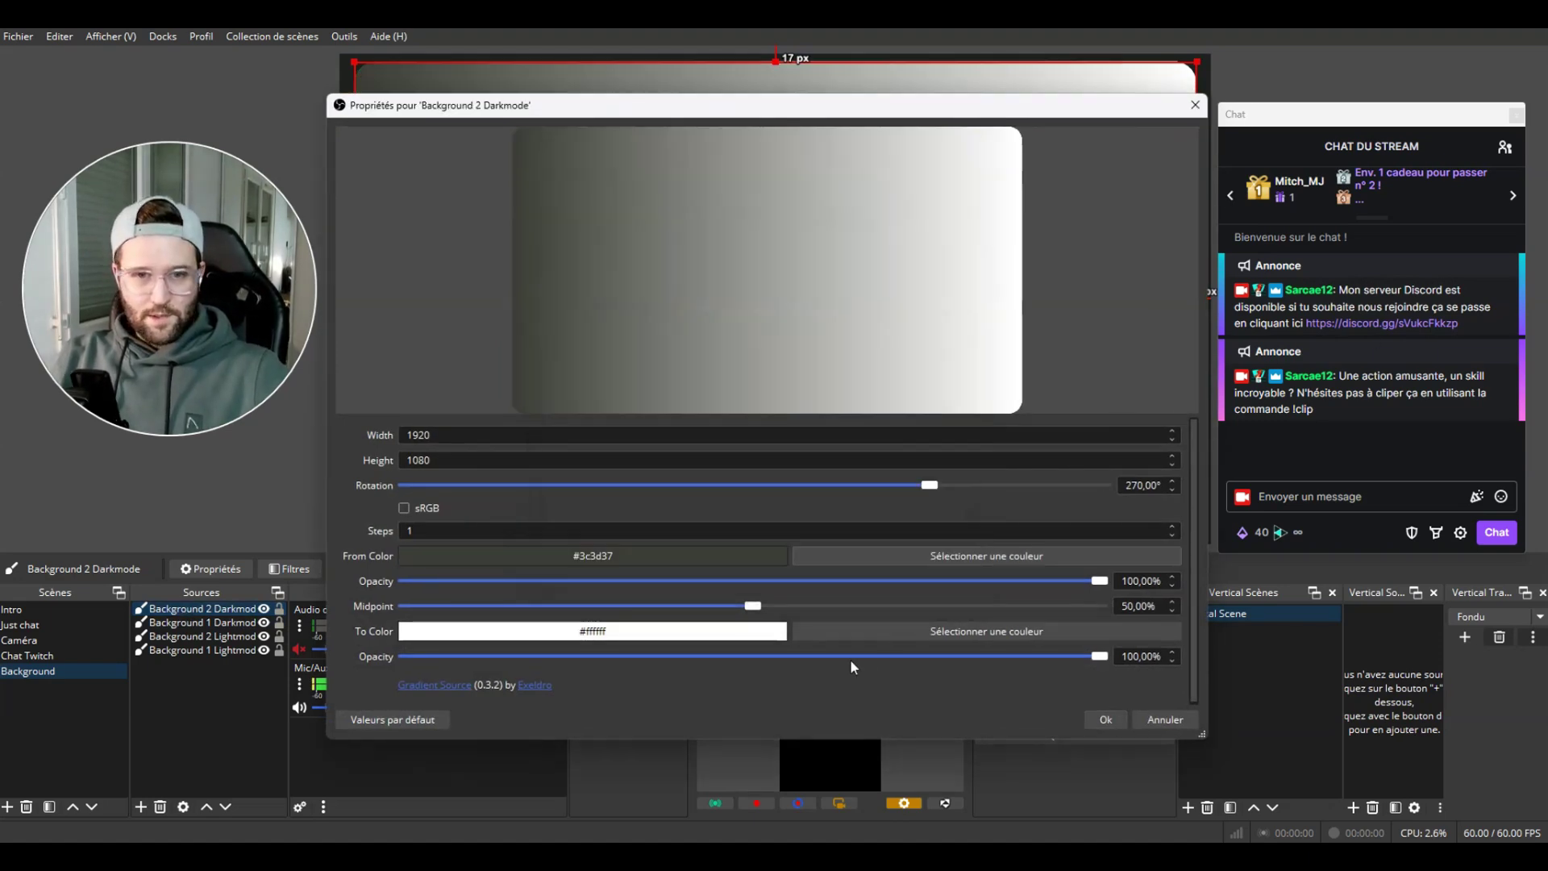
click(855, 632)
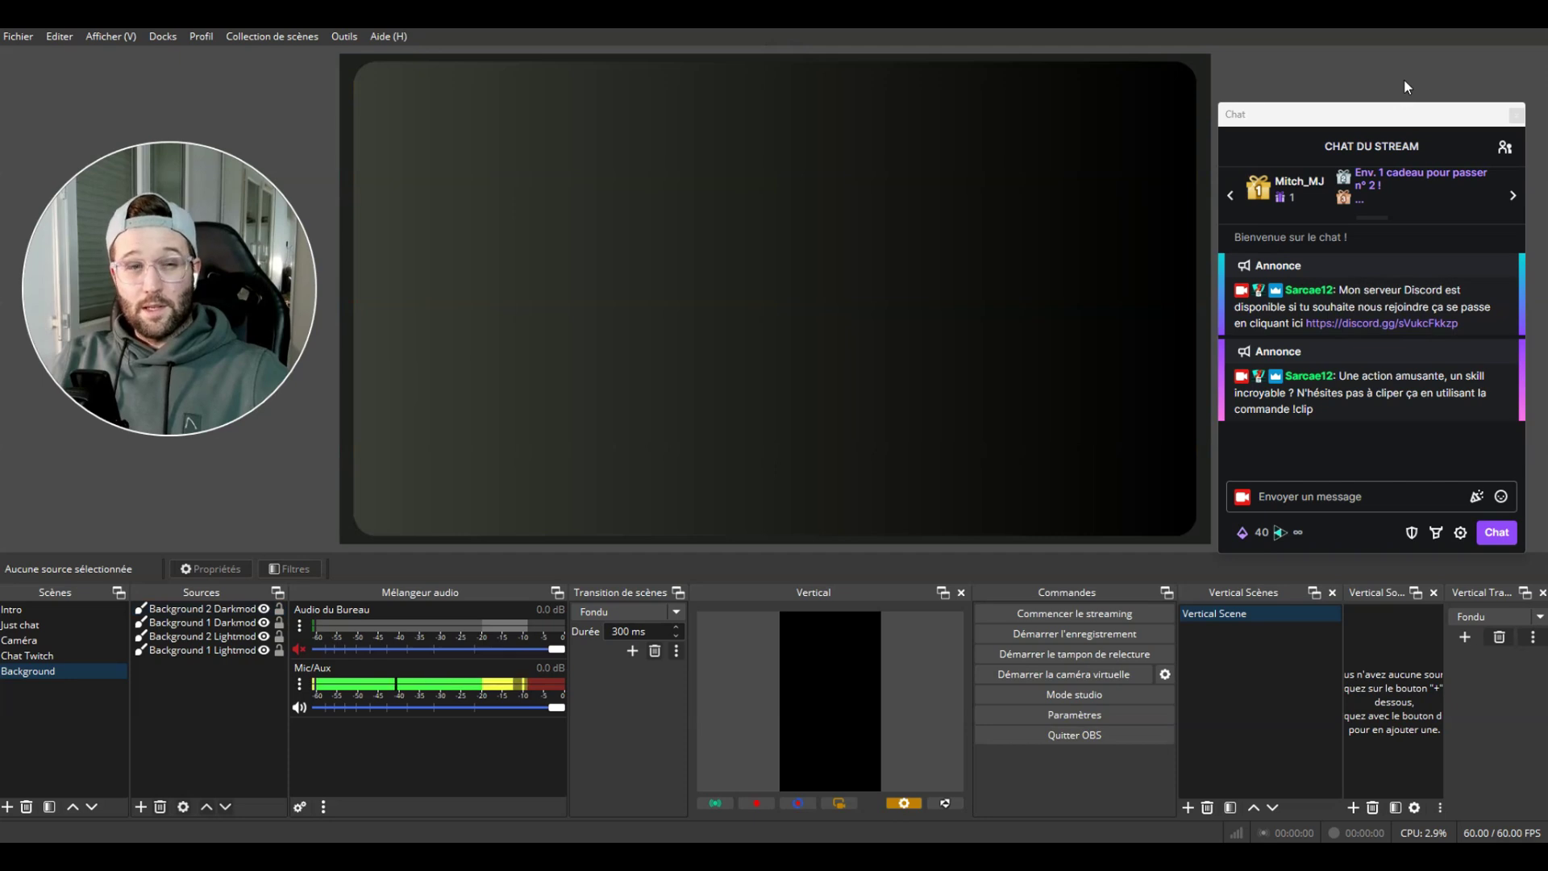
Group the two Lightmode sources as Bkg Lightmode and the two Darkmode sources as Bkg Darkmode.
click(214, 650)
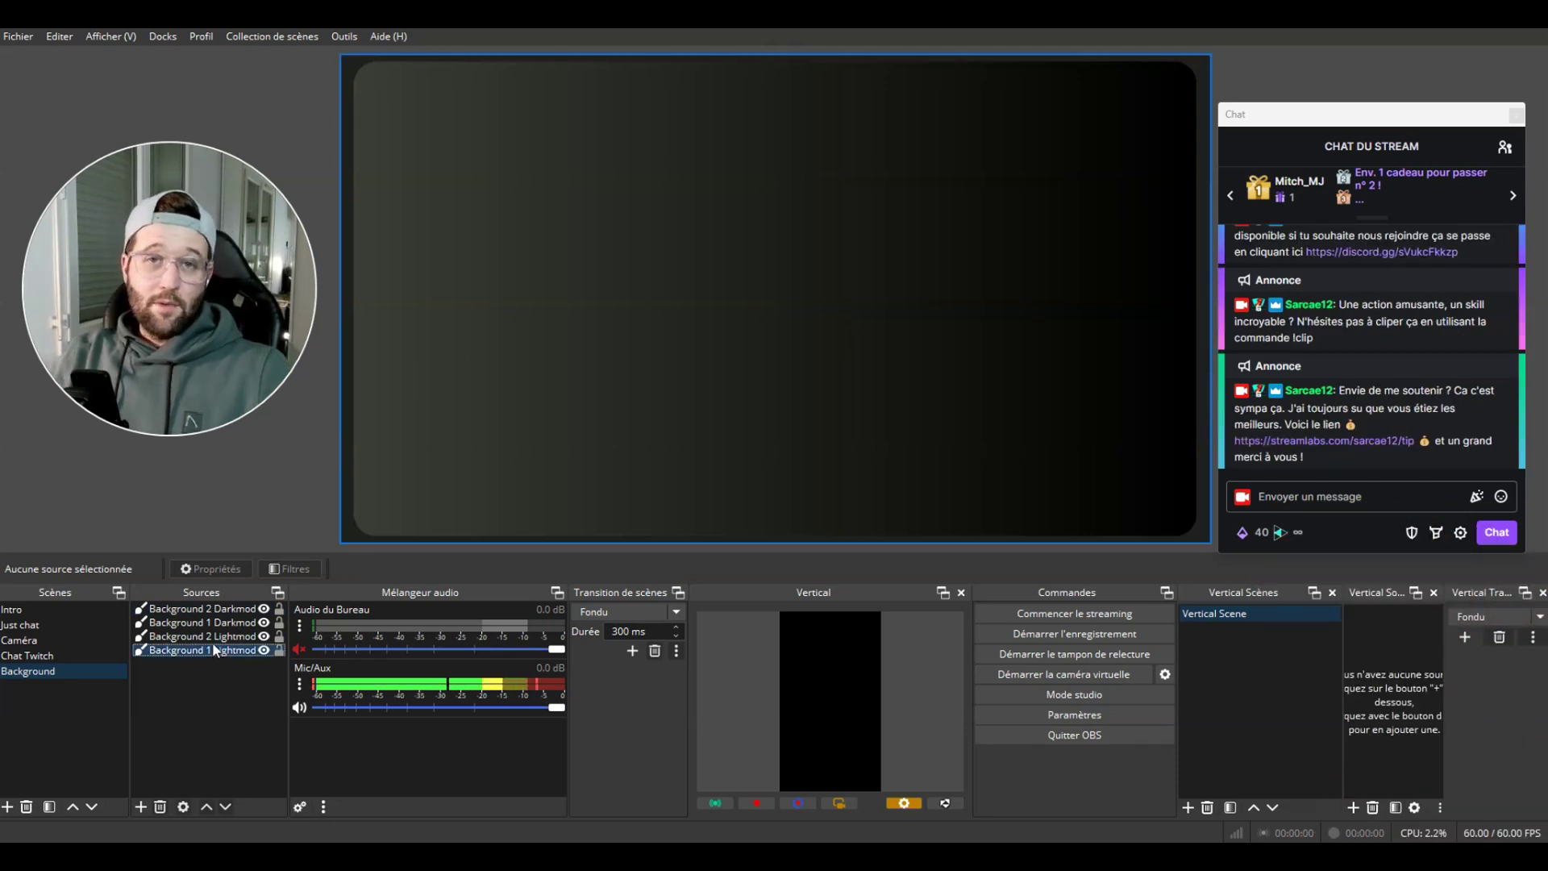
ctrl+click(203, 634)
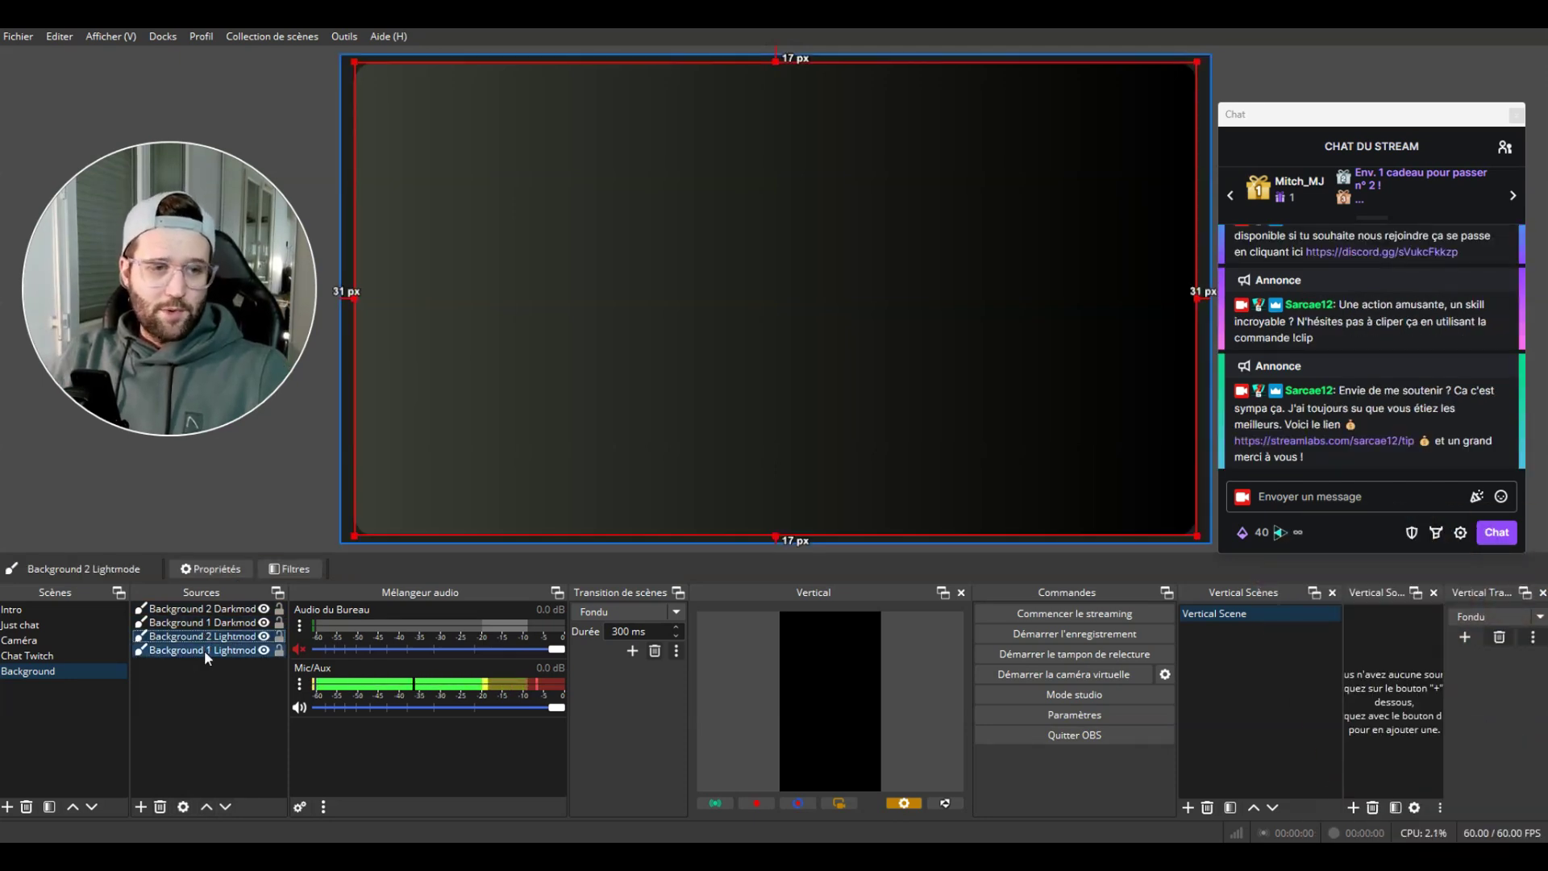
text(Bkg)
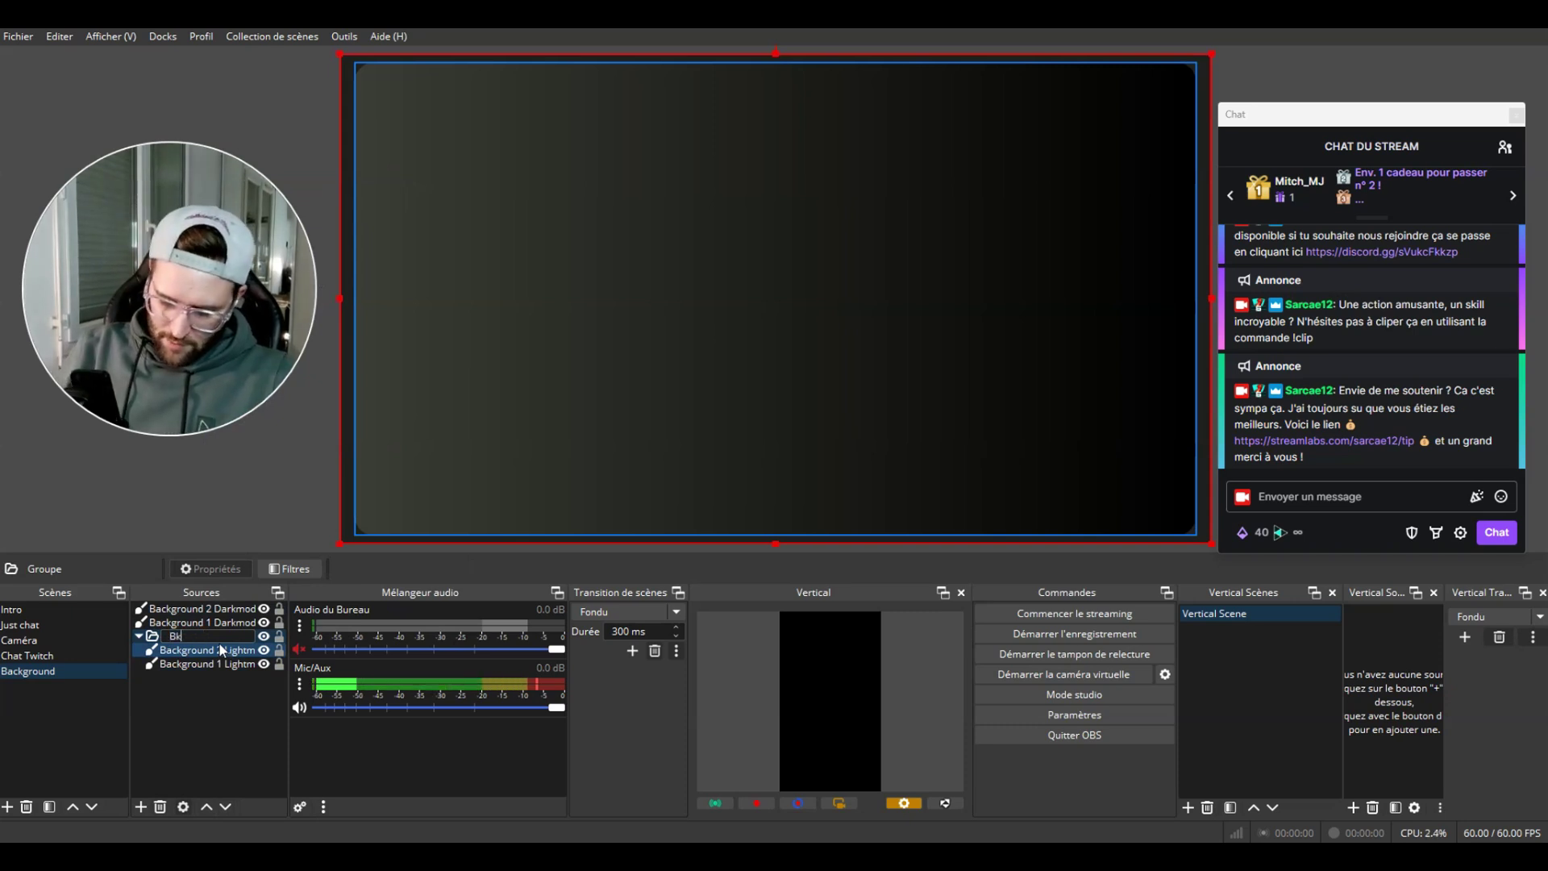
text( Lightmode)
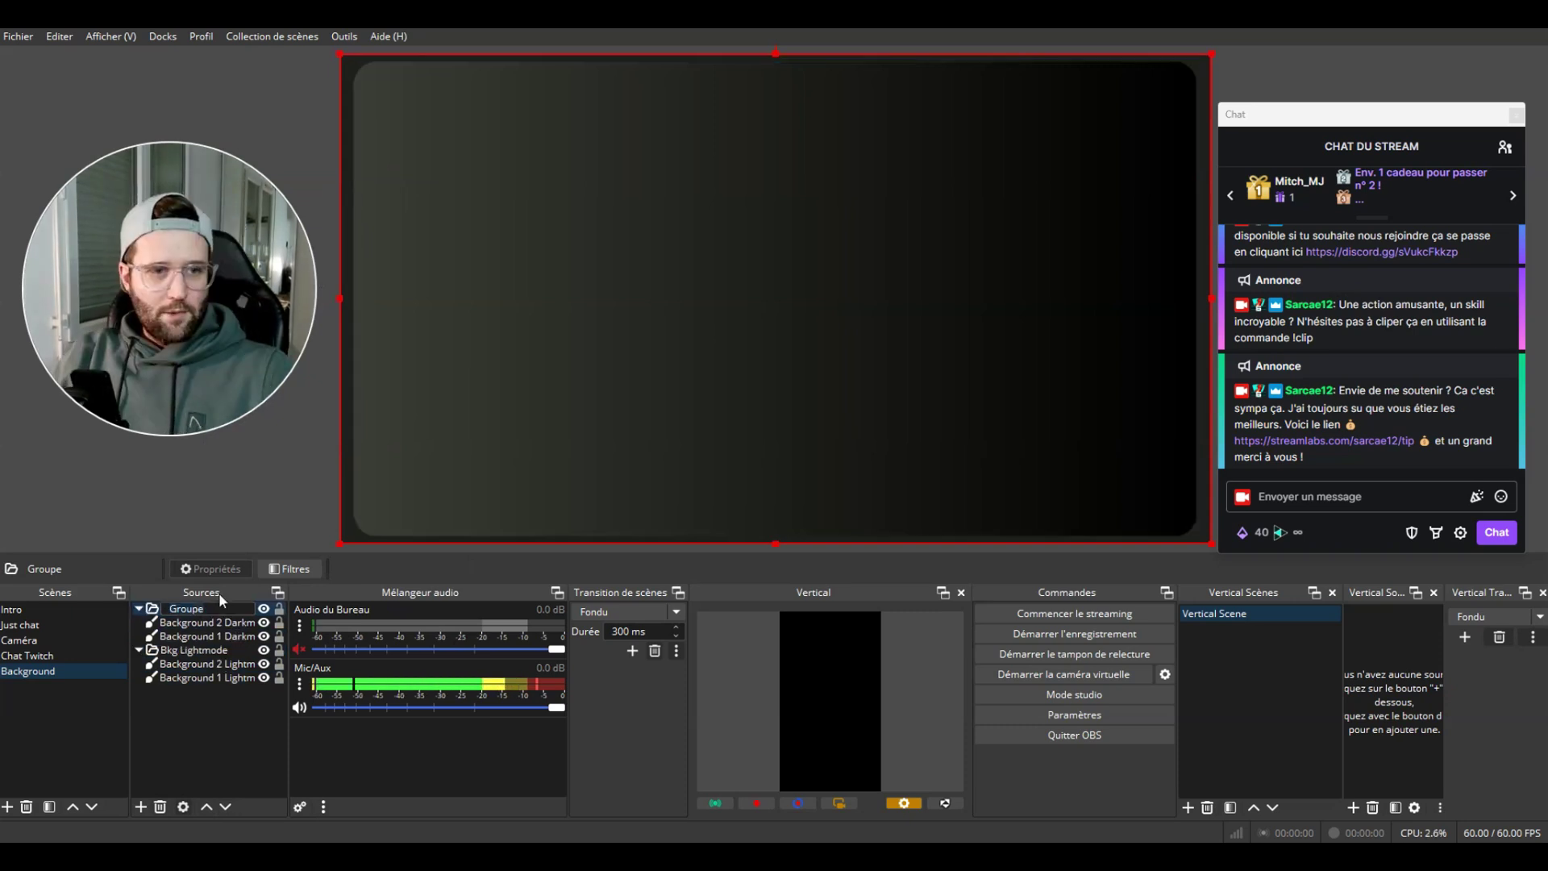
text(Bkg Darkmode)
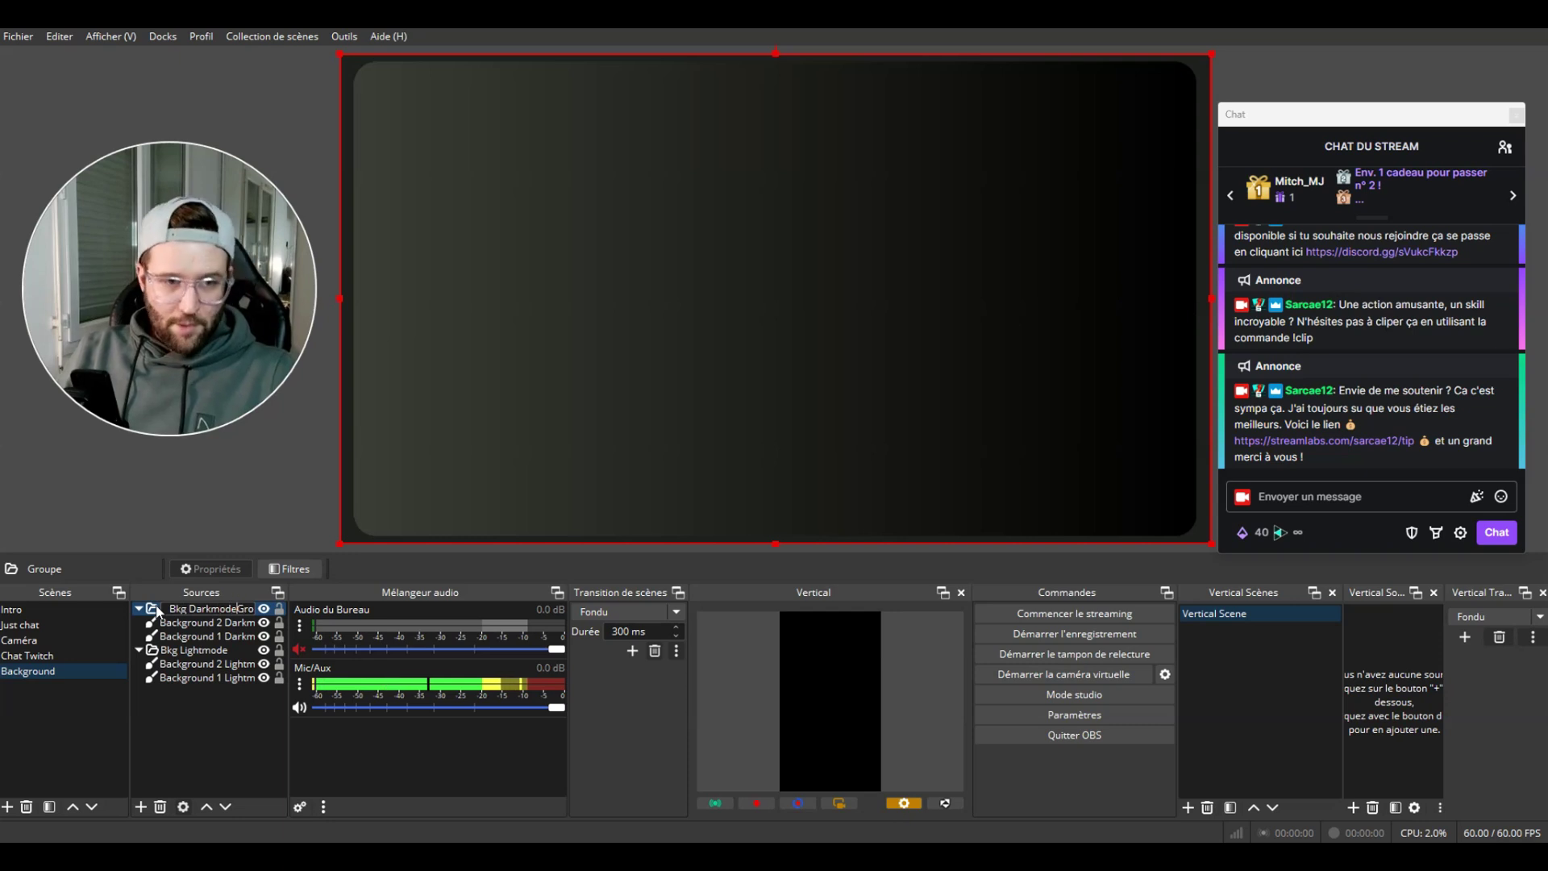
click(284, 678)
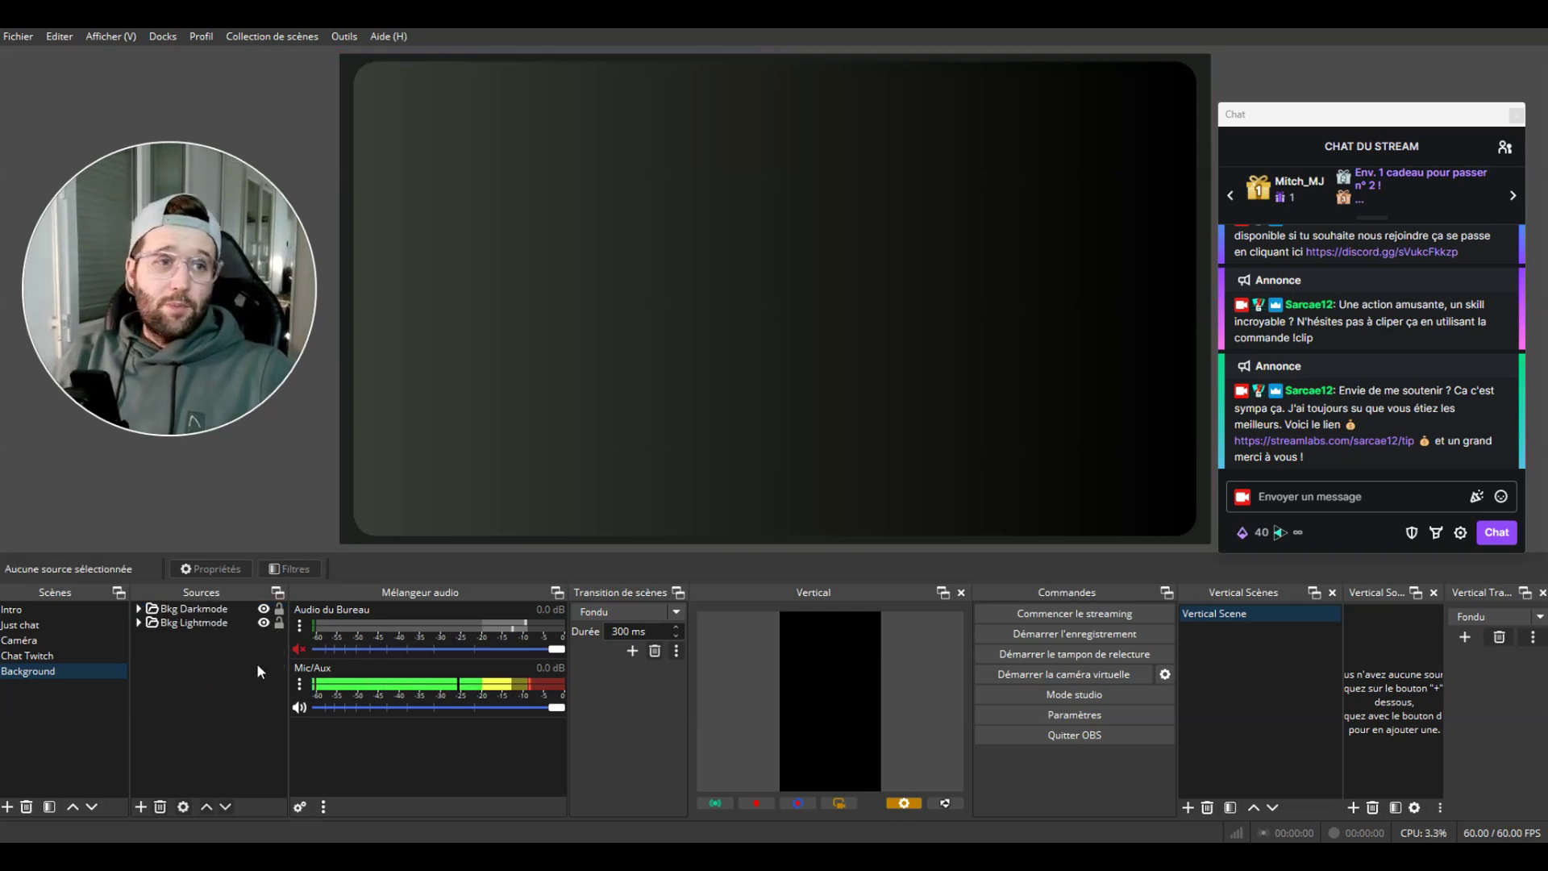
Toggle the visibility of the Bkg Darkmode group to compare both backgrounds, and leave it hidden.
click(196, 611)
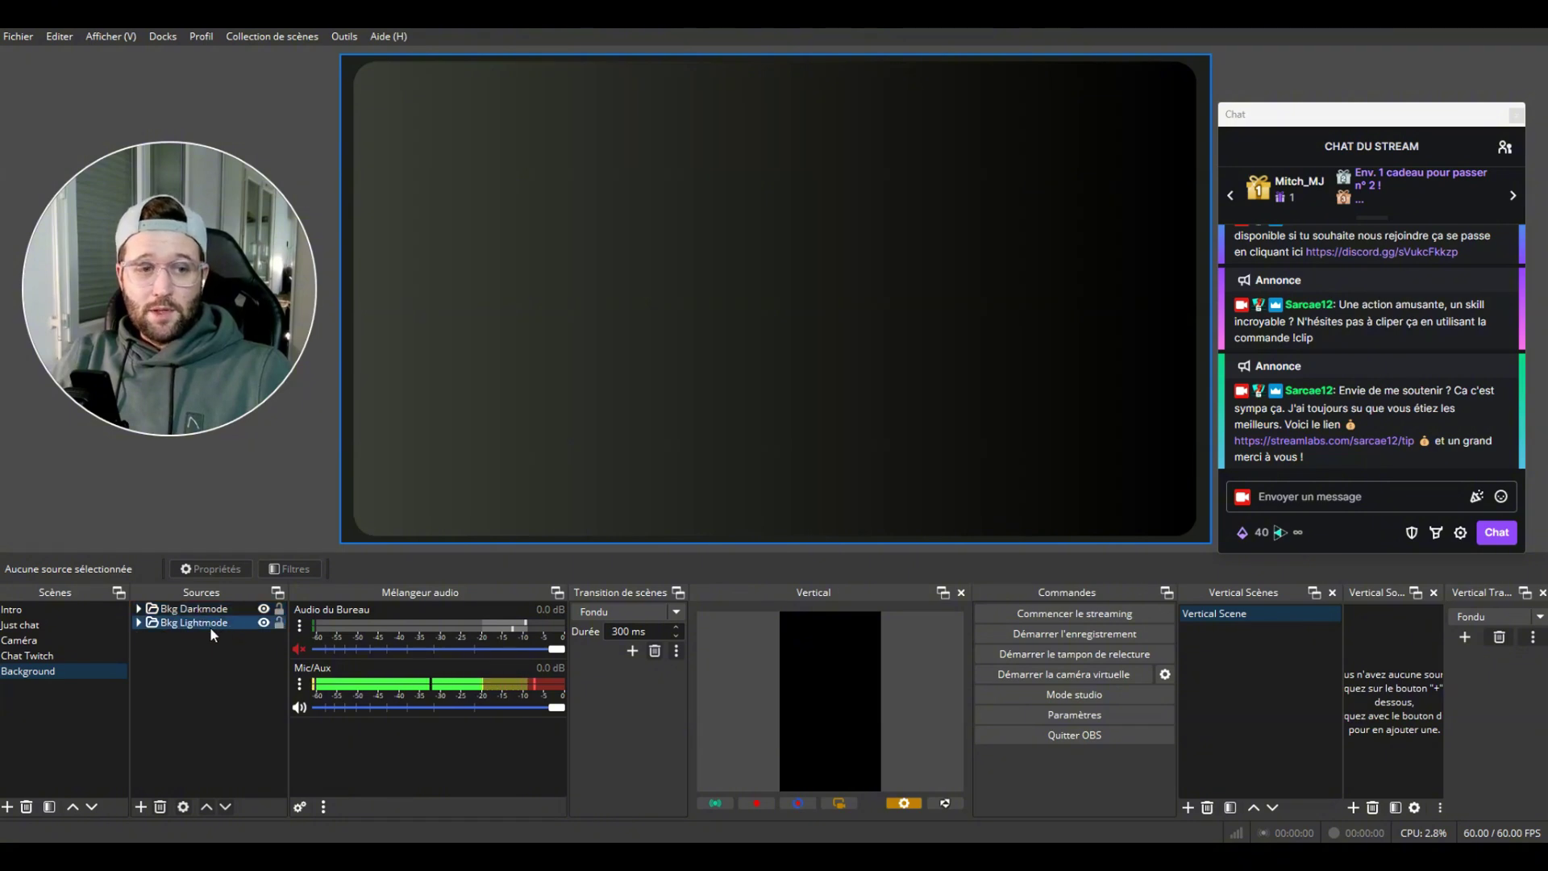
click(264, 611)
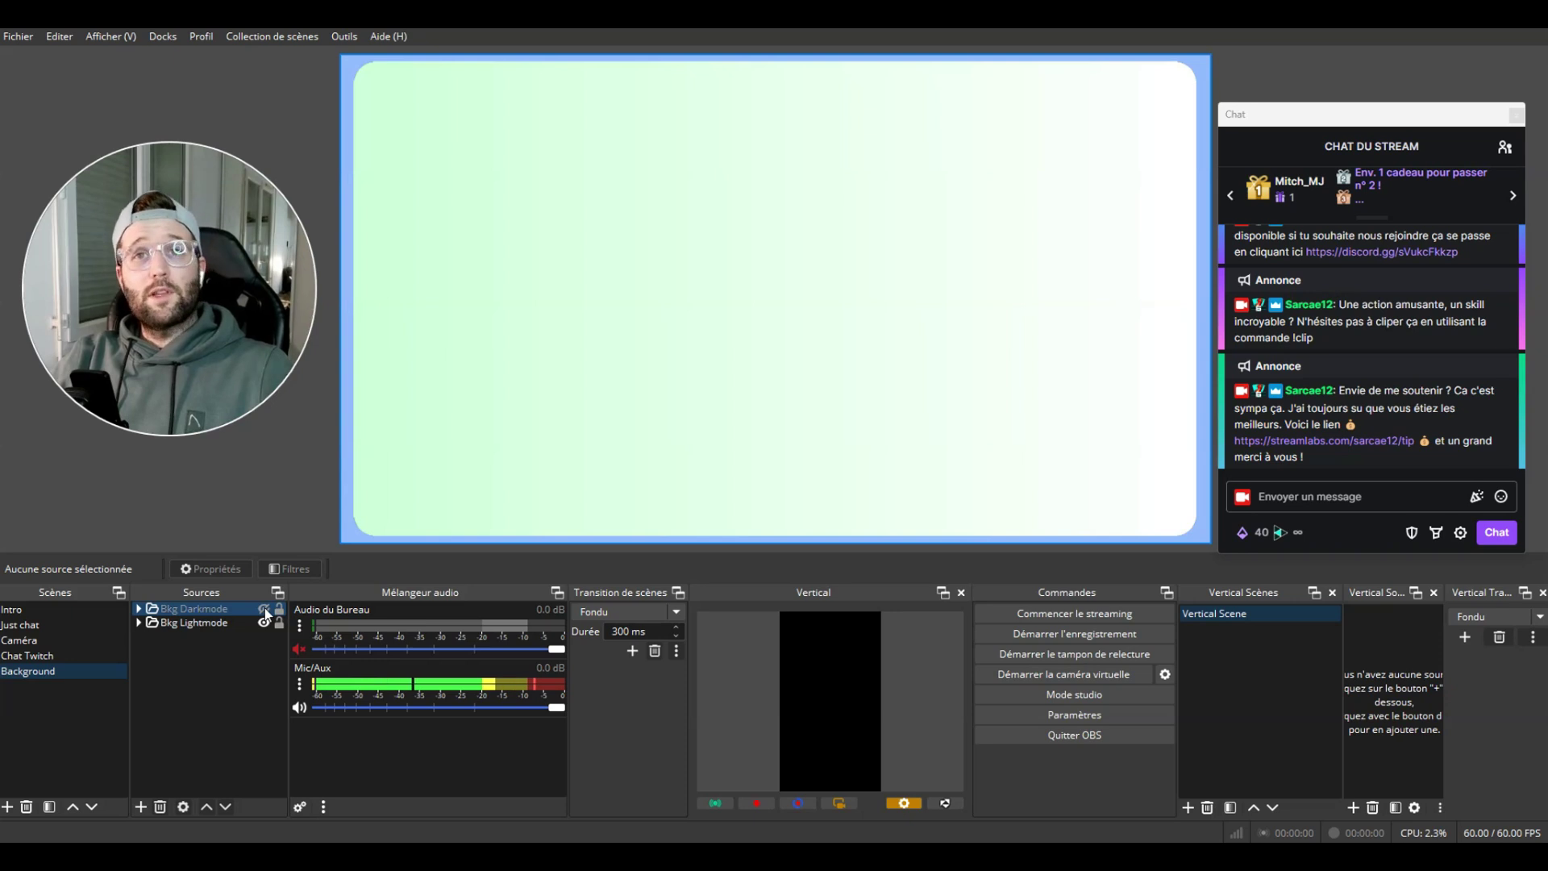
click(264, 610)
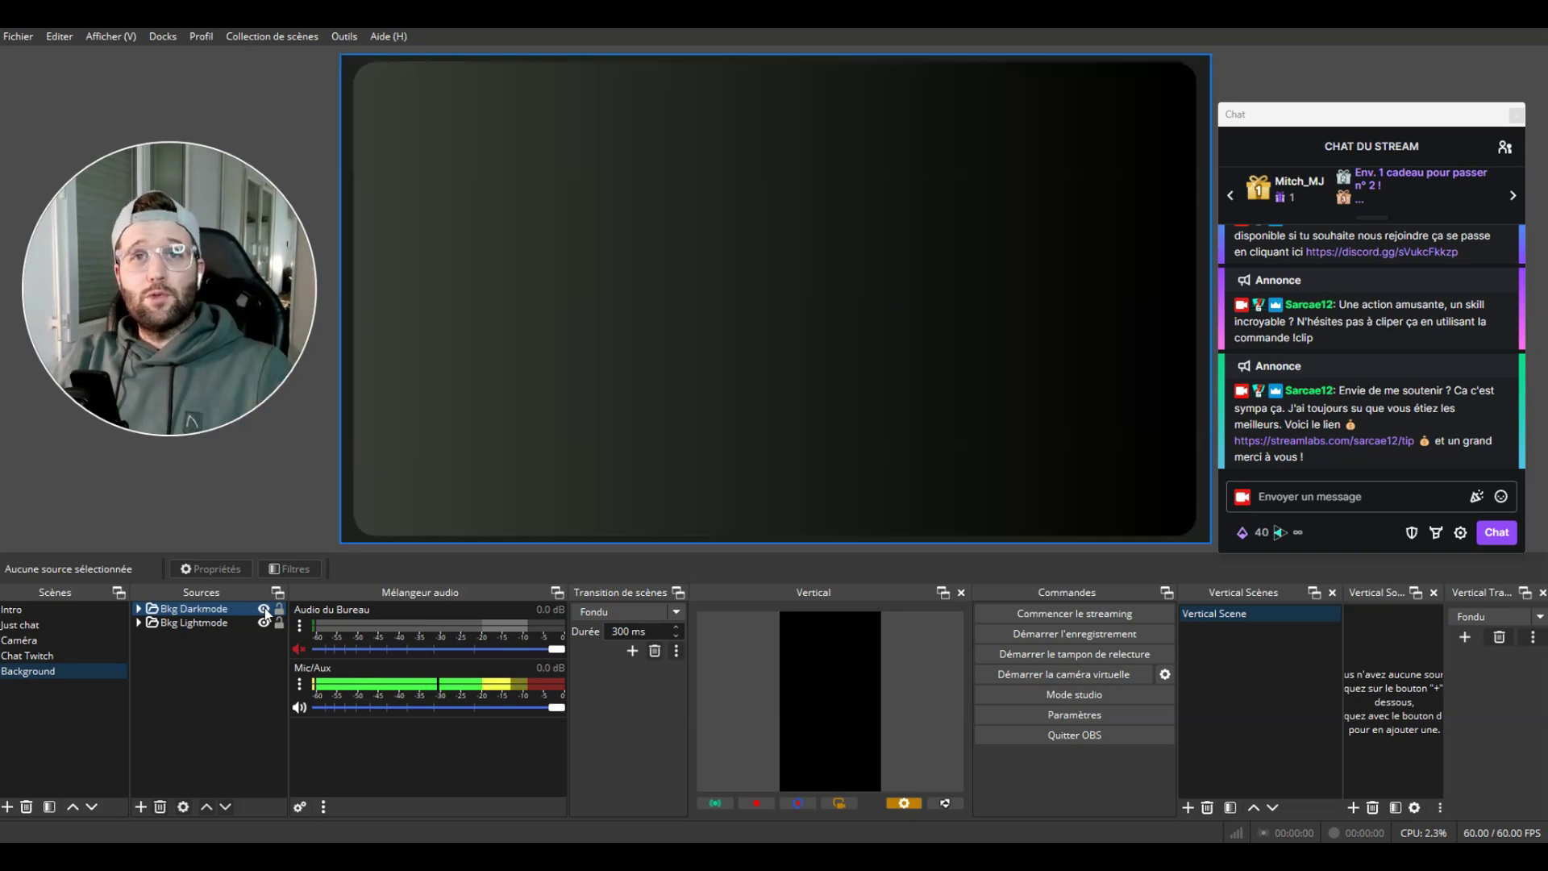
click(375, 594)
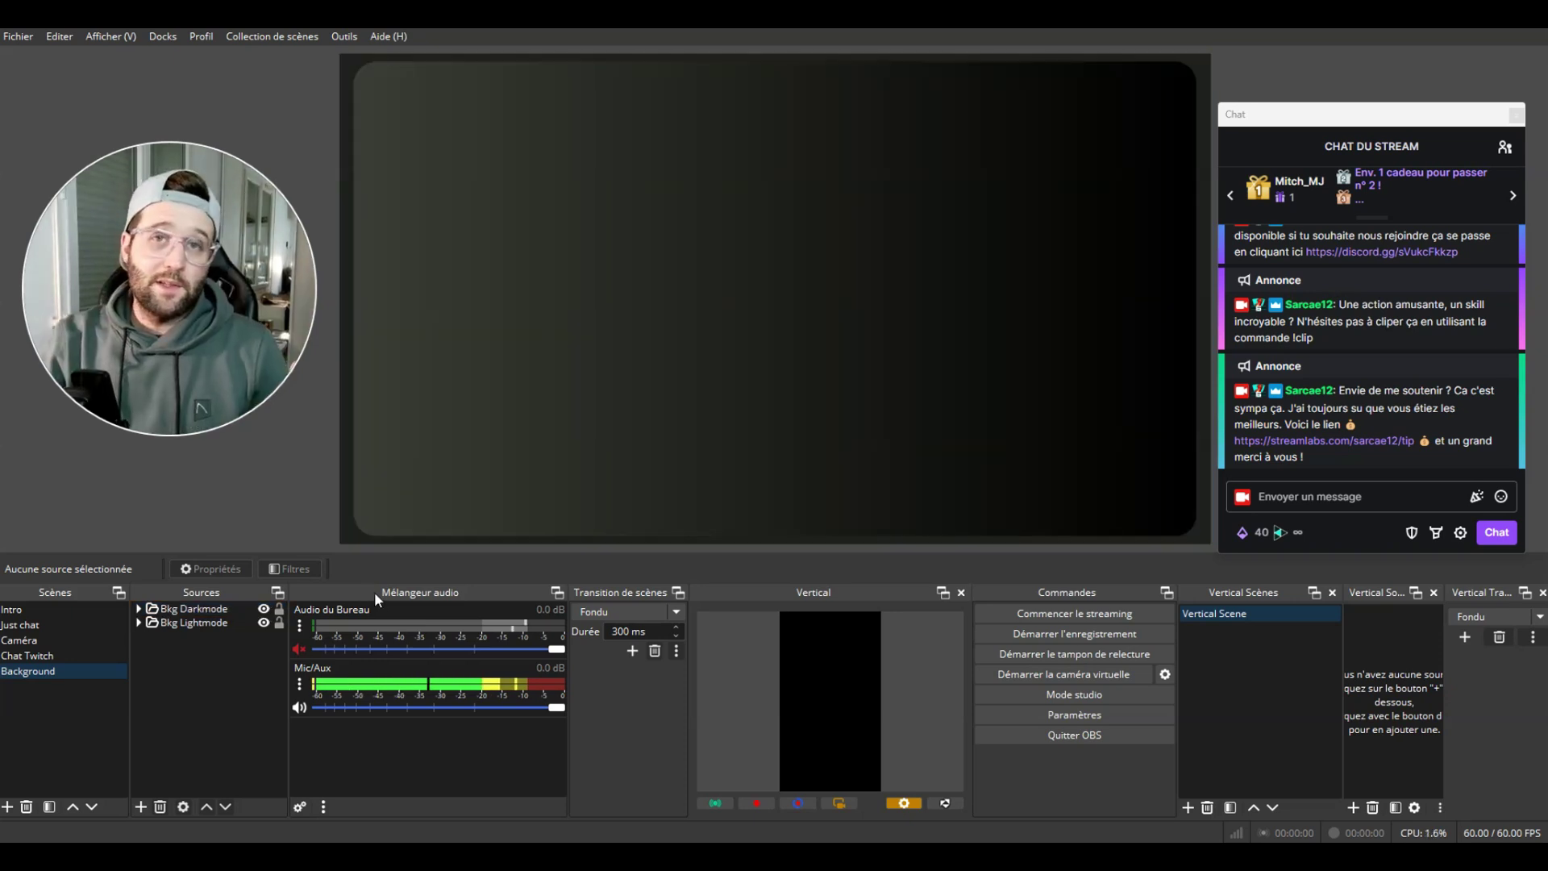
click(252, 609)
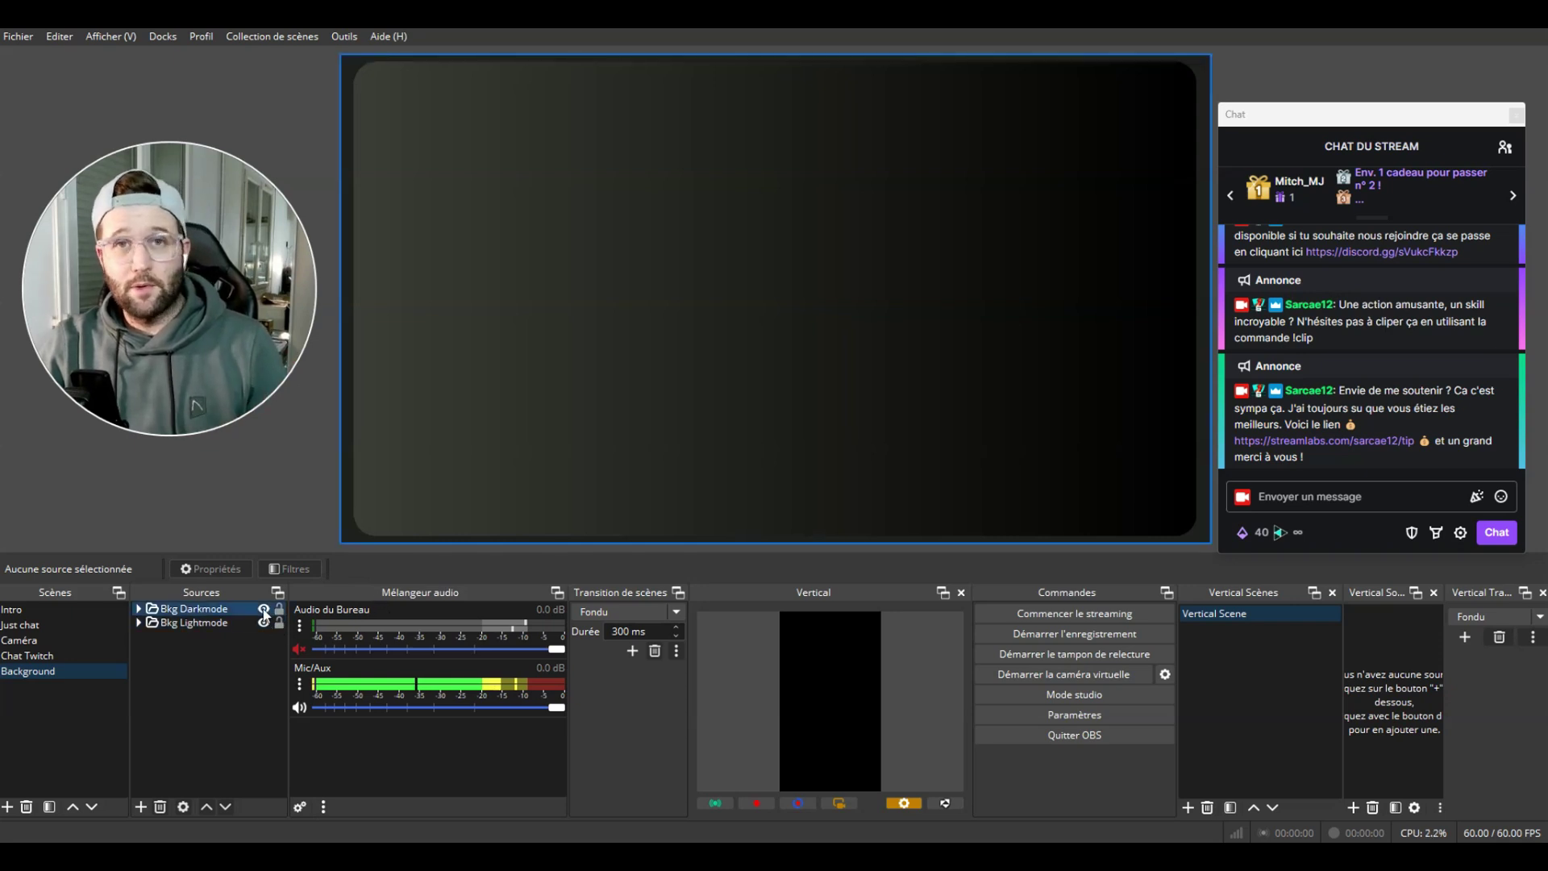
click(264, 610)
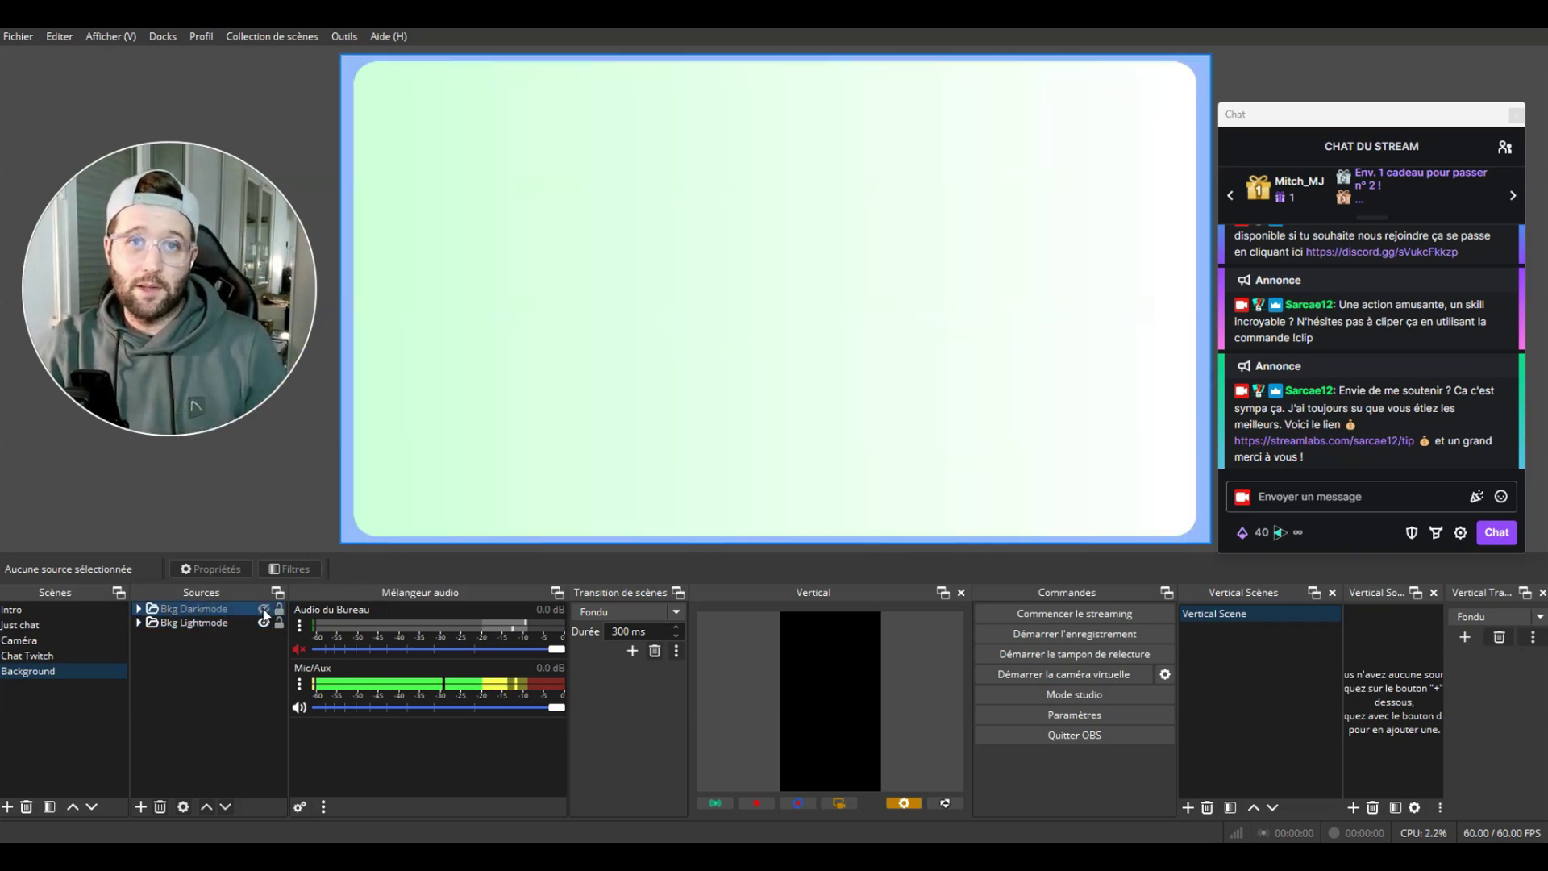
Add the existing Background scene as a scene source in the Just chat scene.
click(67, 626)
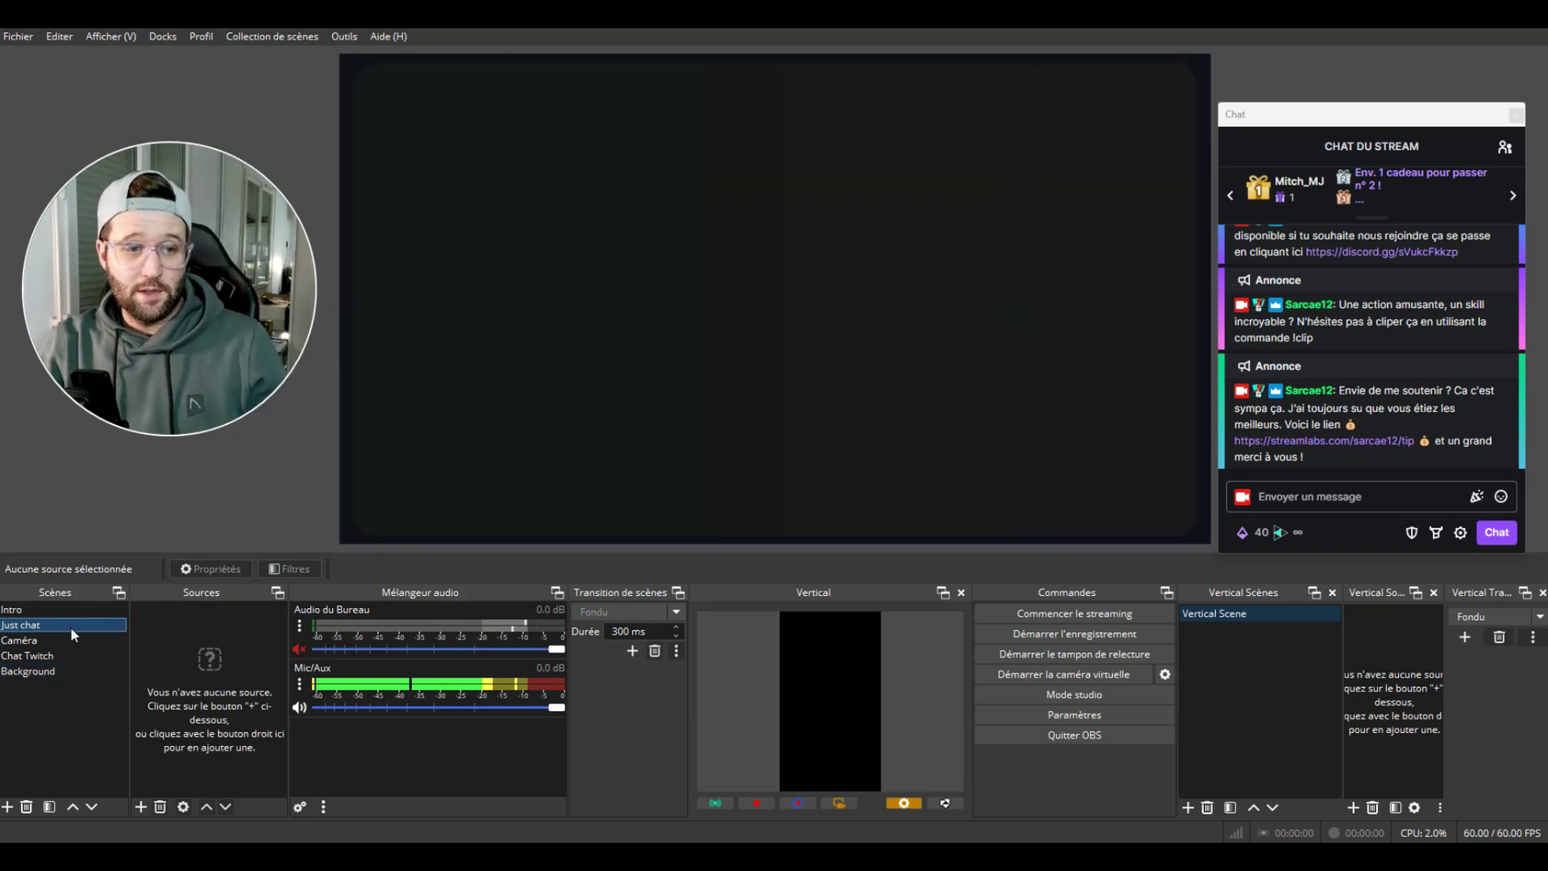
click(144, 801)
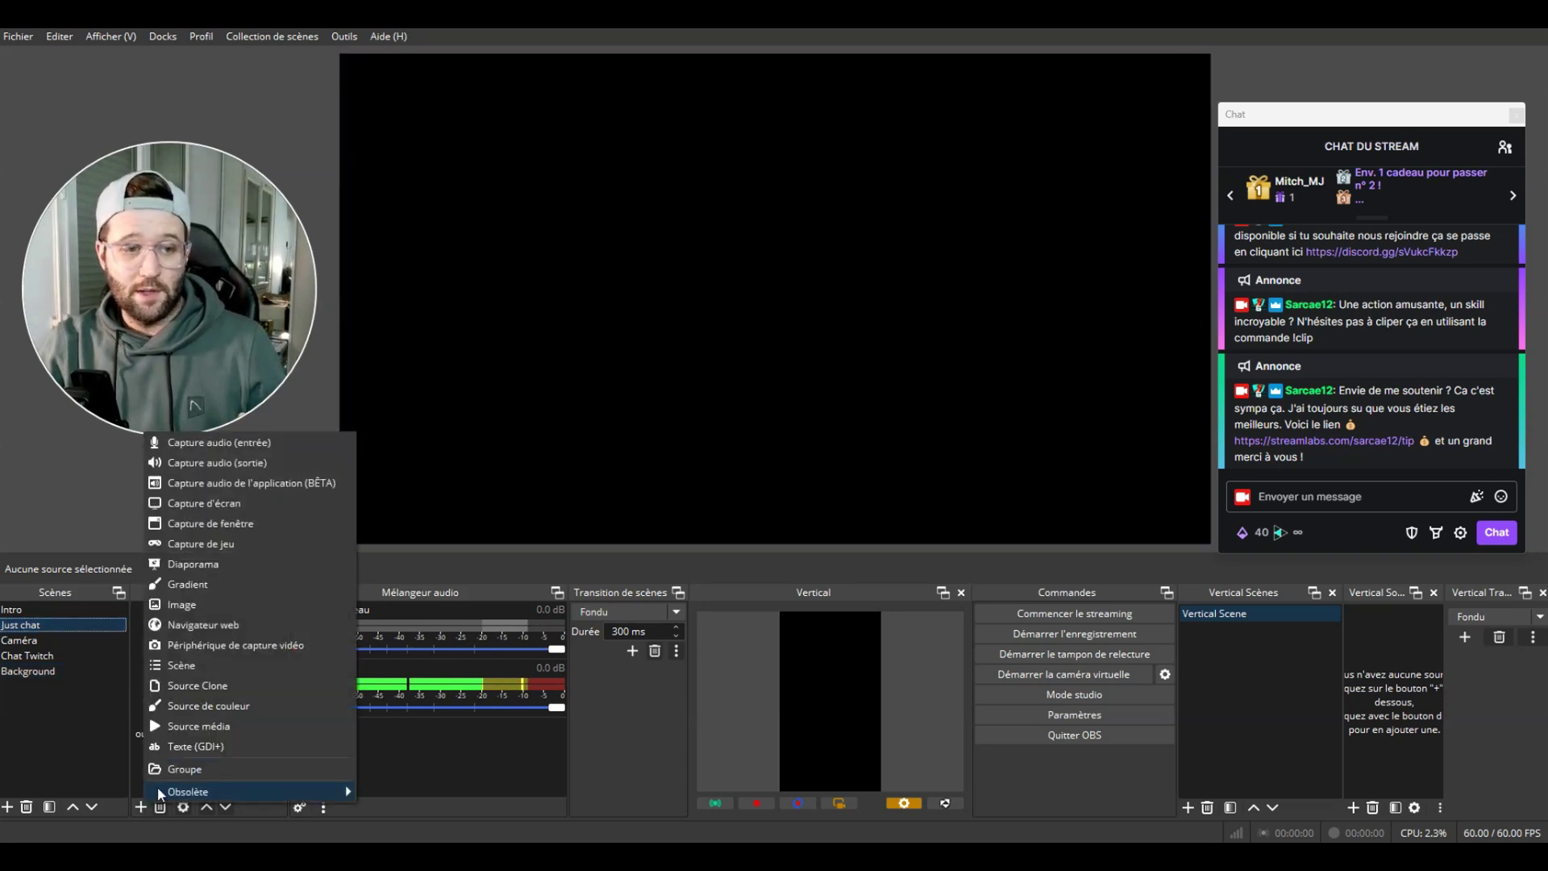
click(191, 675)
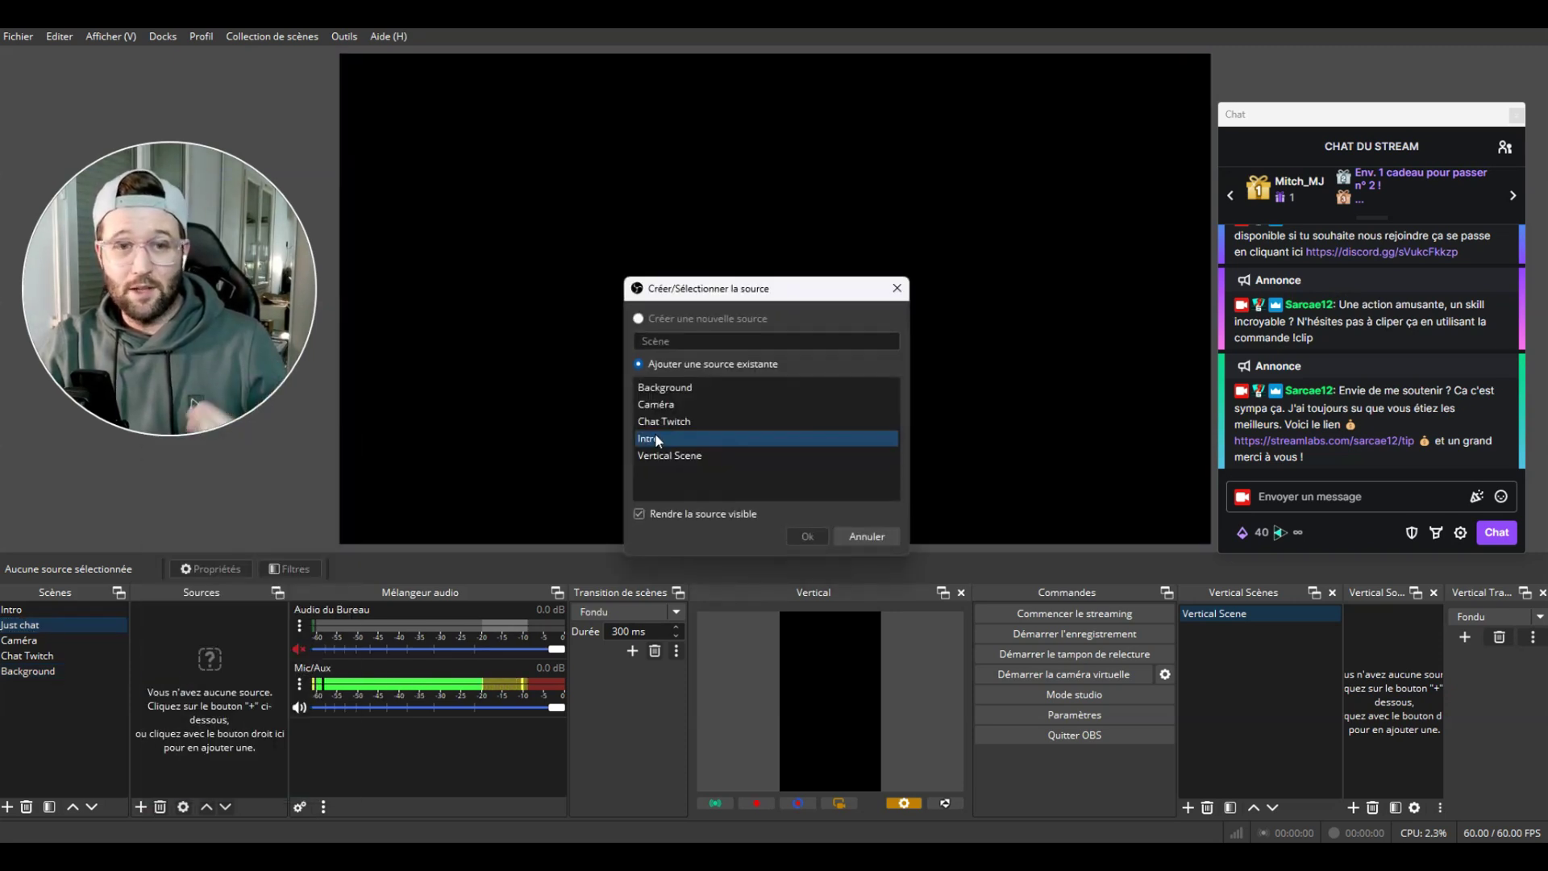
click(685, 389)
click(802, 538)
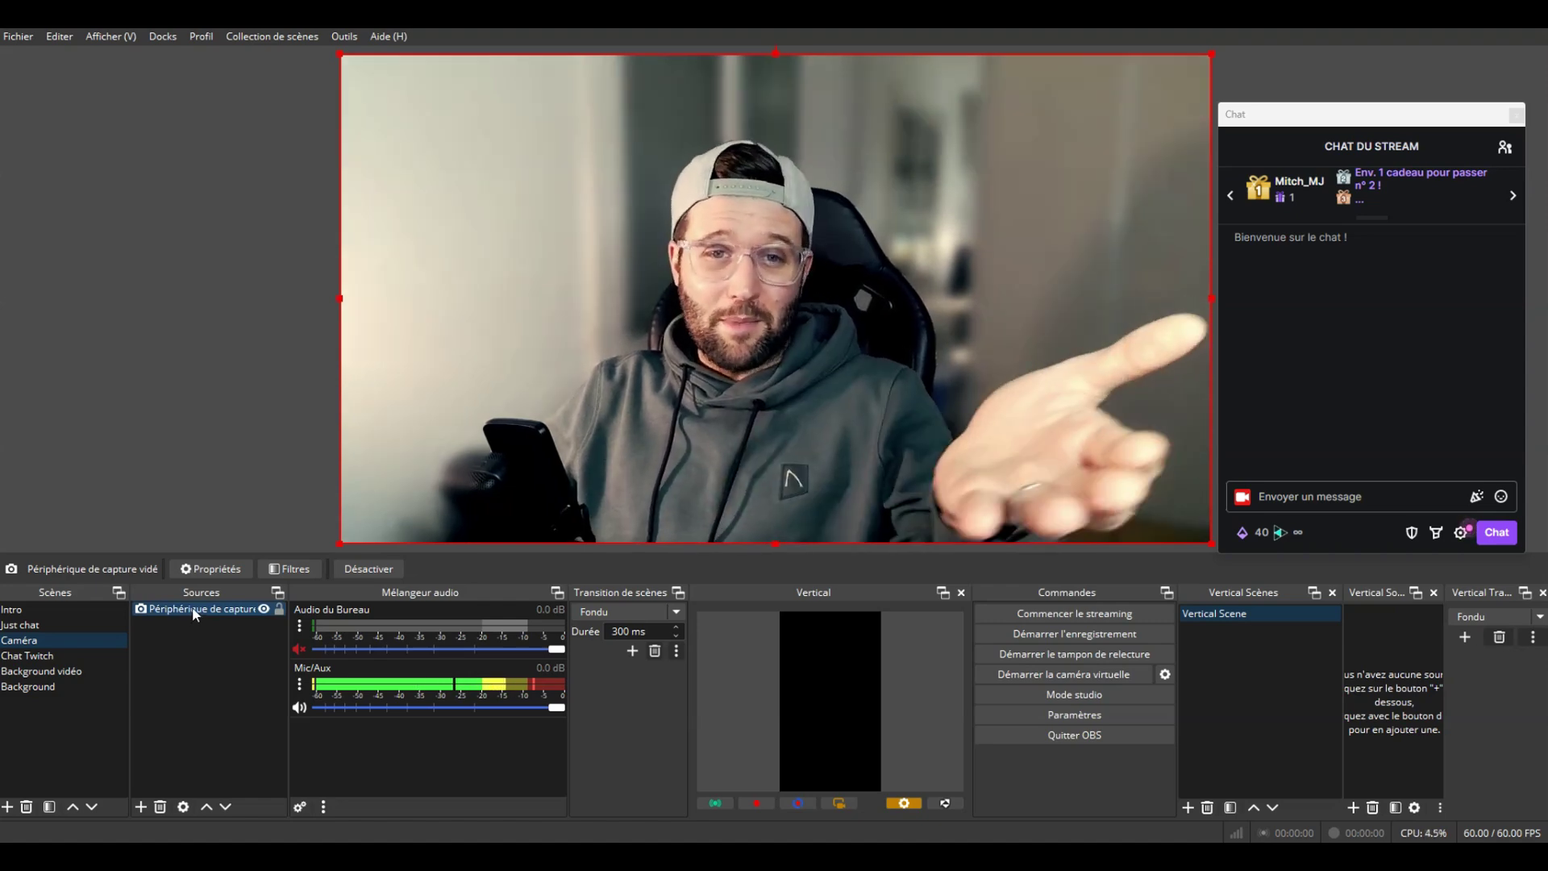
Add a User-defined shader effect filter to the video capture device source in the Caméra scene.
right_click(194, 614)
click(284, 579)
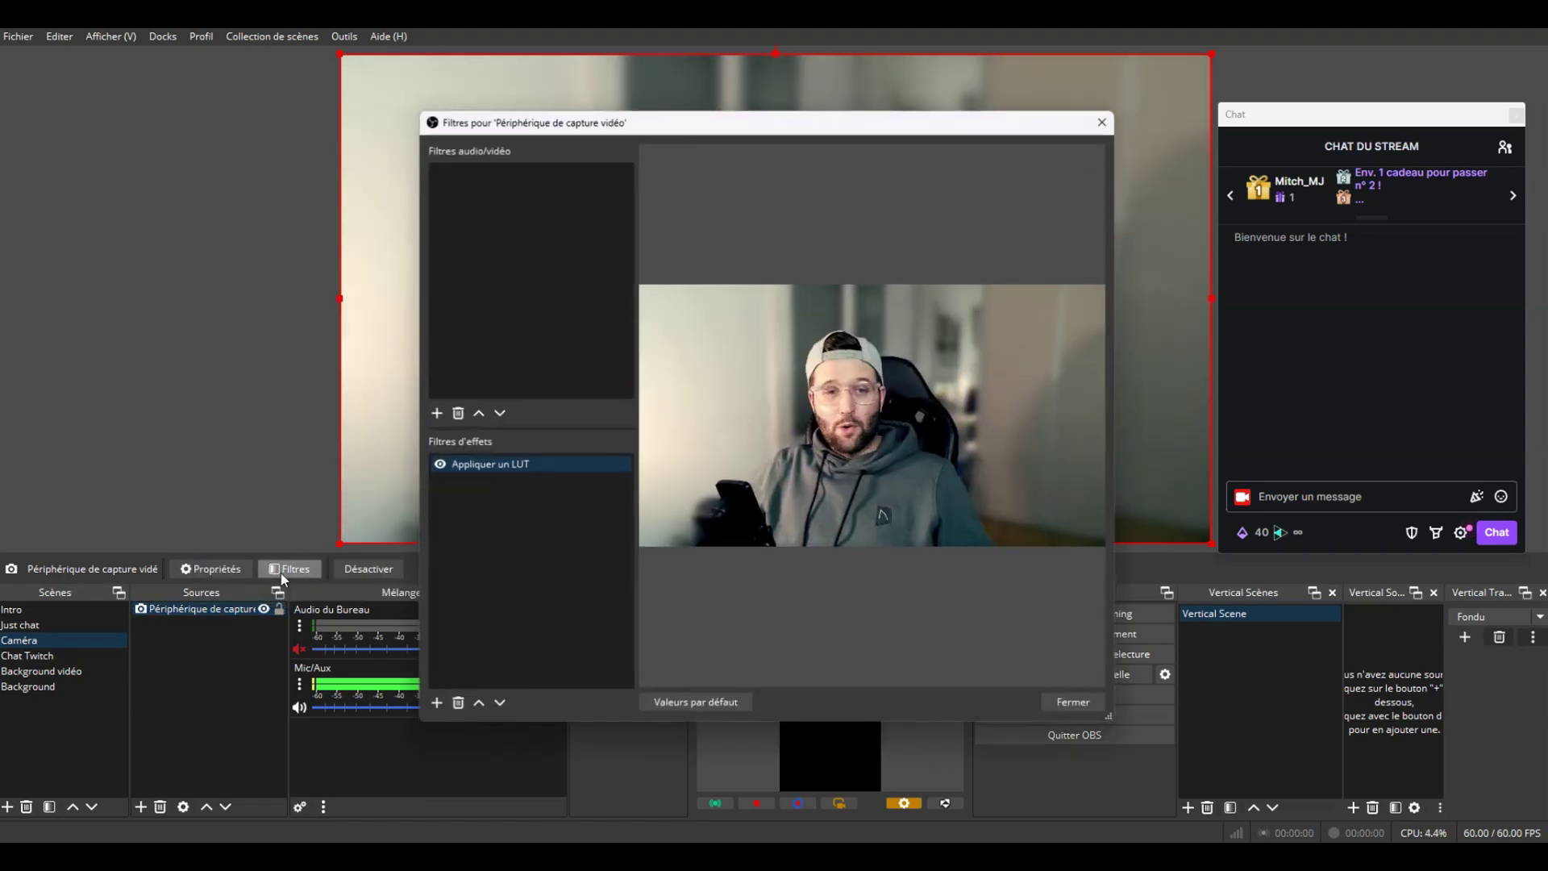
click(436, 703)
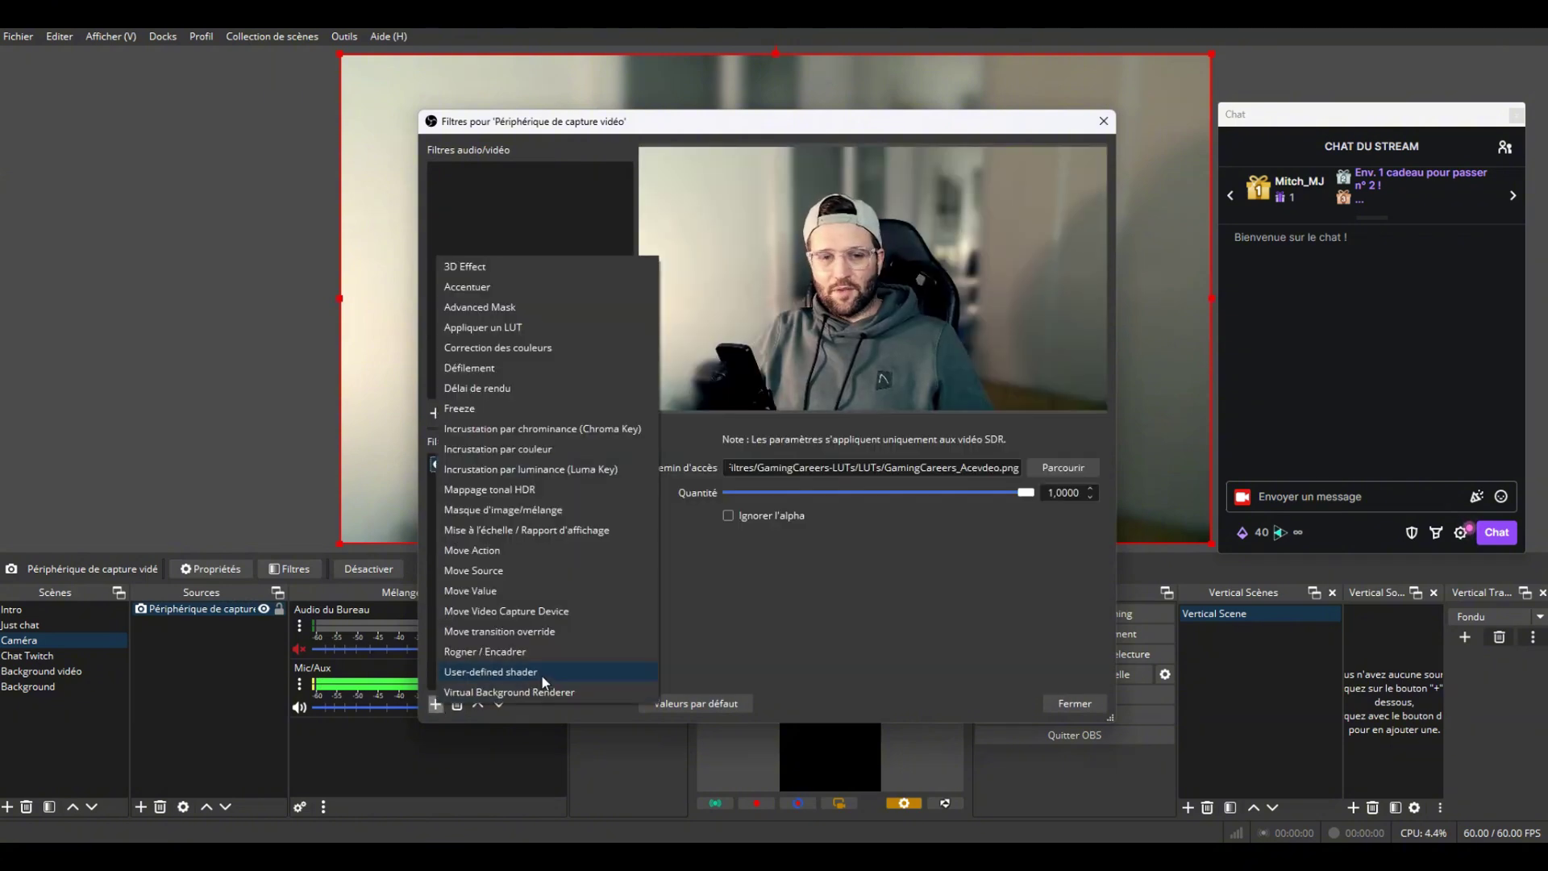
click(542, 676)
click(733, 439)
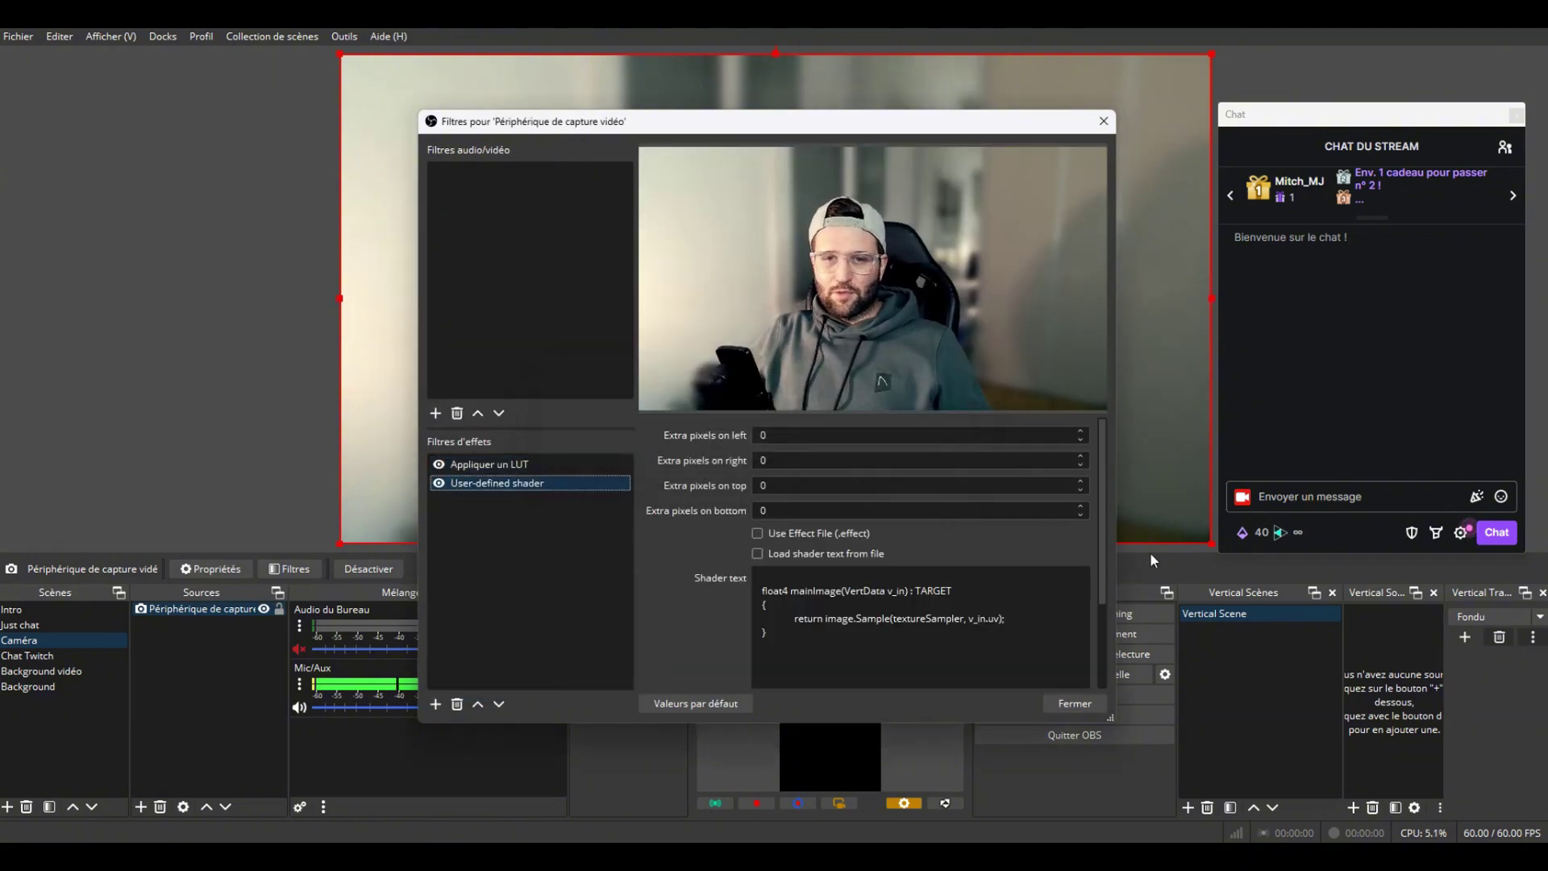
Load circle-mask-filter.shader from file into the video capture device's shader filter and close the filters.
click(822, 555)
click(1051, 577)
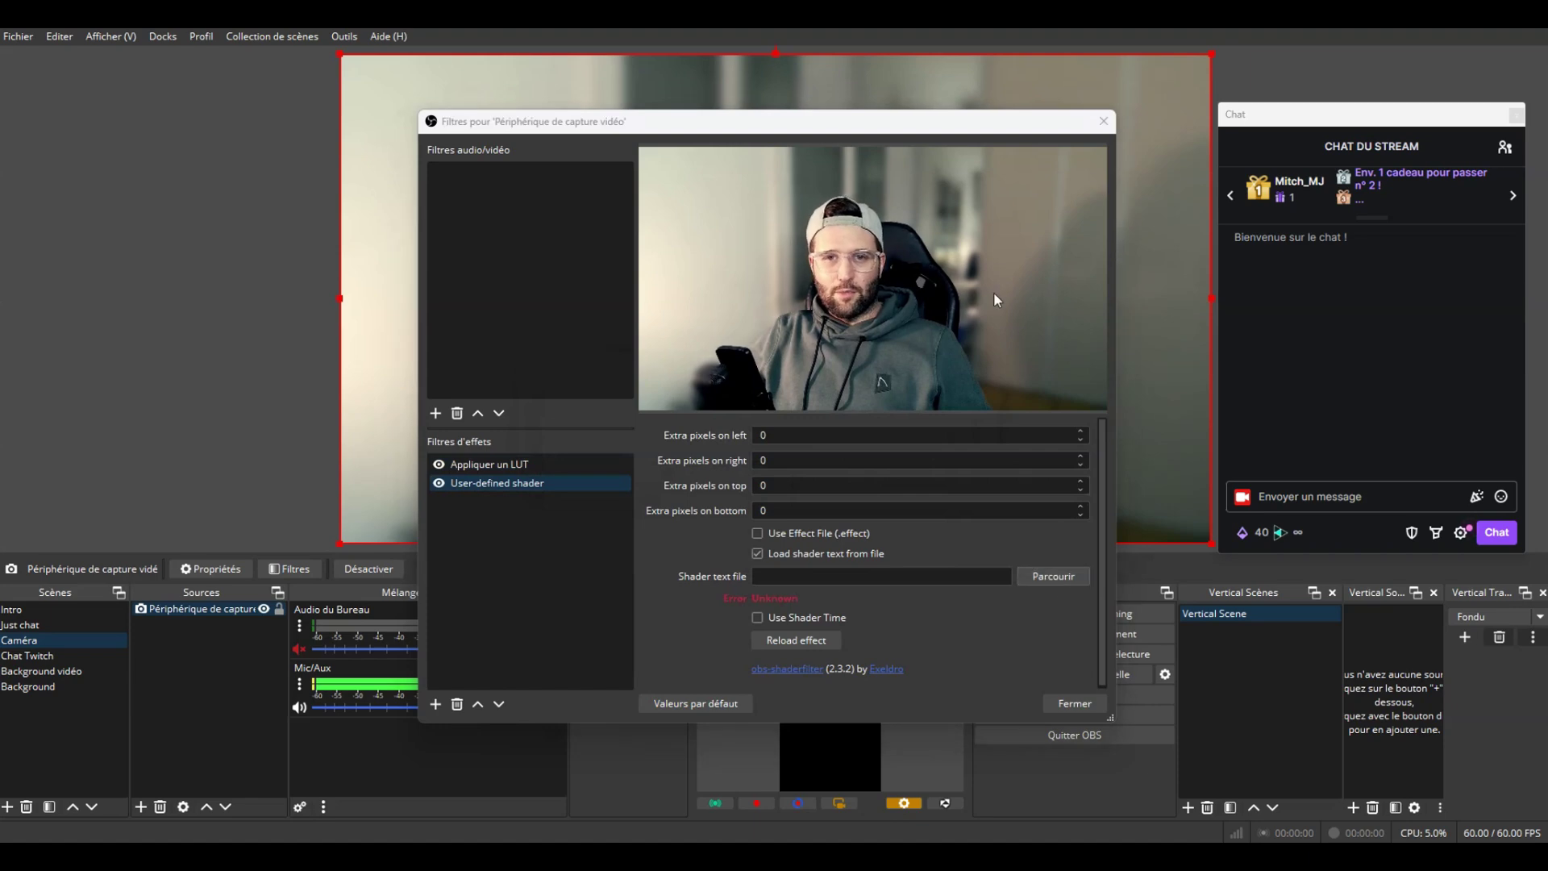
text(circle)
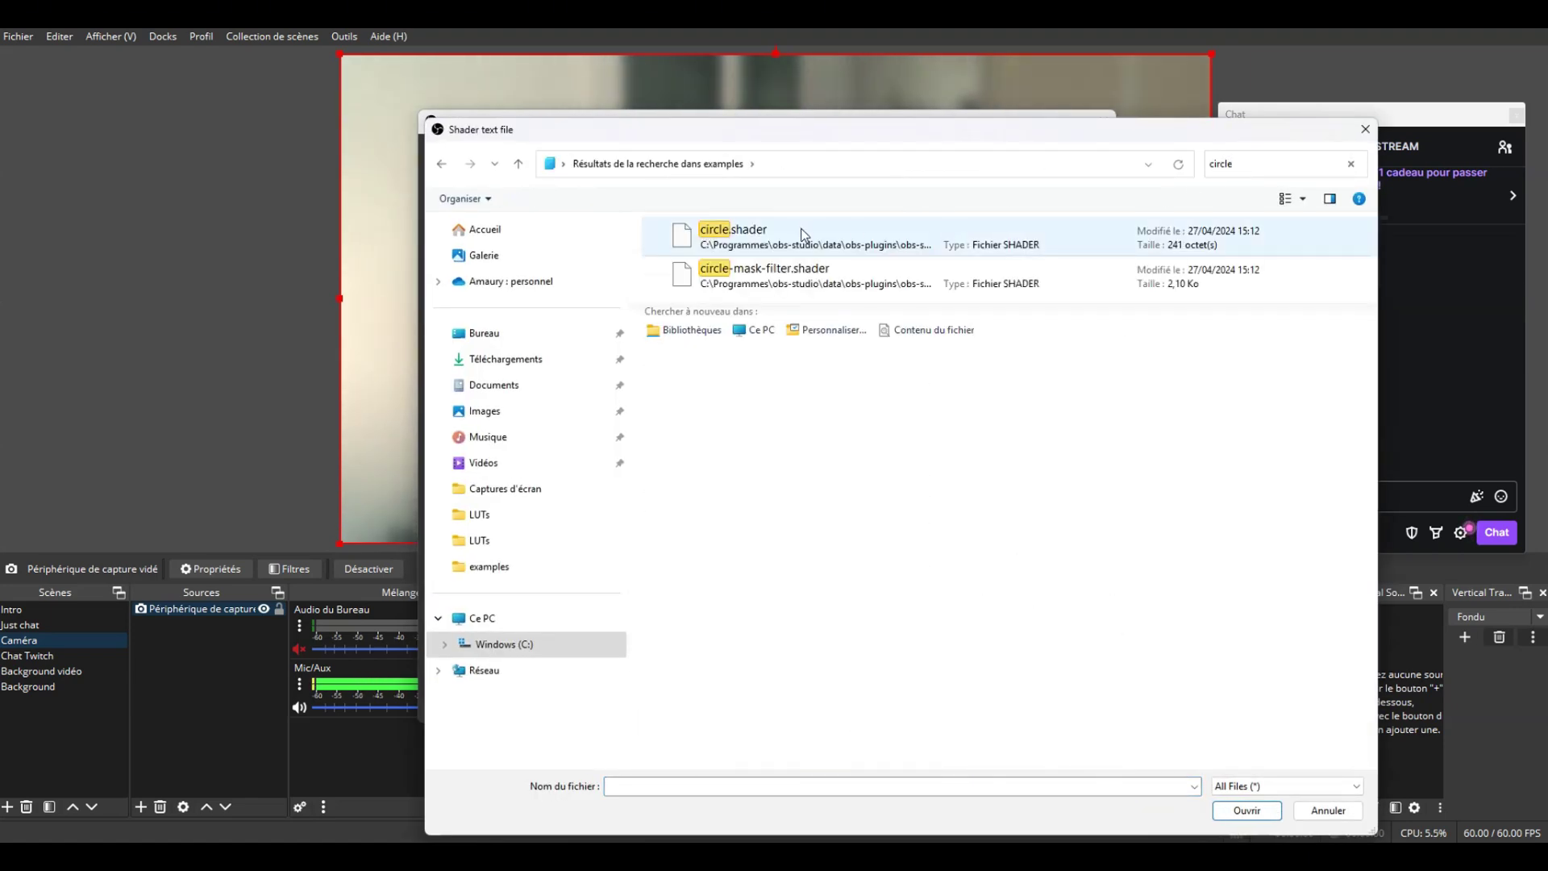
double_click(722, 304)
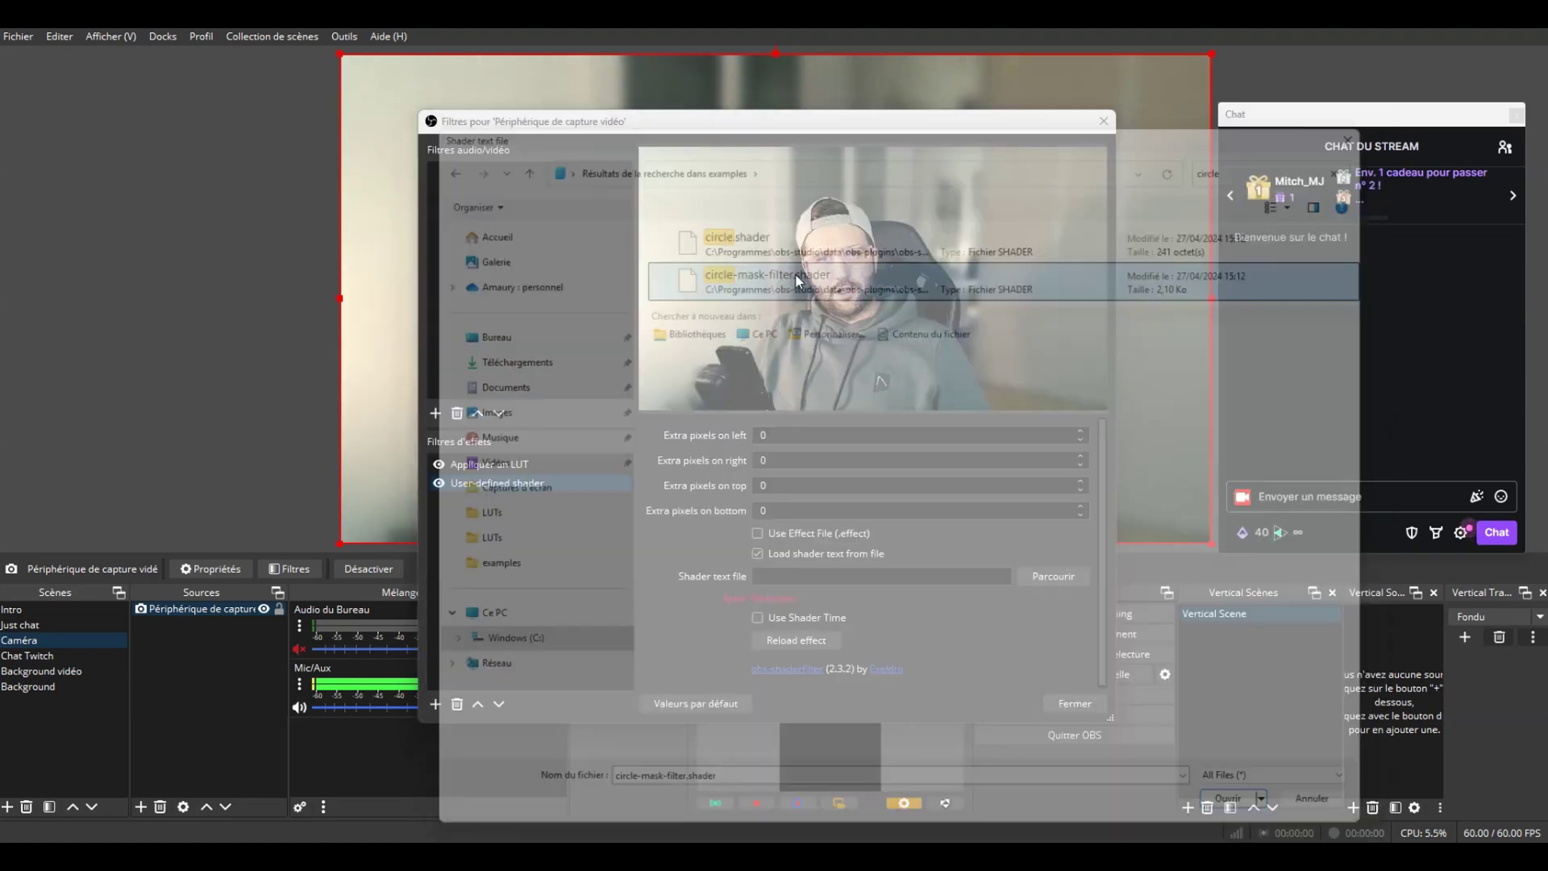
click(1072, 704)
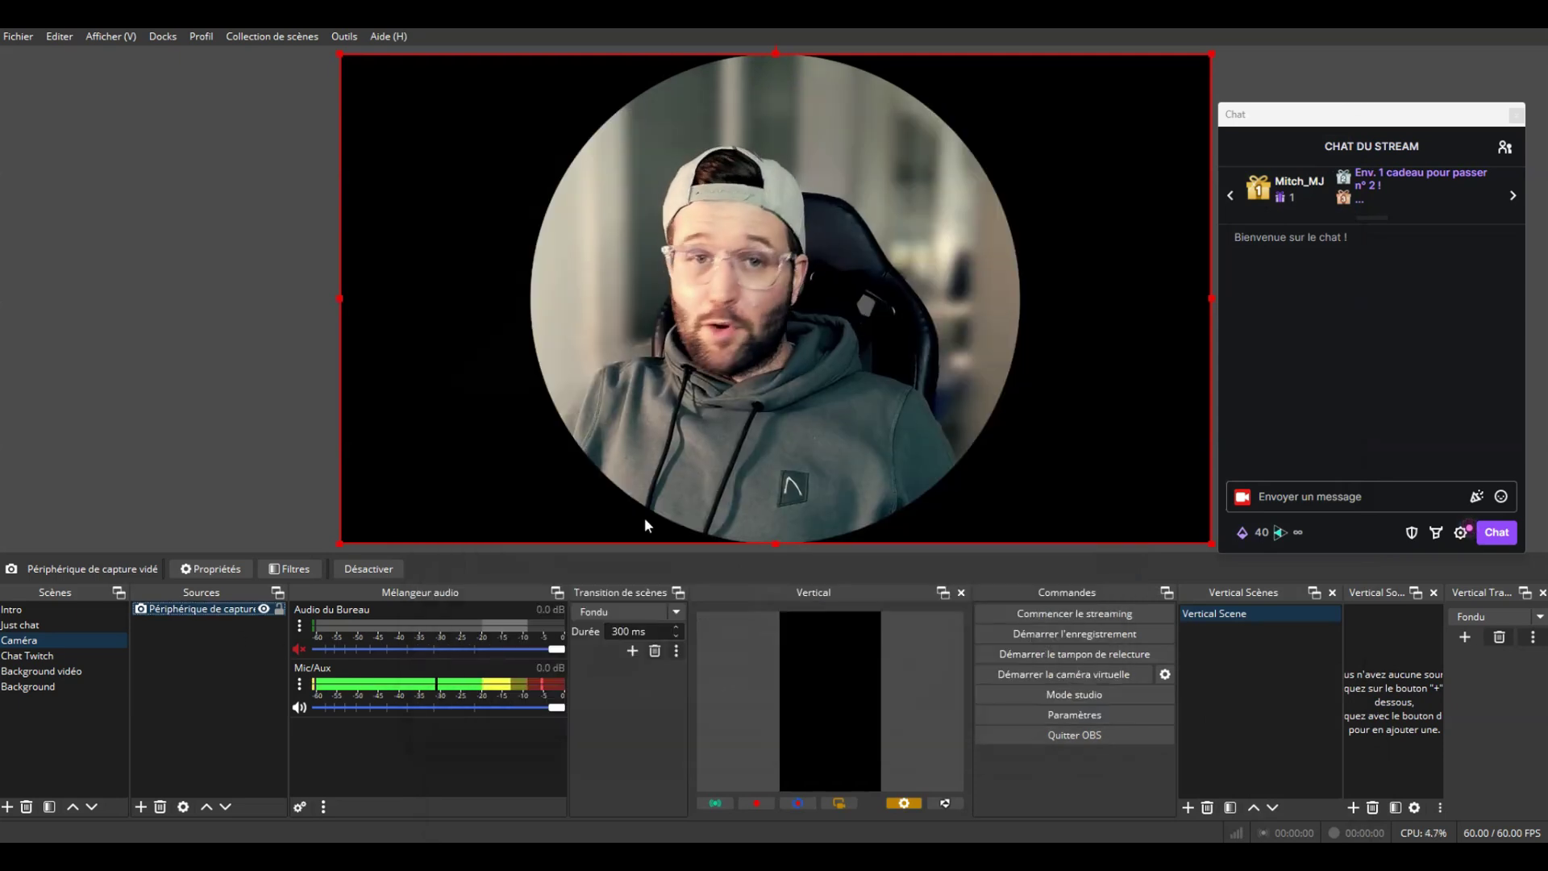
Shrink the circular camera source and centre it on the canvas, leaving margins of about 99 px at the sides and 56 px above and below.
drag(1202, 537, 1129, 503)
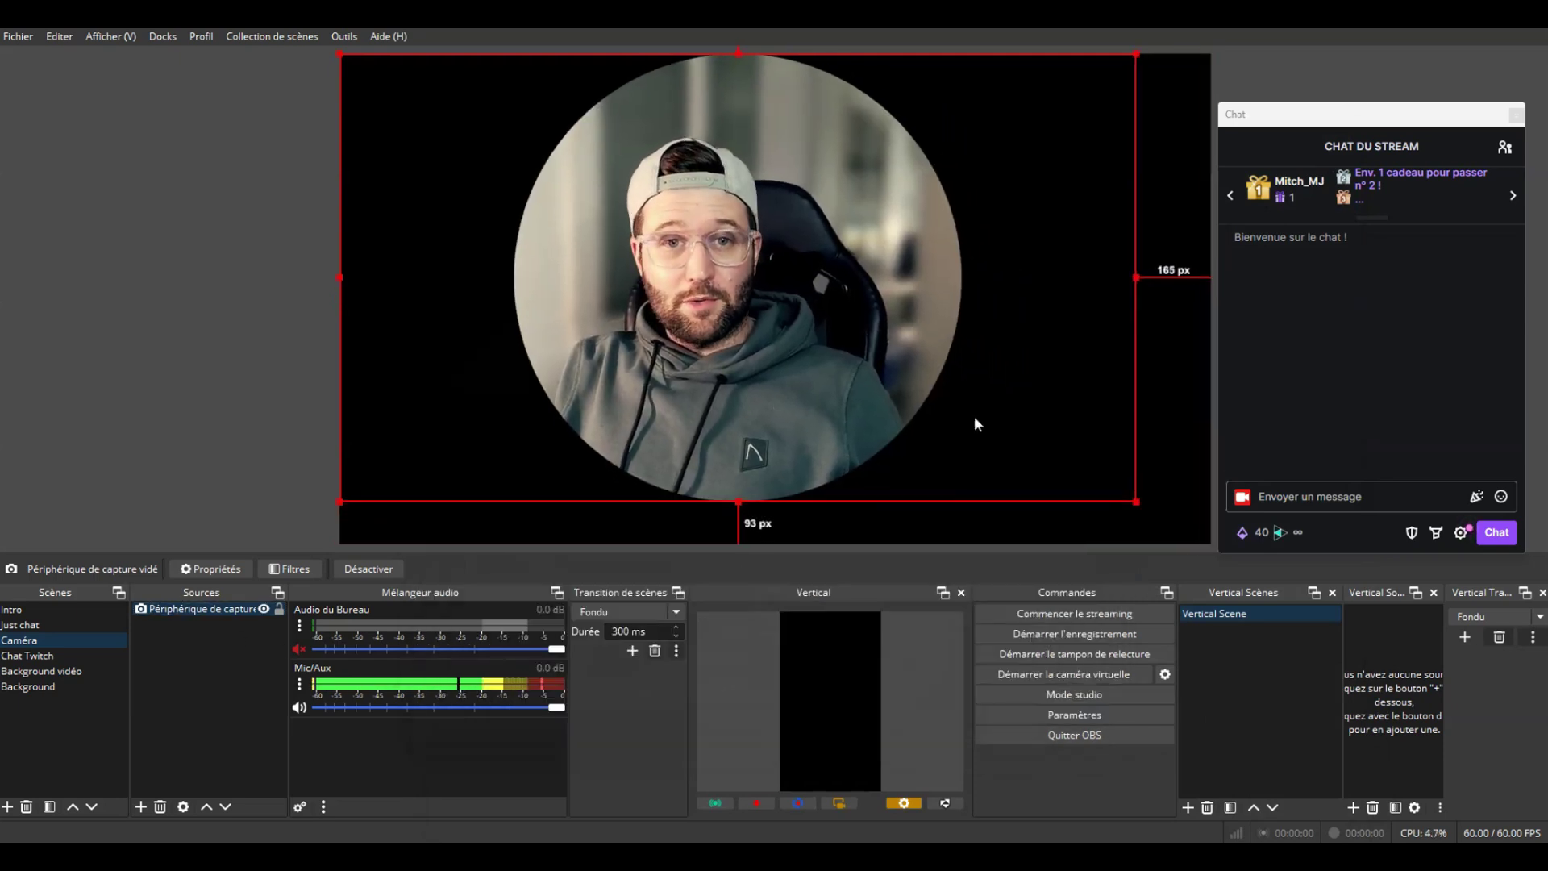
drag(723, 294, 761, 316)
key(ctrl+d)
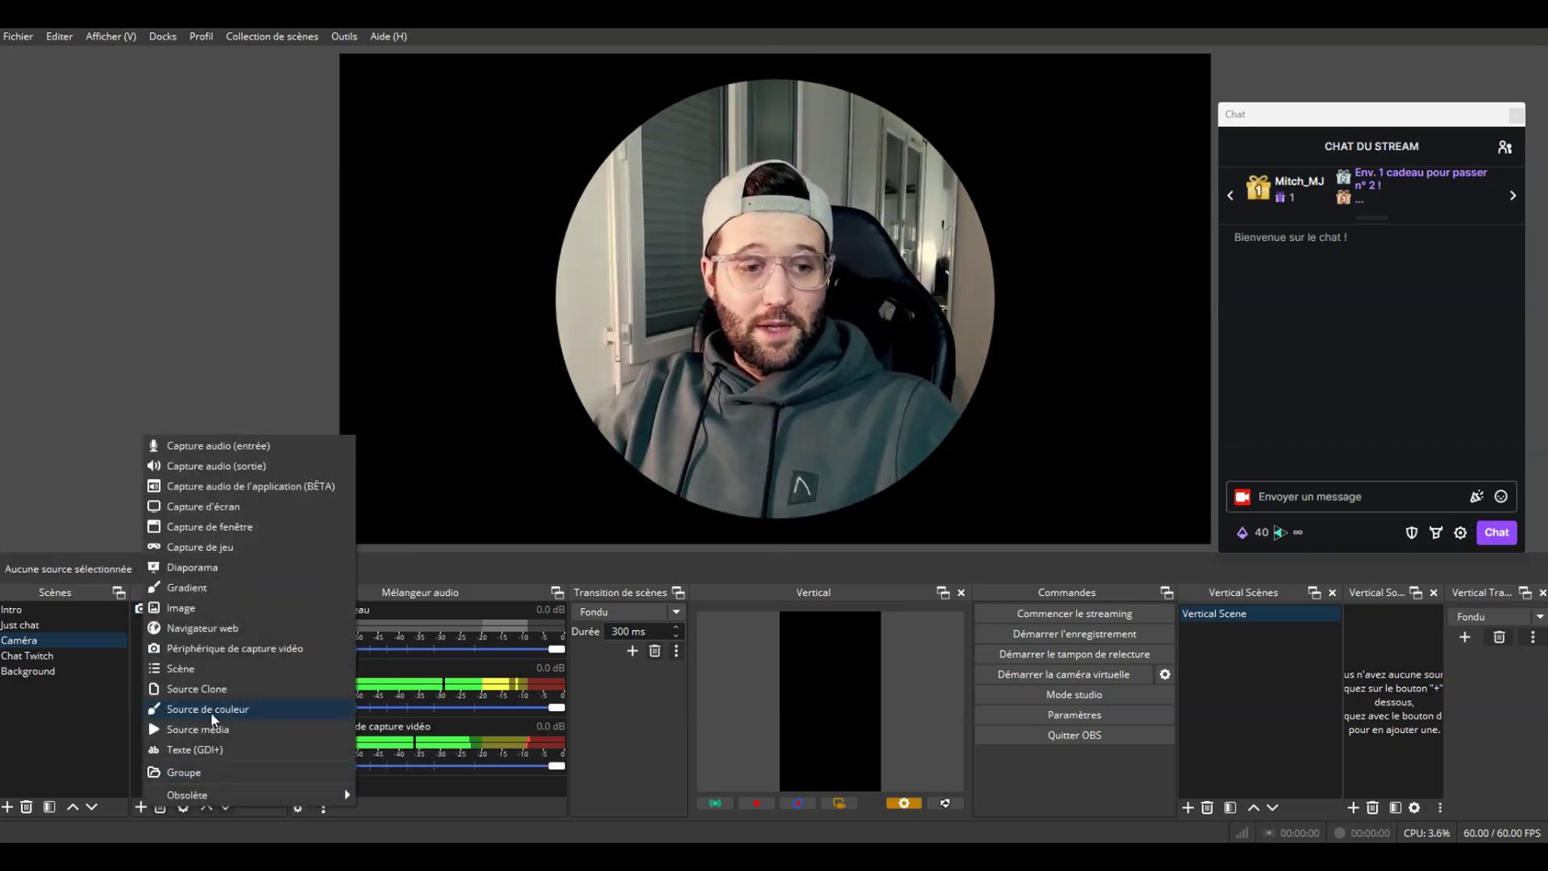
Add a colour source named Caméra Background to the Caméra scene and set its colour to #94b9ff.
click(215, 709)
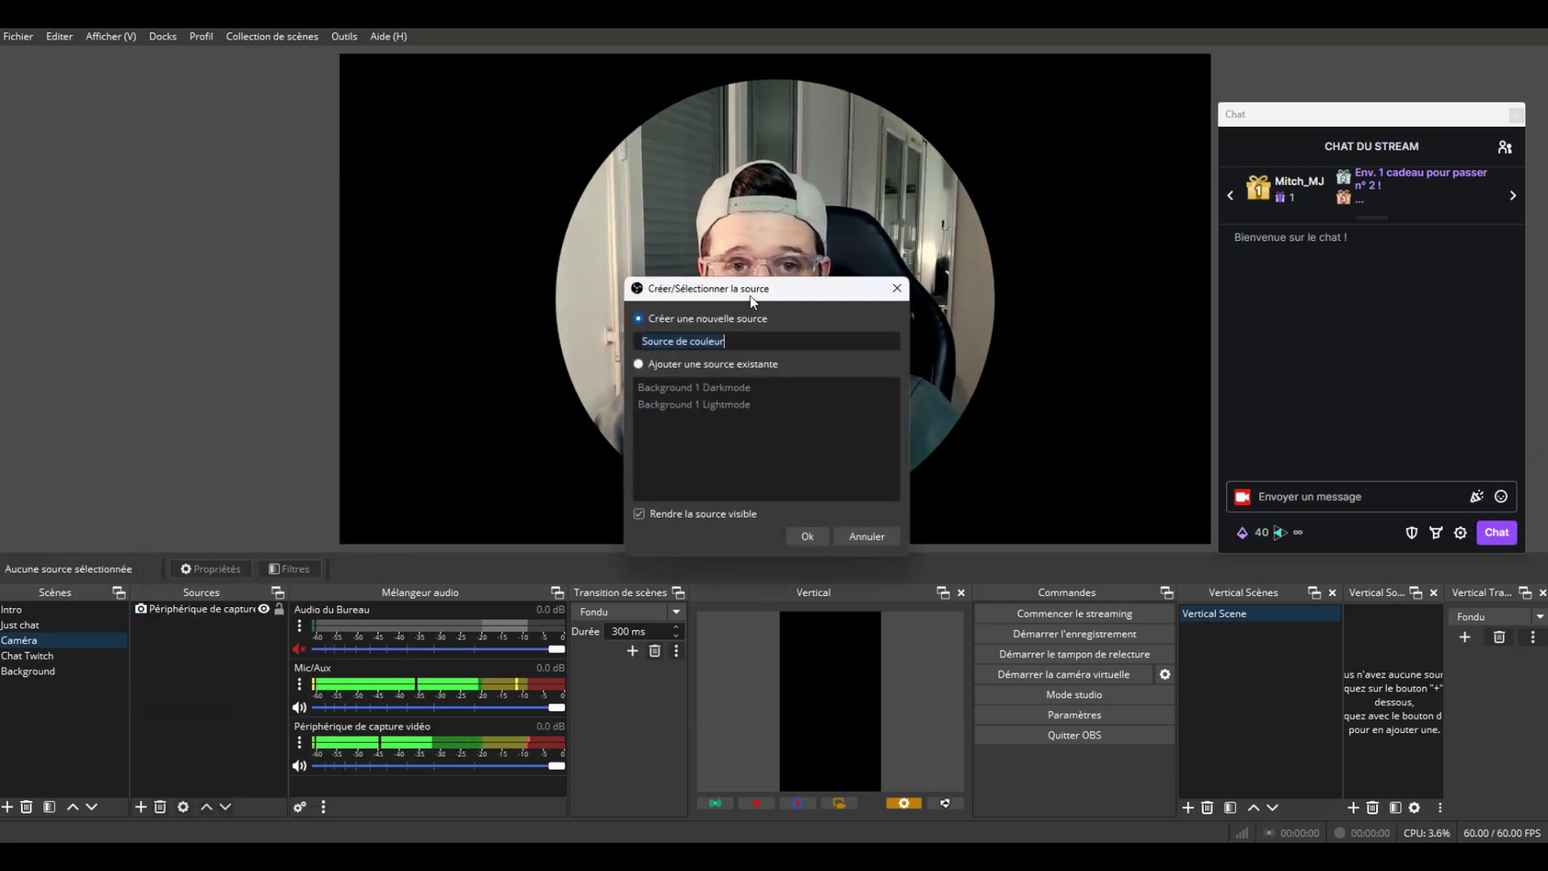
drag(750, 296, 346, 294)
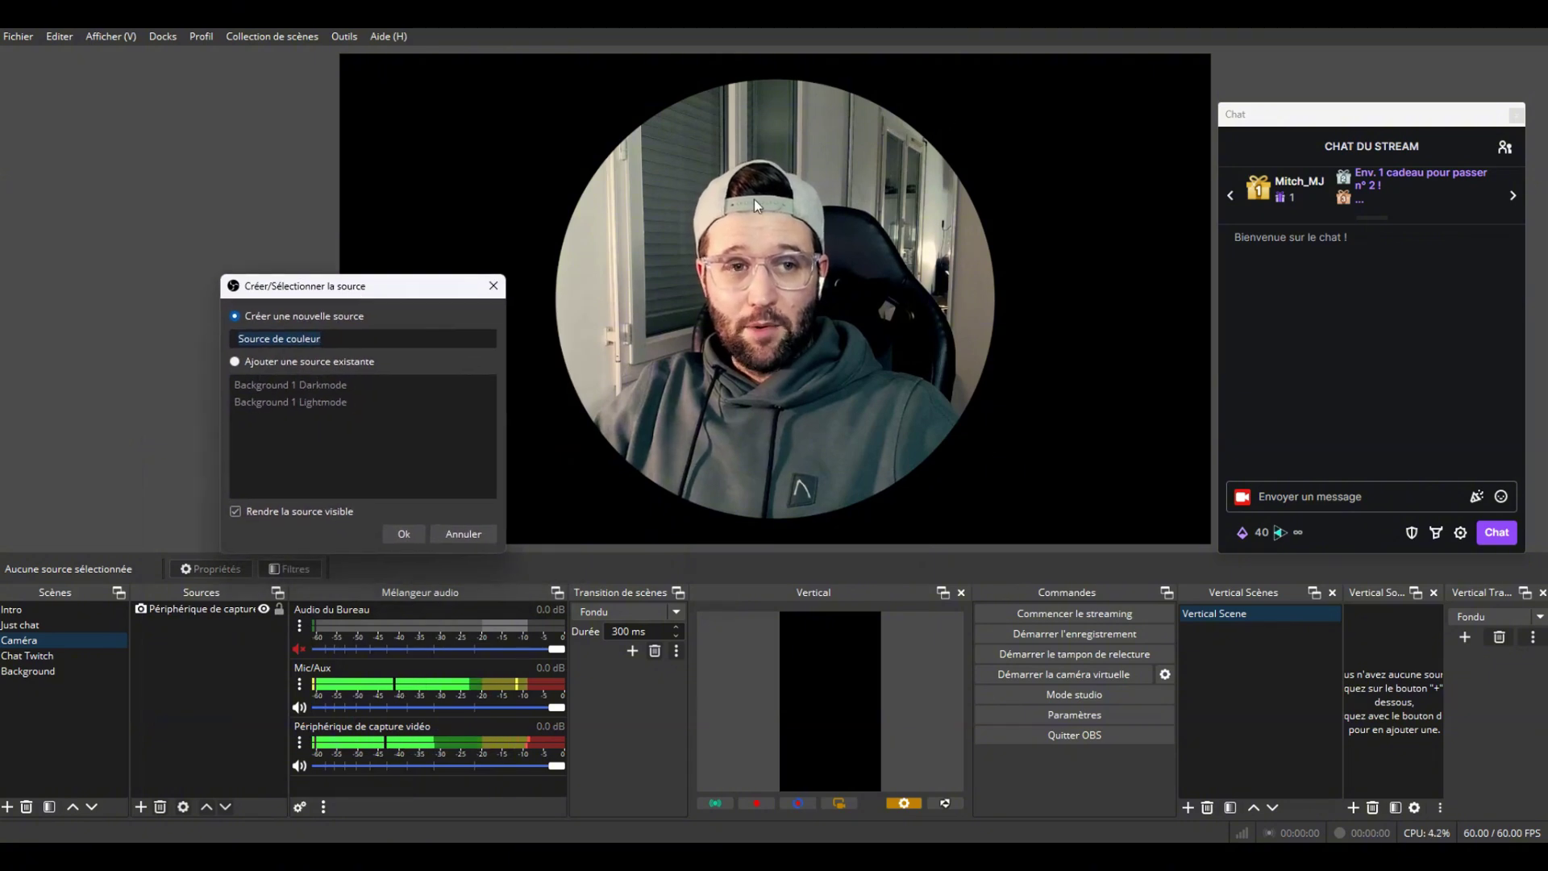
text(Caméra)
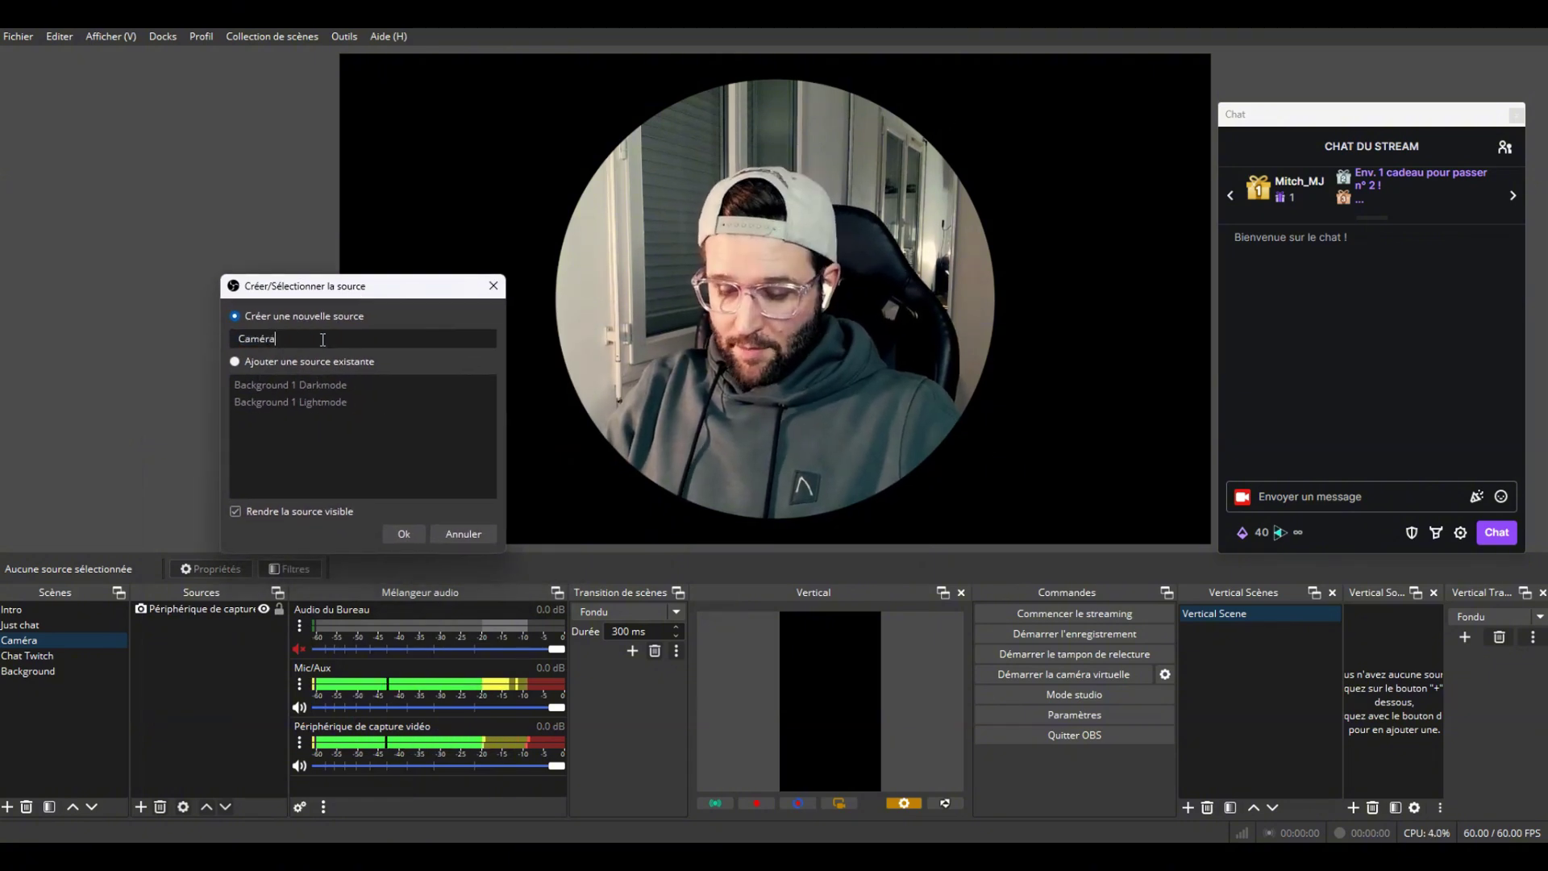
text( Background)
key(Return)
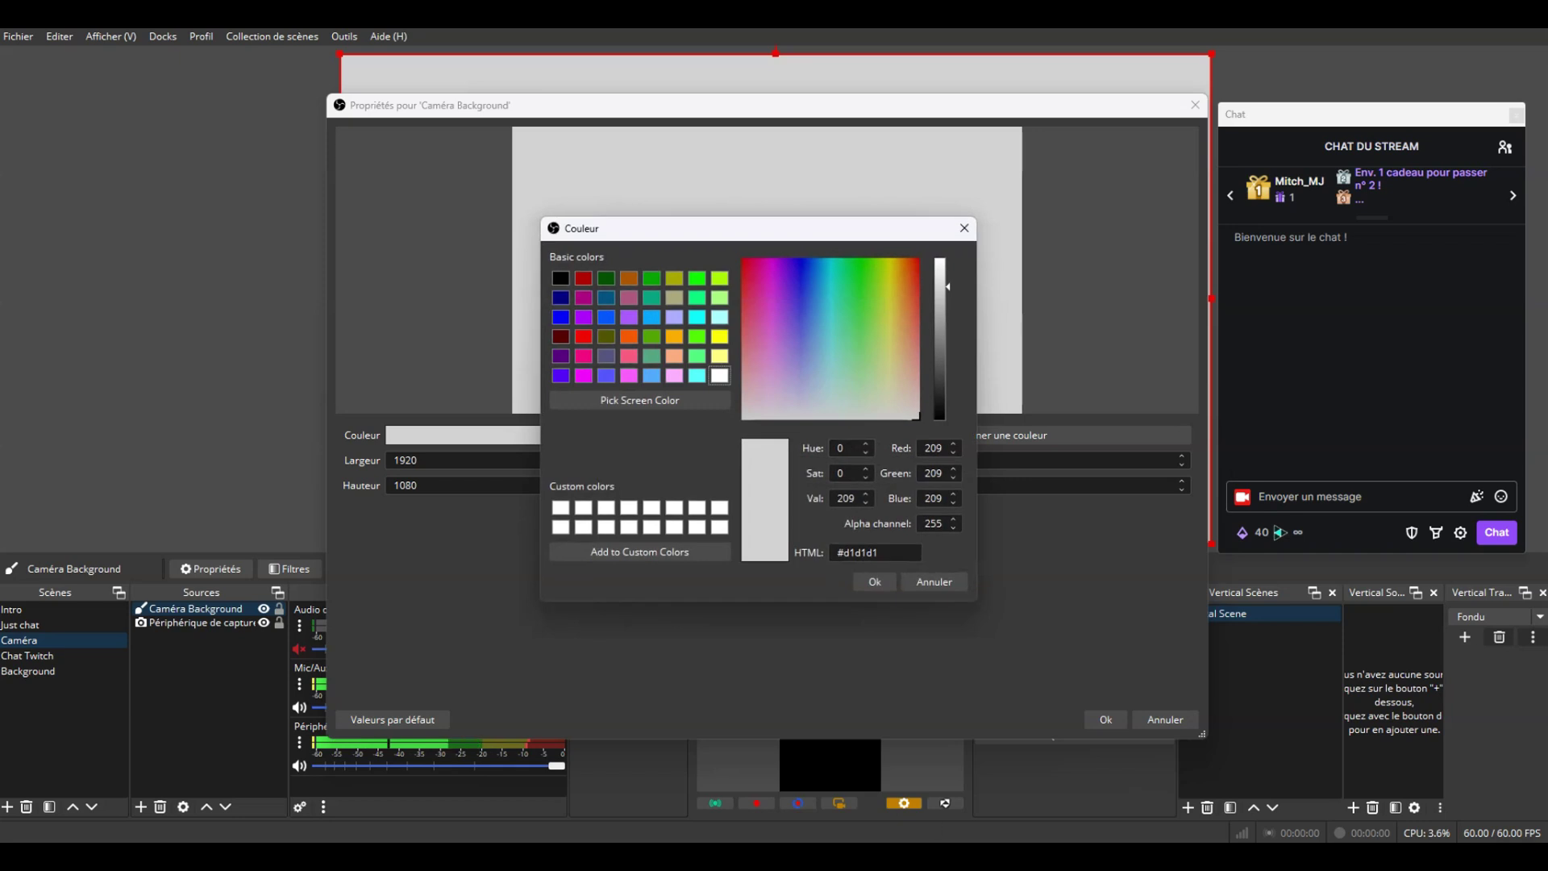
click(875, 581)
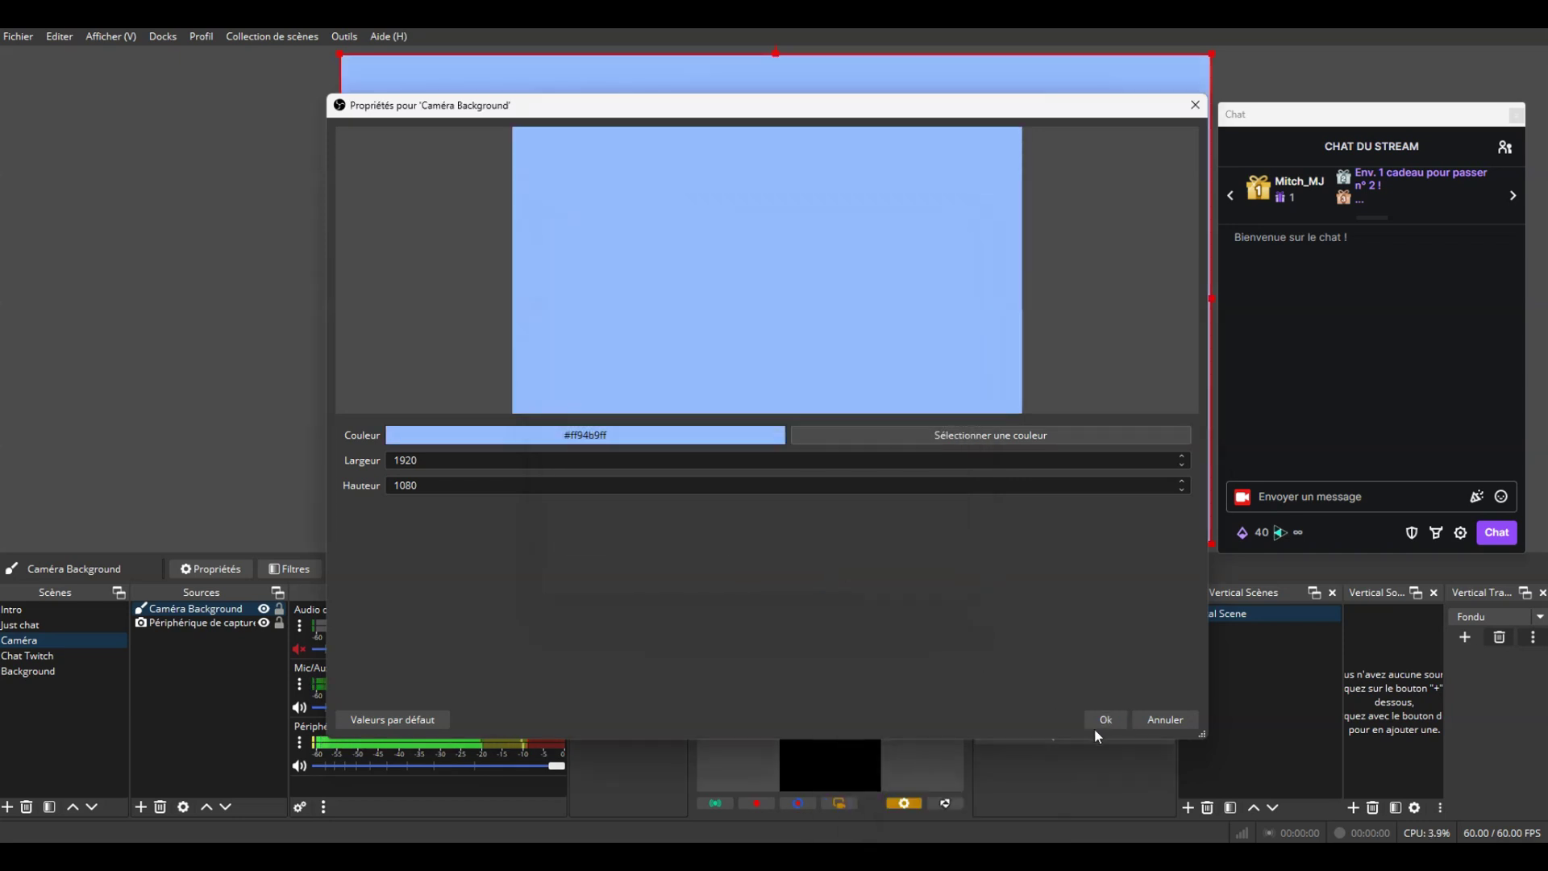
click(1106, 719)
Add a second User-defined shader filter to the Caméra Background source.
right_click(201, 609)
click(293, 580)
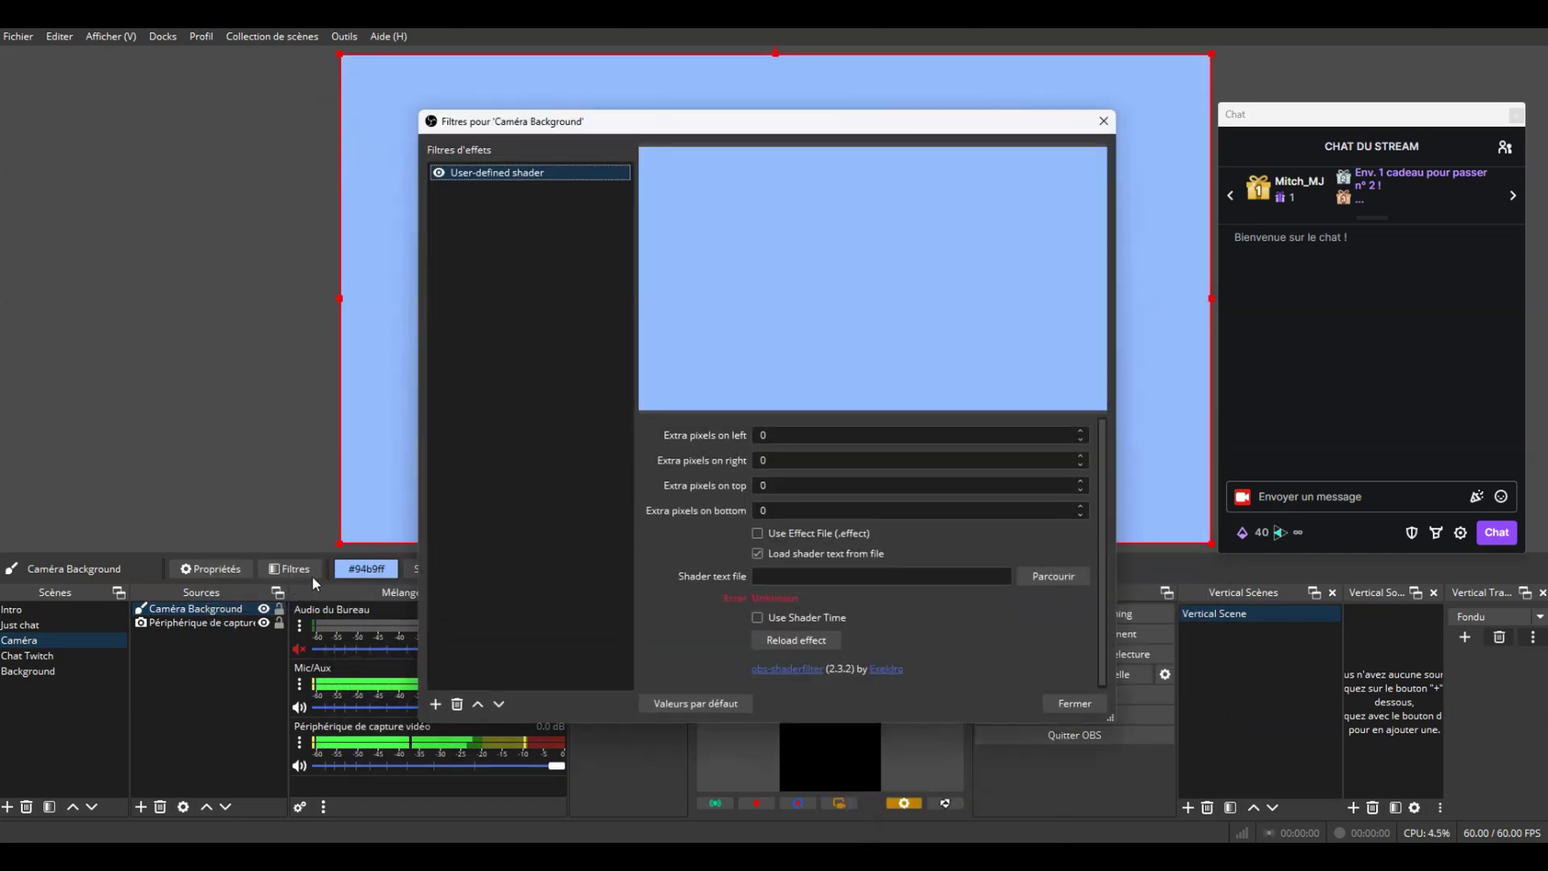
click(435, 705)
click(522, 667)
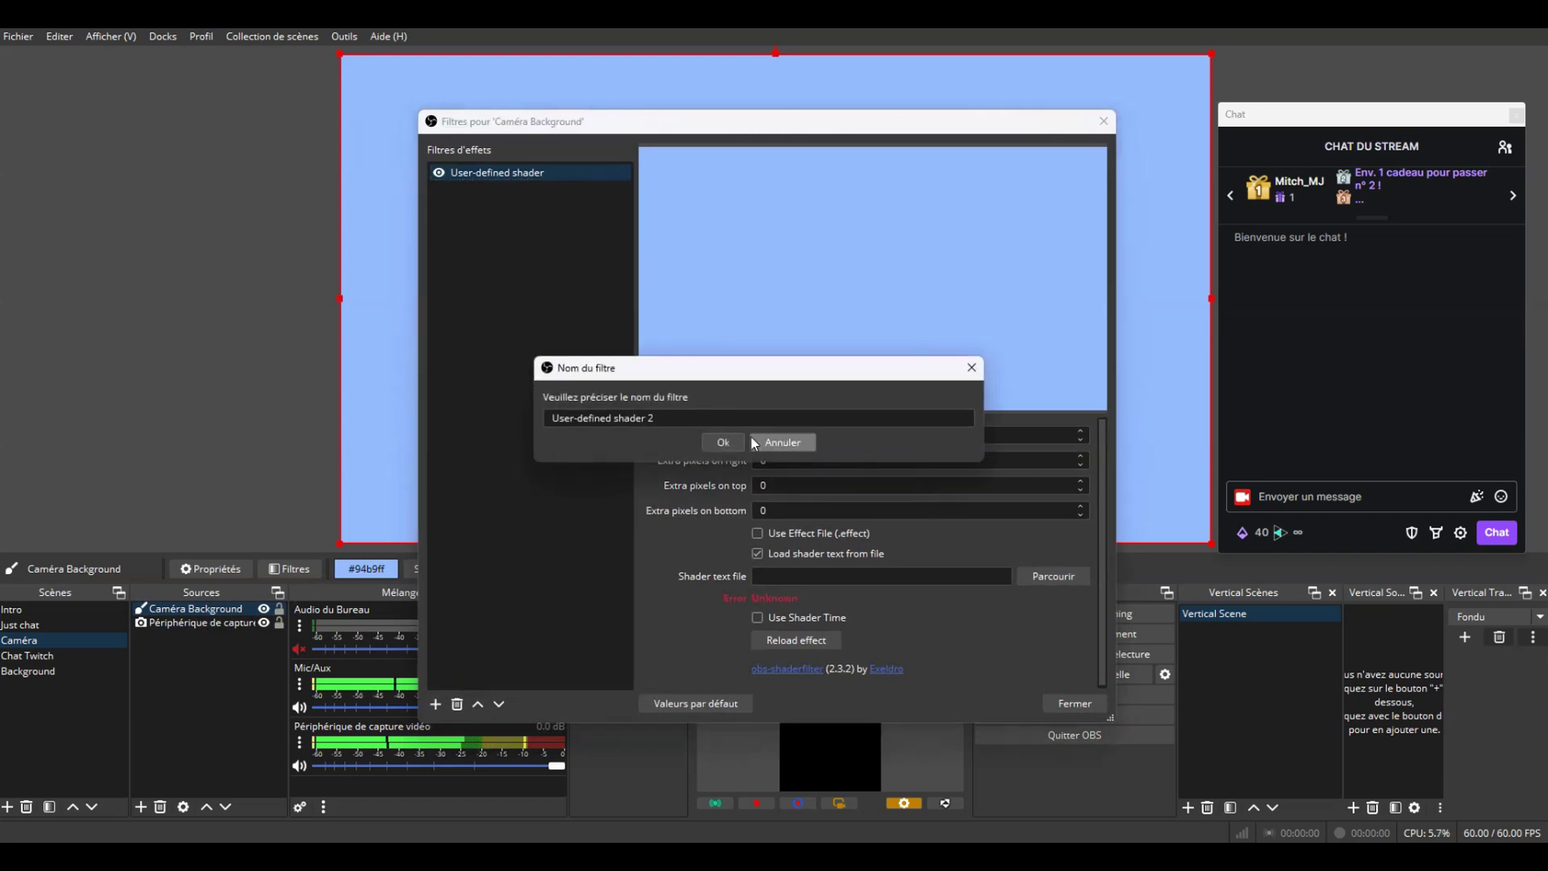
click(720, 444)
Load circle-mask-filter.shader from file into the new Caméra Background shader filter and close the filters.
click(858, 554)
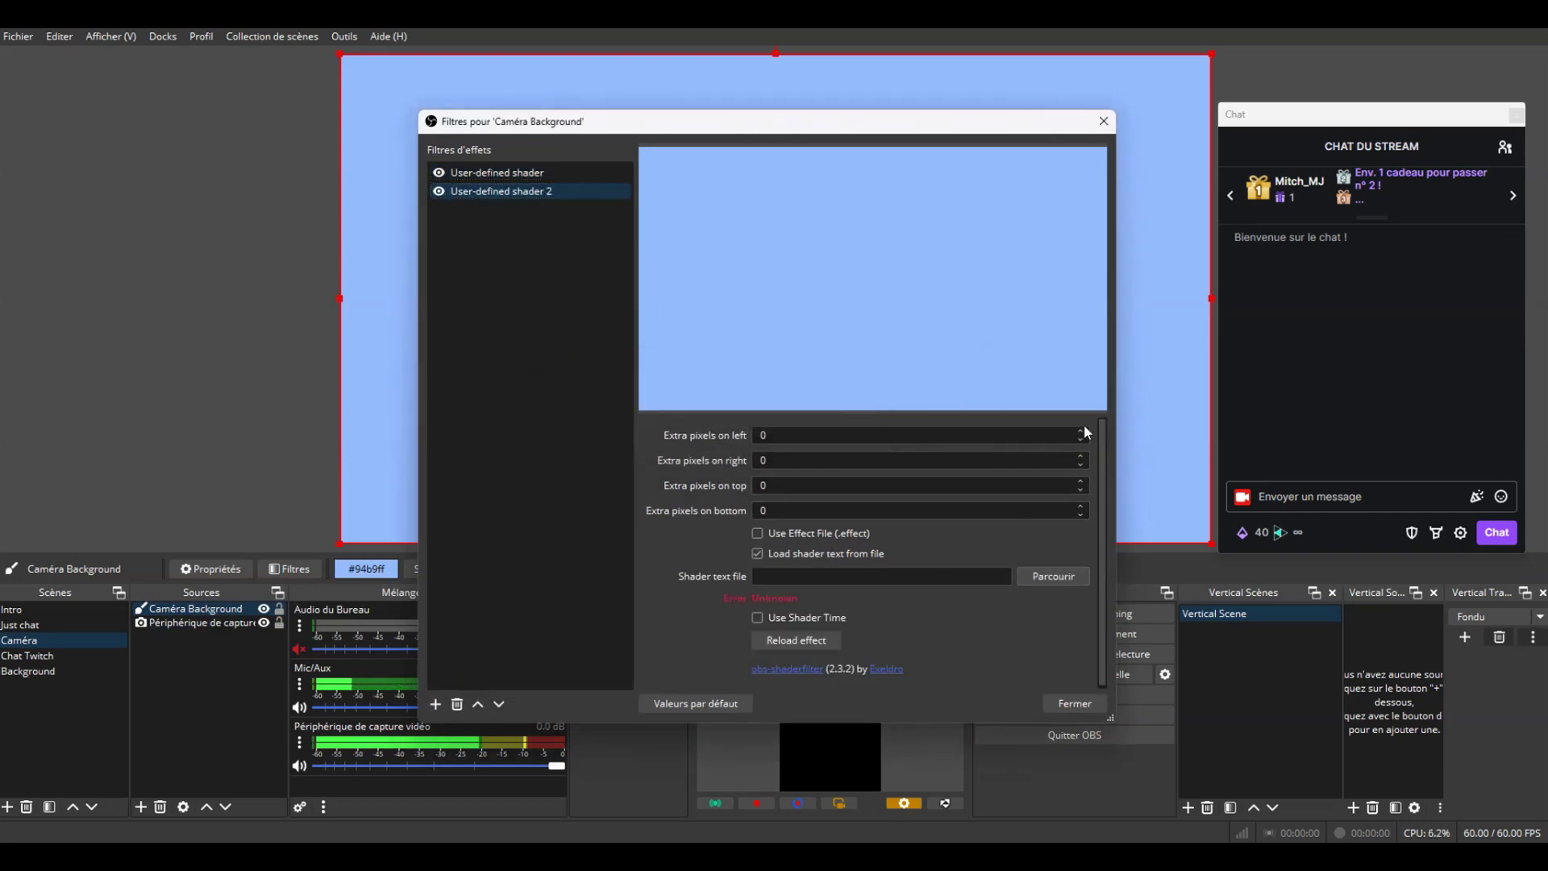
click(1049, 574)
click(1274, 163)
text(circle)
double_click(992, 276)
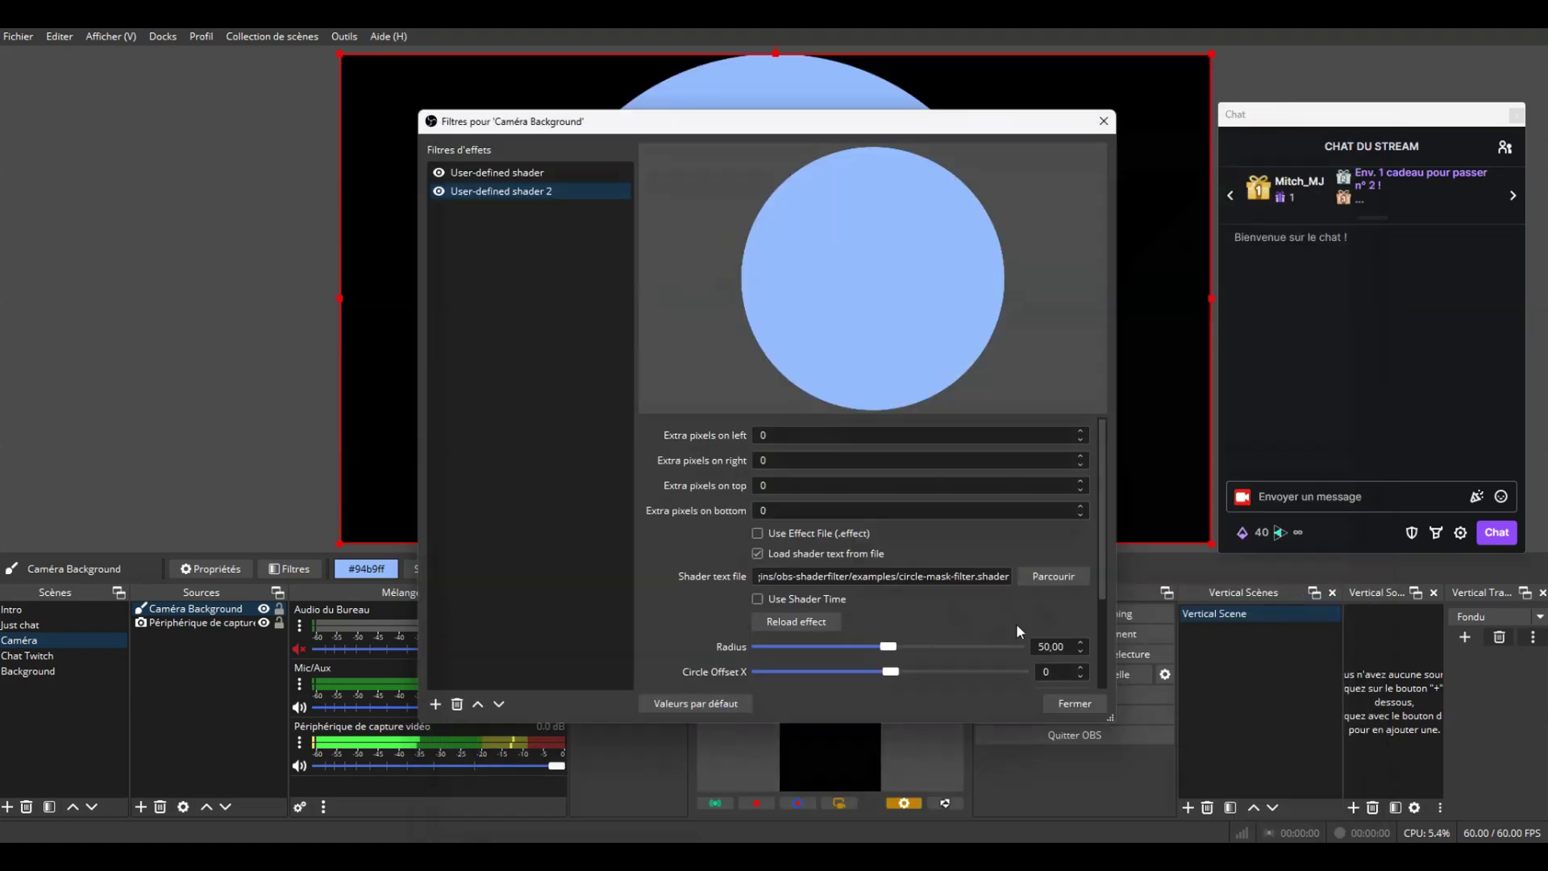
click(1070, 703)
Place the video capture source above Caméra Background in the Caméra scene's source order.
click(194, 623)
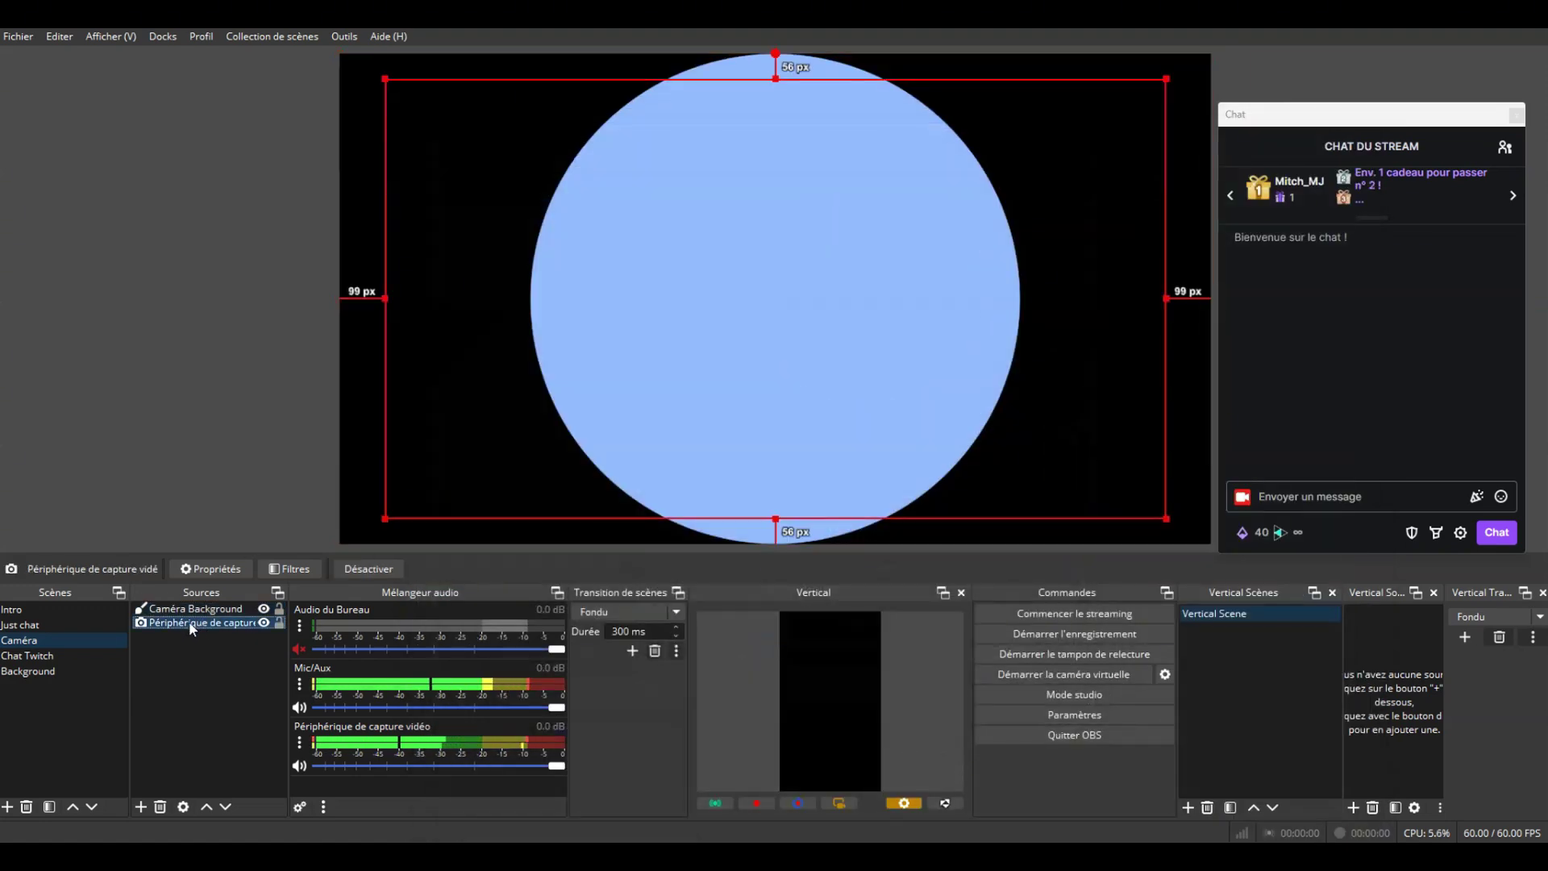
drag(192, 613, 192, 611)
click(290, 360)
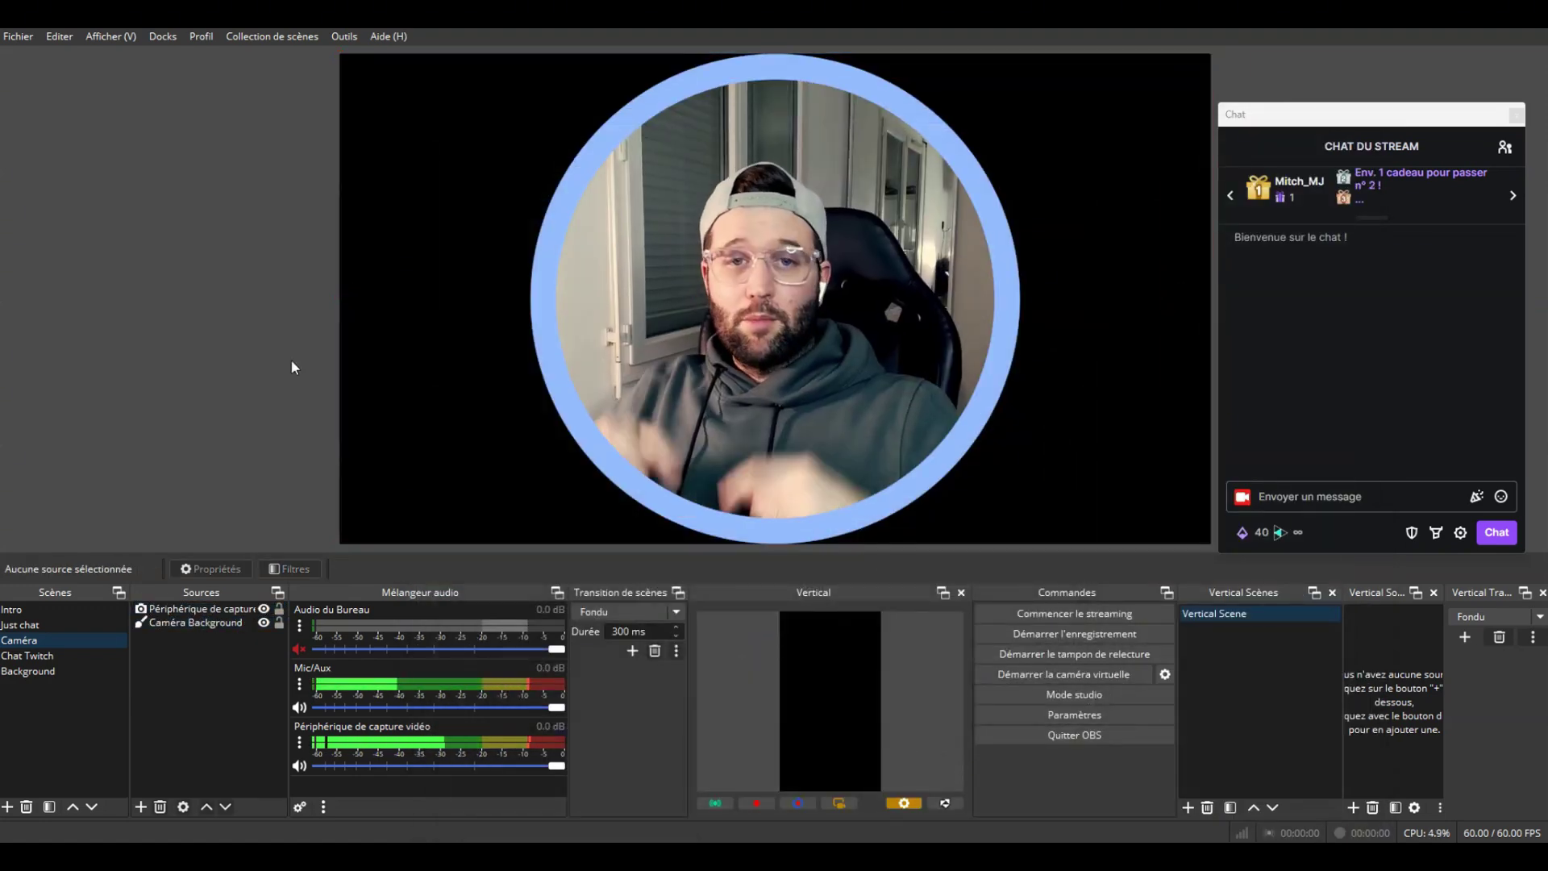
Shrink the Caméra Background source and centre it on the canvas, leaving margins of about 28 px at the sides and 16 px above and below.
click(196, 623)
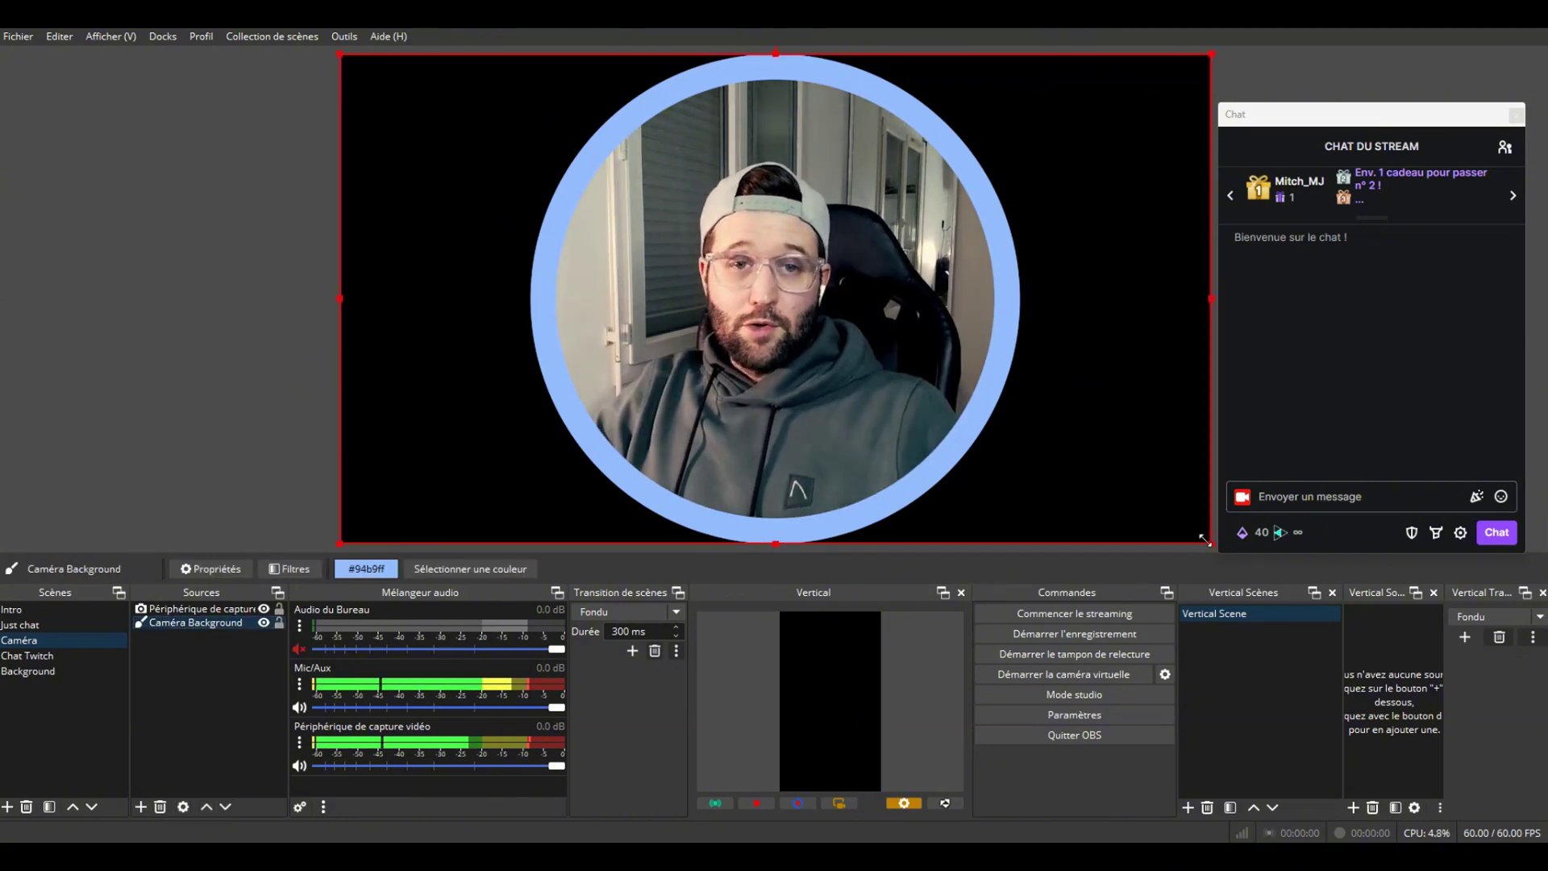
drag(1211, 542, 1186, 530)
key(ctrl+d)
click(1288, 86)
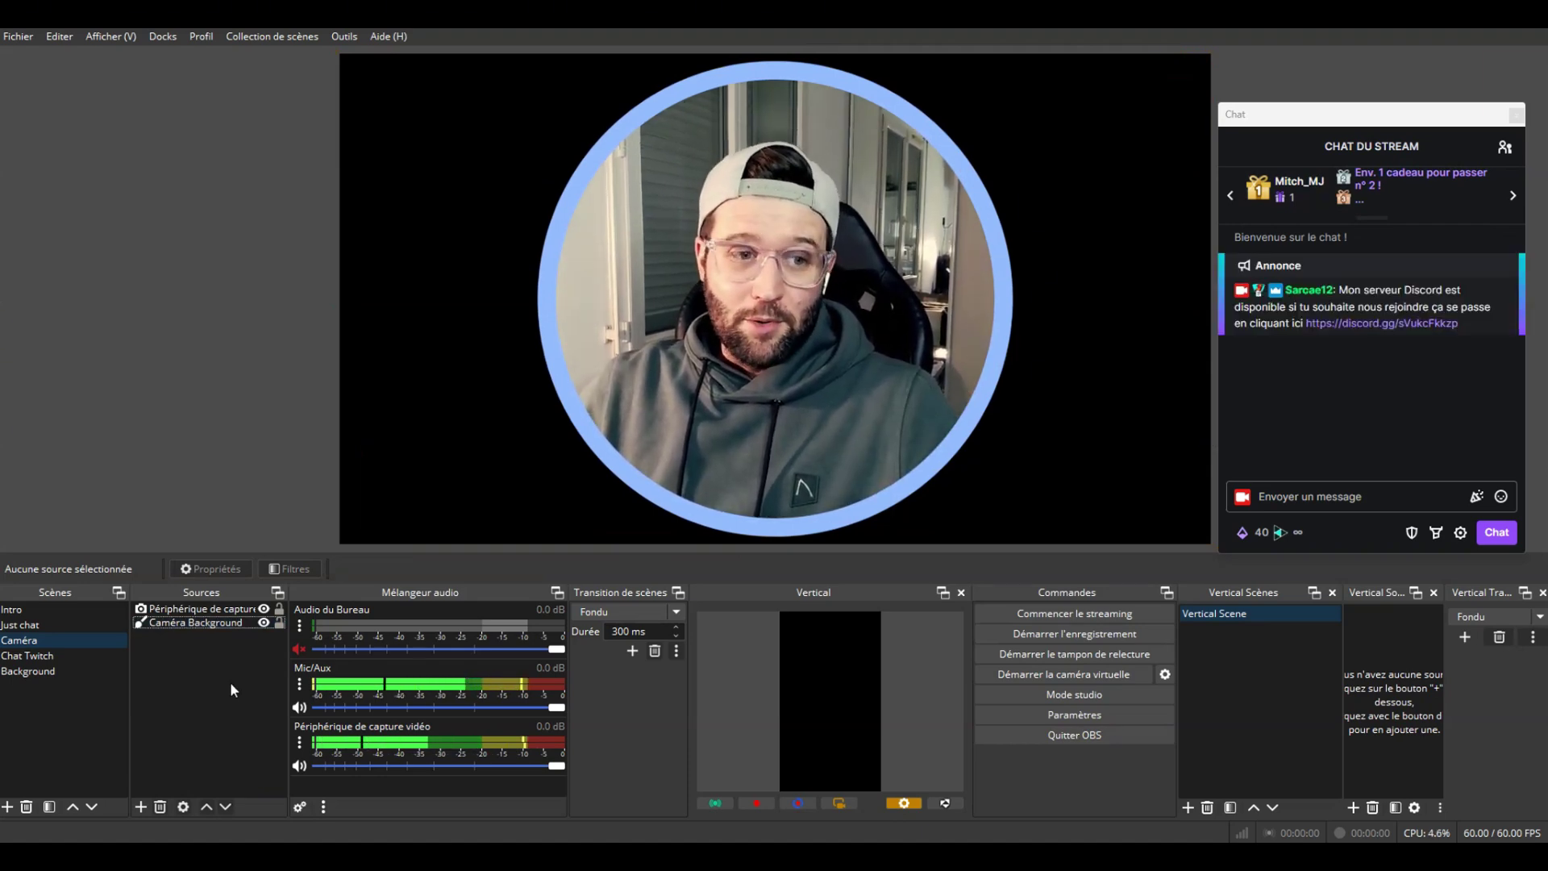
Duplicate the Caméra Background source as an independent copy and try to rename the copy.
right_click(200, 622)
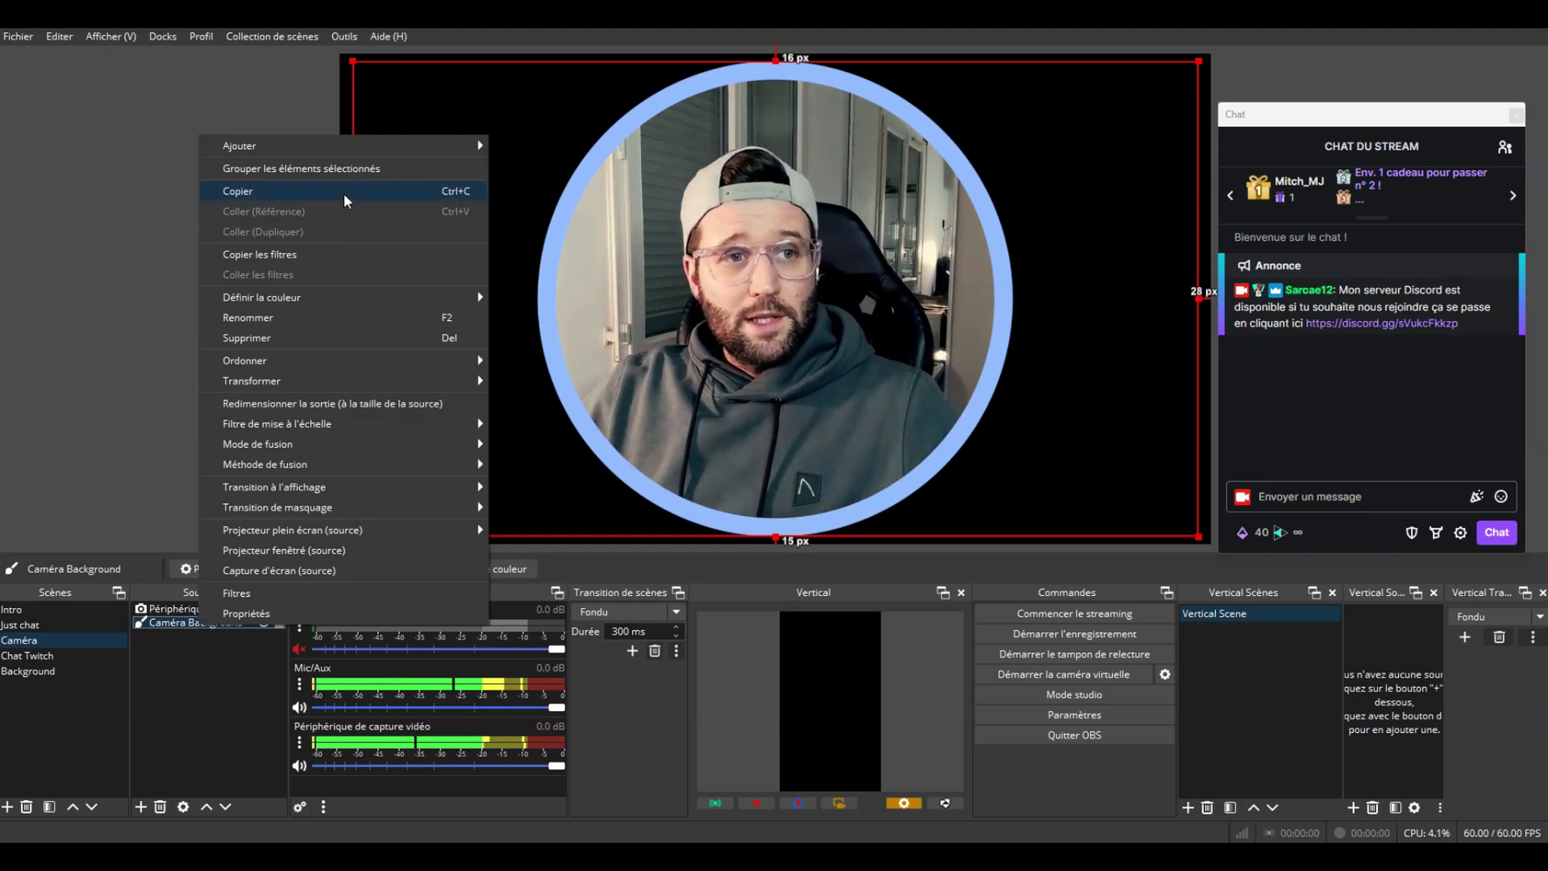
click(238, 192)
right_click(215, 626)
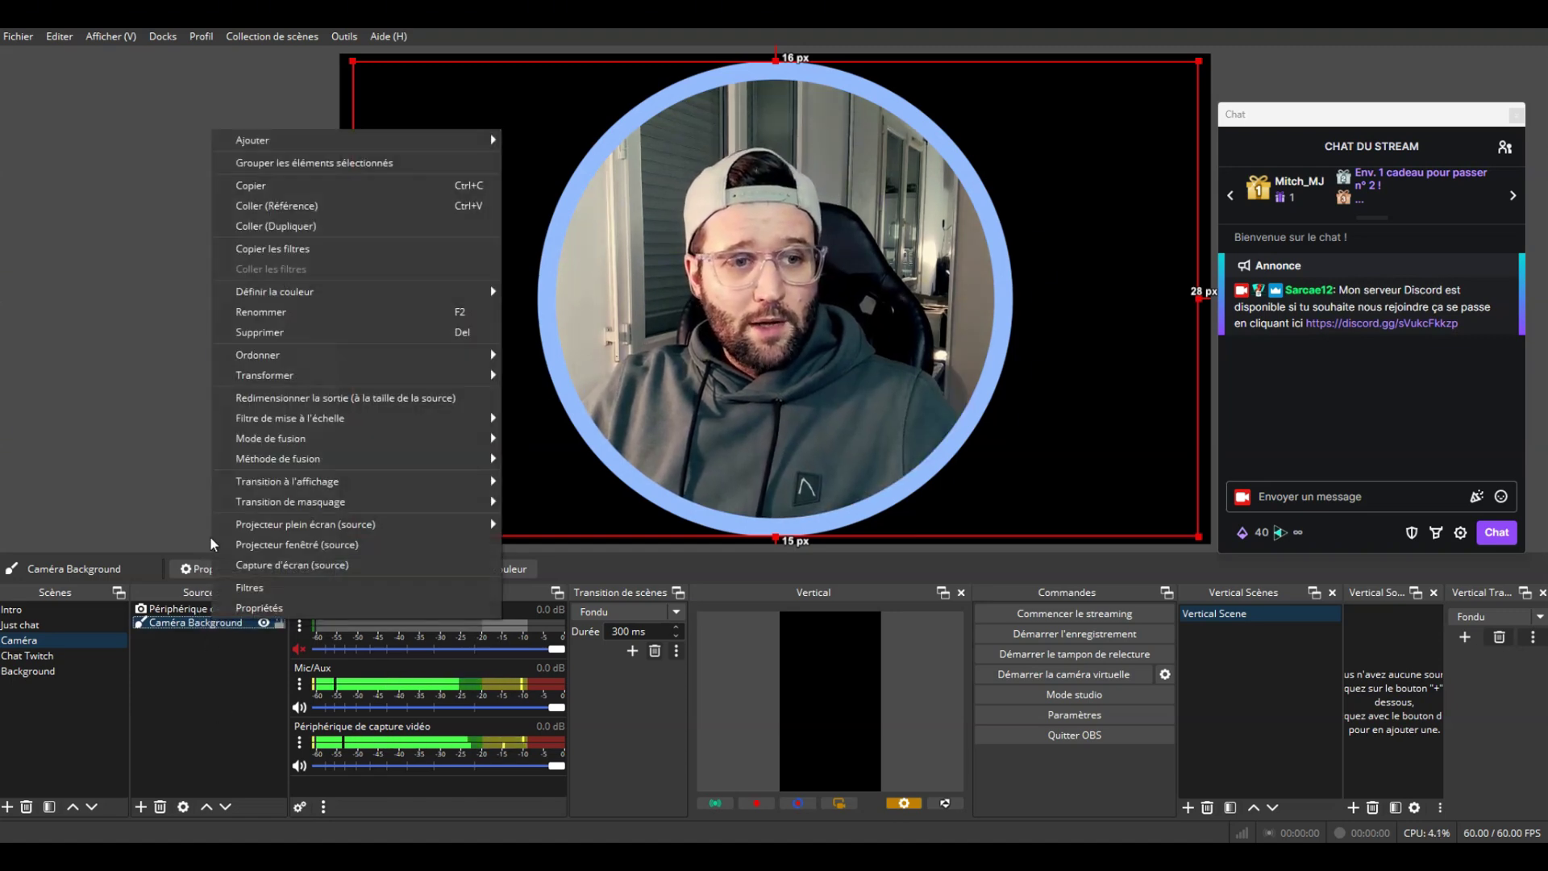
click(316, 252)
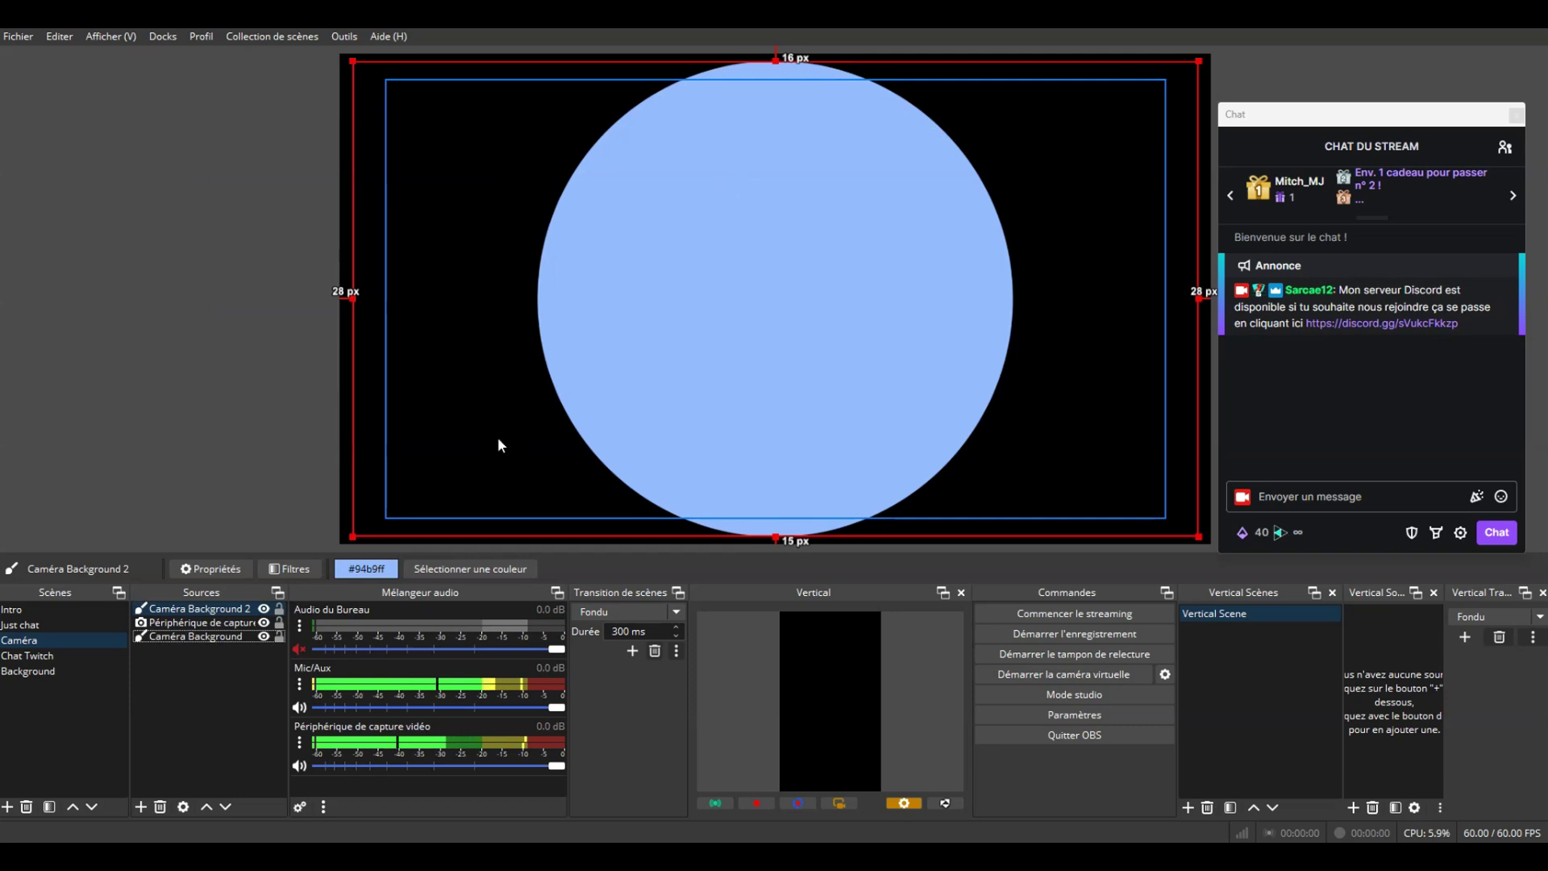
right_click(231, 613)
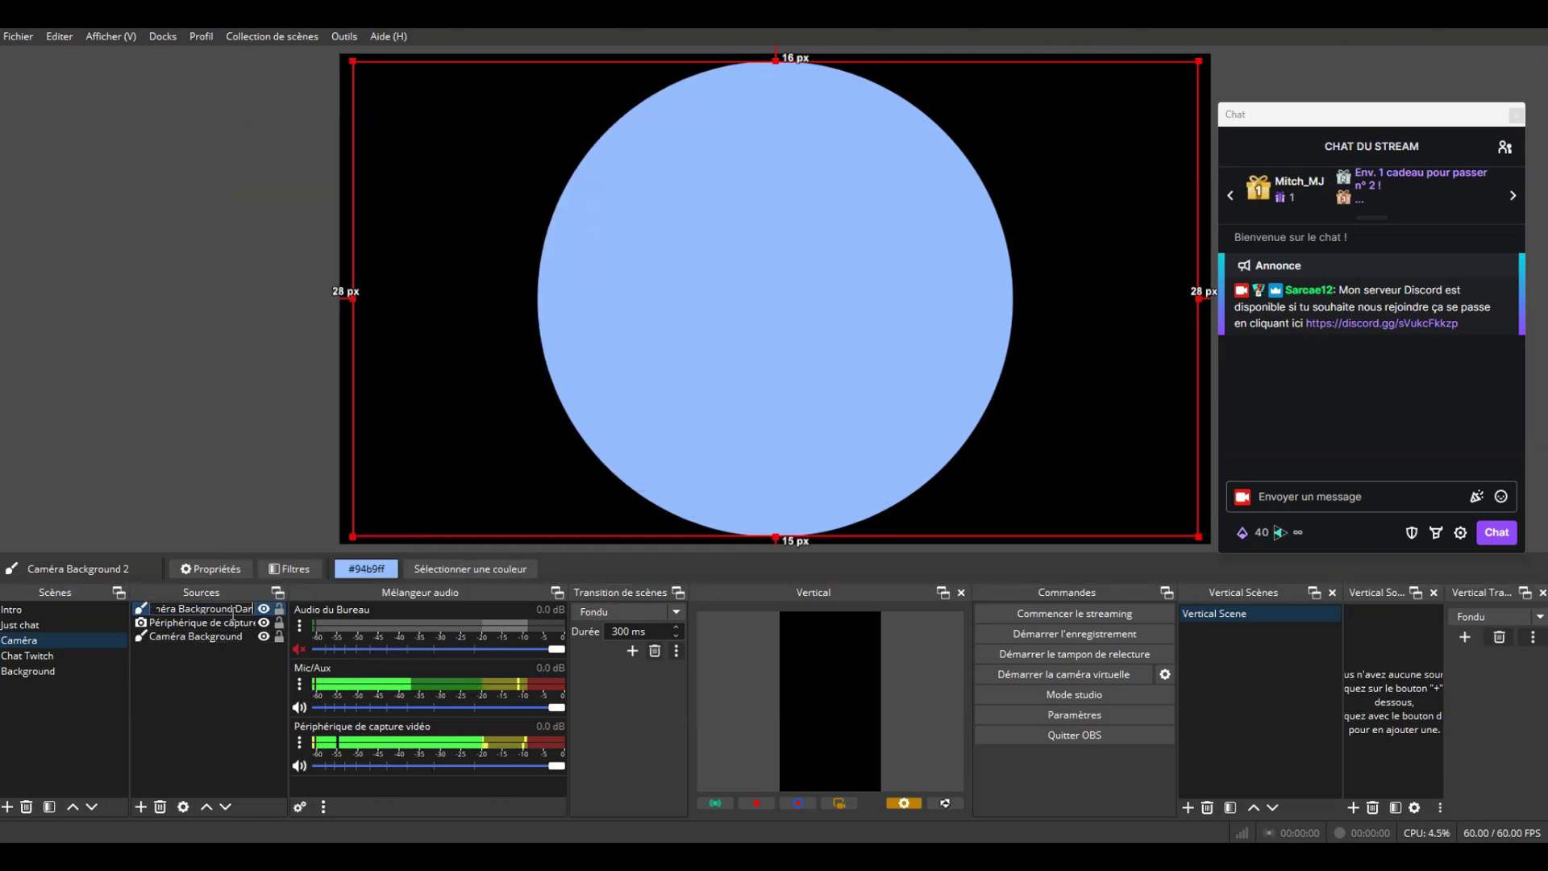
Set the colour of the Caméra Background 2 source to #cdffd8.
double_click(201, 610)
click(937, 434)
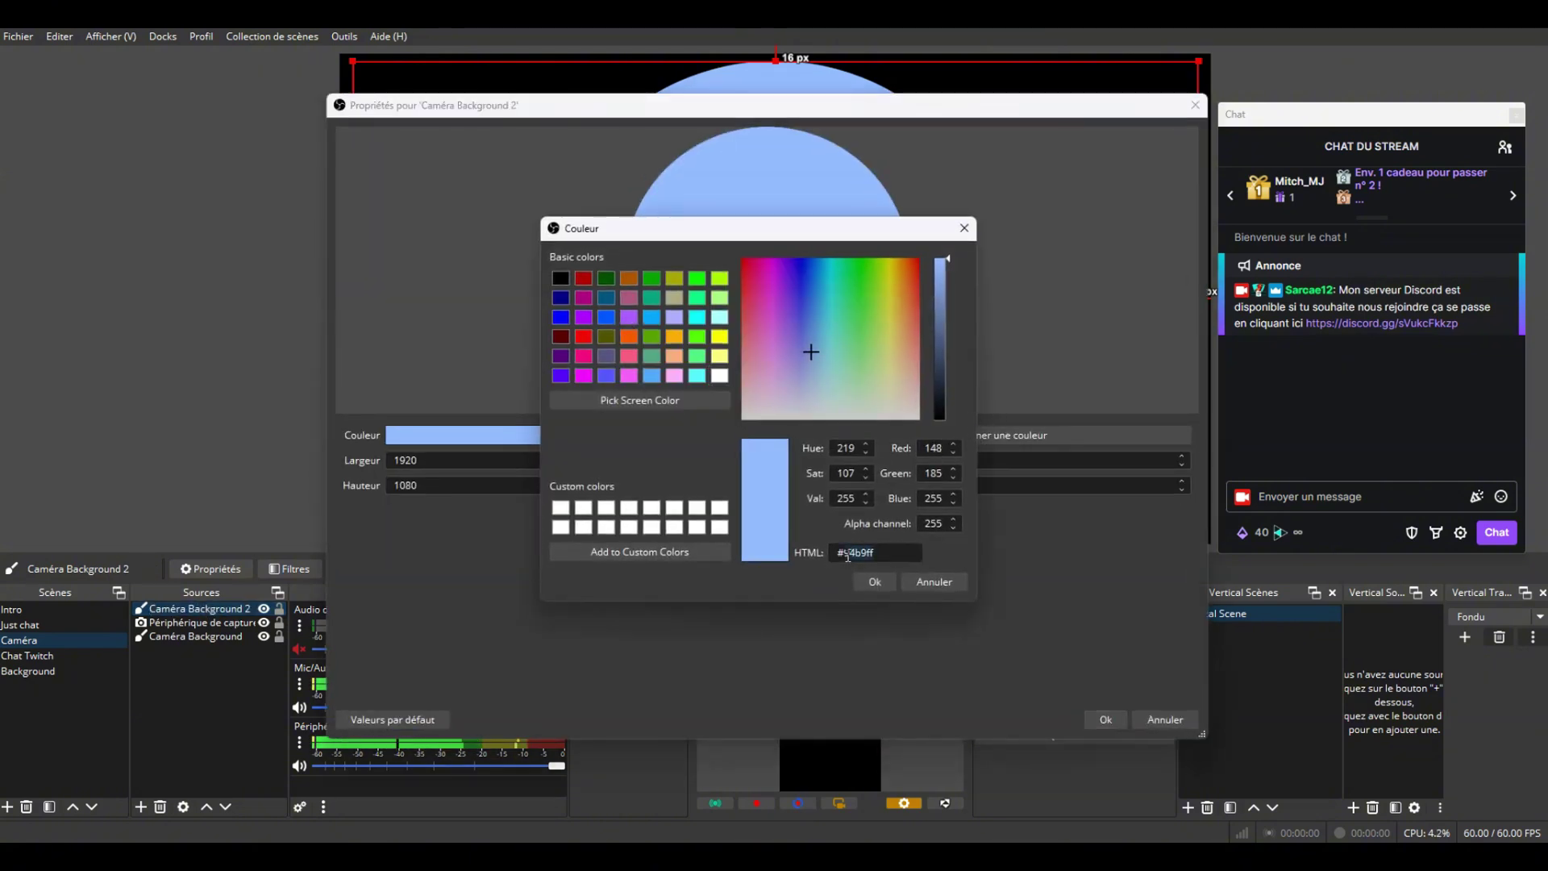
text(#cdffd8)
click(873, 580)
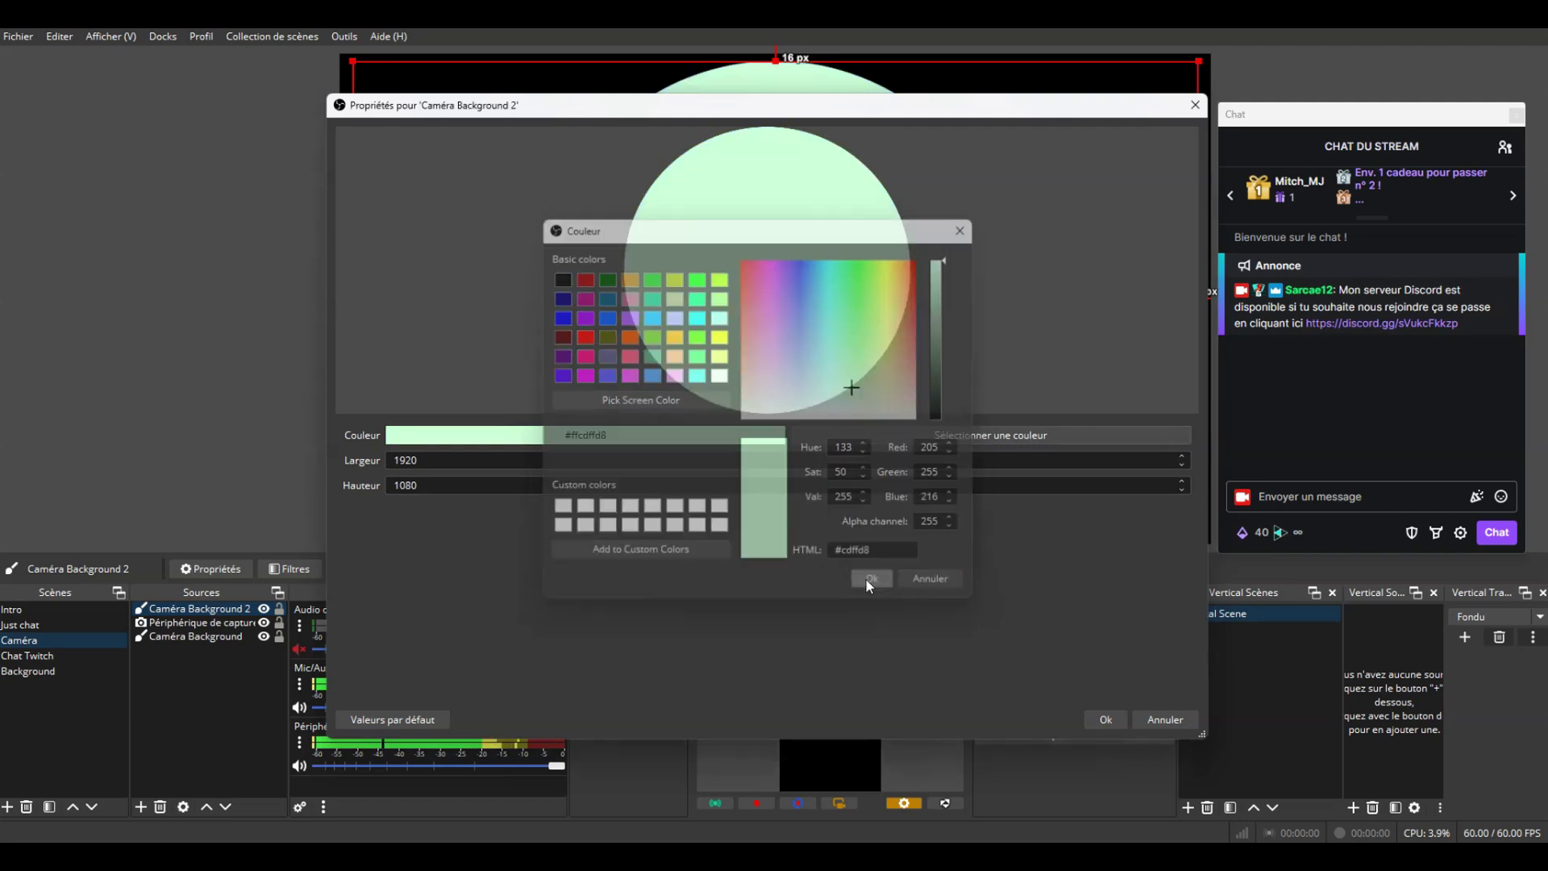
click(1103, 720)
Move Caméra Background 2 directly below the video capture source and hide it.
drag(193, 609, 179, 626)
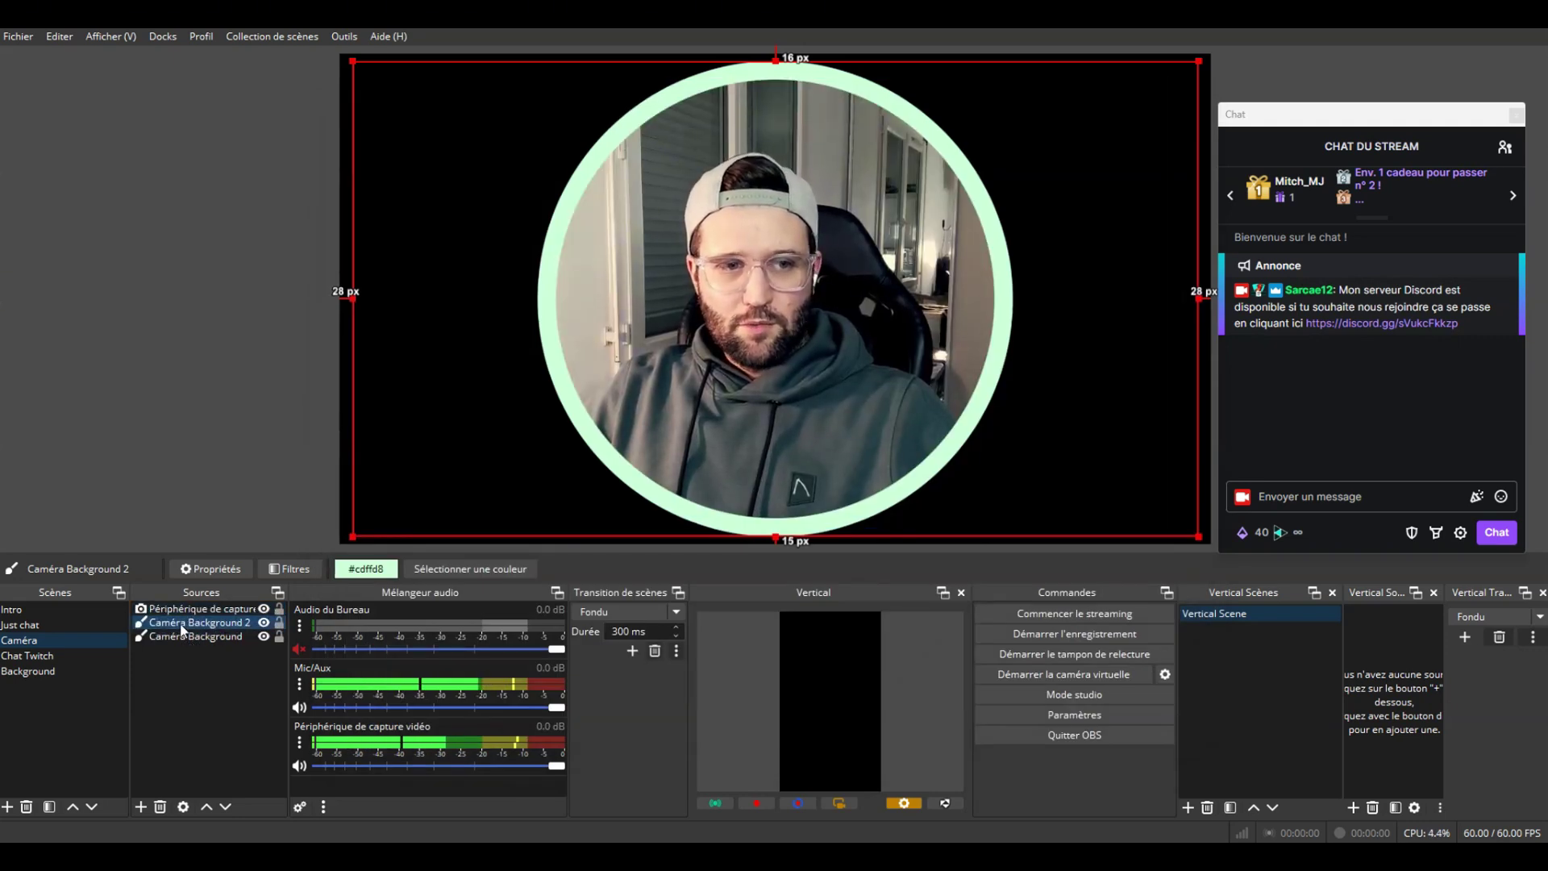
click(250, 623)
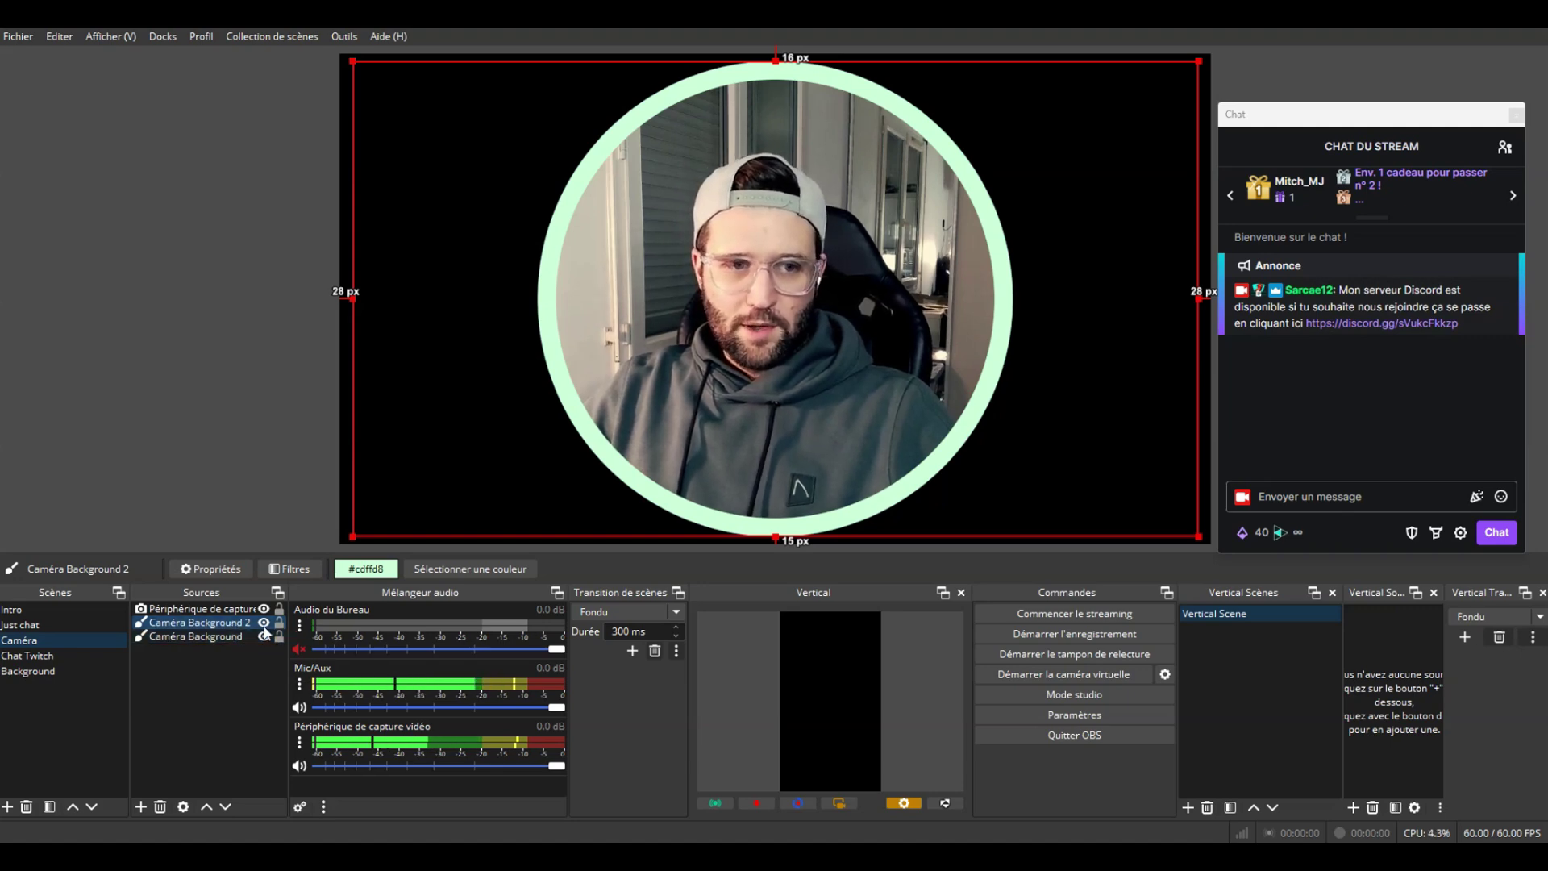
click(264, 624)
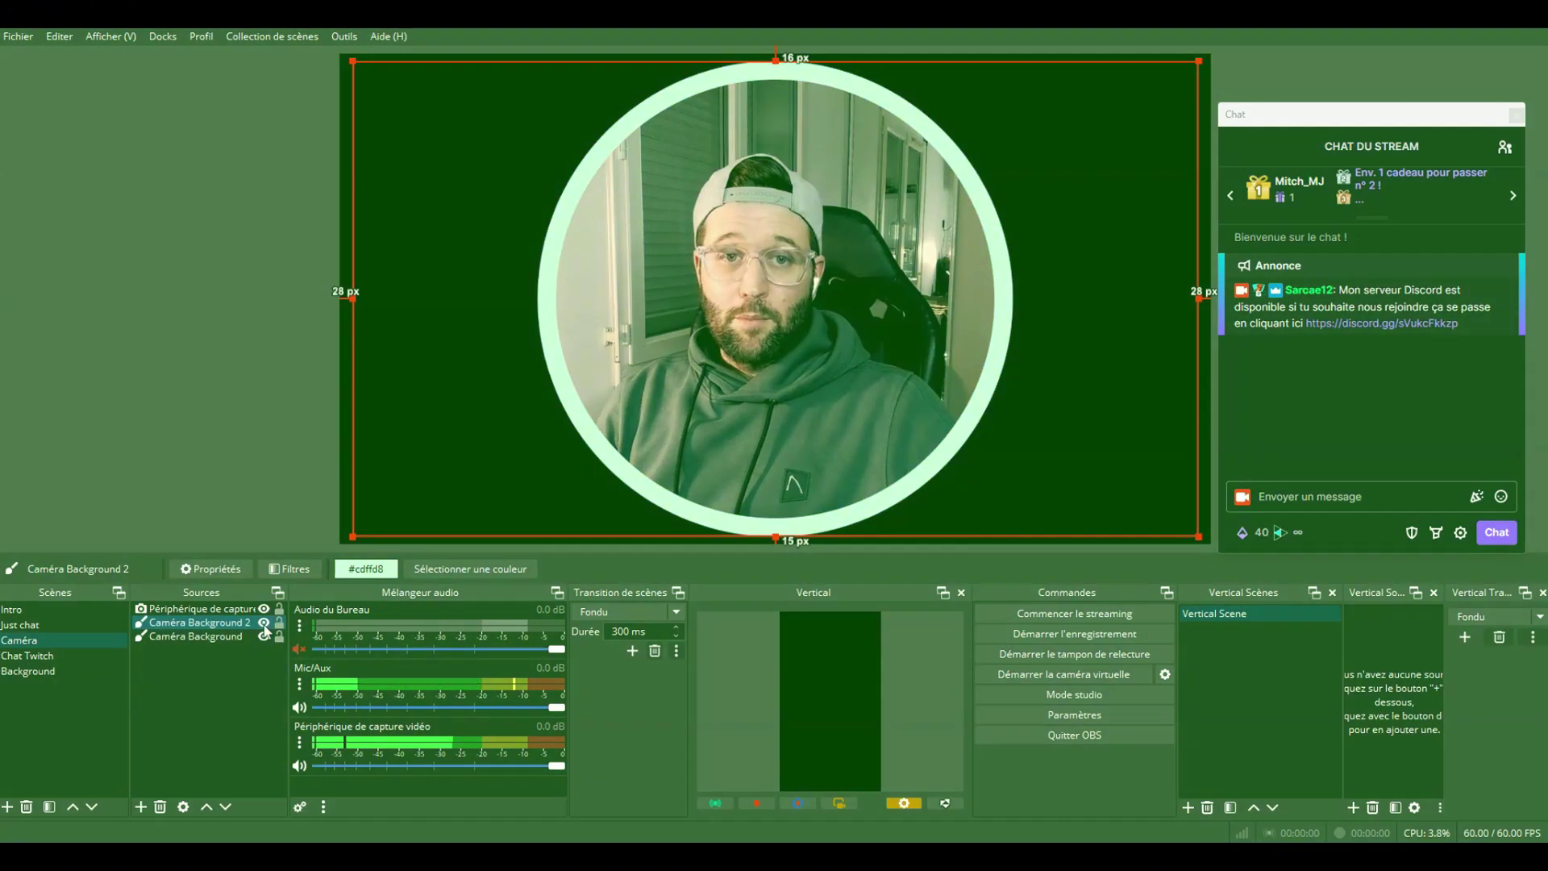
click(263, 623)
click(264, 624)
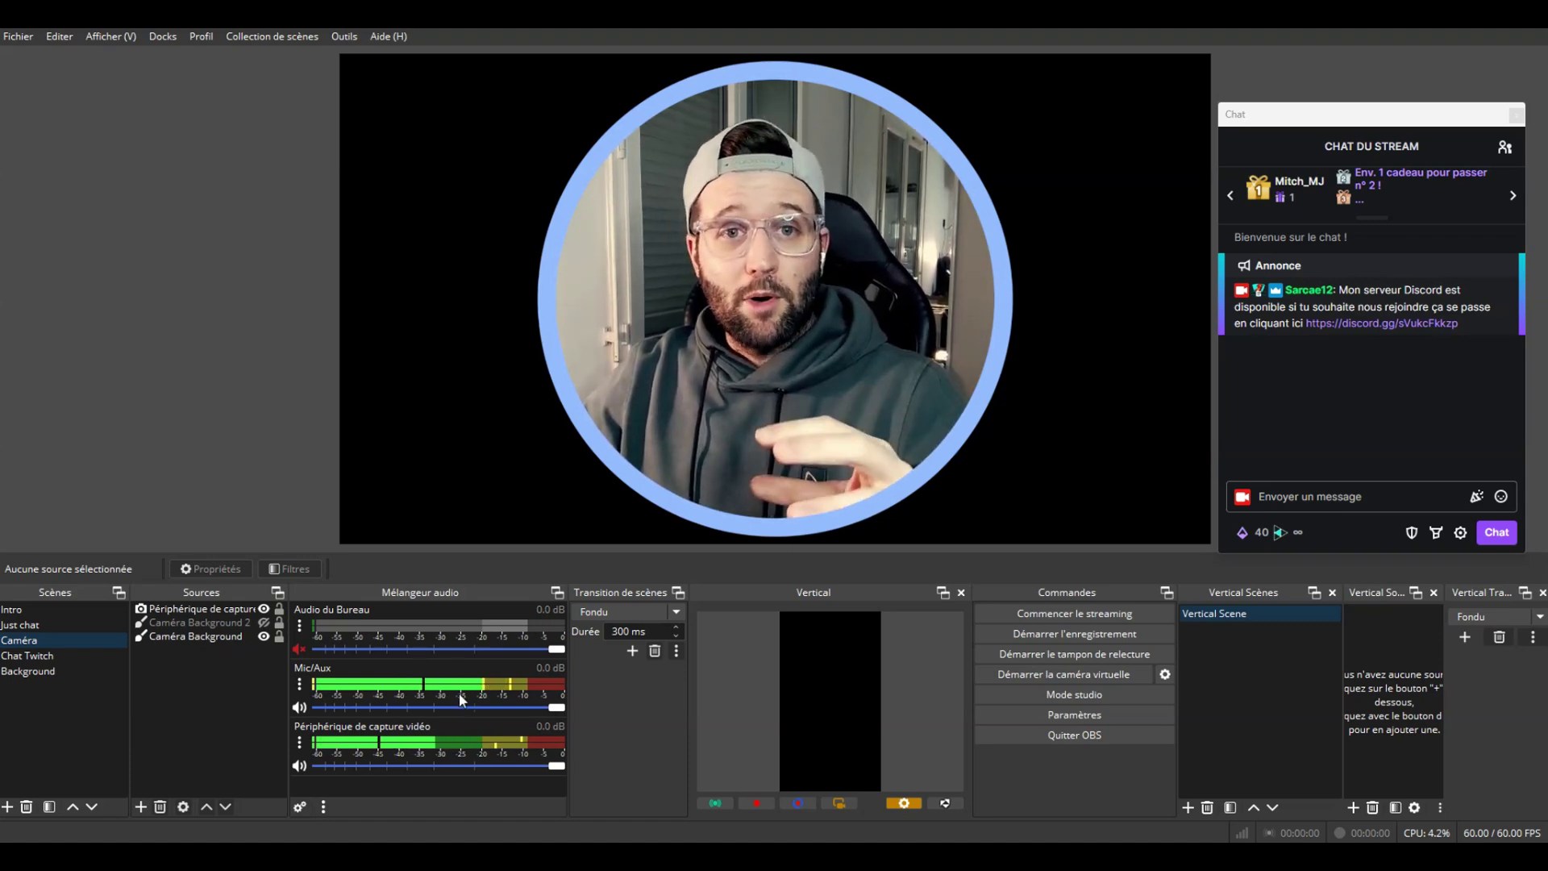
Add a second Appliquer un LUT filter to the video capture source and load grayscale.png into it.
right_click(215, 615)
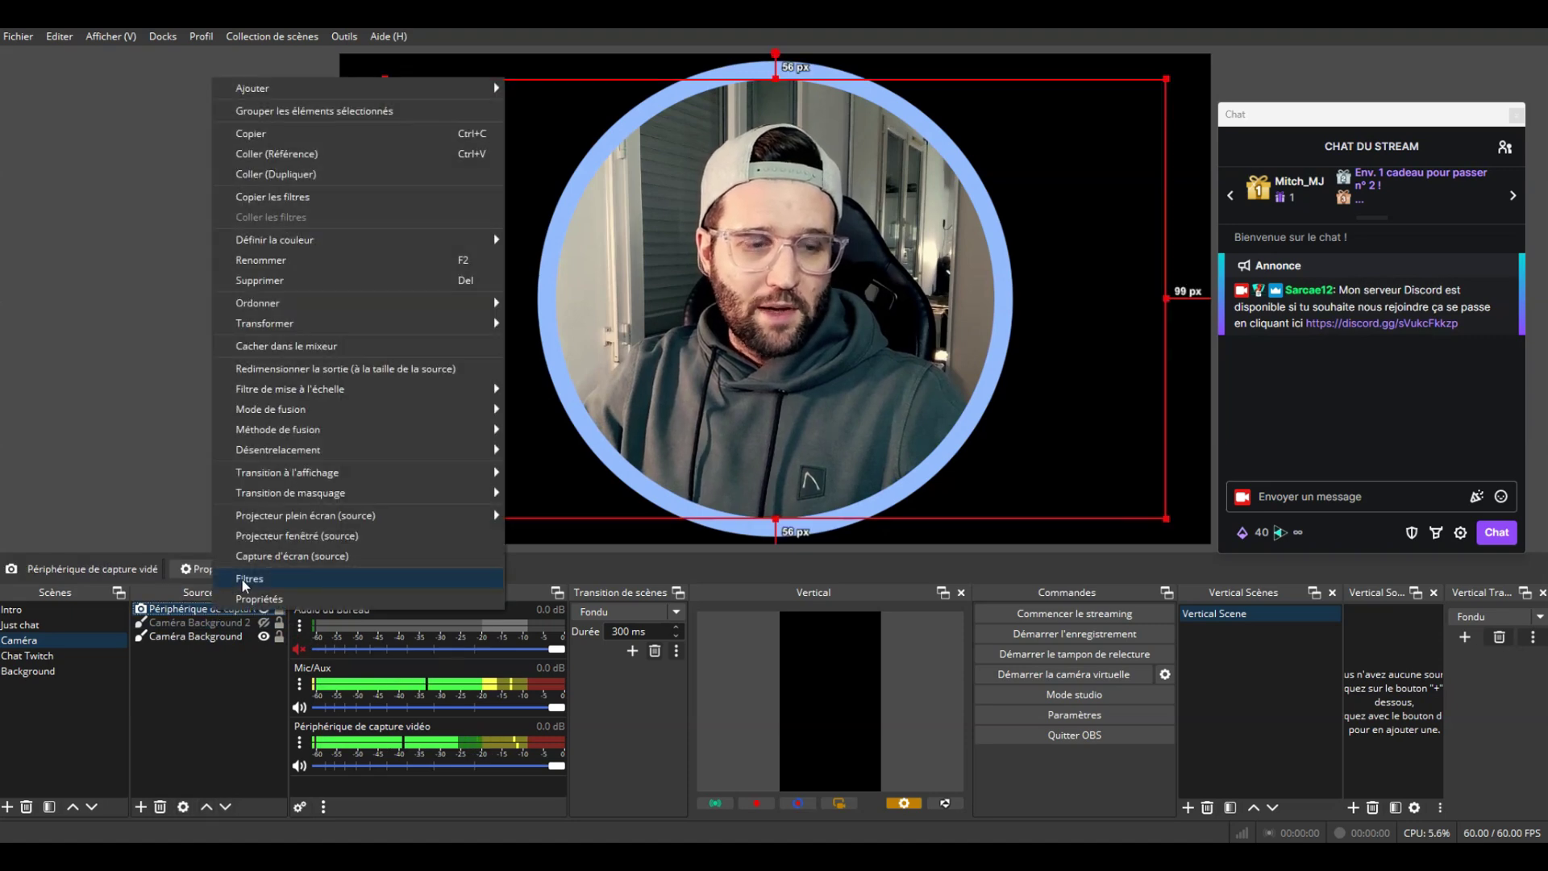
click(242, 579)
click(435, 704)
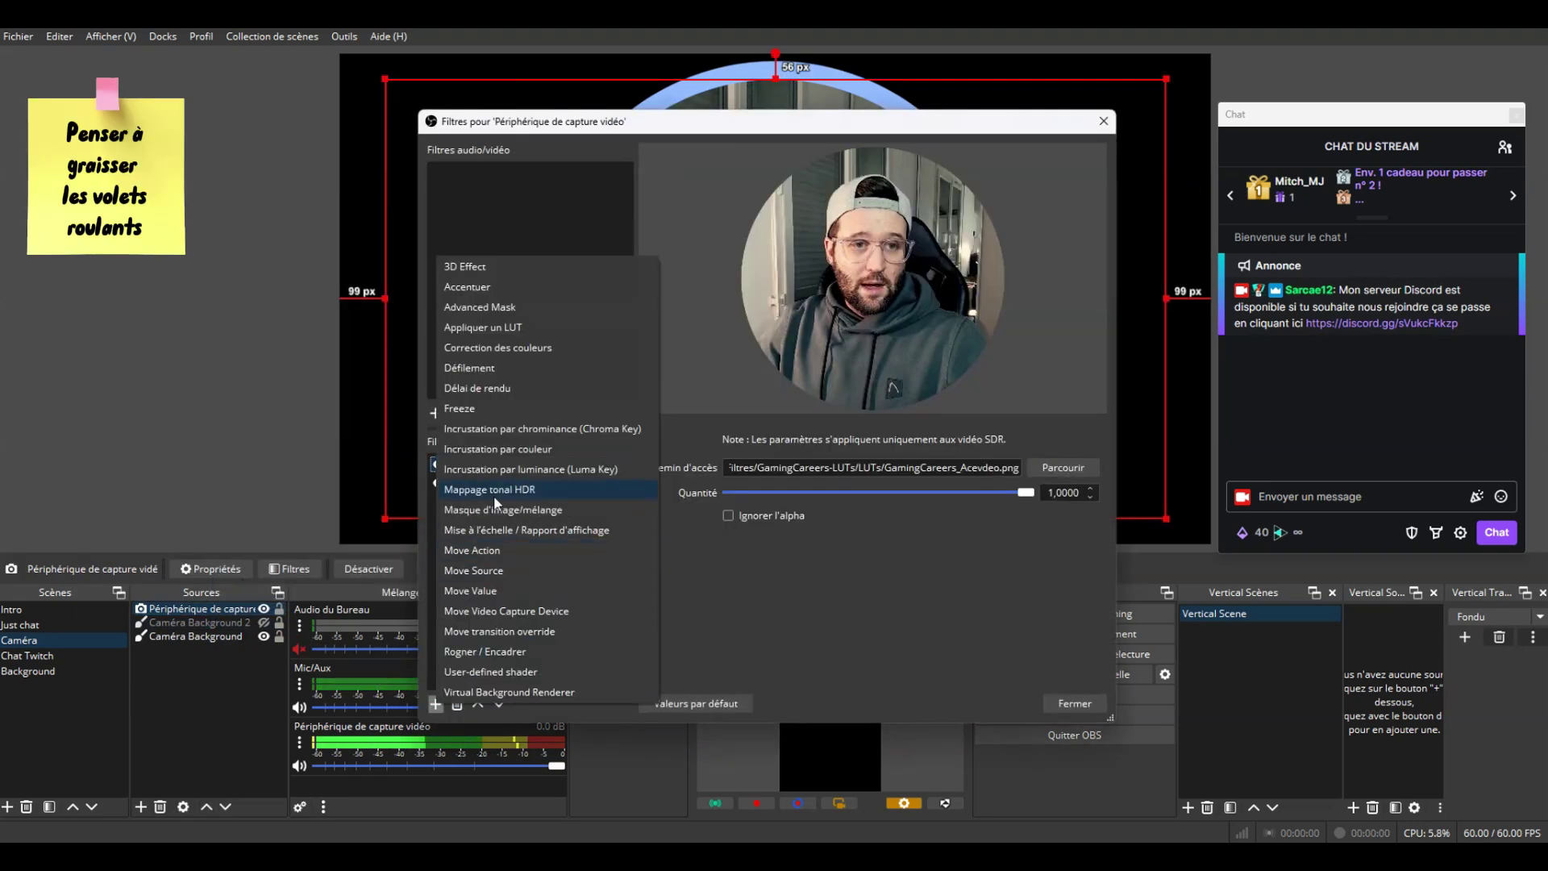
click(502, 327)
click(723, 441)
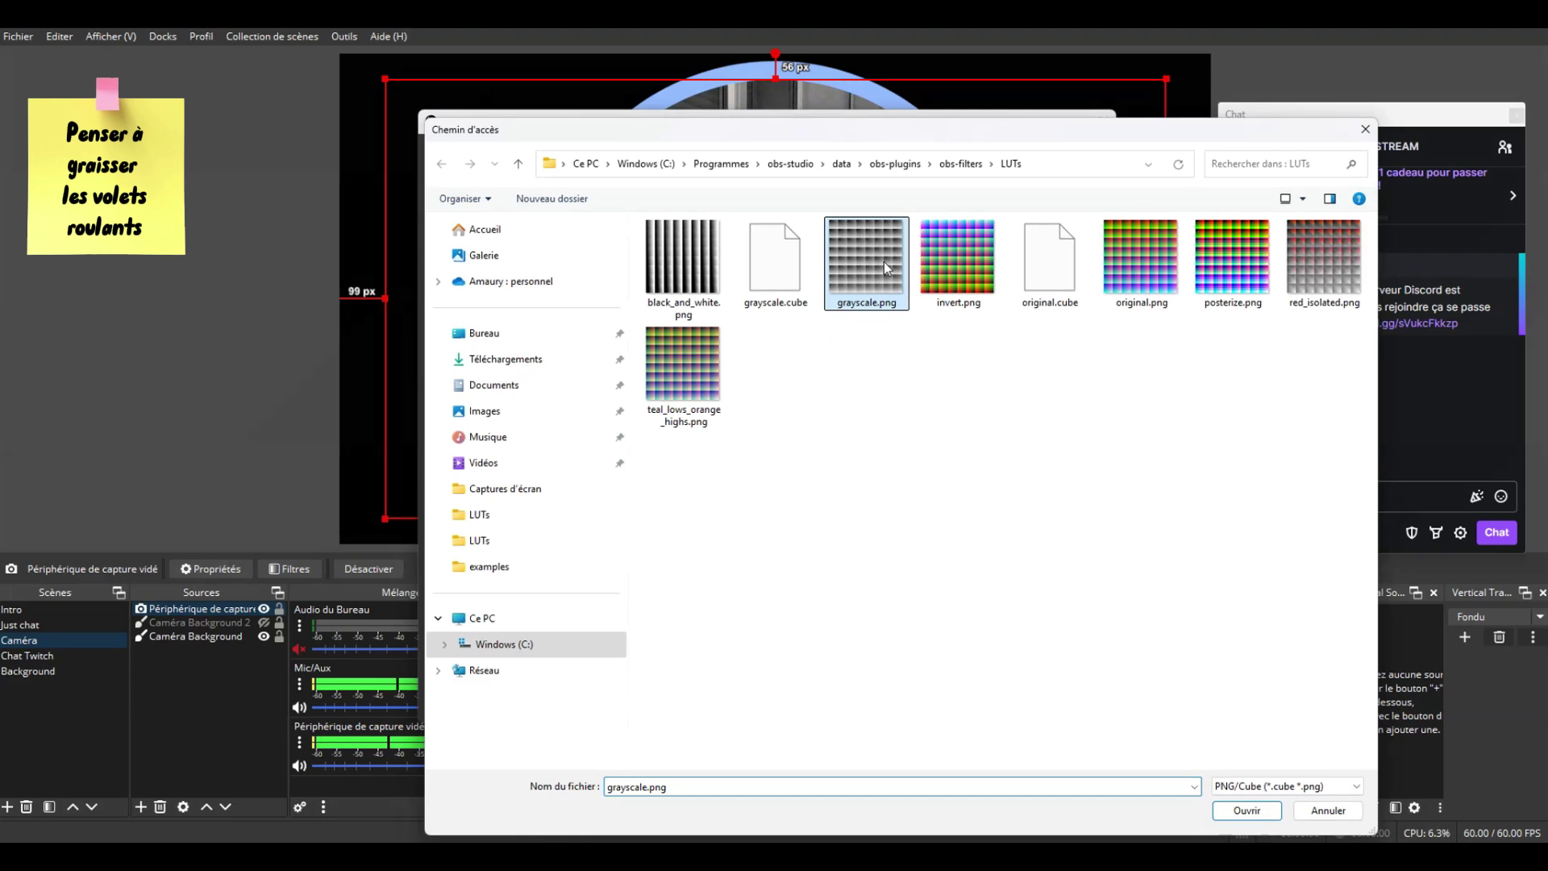
double_click(884, 261)
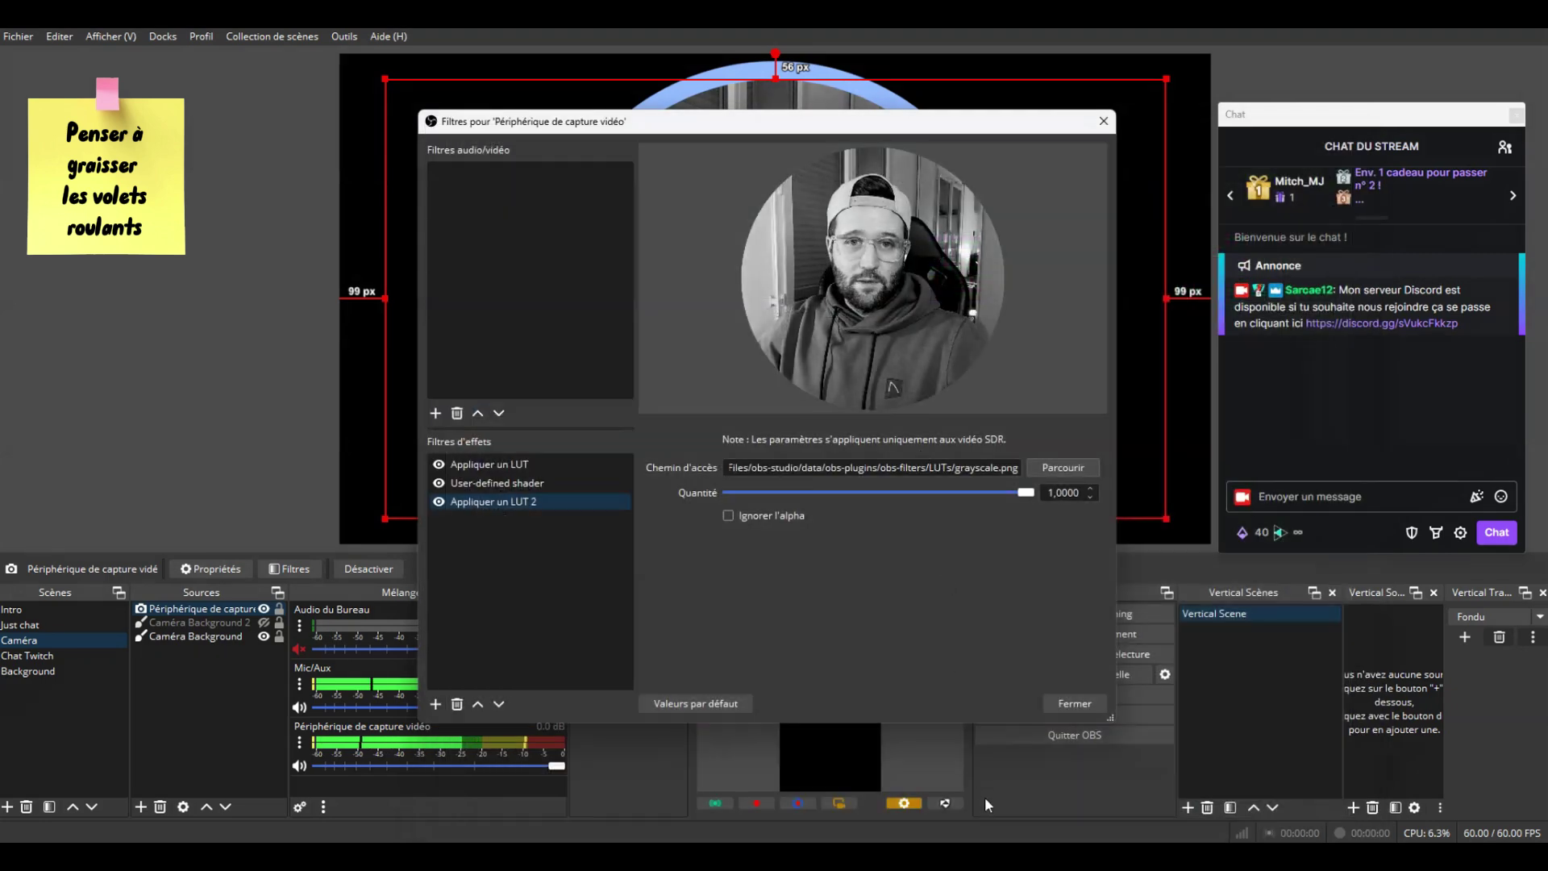
Rename the grayscale LUT filter as Dark mode came.
double_click(521, 502)
text(Dark mode c)
text(ame)
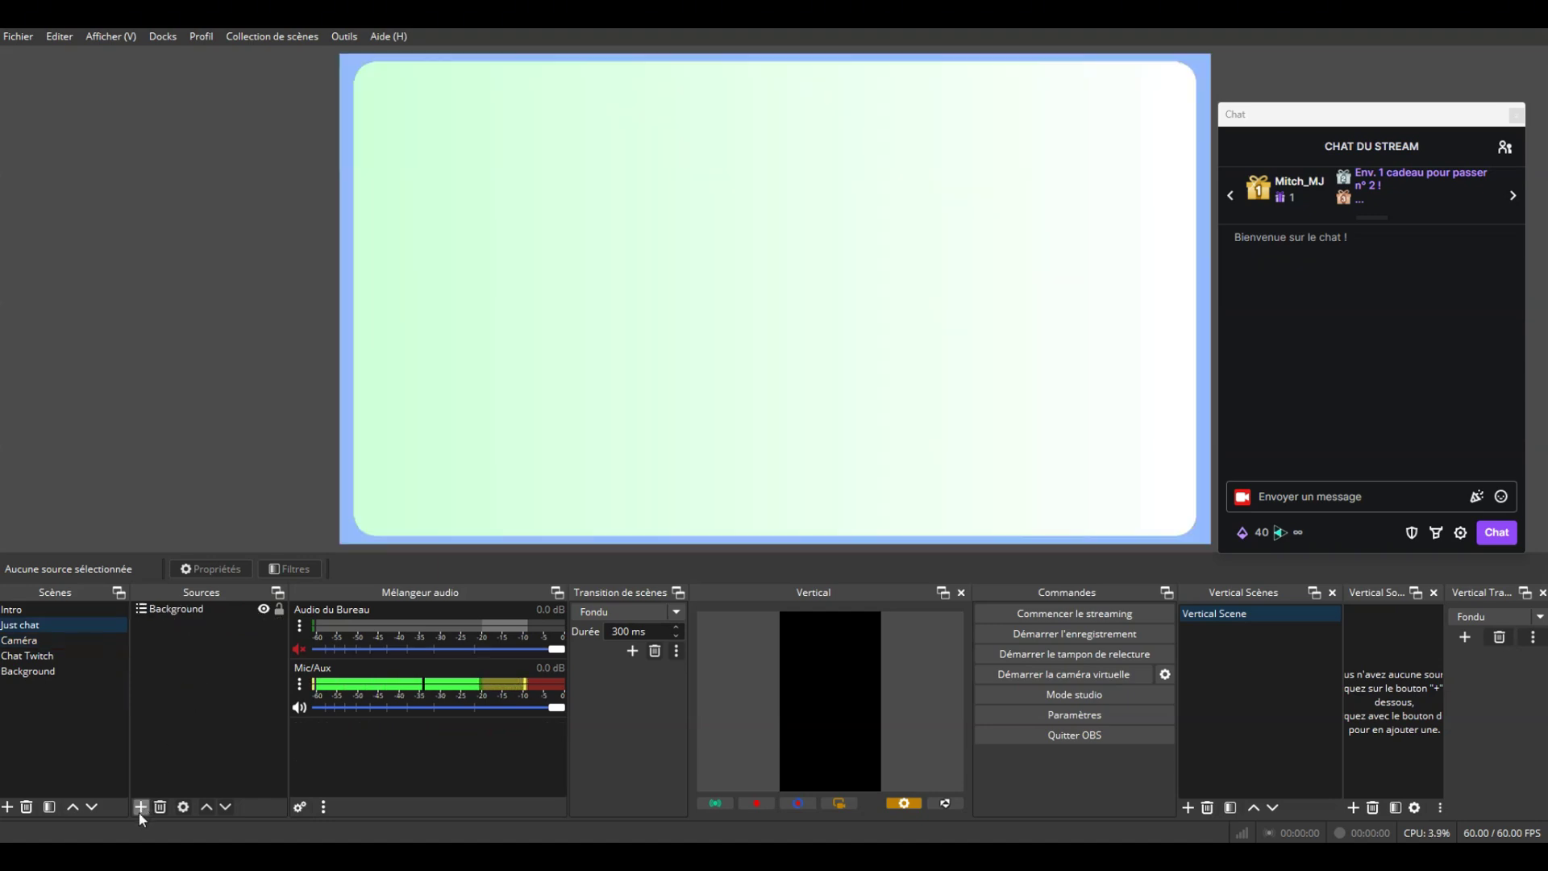
Add the existing Caméra scene as a source in the Just chat scene.
click(140, 807)
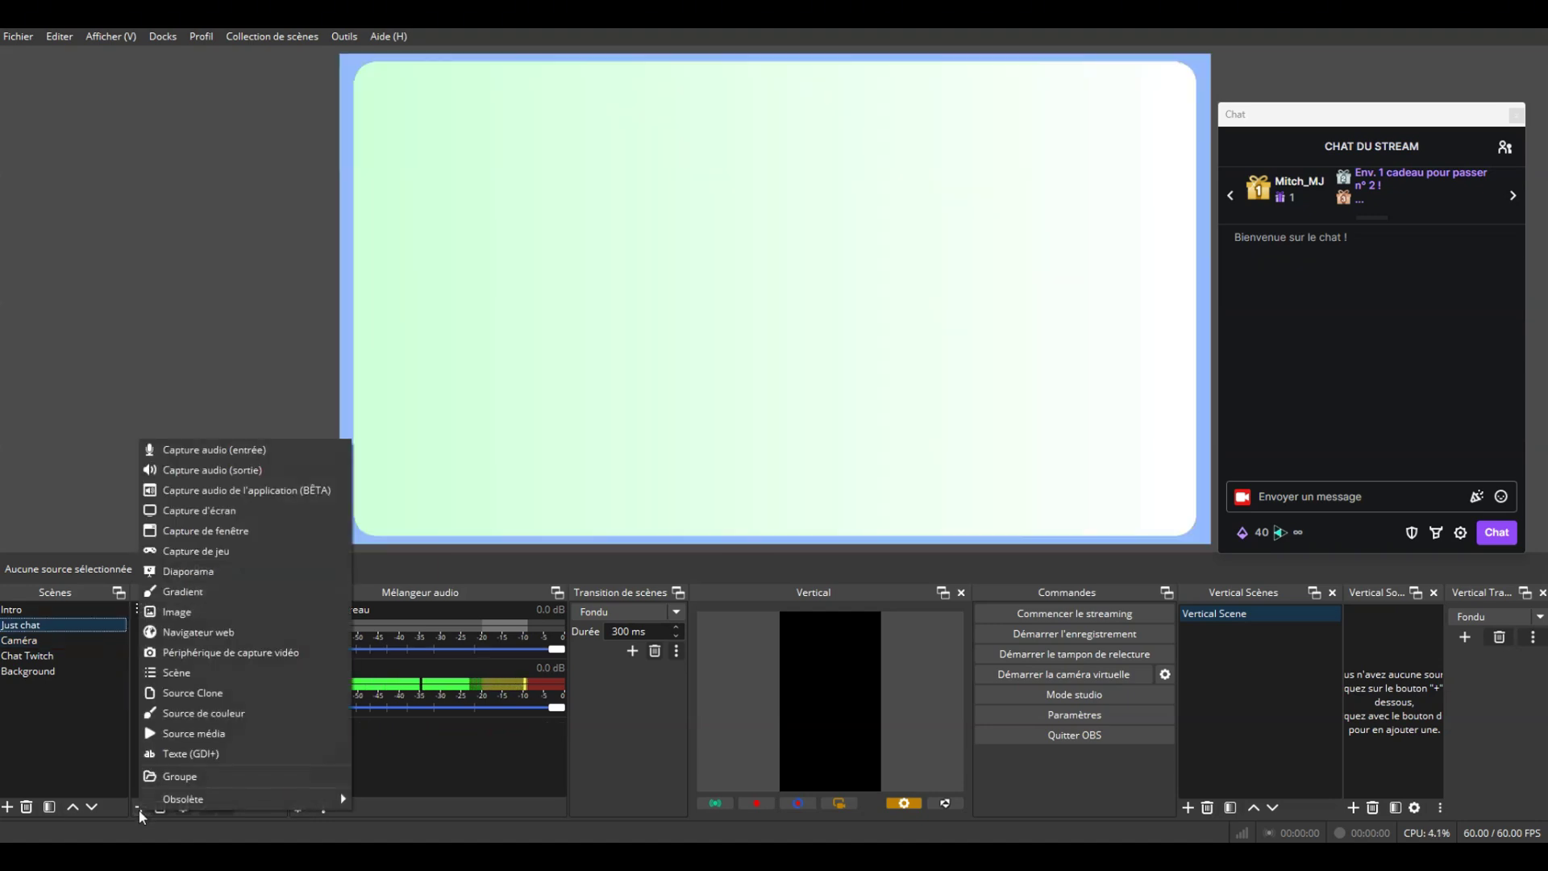
click(182, 673)
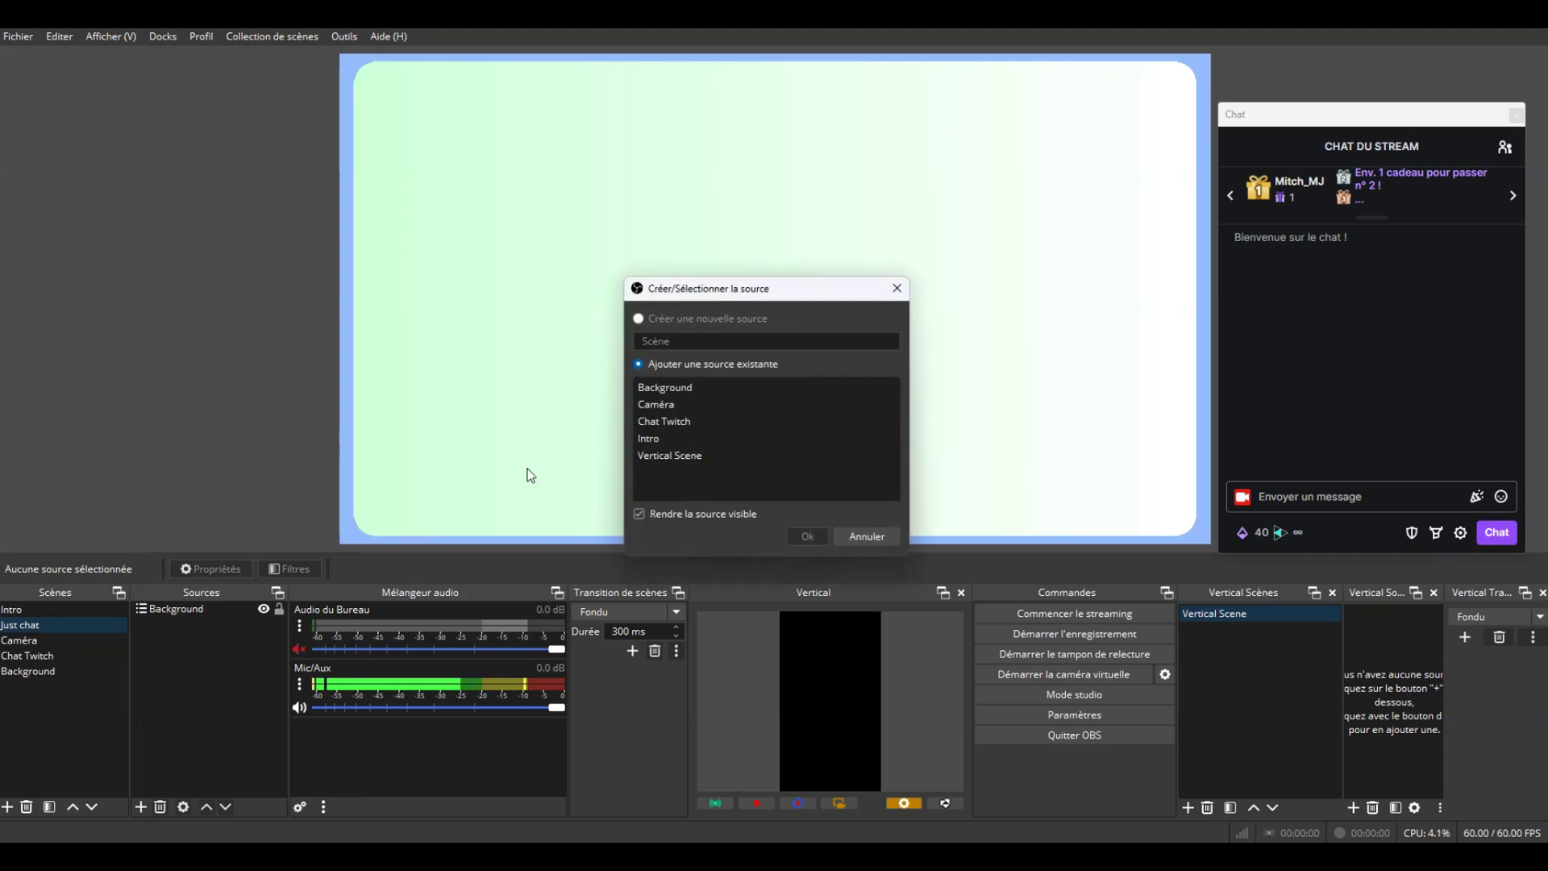
click(661, 405)
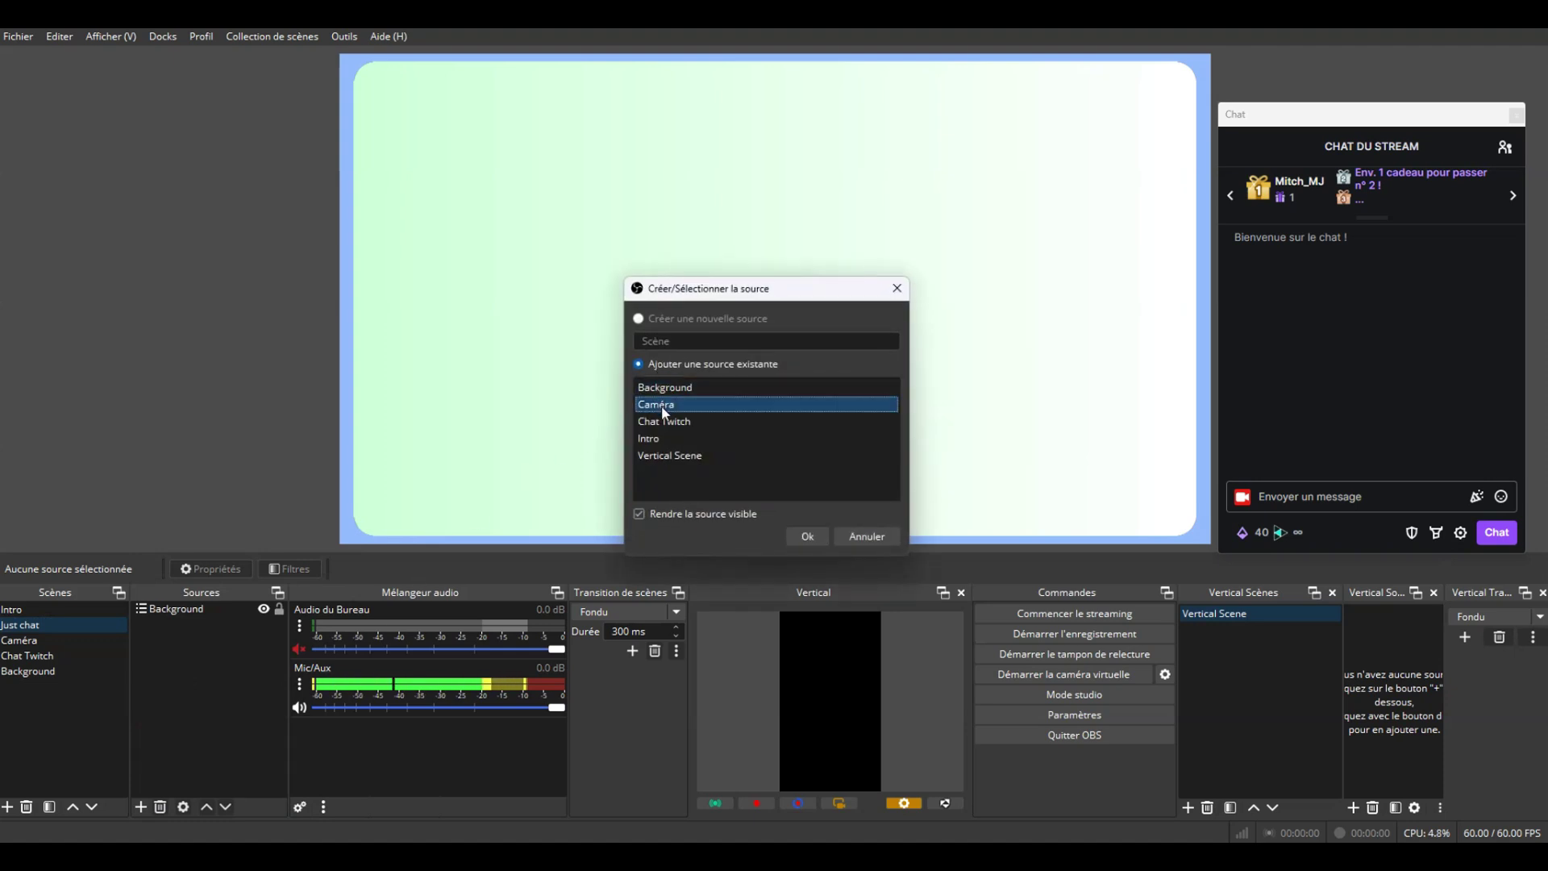
click(807, 536)
Shrink the Caméra source in Just chat to a little over half the canvas width and move it towards the lower-left corner.
drag(1209, 542, 834, 379)
drag(583, 240, 515, 316)
click(253, 717)
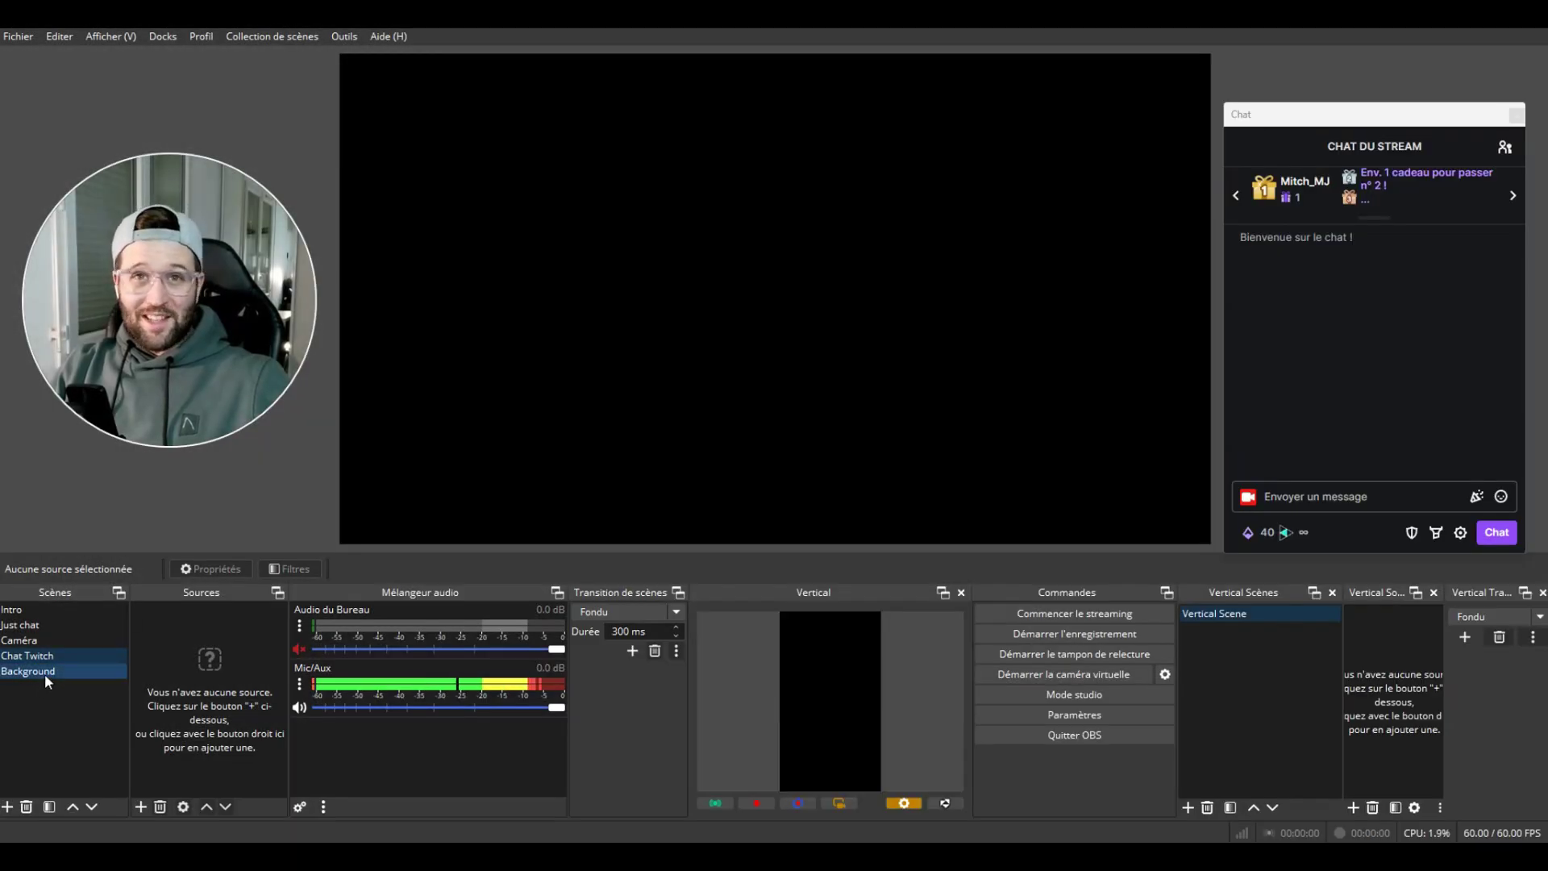
Add a colour source named Background chat Twitch to the Chat Twitch scene, with width 800 and height 1000.
click(142, 807)
click(205, 715)
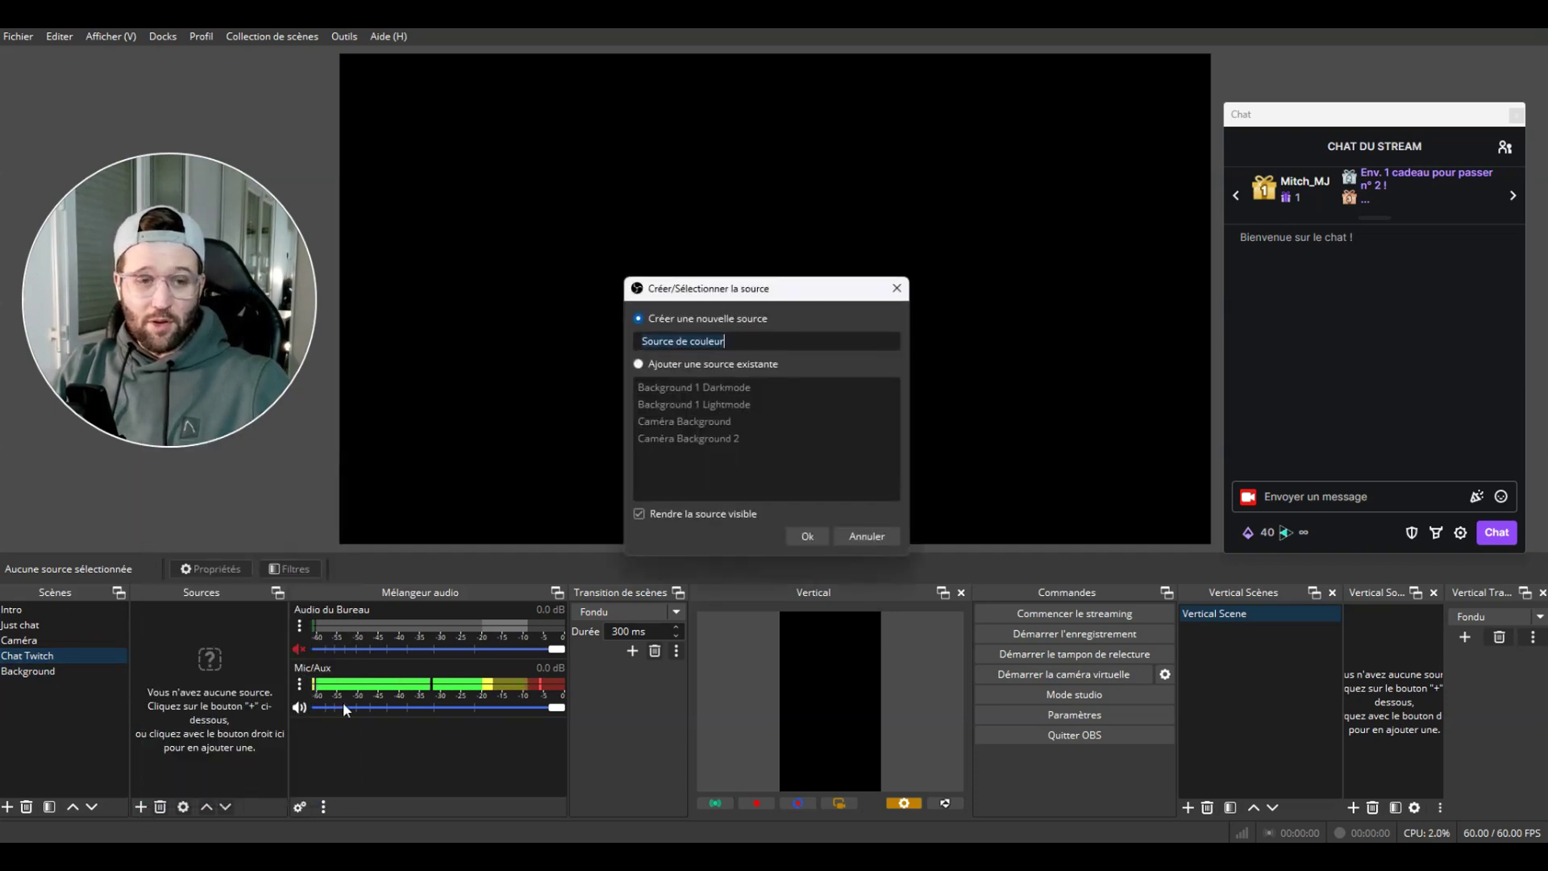
text(Background chat Twitch)
key(Return)
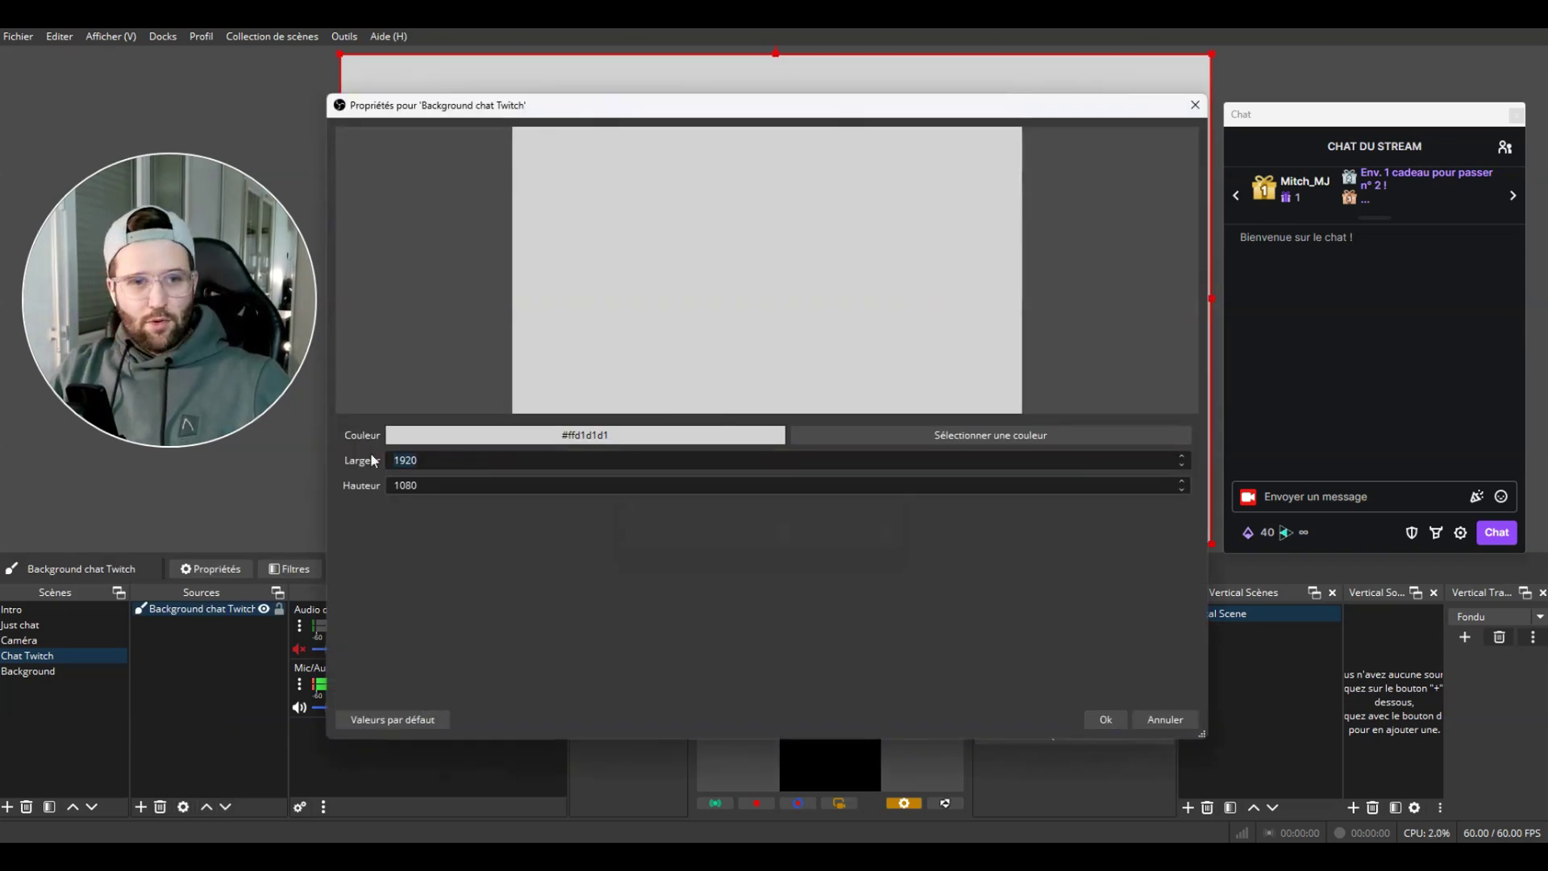
text(800)
key(Tab)
text(1000)
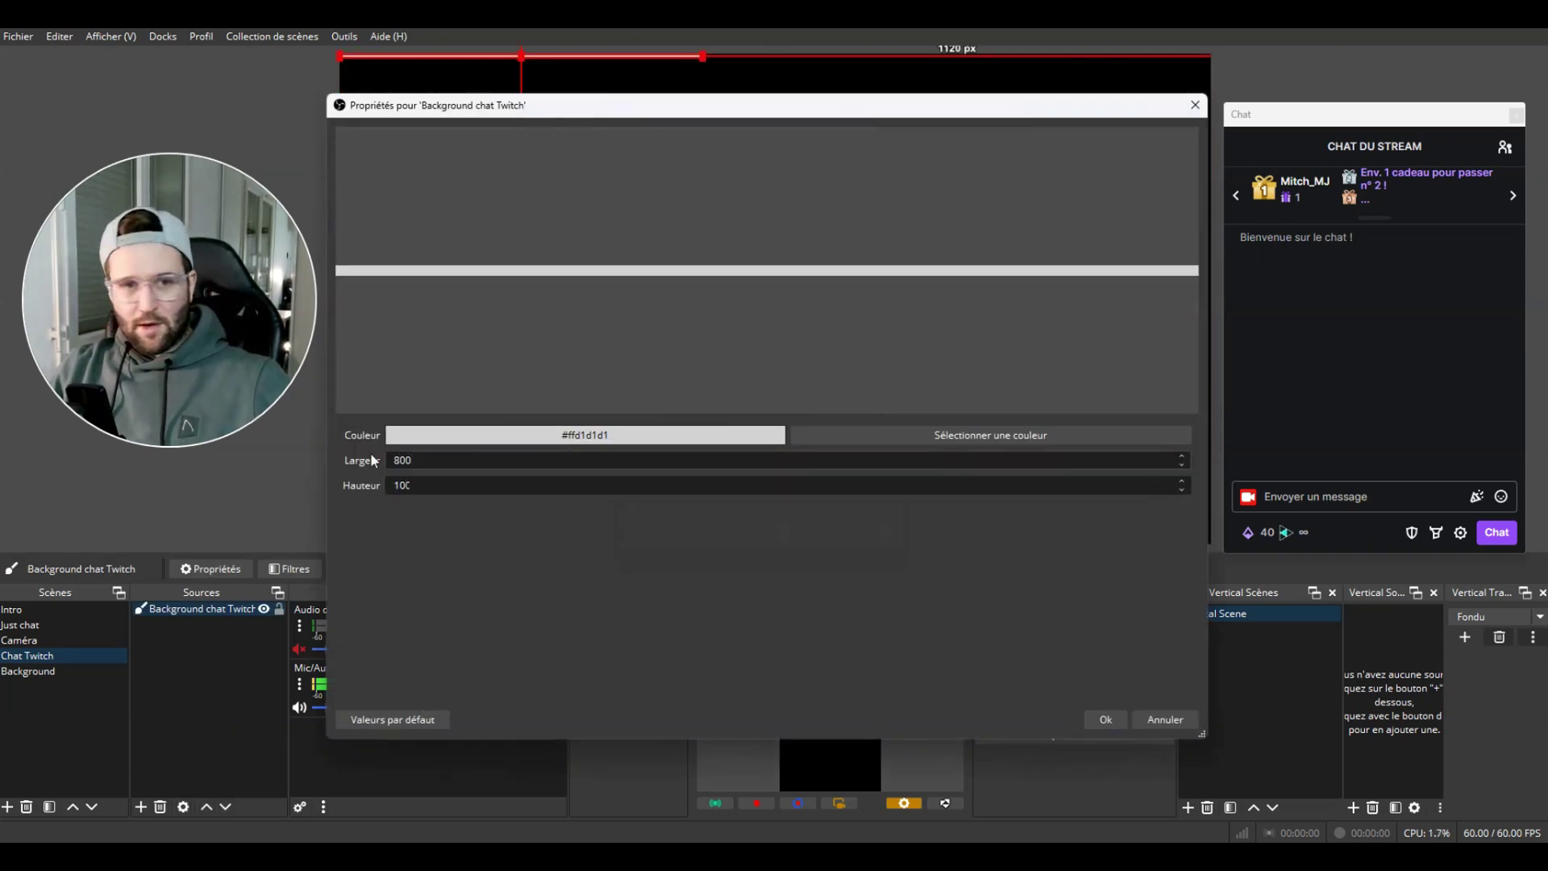
Set the Background chat Twitch colour to #3c3d37 and centre the source on the canvas.
click(1000, 436)
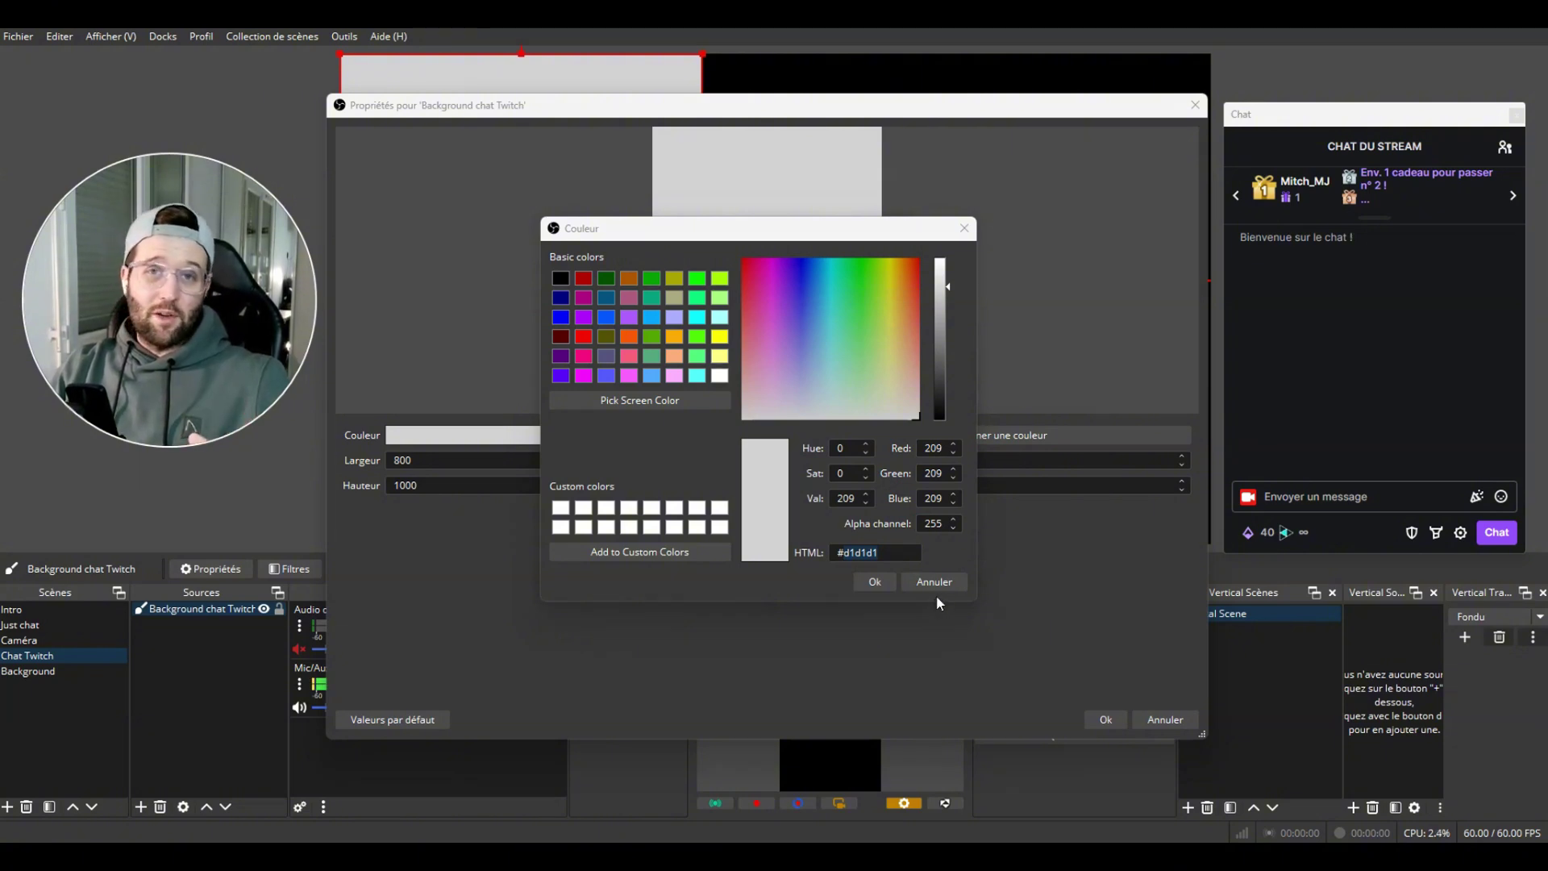
text(#3c3d37)
key(Return)
key(Return)
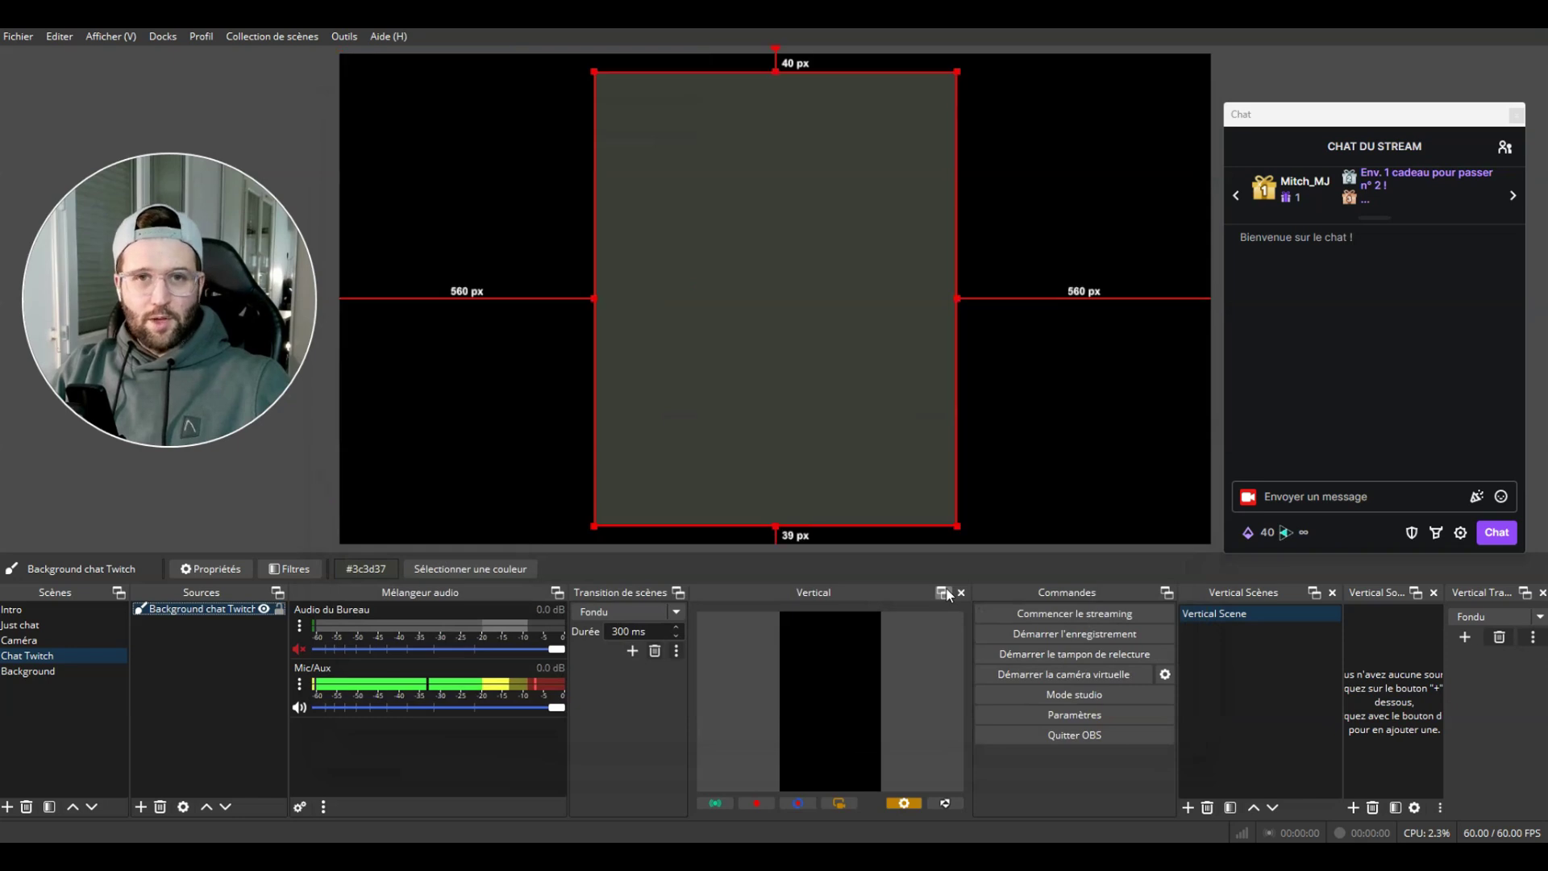
click(236, 710)
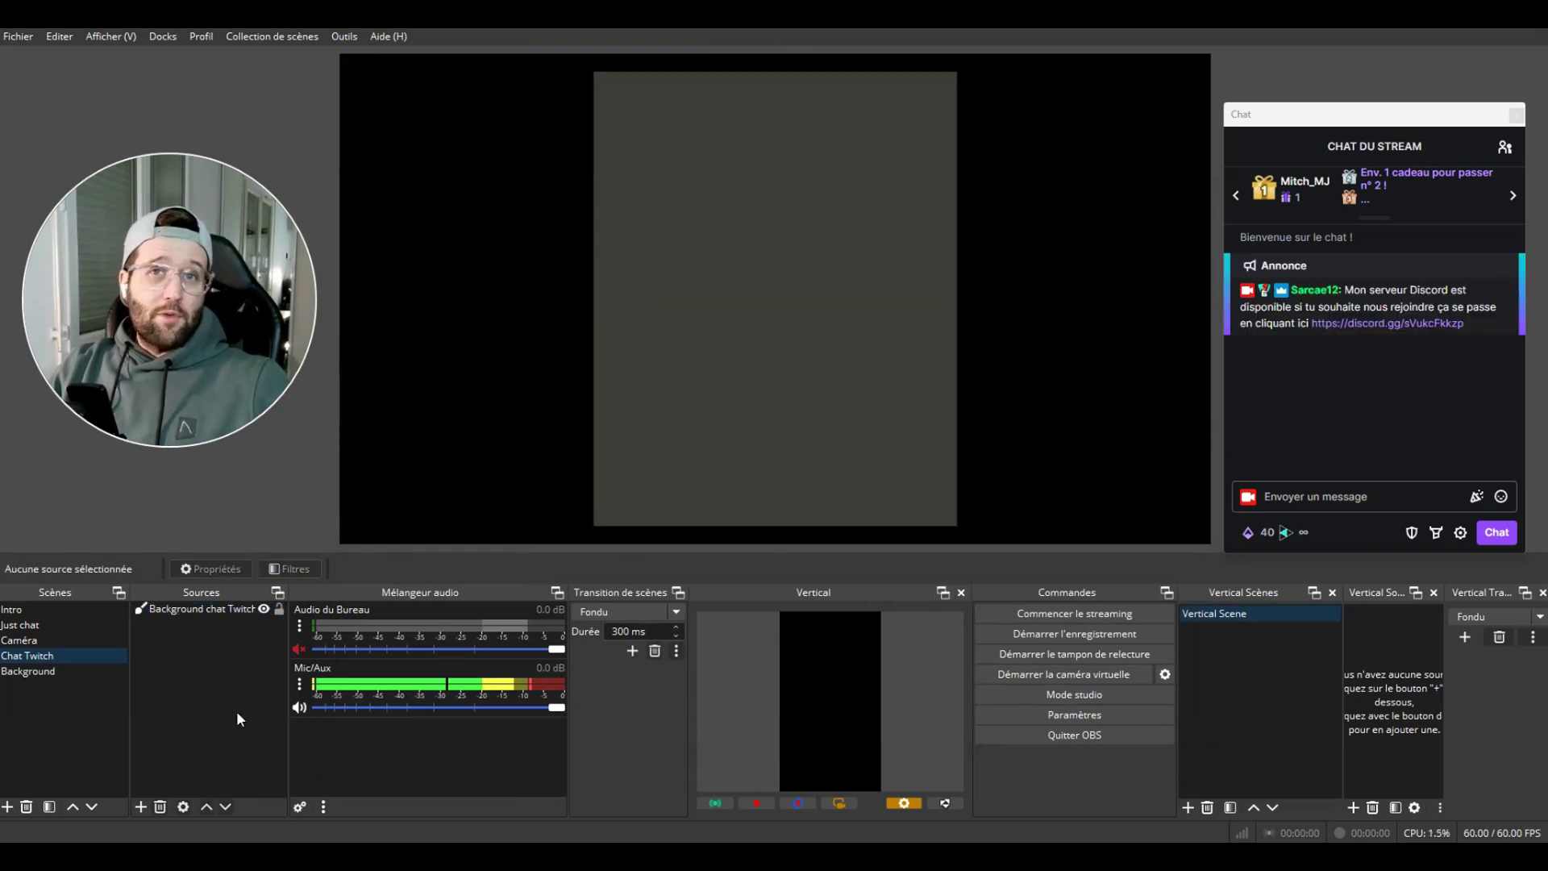
Add a User-defined shader filter to Background chat Twitch, load rounded_rect.shader and set its corner radius to 50.
right_click(224, 611)
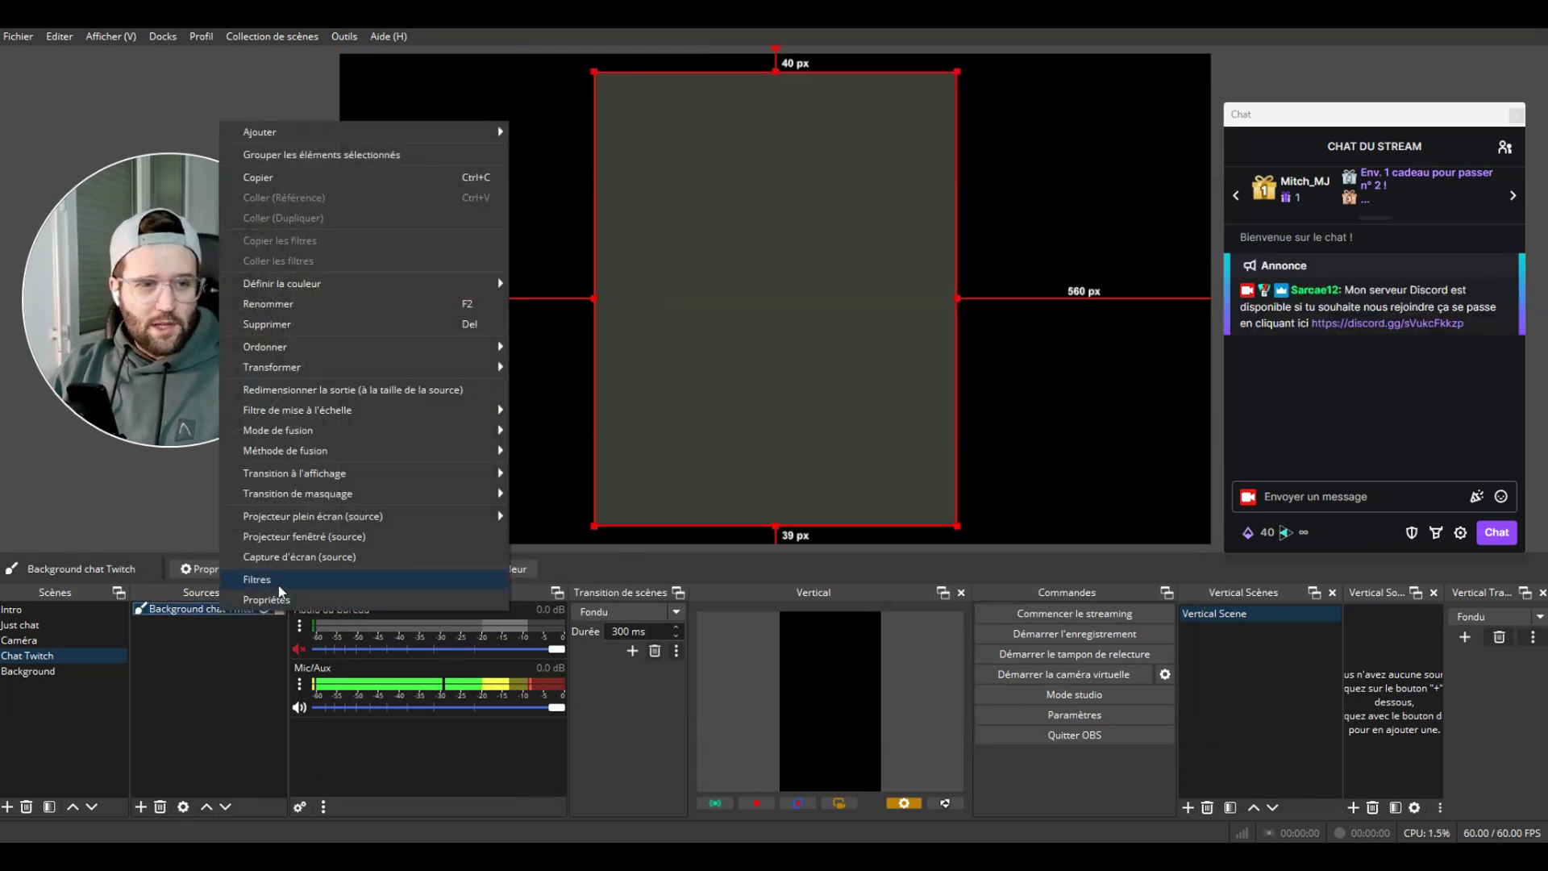
click(250, 579)
click(431, 700)
click(482, 668)
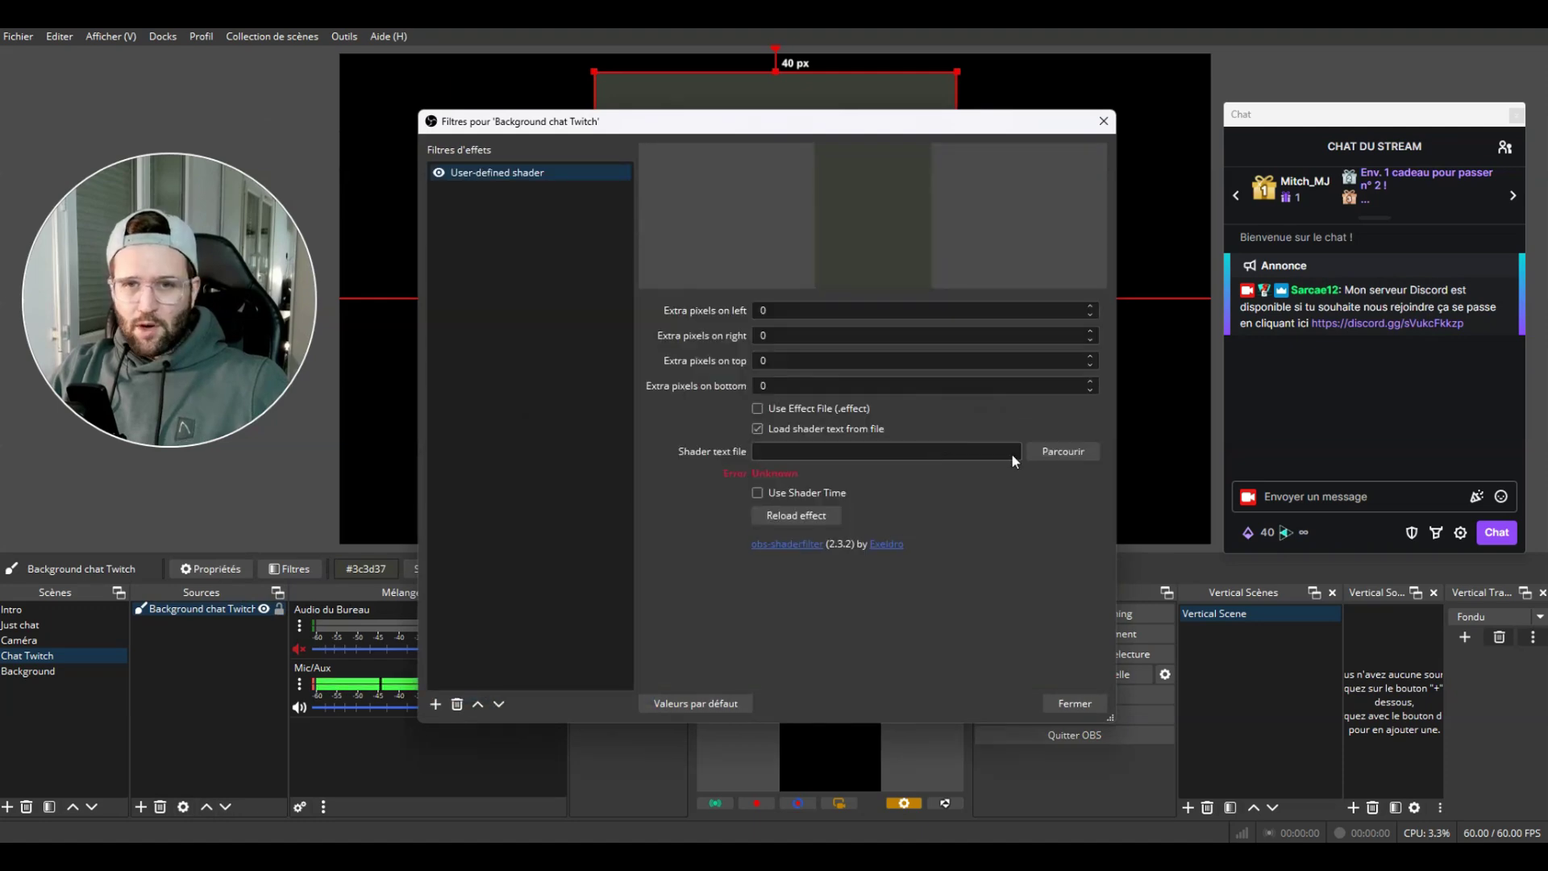
click(1057, 460)
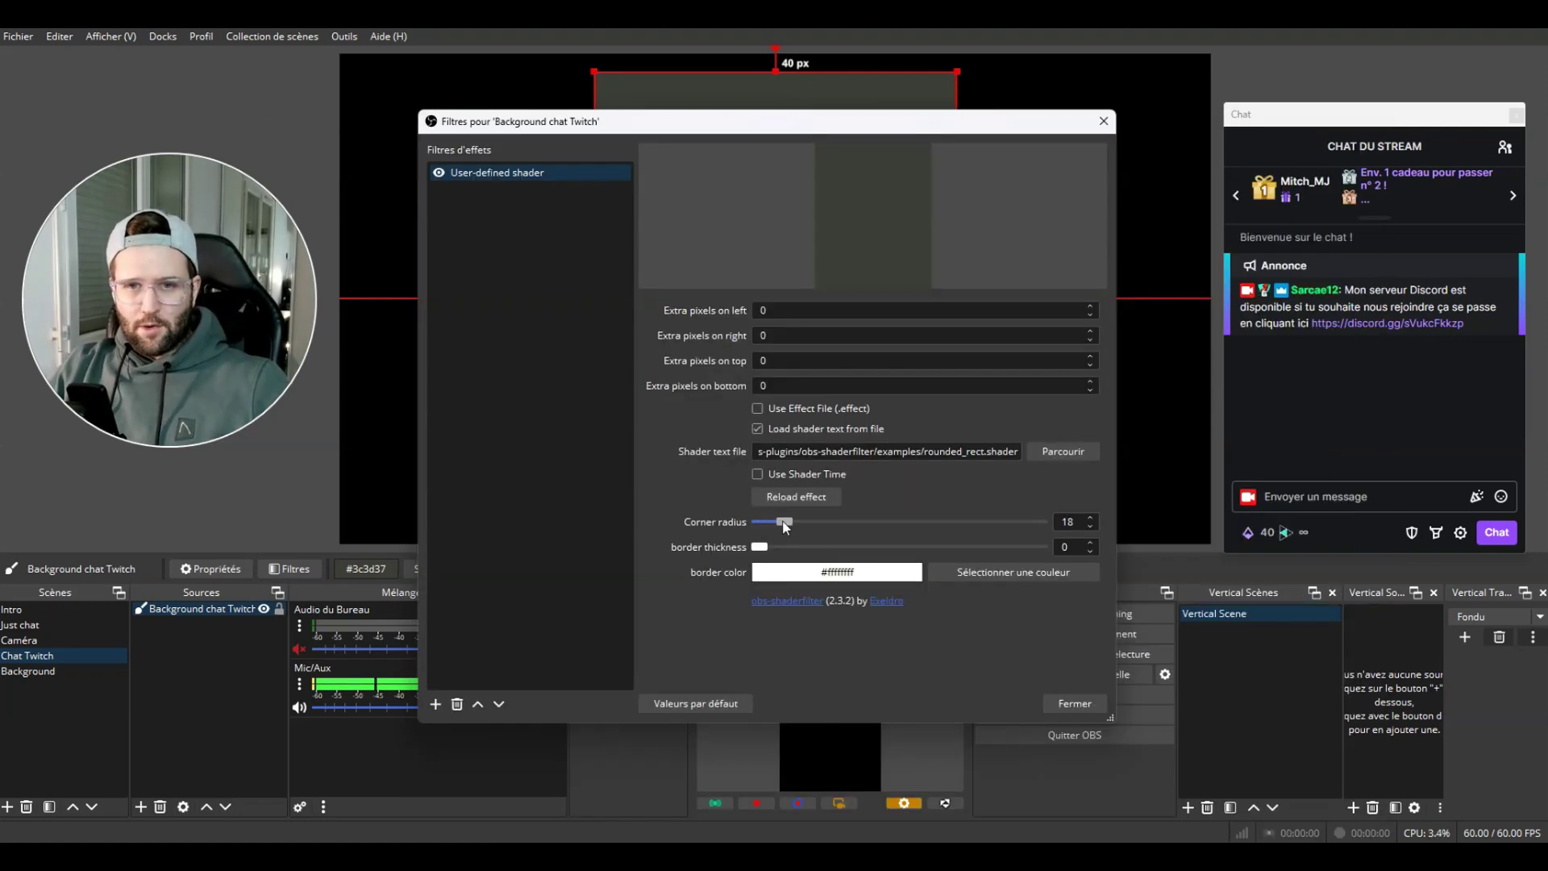
key(Escape)
Add a Correction des couleurs filter to Background chat Twitch and lower its opacity slightly.
right_click(210, 617)
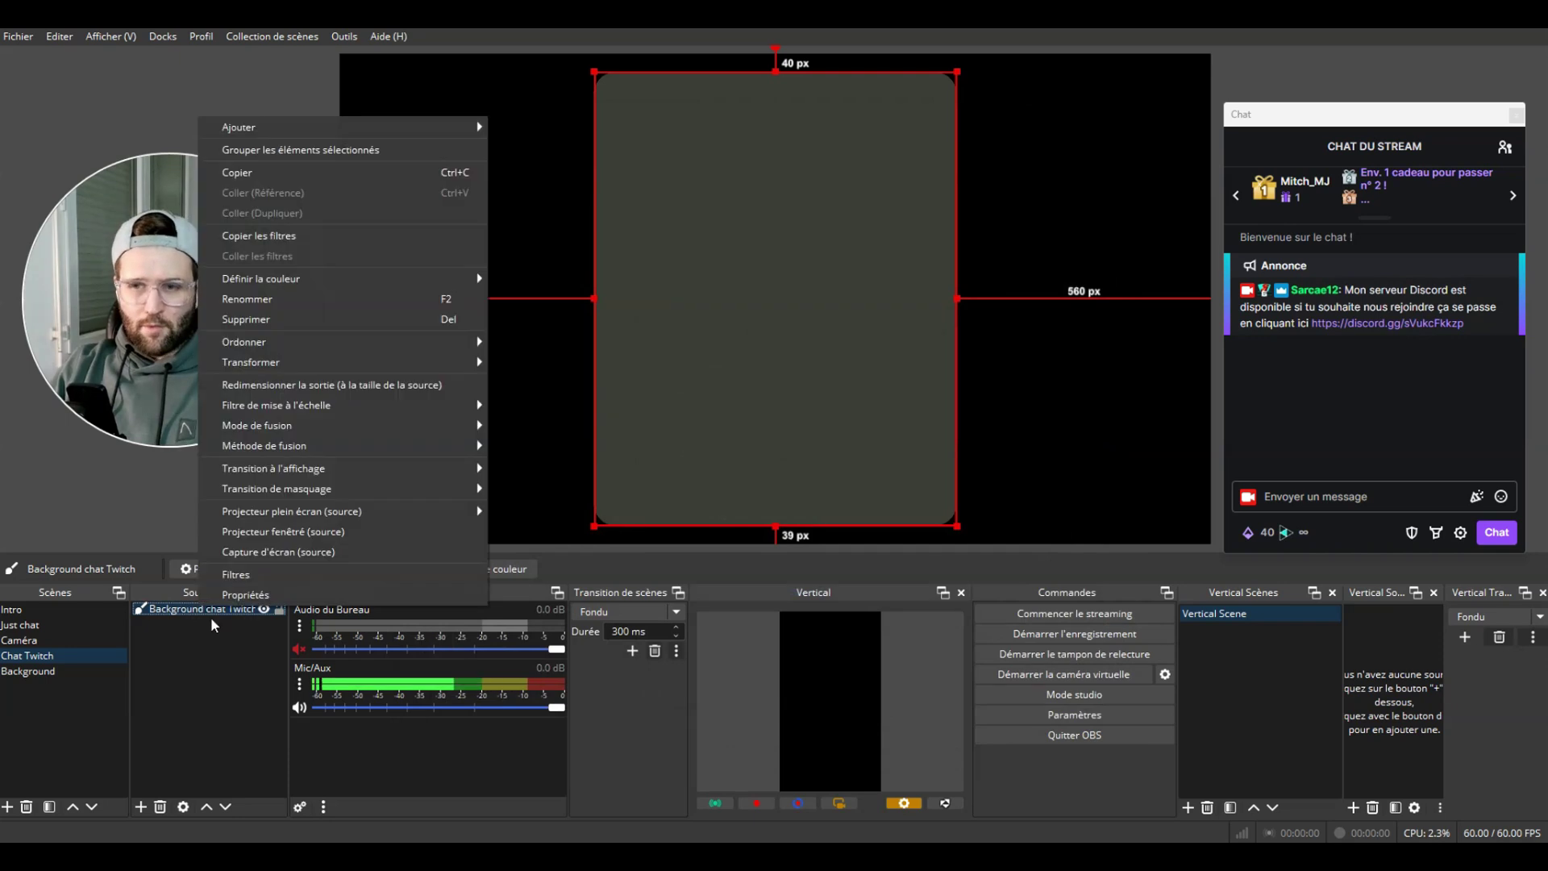
click(240, 575)
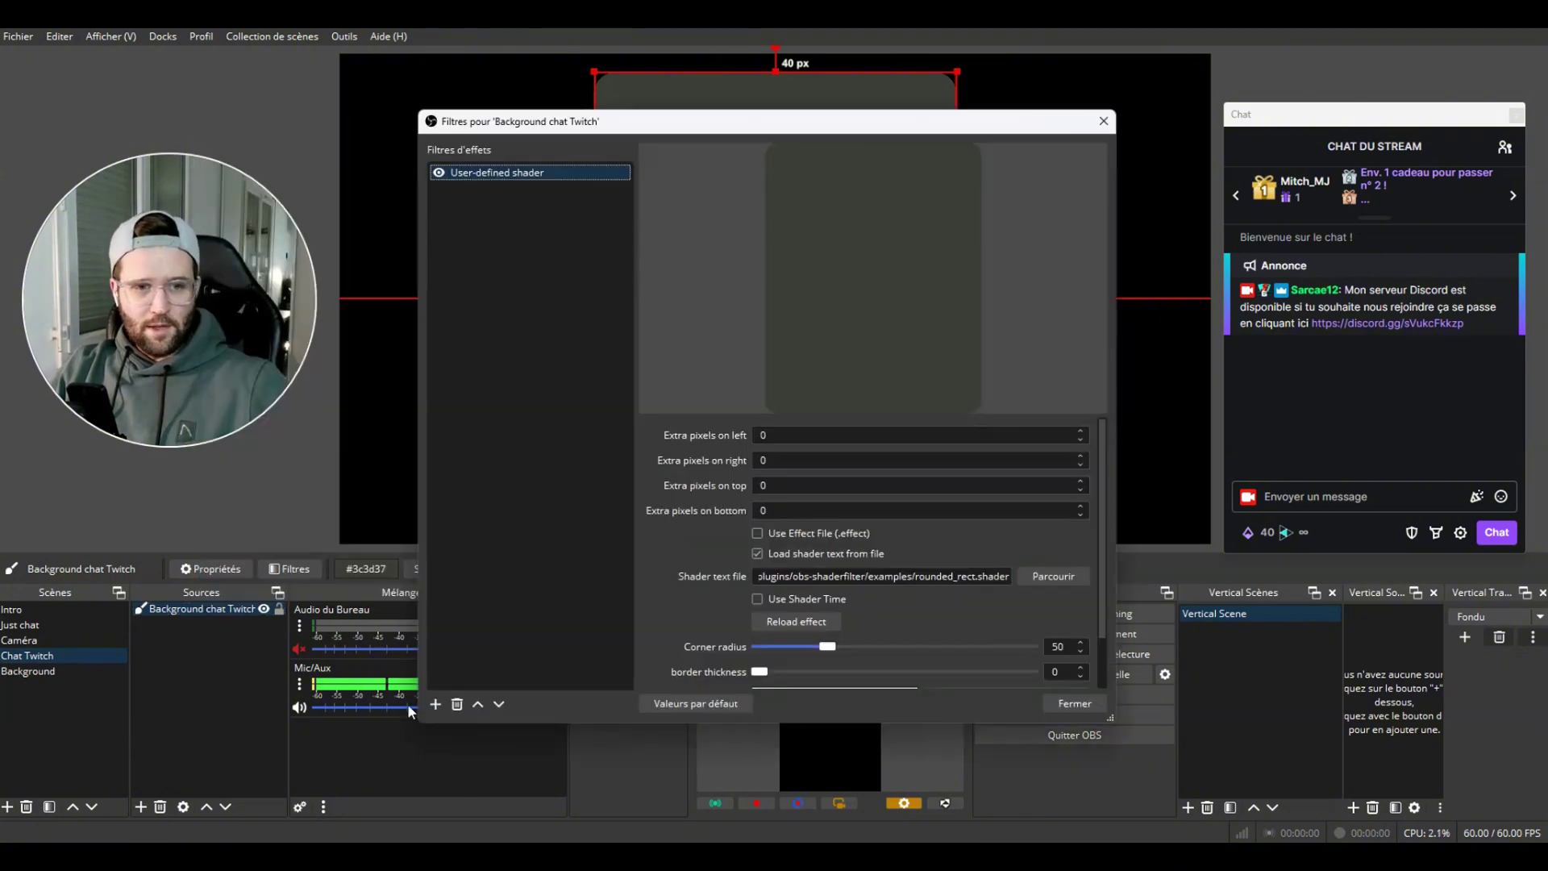
click(436, 703)
click(520, 340)
key(Return)
drag(1032, 594, 1014, 597)
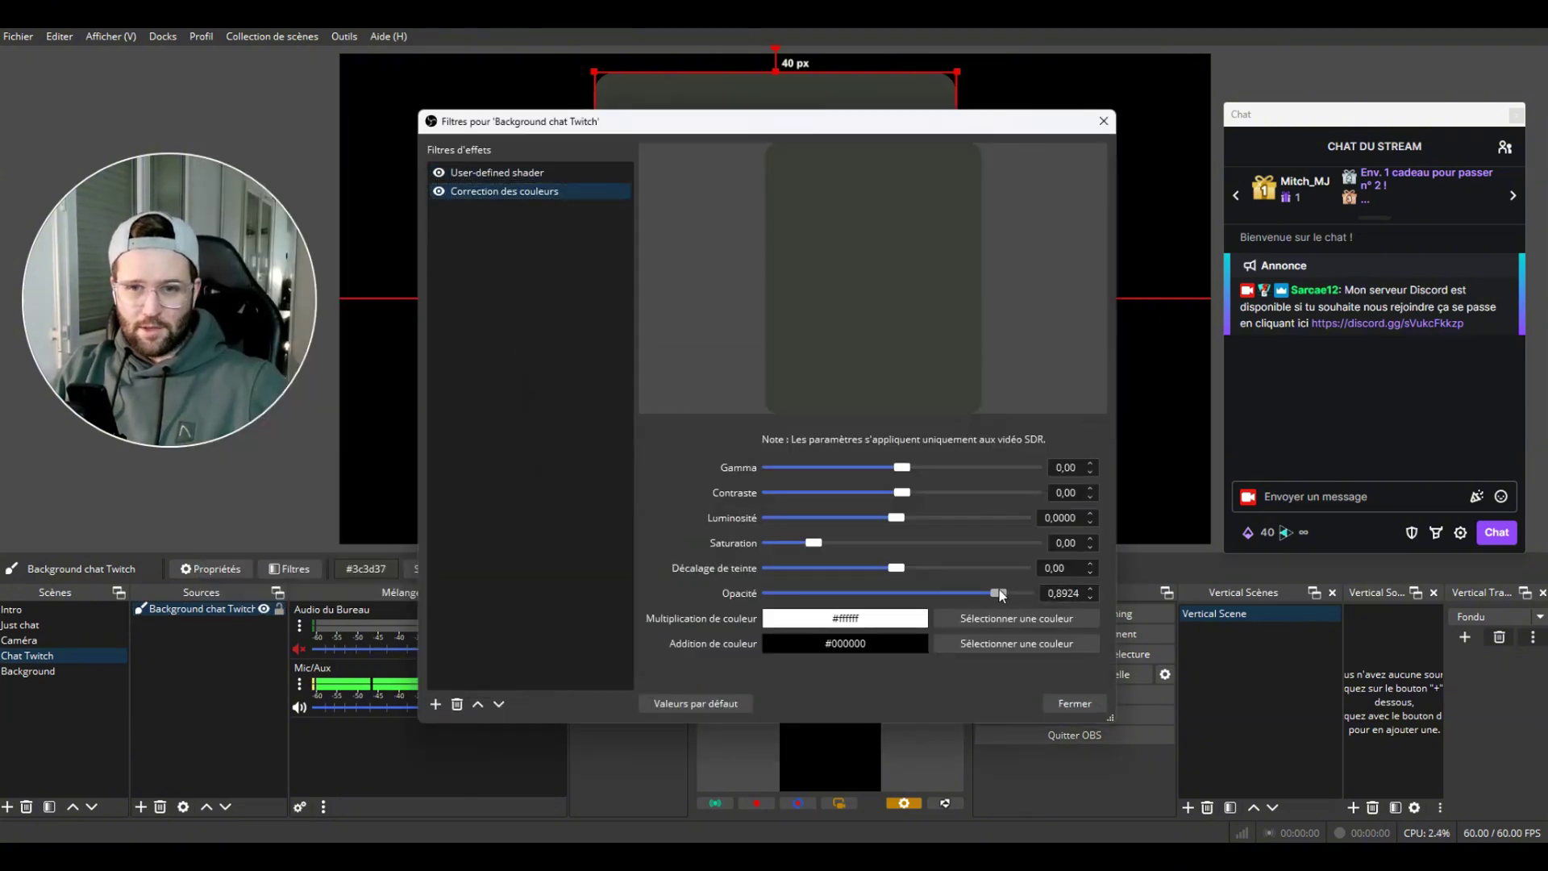
key(Escape)
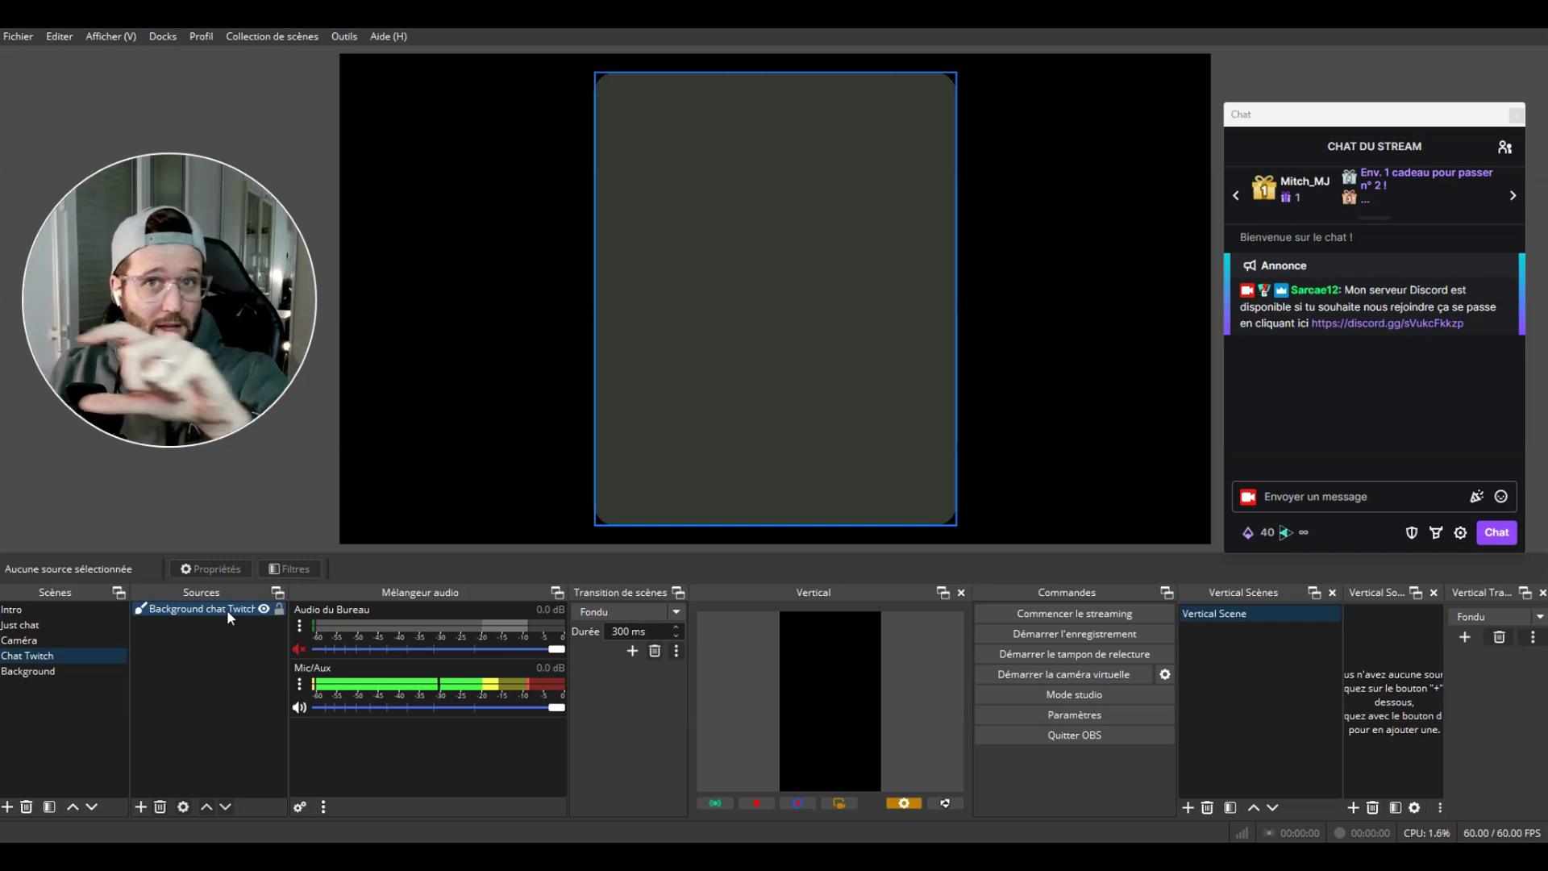
Duplicate the Background chat Twitch source and rename the copy Bannière Chat Lightmode.
right_click(224, 611)
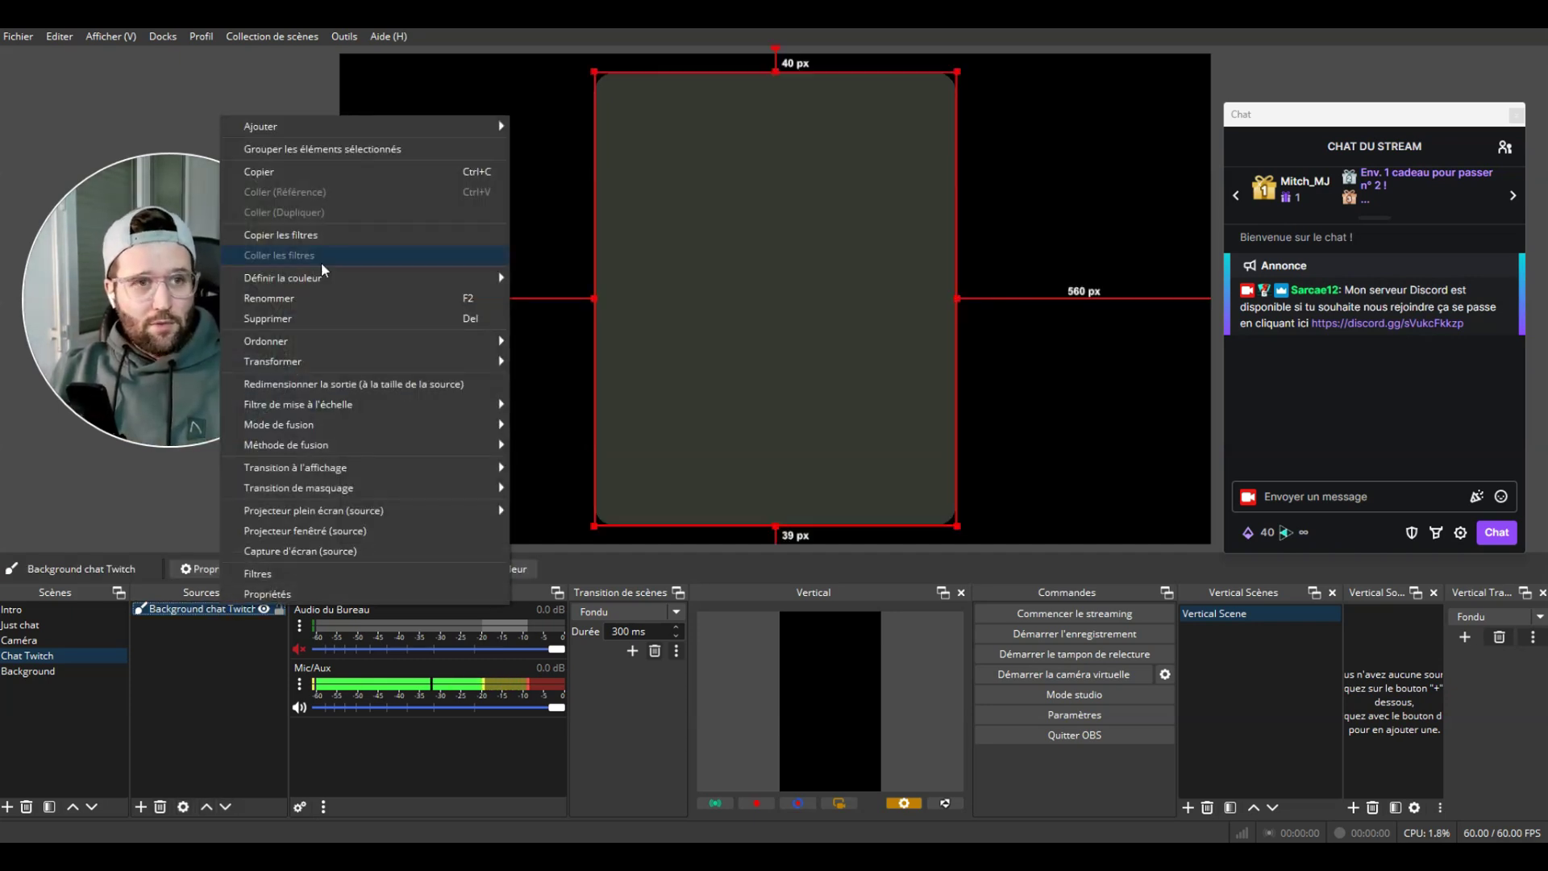
click(407, 173)
key(ctrl+v)
right_click(226, 613)
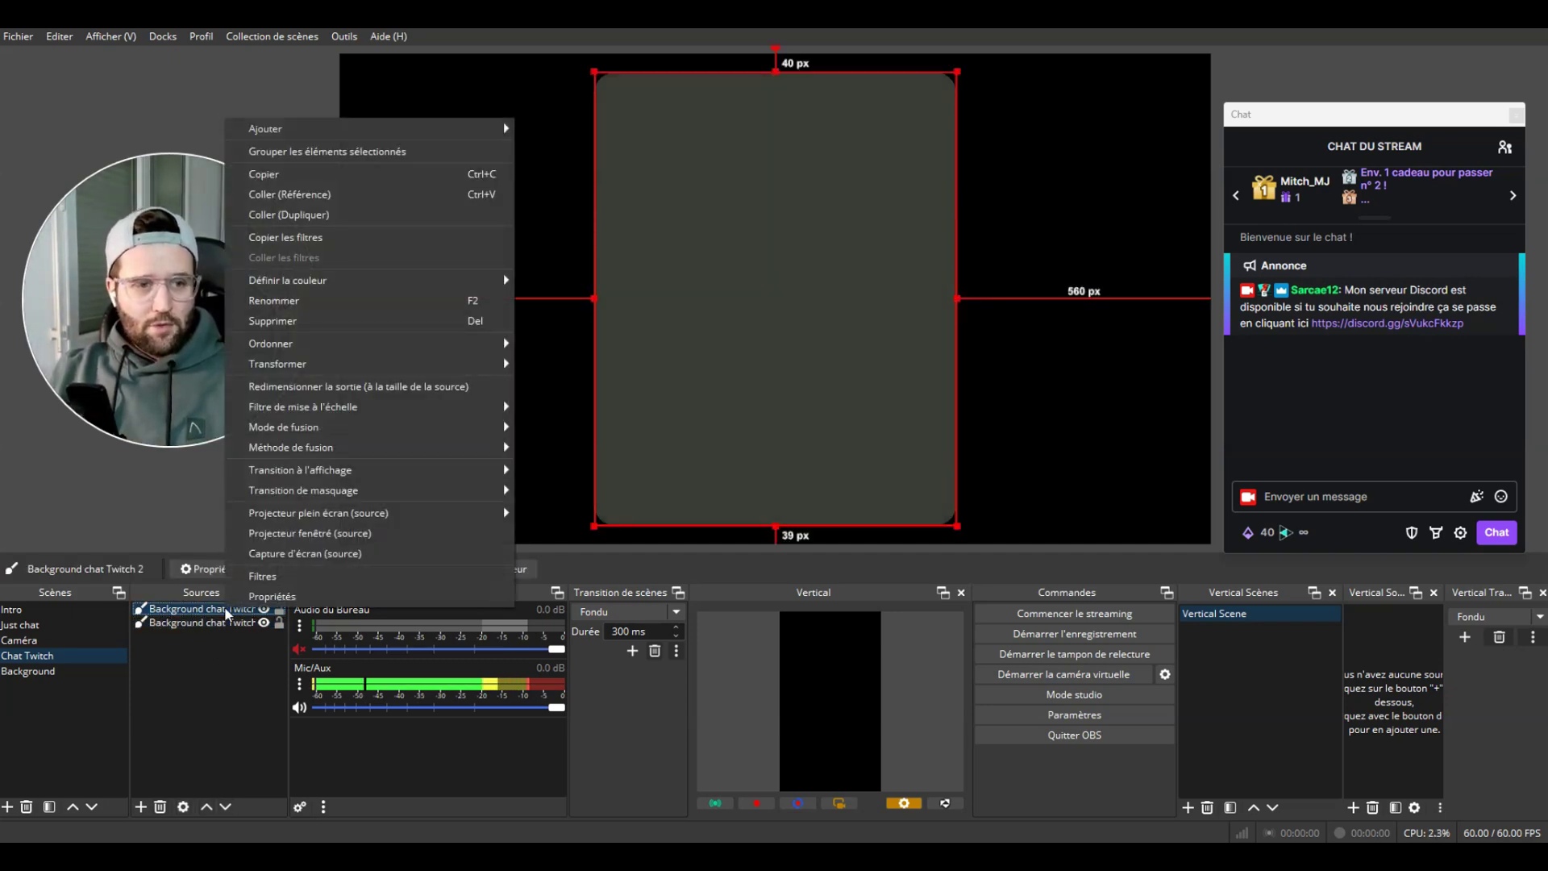
key(F2)
text(Bannière Chat)
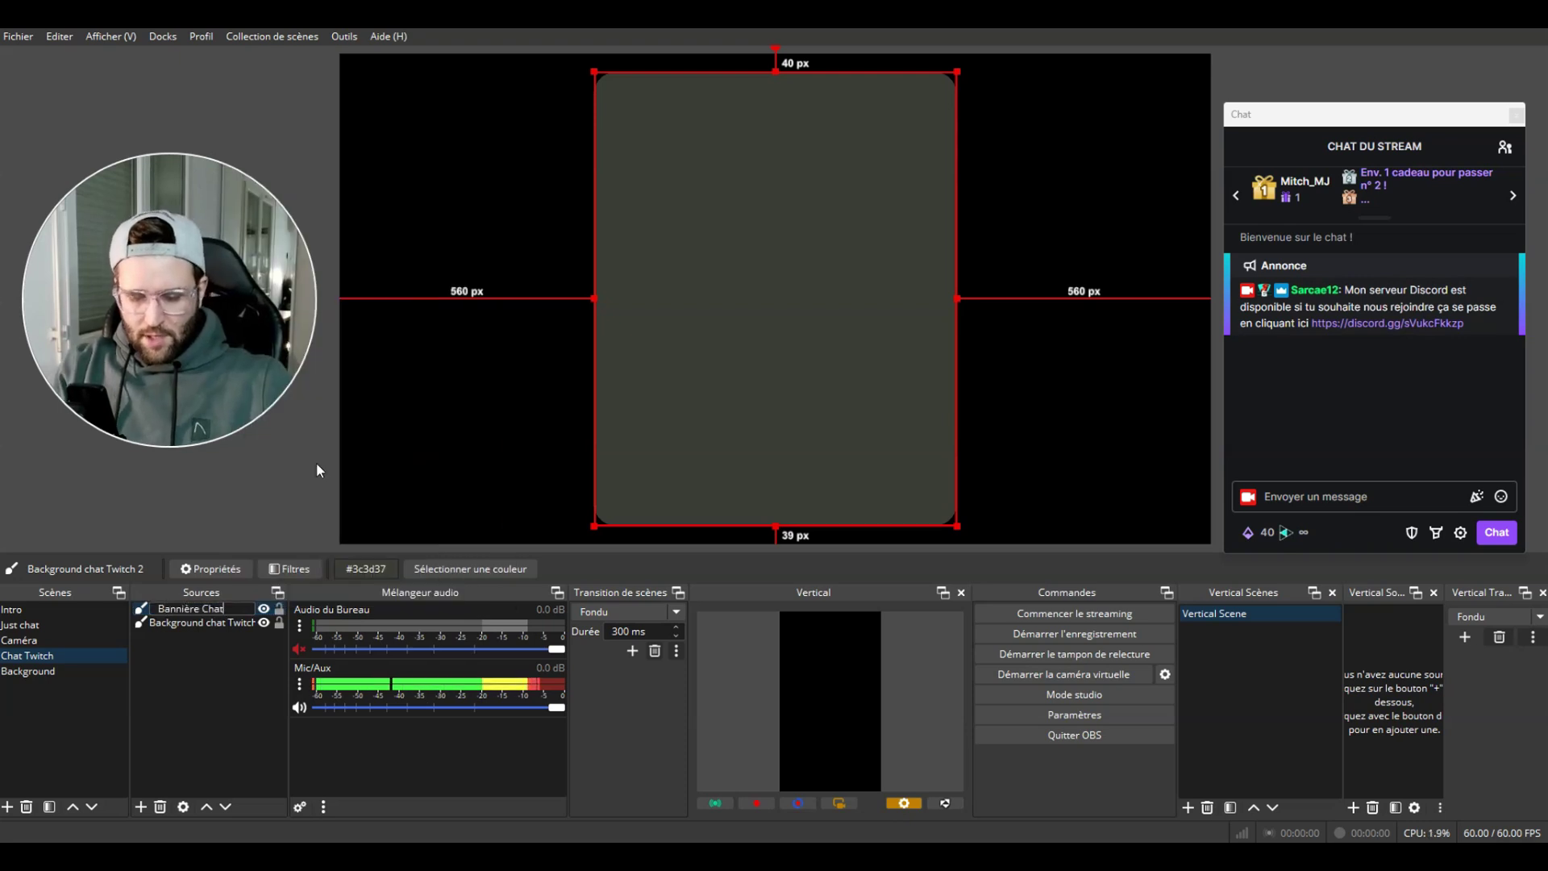
text( Lightmode)
key(Return)
Set the Bannière Chat Lightmode height to 150 and its colour to light blue.
click(452, 485)
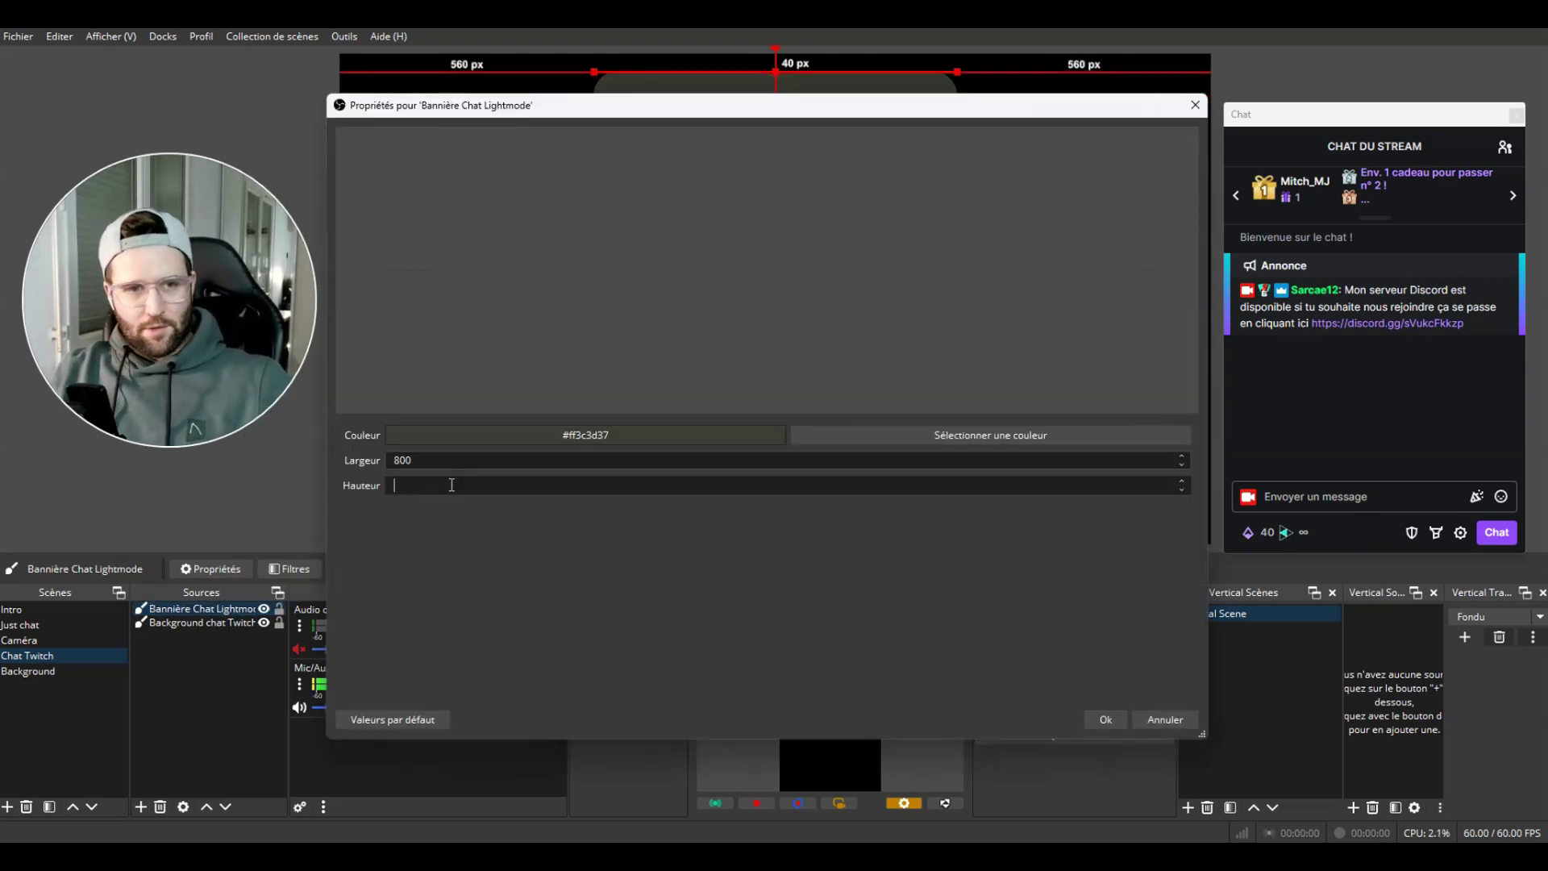
text(150)
click(991, 434)
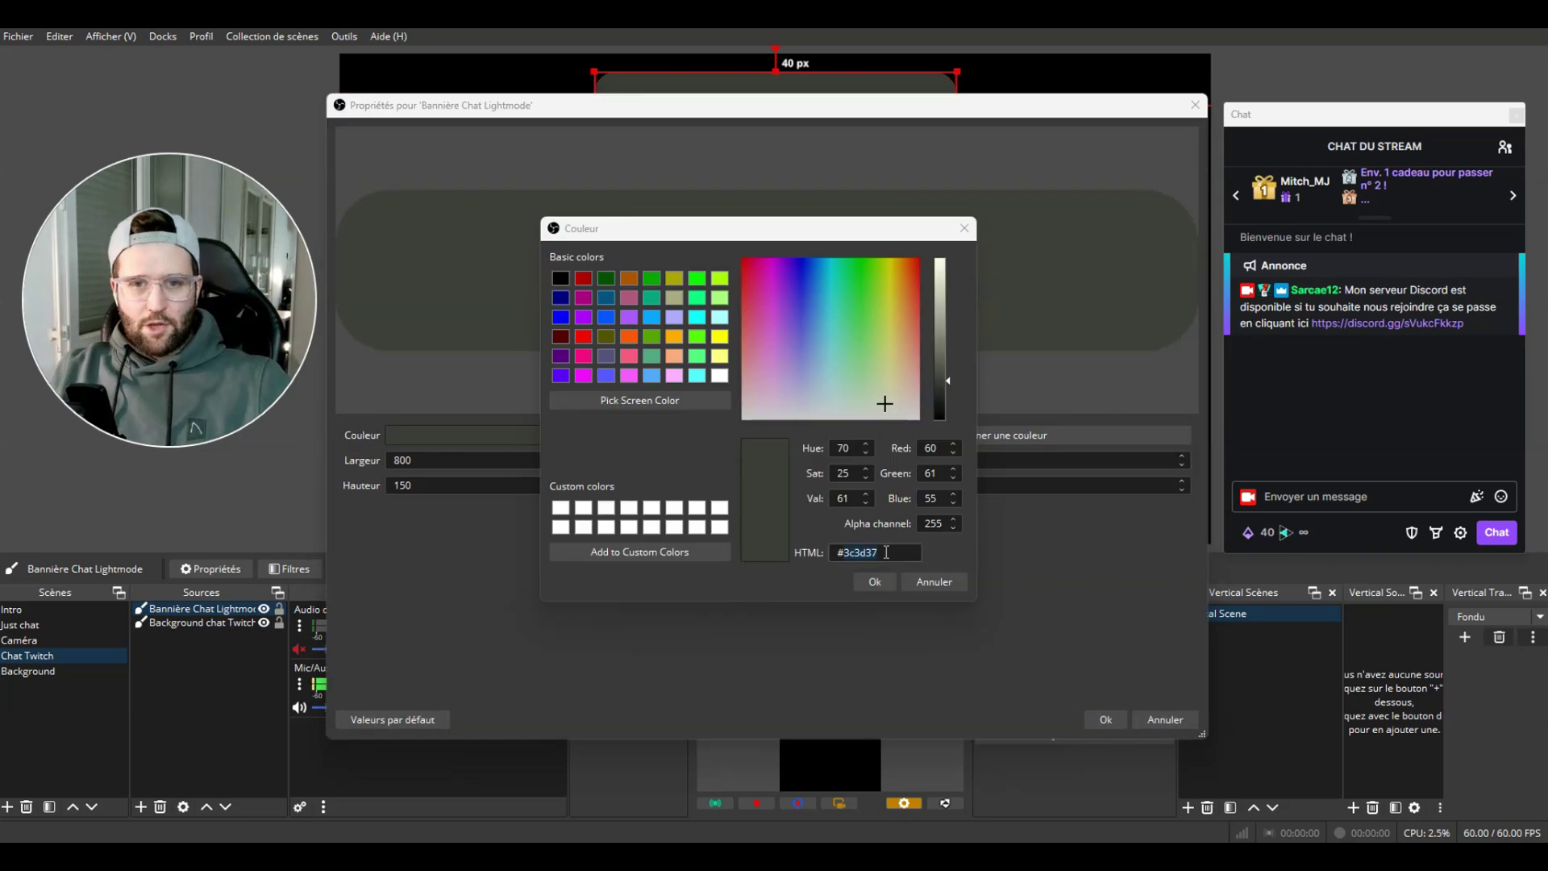
key(Return)
key(Return)
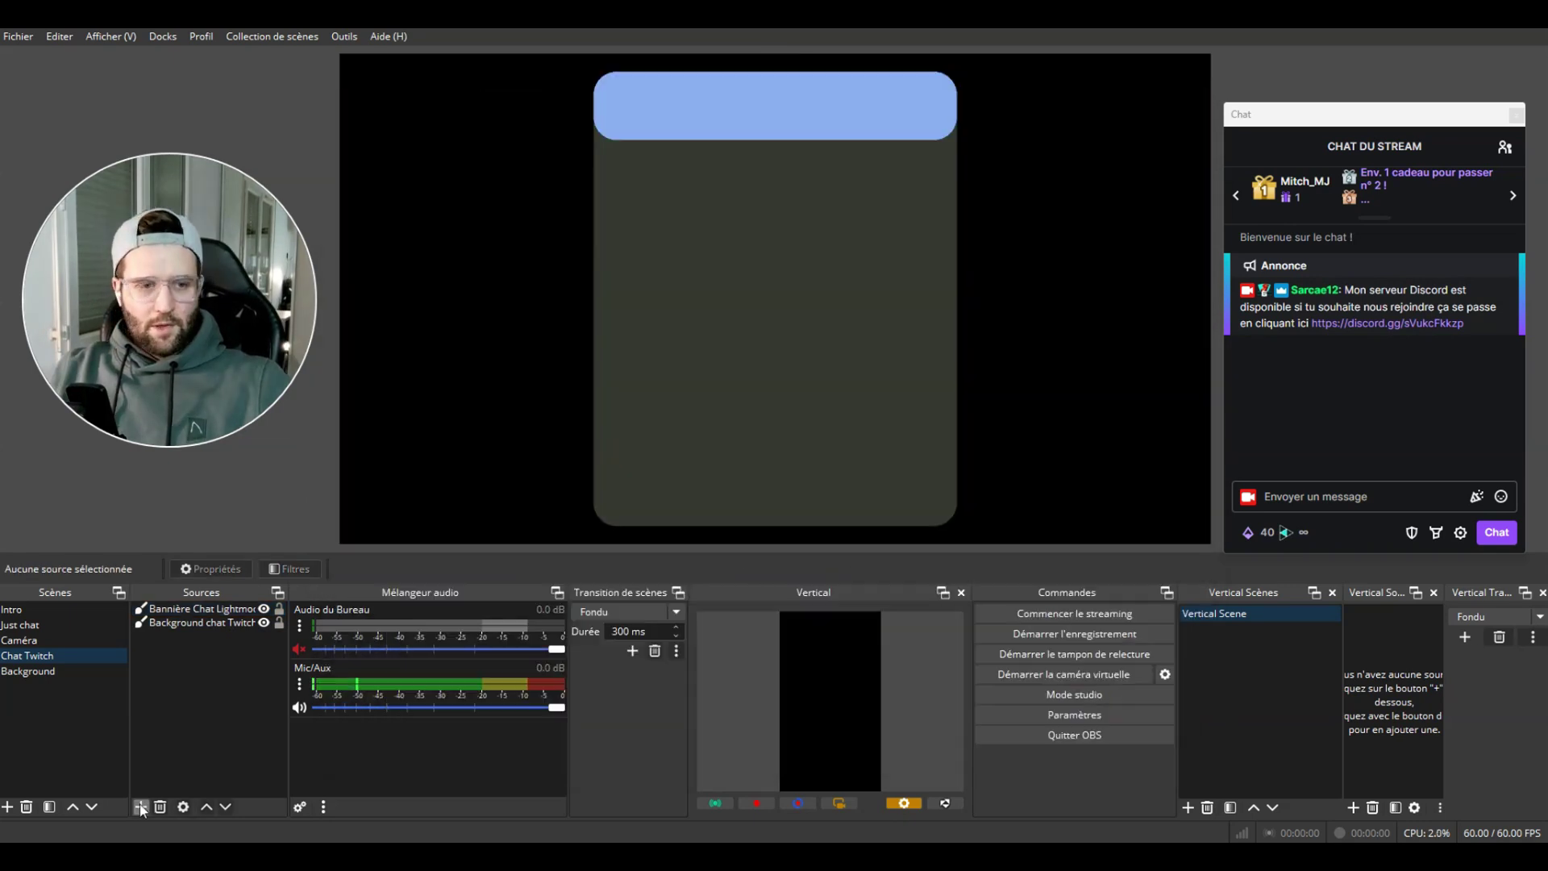
Add a text source named Titre chat reading CHAT in the Zorque font and place it at the banner's left end.
click(139, 805)
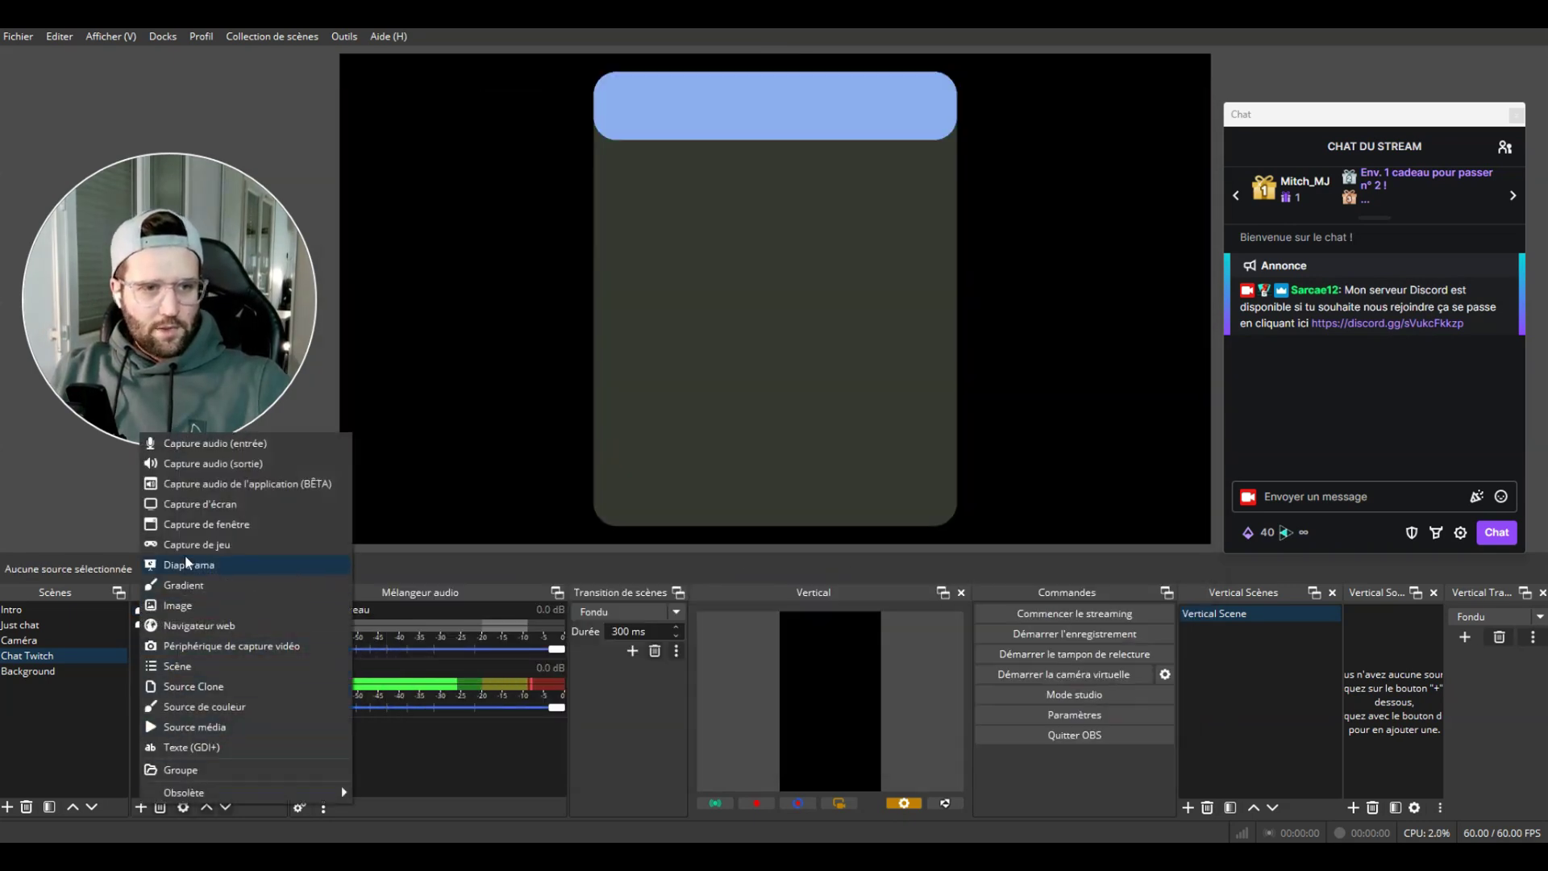
click(191, 747)
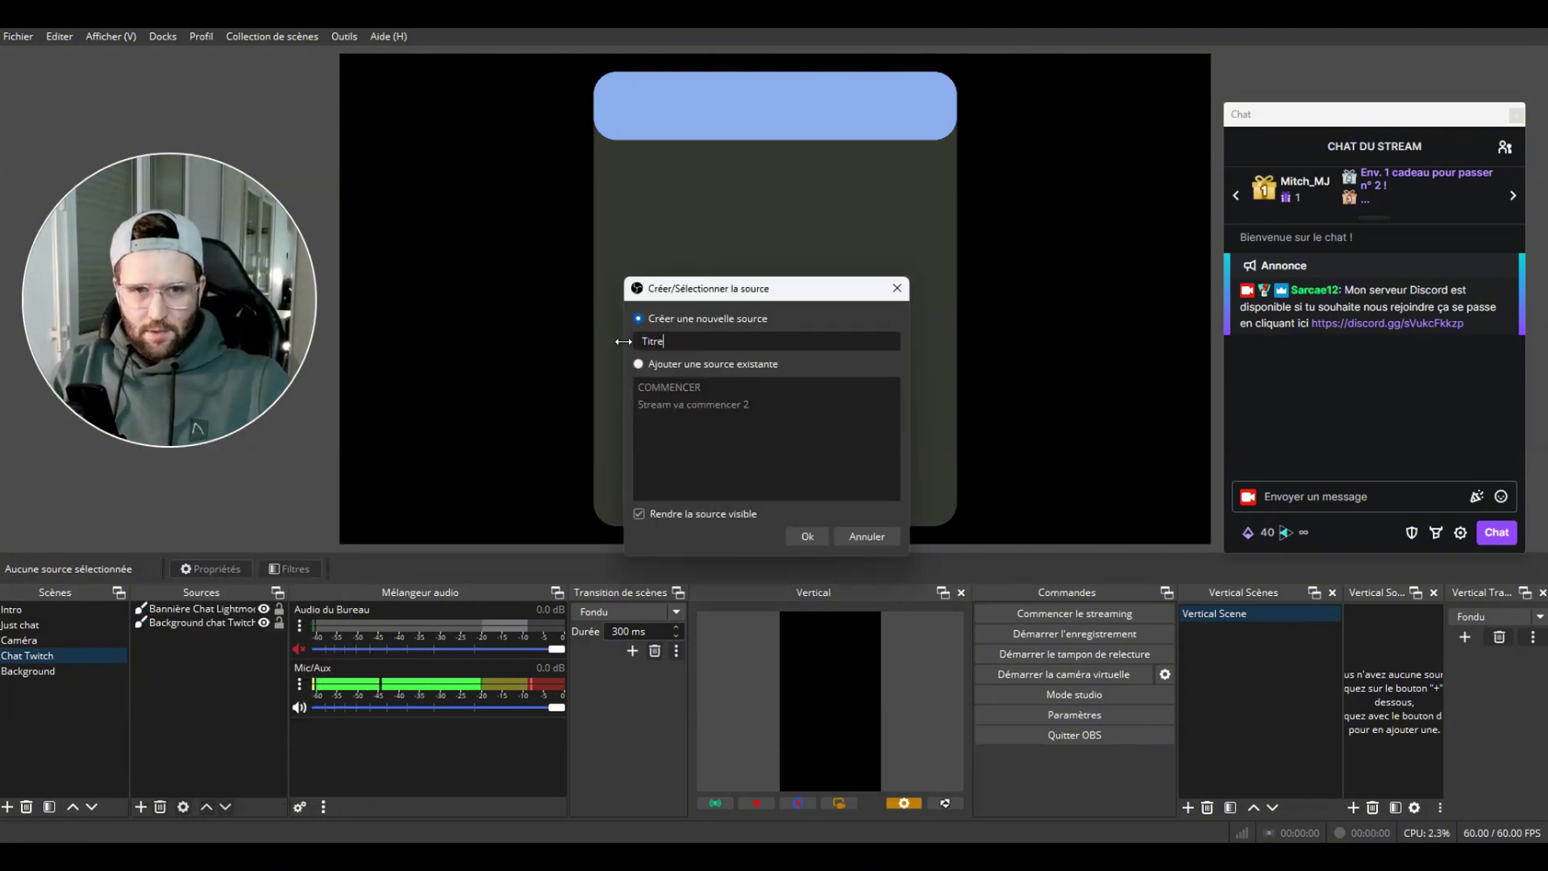
text(Titre chat)
key(Return)
text(CHAT)
click(1008, 434)
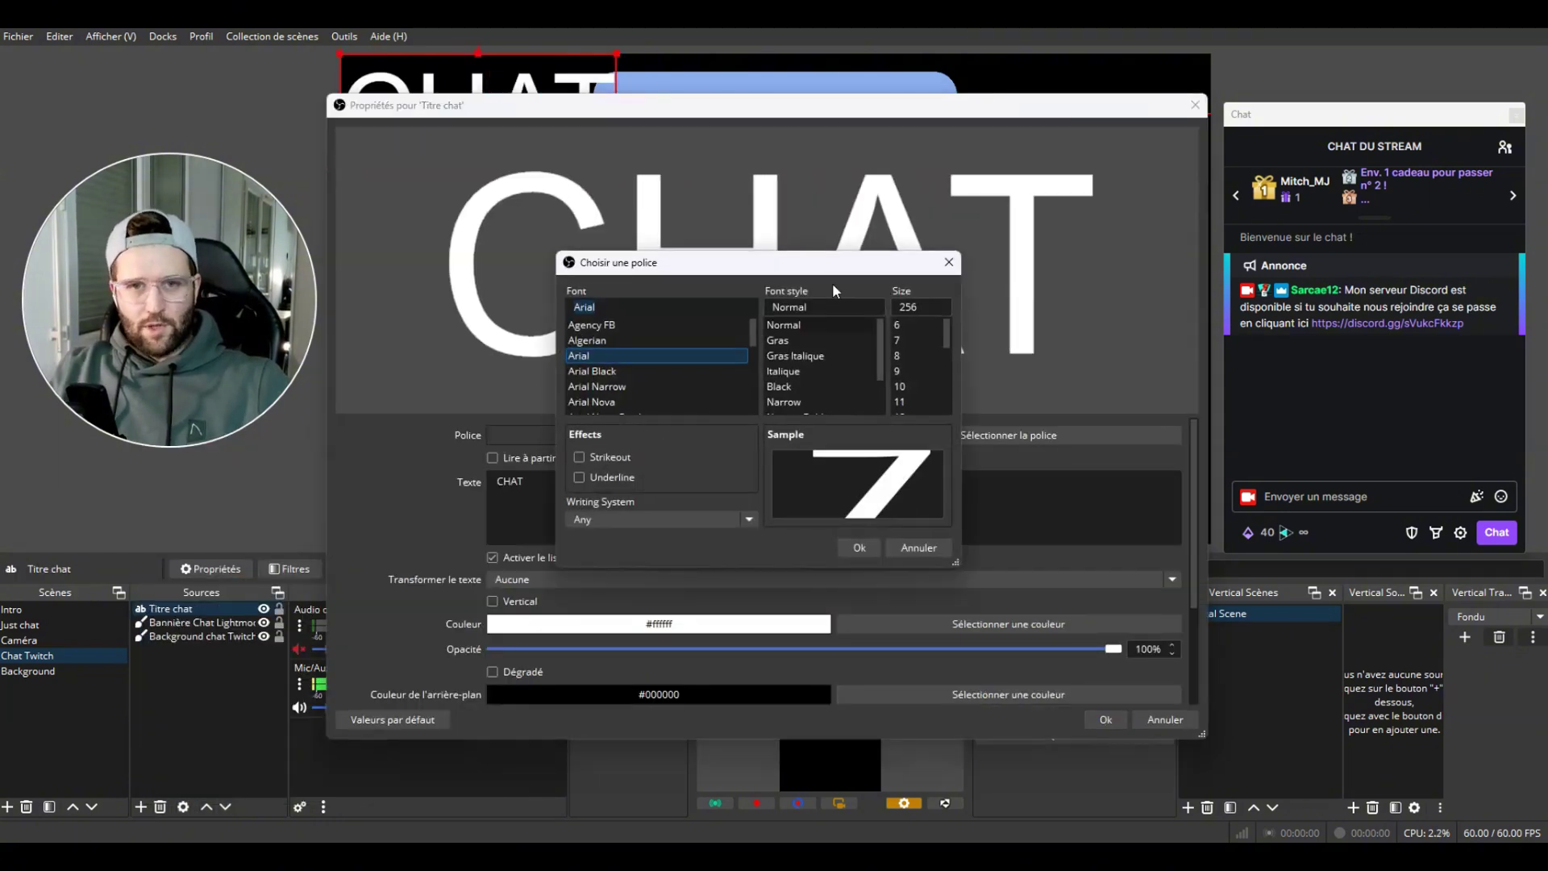
key(Return)
key(Return)
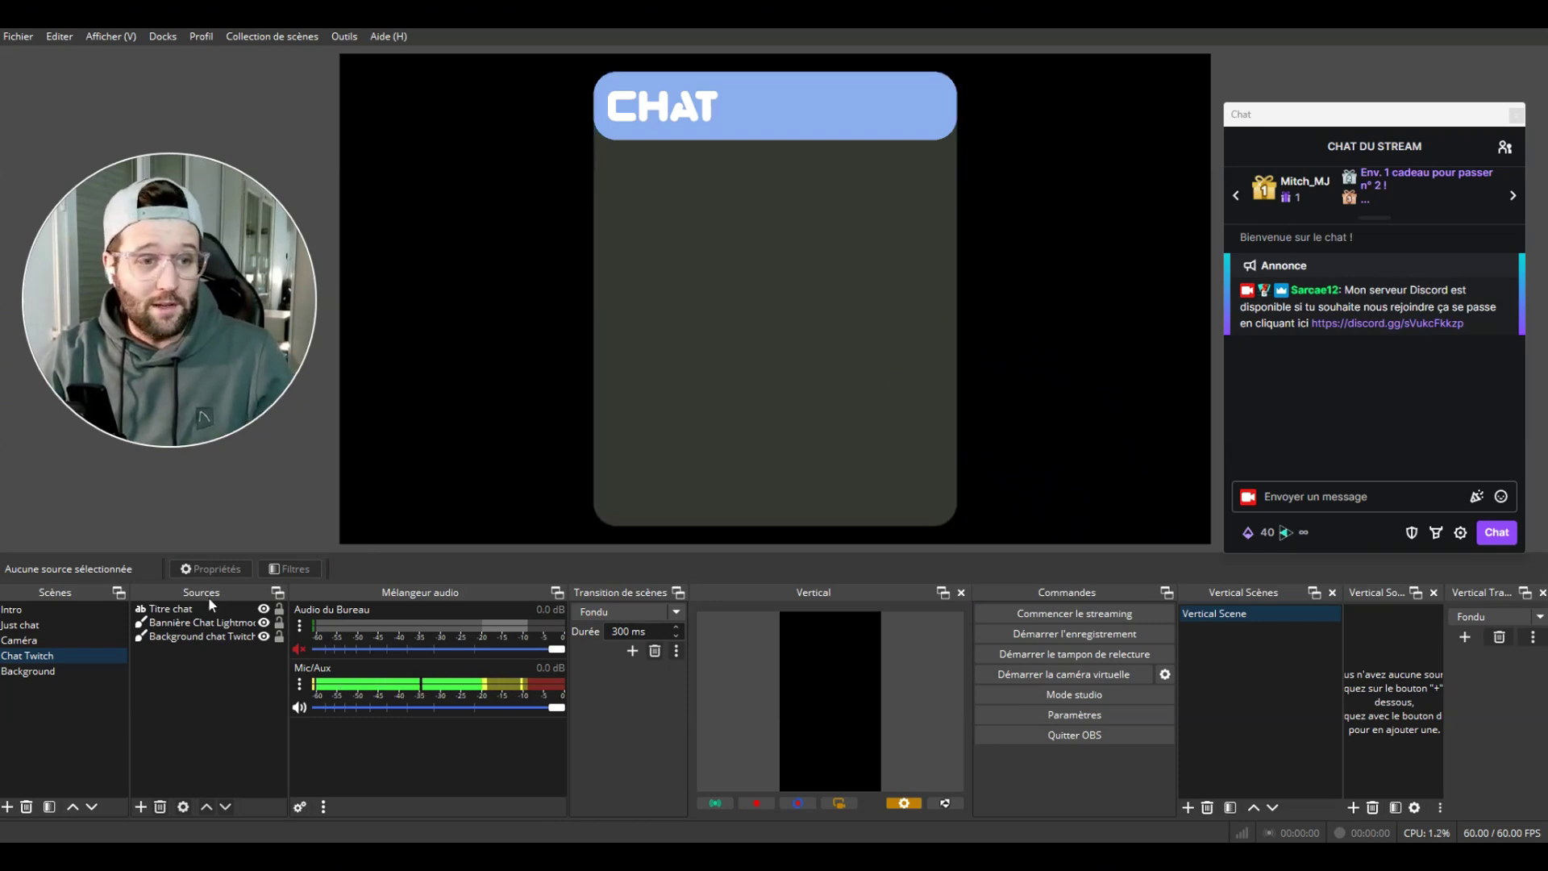
Duplicate Background chat Twitch as Background chat Twitch darkmode and darken its colour to near black.
click(196, 635)
right_click(200, 635)
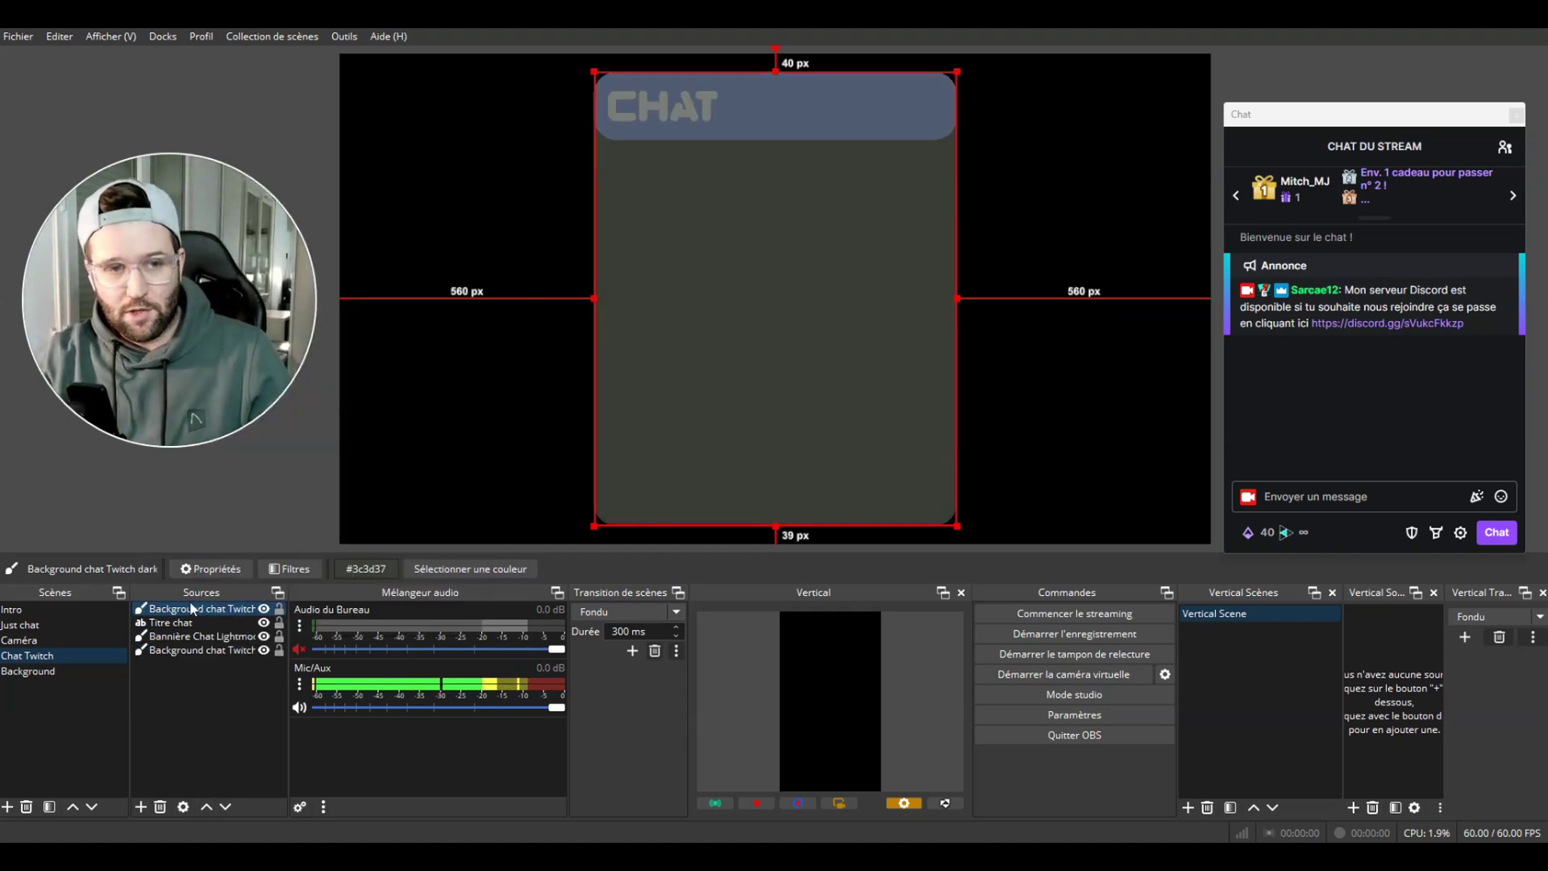
double_click(191, 611)
click(978, 437)
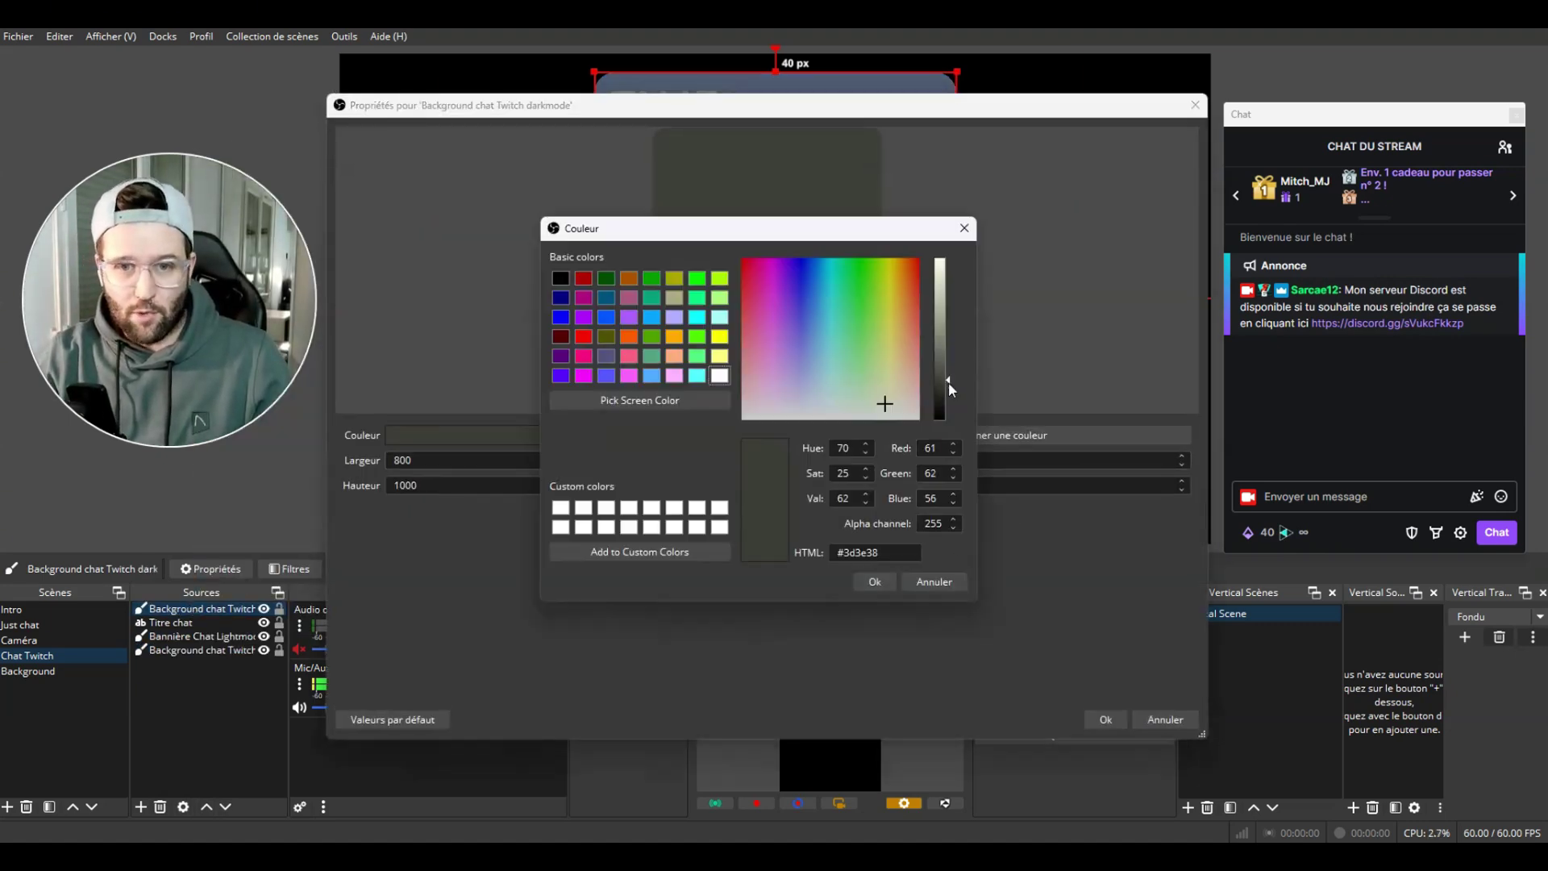
Duplicate Bannière Chat Lightmode and set the copy's colour to #cdffd8.
click(214, 635)
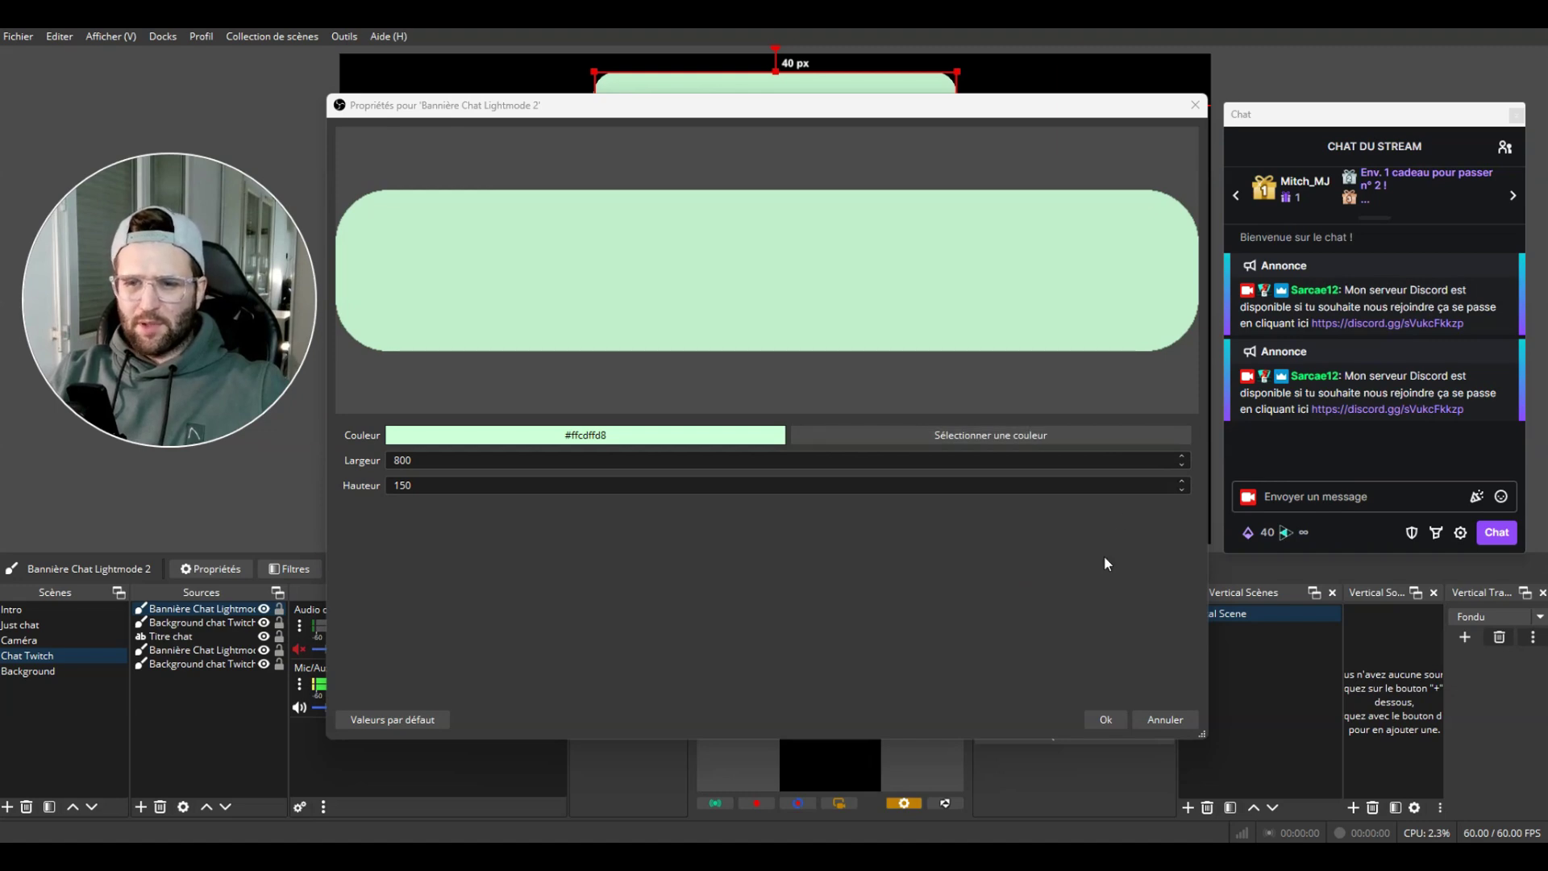
key(Return)
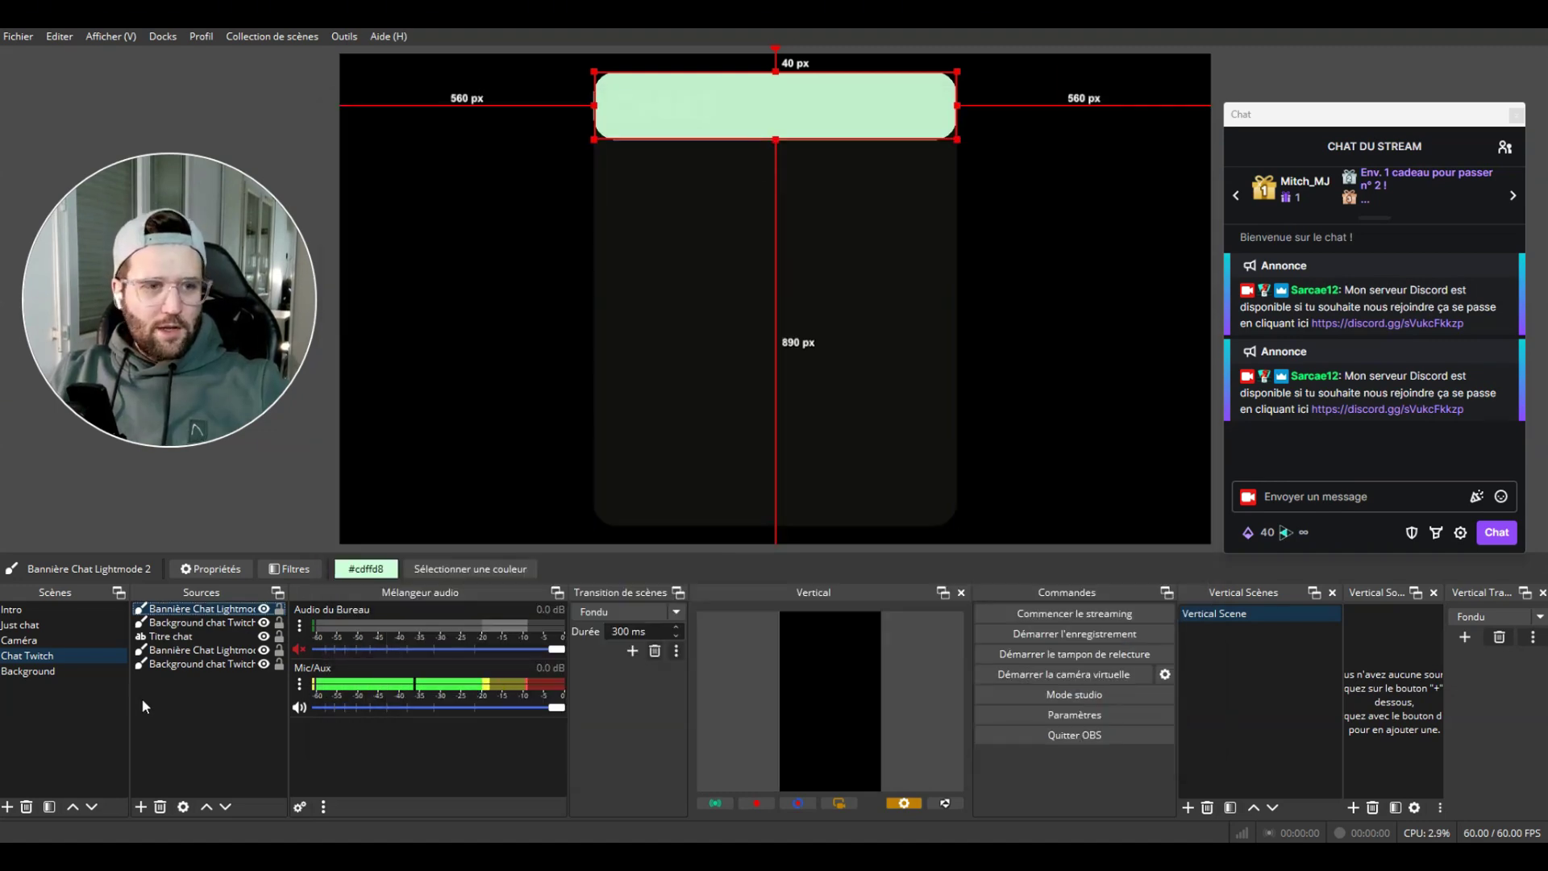
Duplicate the Titre chat text source and set the copy's text colour to #000000.
click(178, 636)
right_click(184, 637)
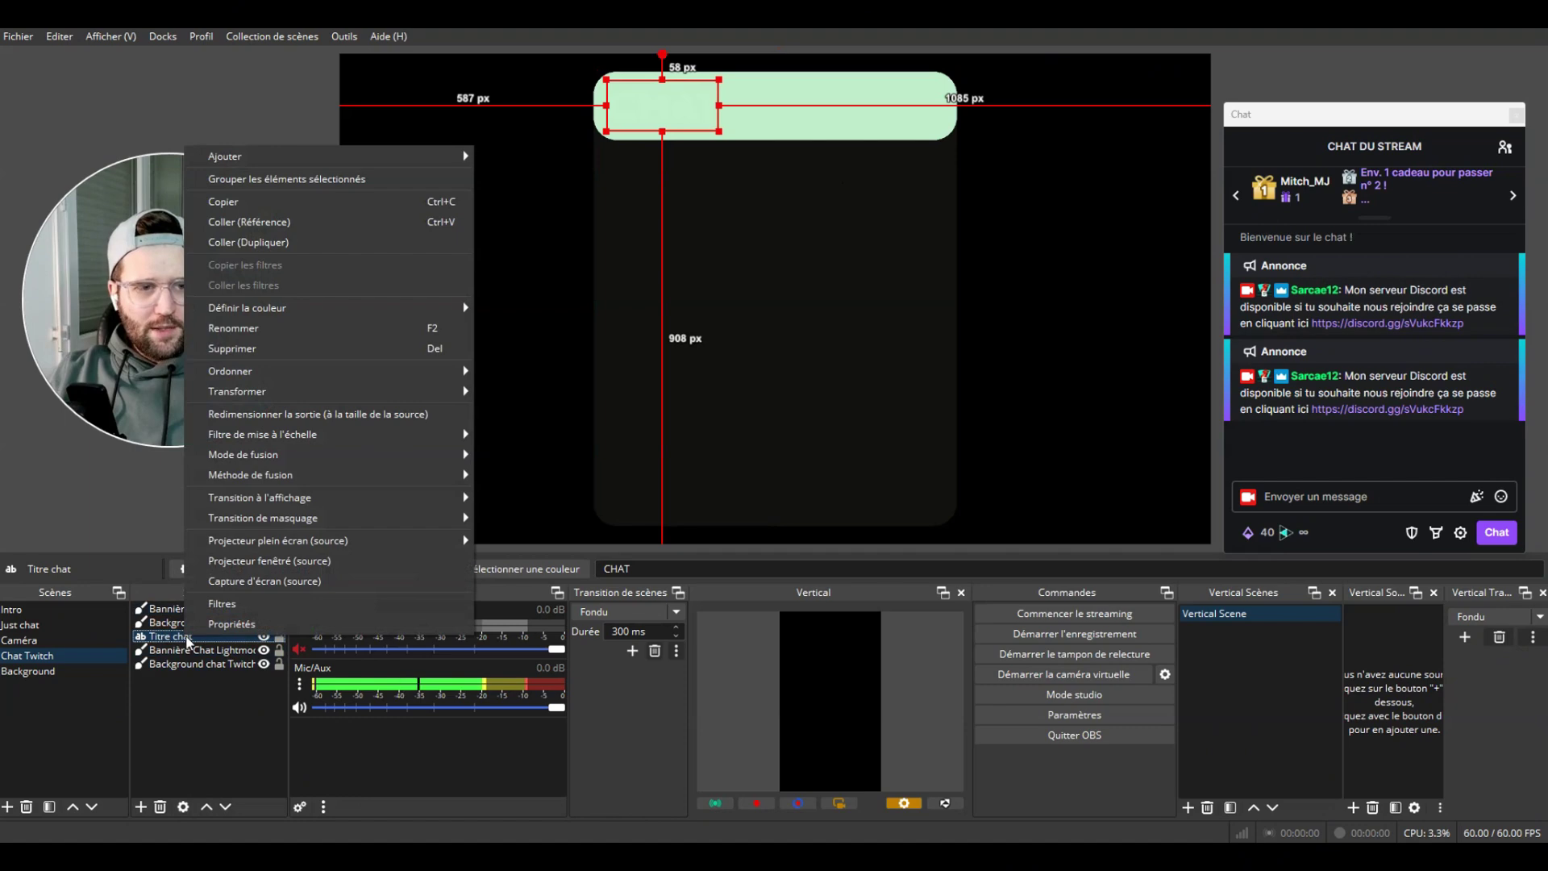
click(249, 242)
double_click(201, 610)
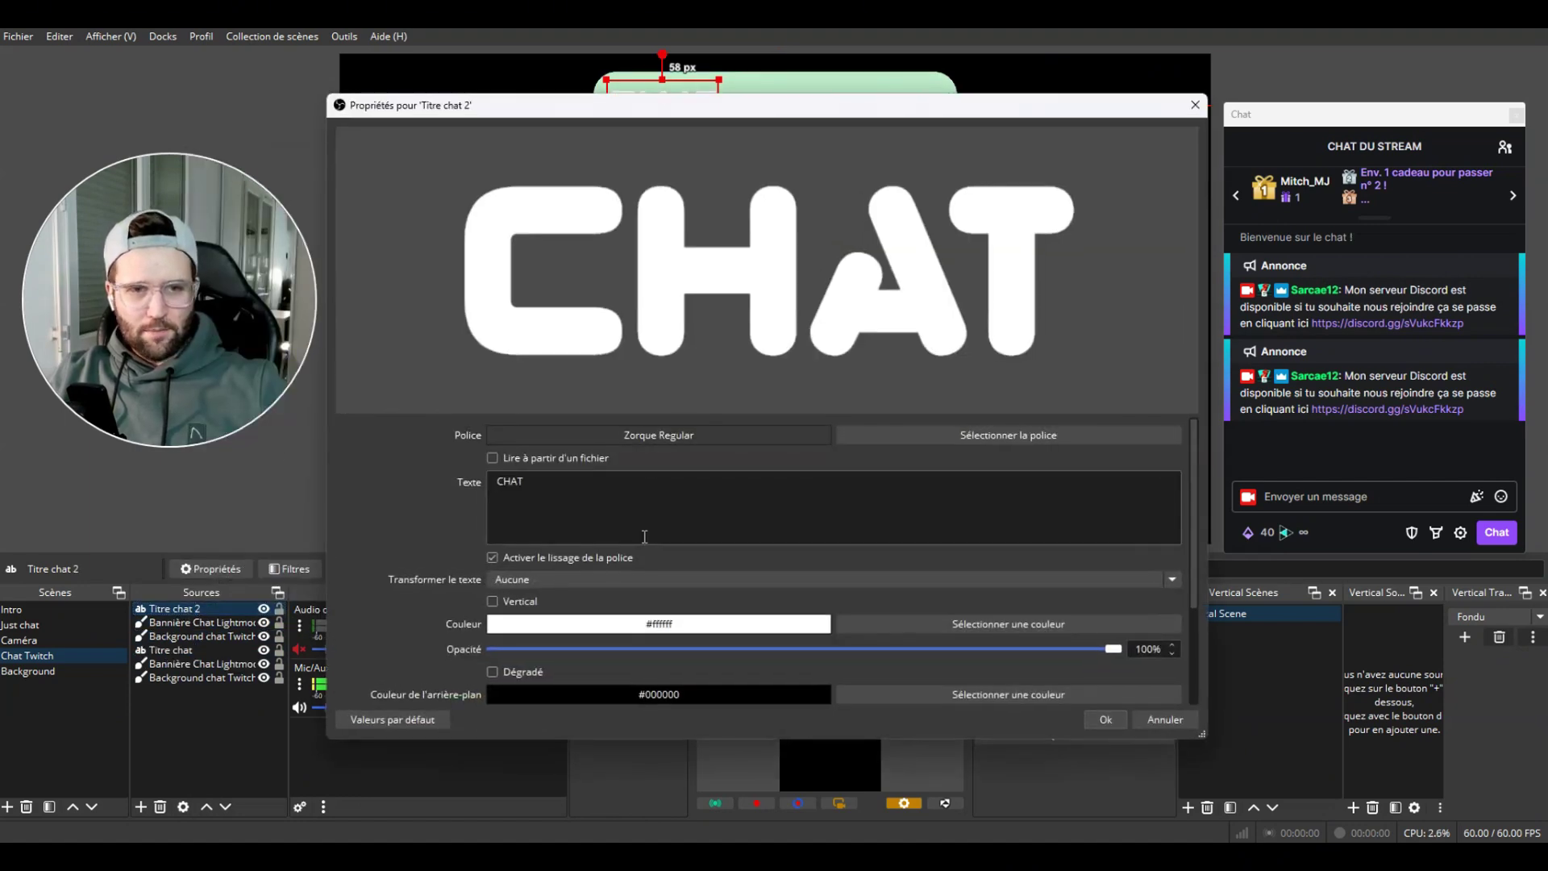
click(1037, 623)
click(948, 324)
drag(949, 327, 948, 427)
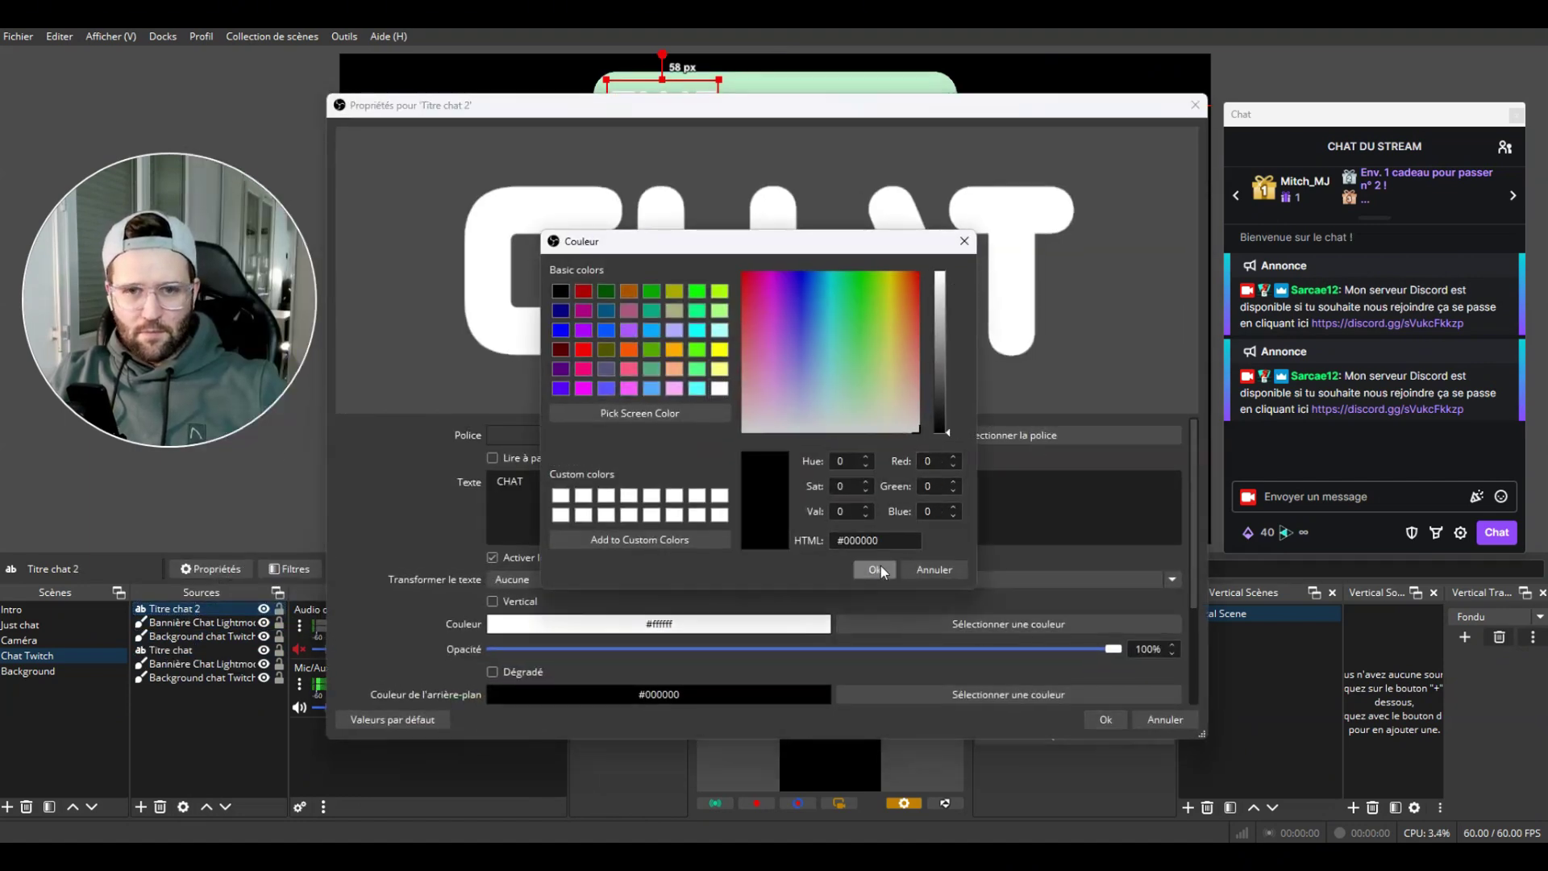
click(875, 569)
click(1105, 719)
Group the dark sources as Chat Dark mode and the light ones as Chat Lightmode, toggling the dark group's visibility to compare them.
shift+click(221, 632)
right_click(221, 633)
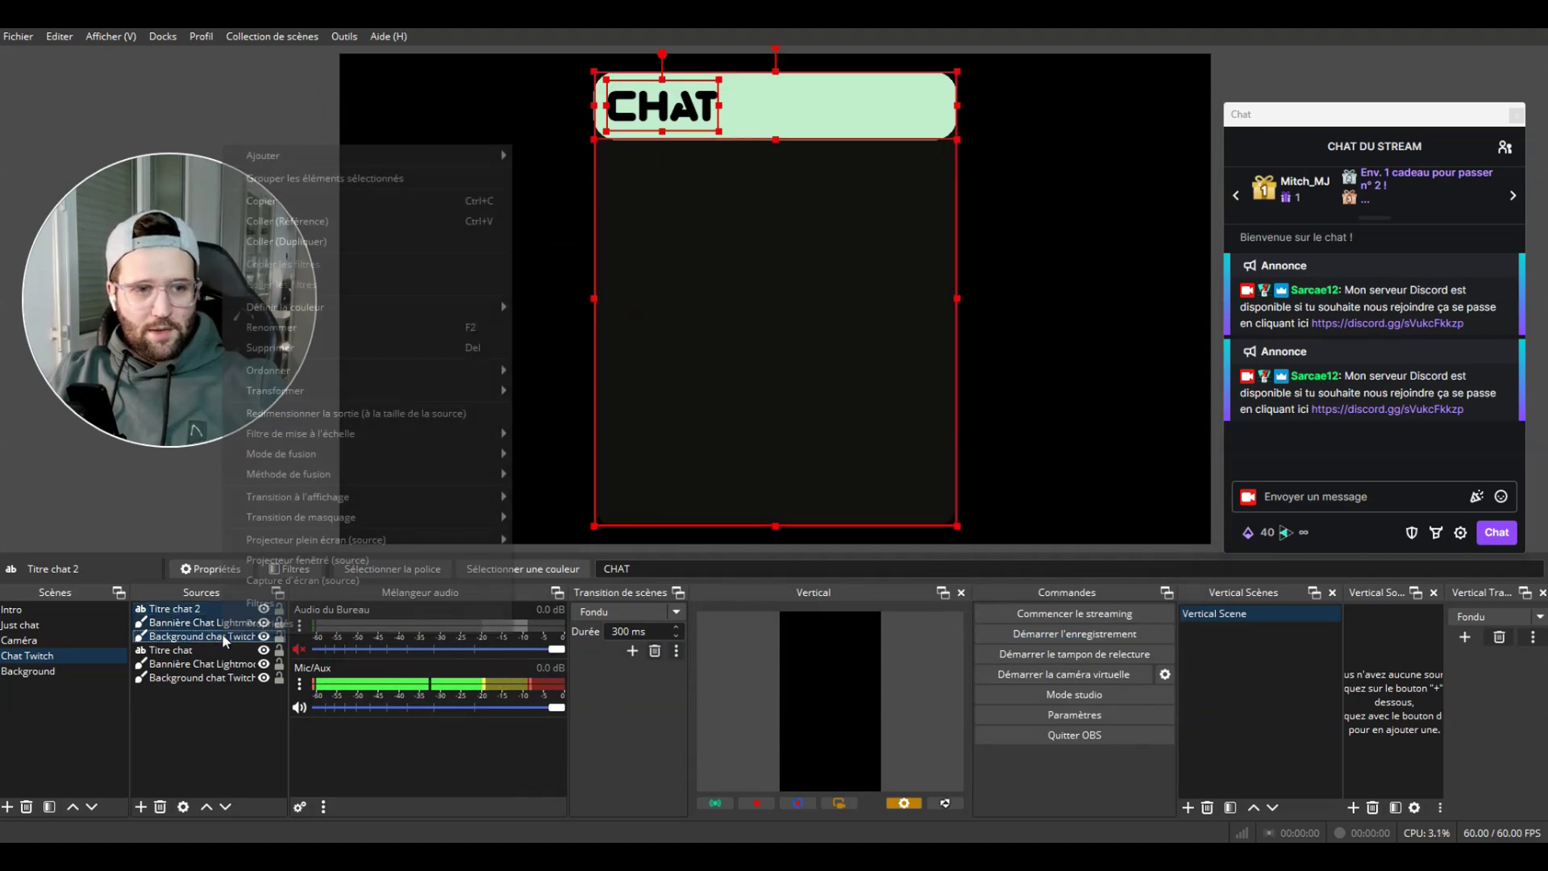
click(330, 284)
text(Chat Dark mode)
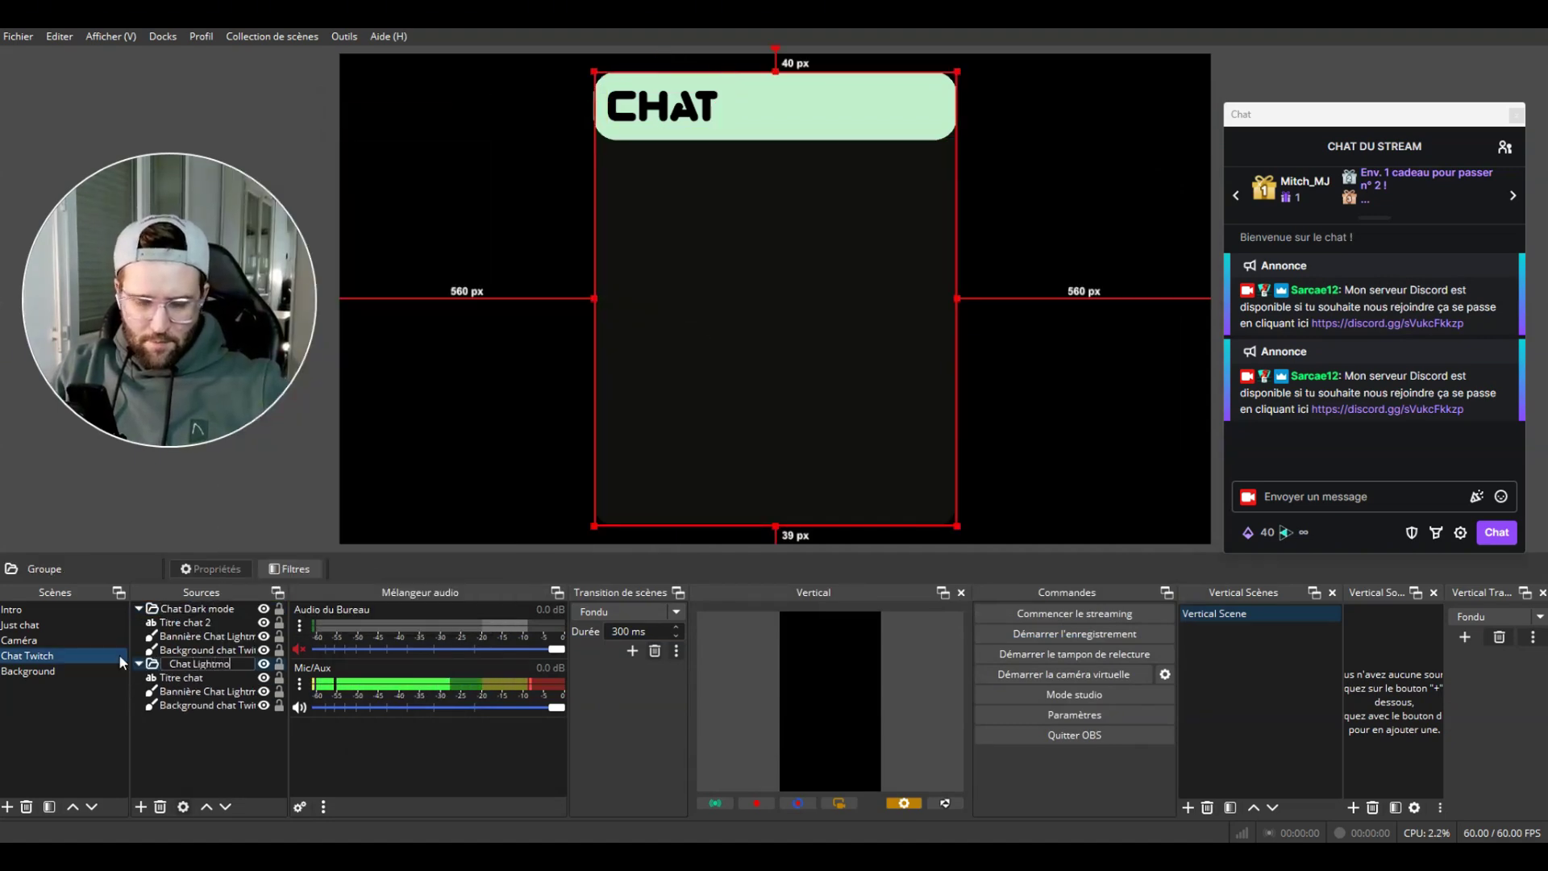
text(de)
click(263, 609)
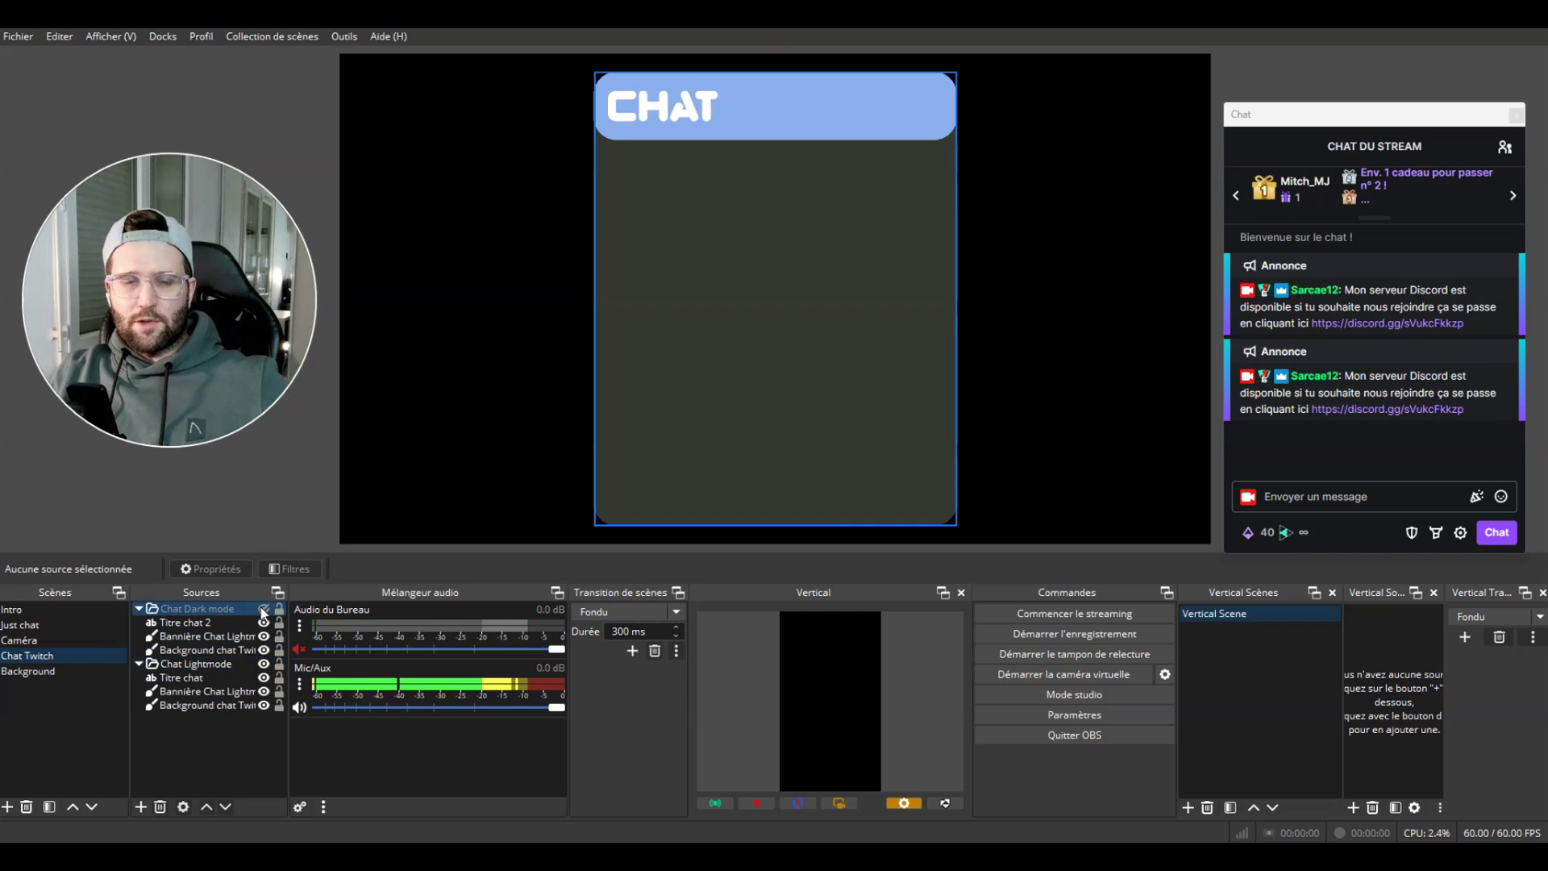
click(263, 608)
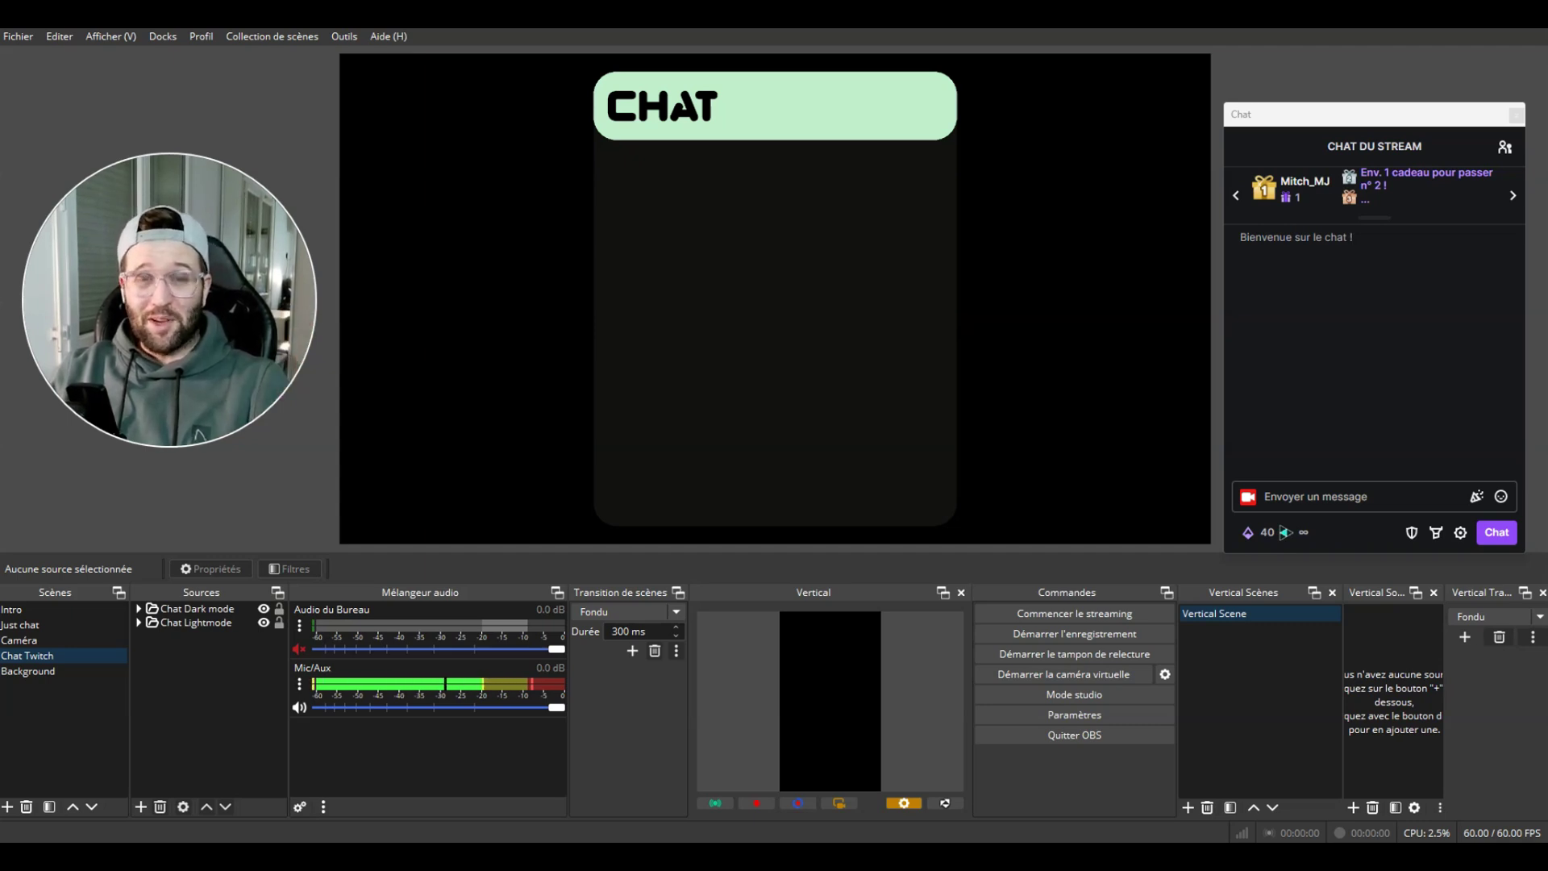
Add a web browser source named Chat Twitch, fit it to the panel area below the banner, and hide the Chat Dark mode group.
click(140, 806)
click(197, 626)
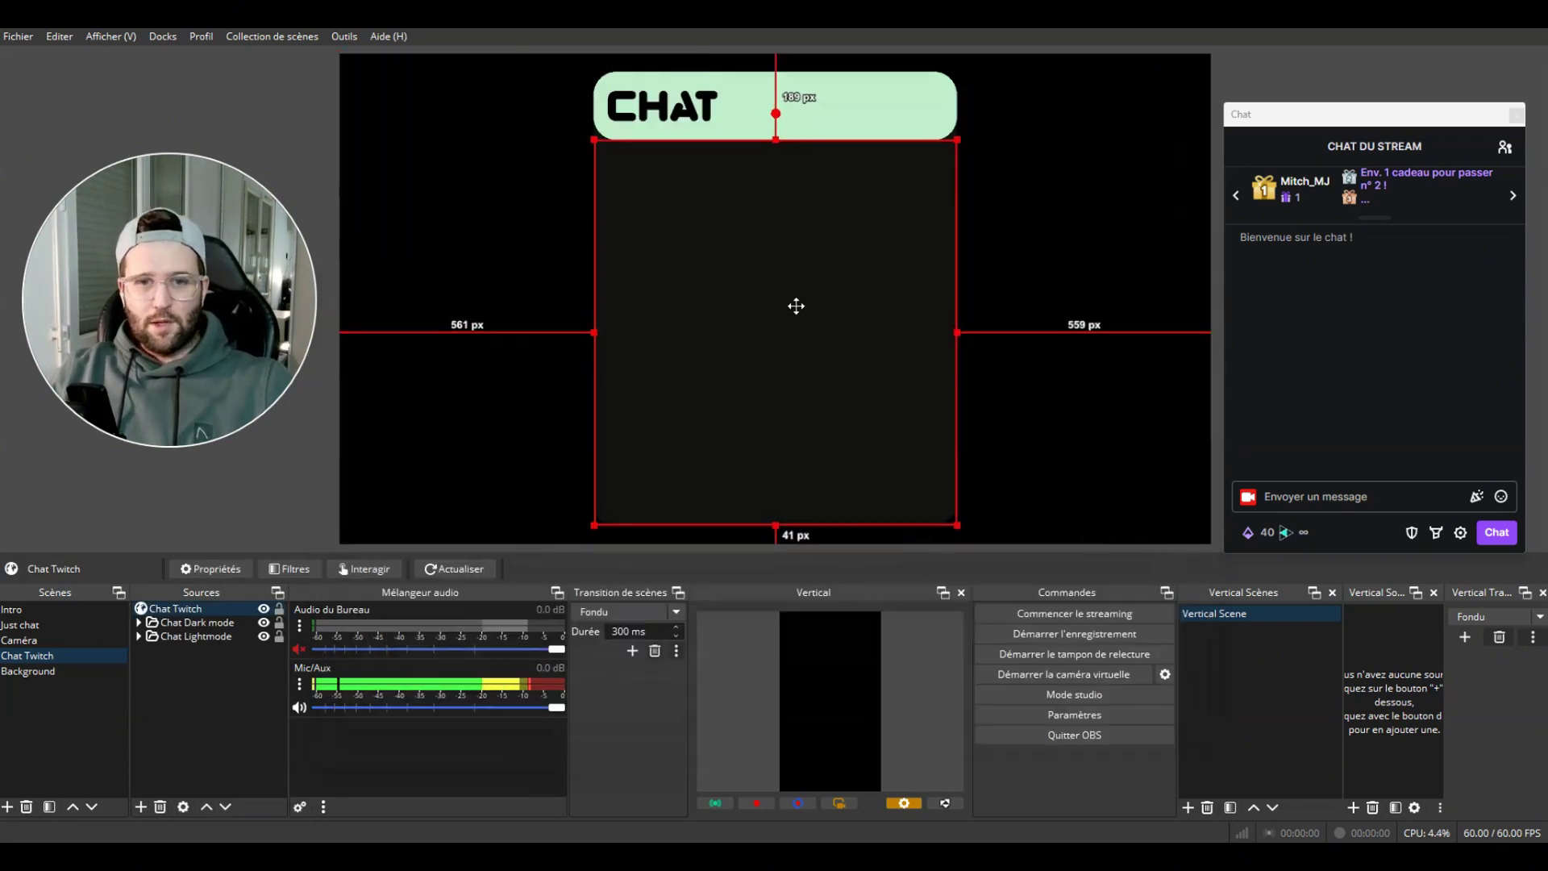
click(1026, 500)
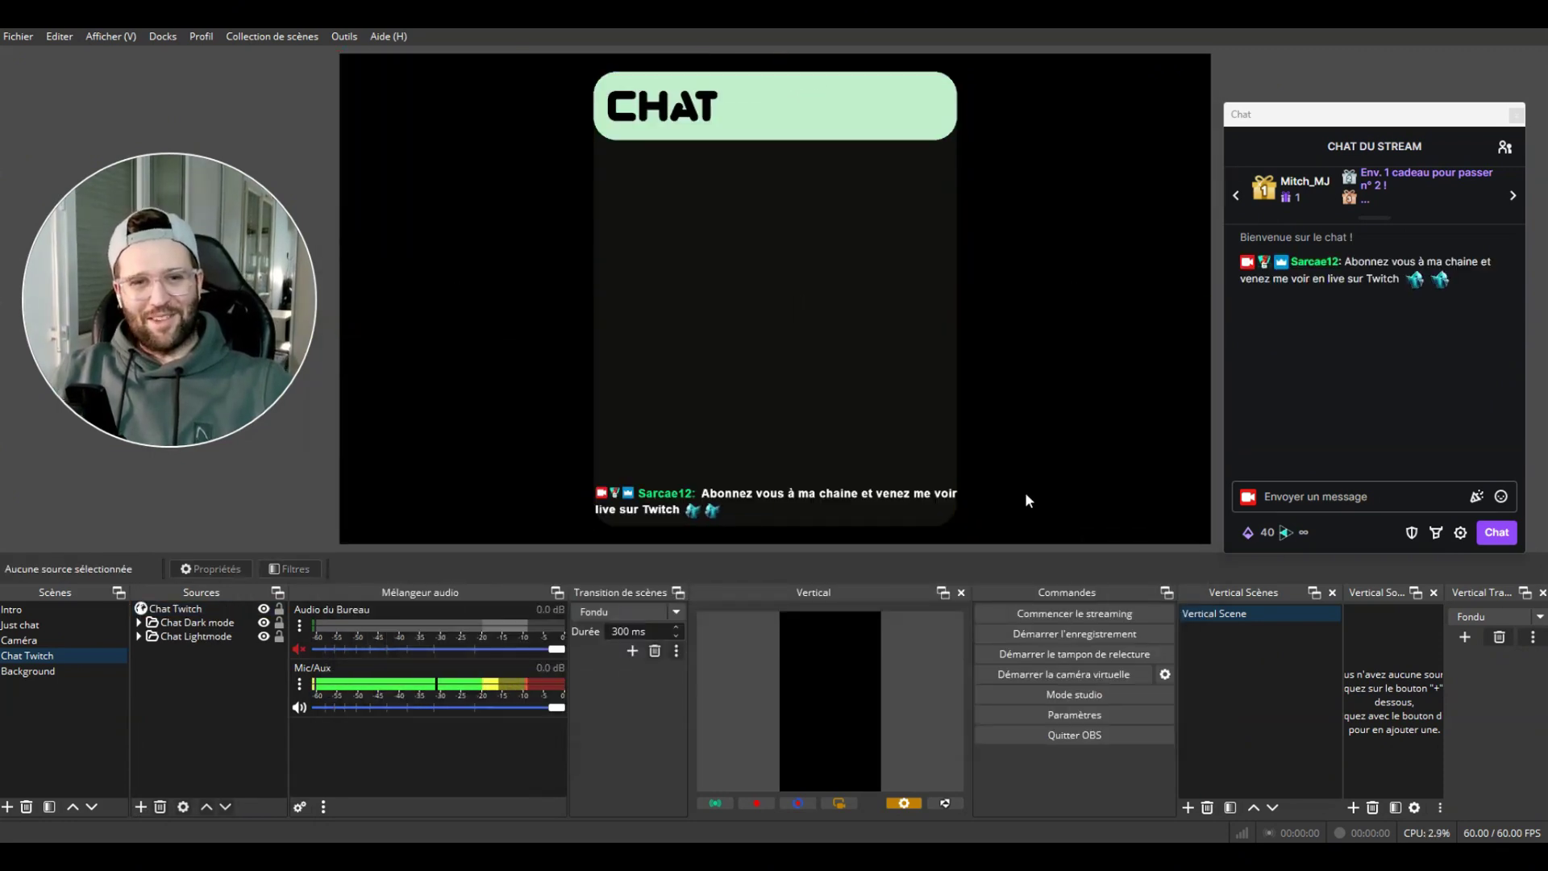
click(263, 622)
Add the existing Chat Twitch scene as a source in Just chat, shrink it slightly and place it to the right of the camera.
click(20, 625)
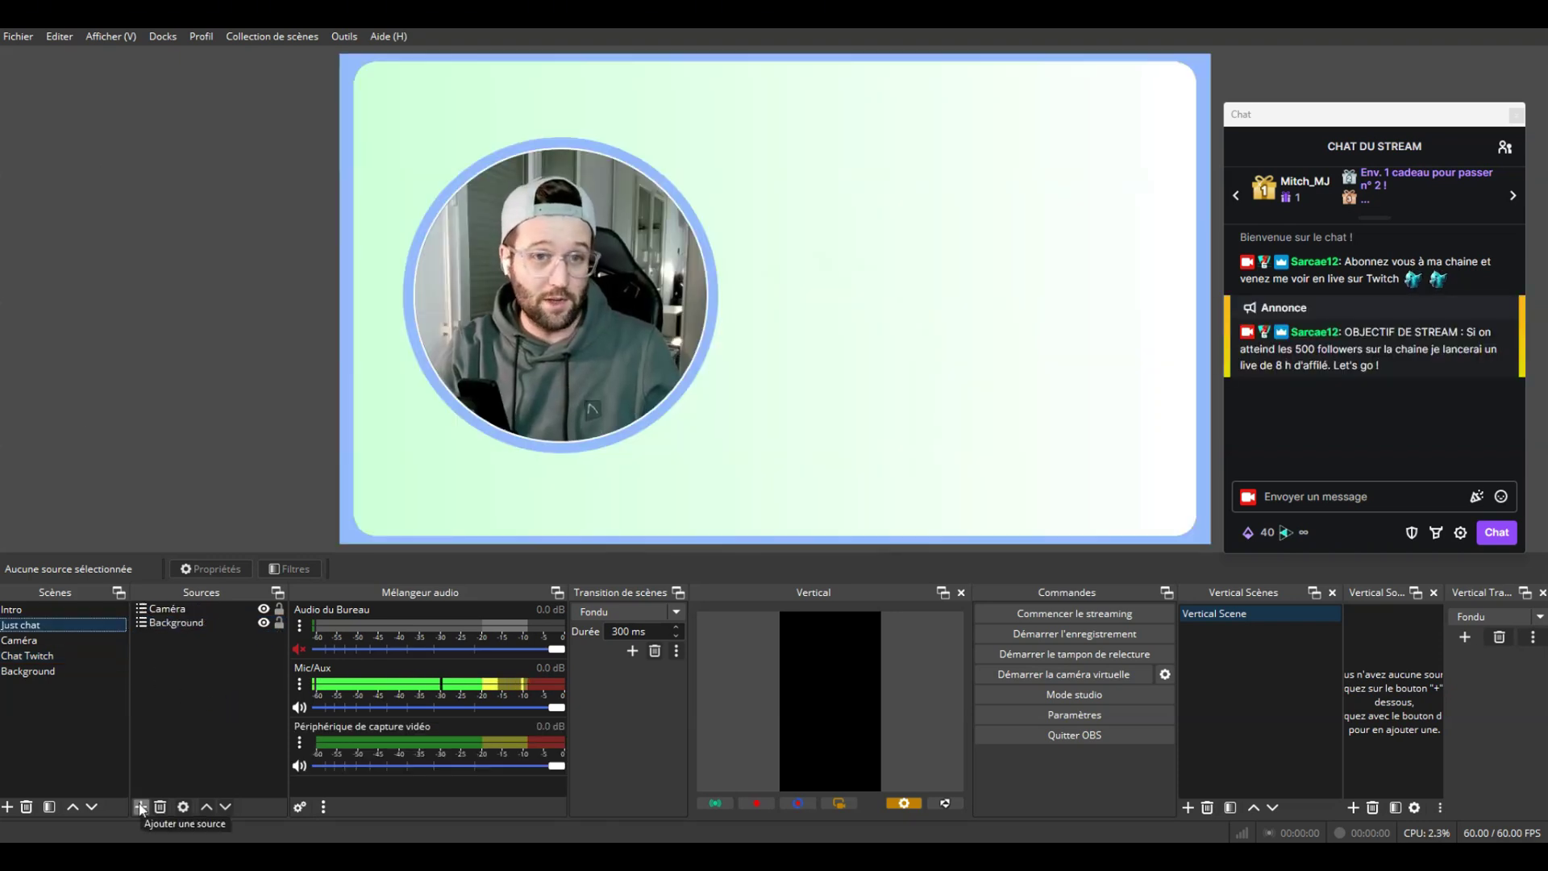
click(141, 807)
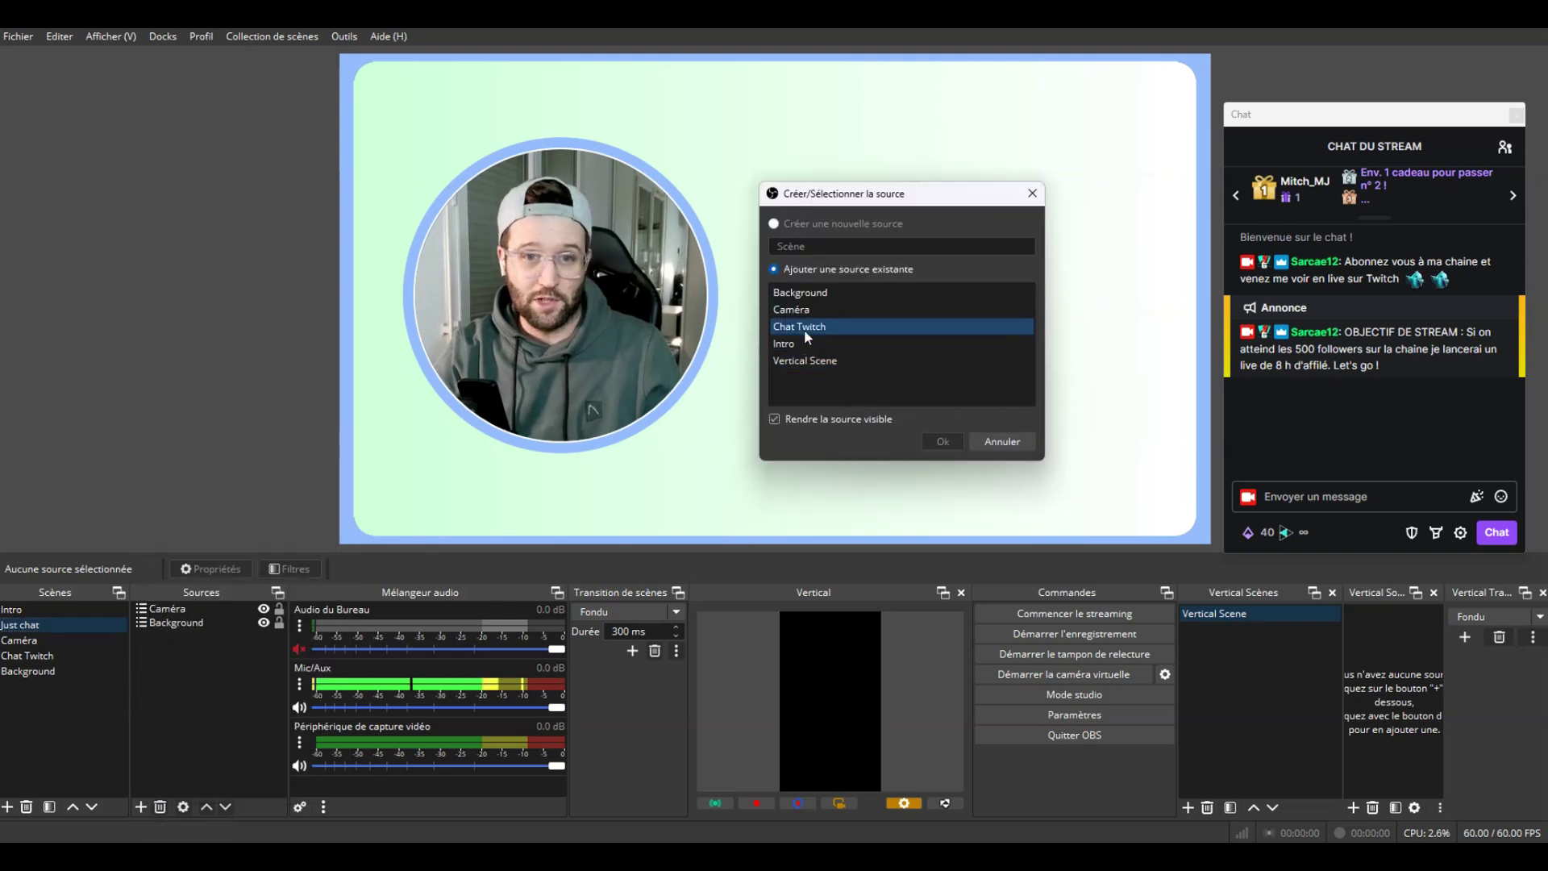
click(805, 327)
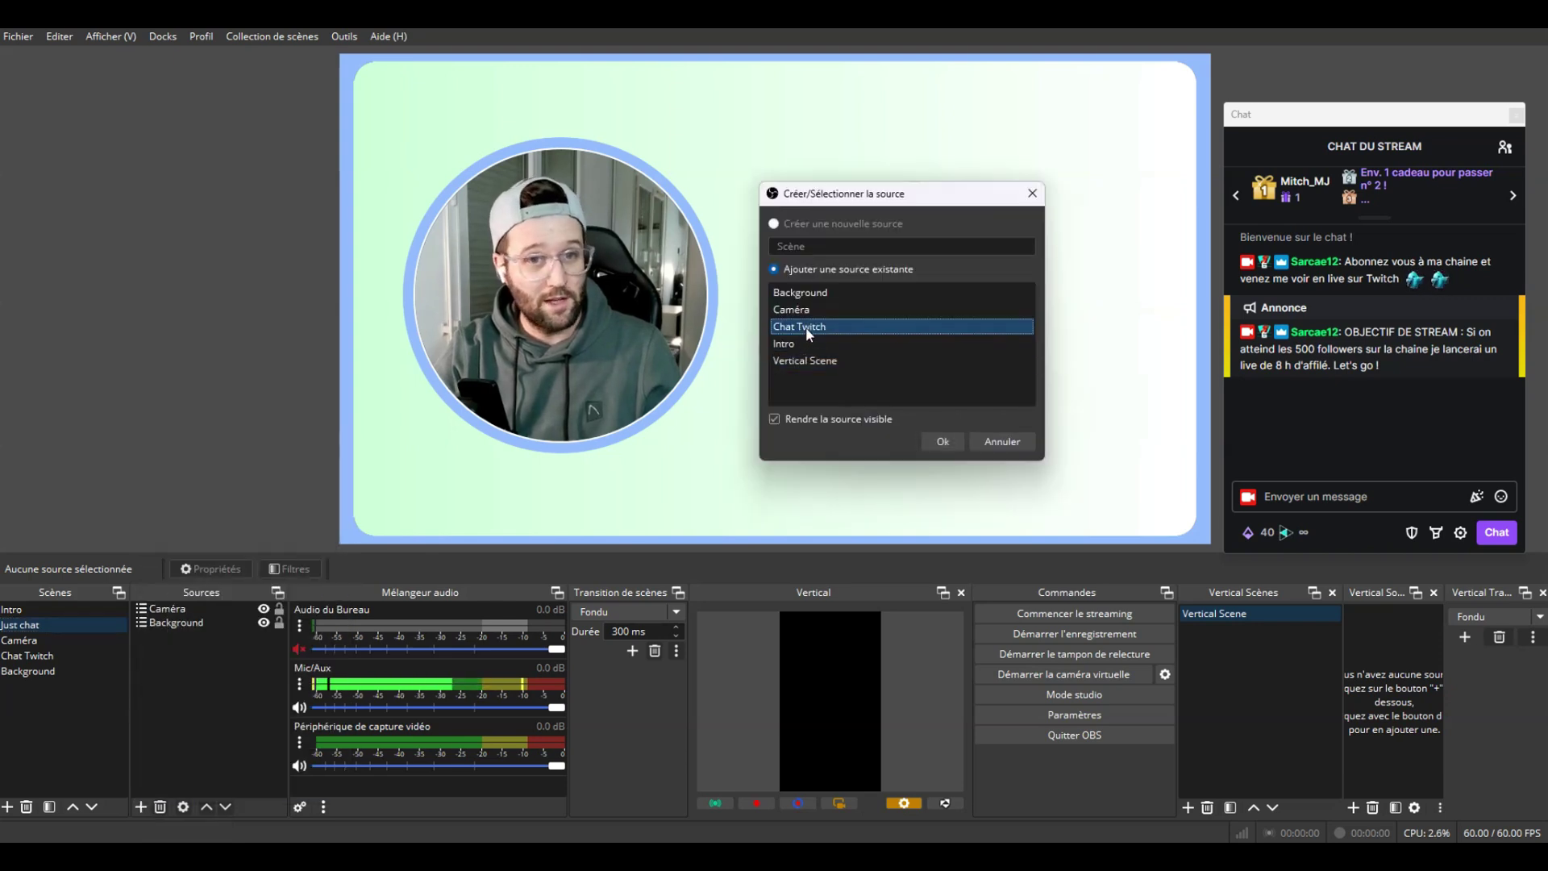
click(940, 441)
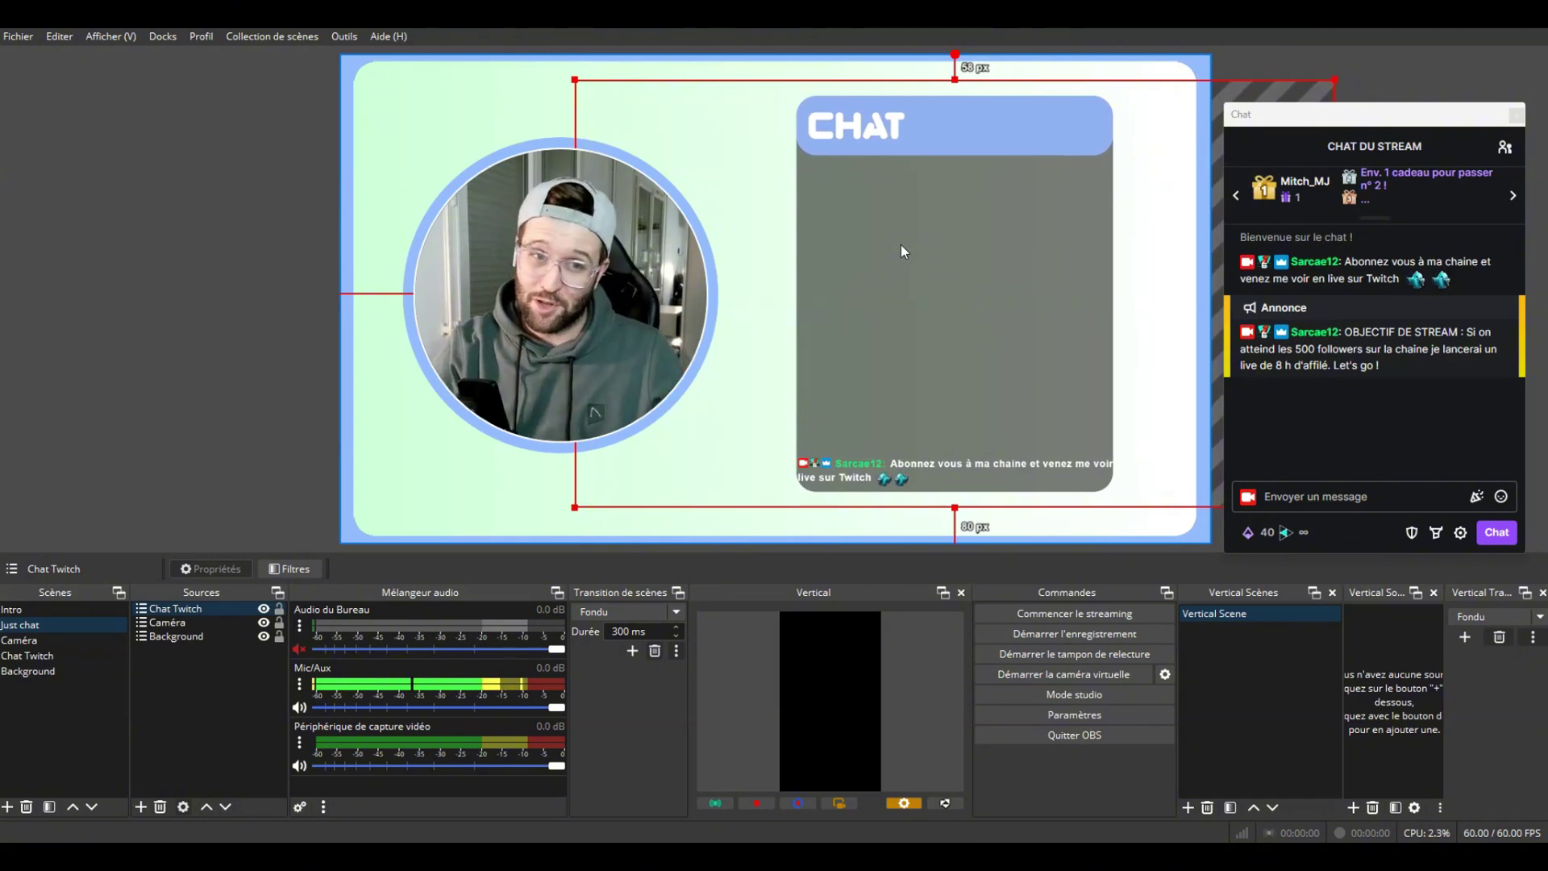
Switch to Streamer.bot and examine the trigger and sub-actions of the existing Dark Mode action.
click(224, 457)
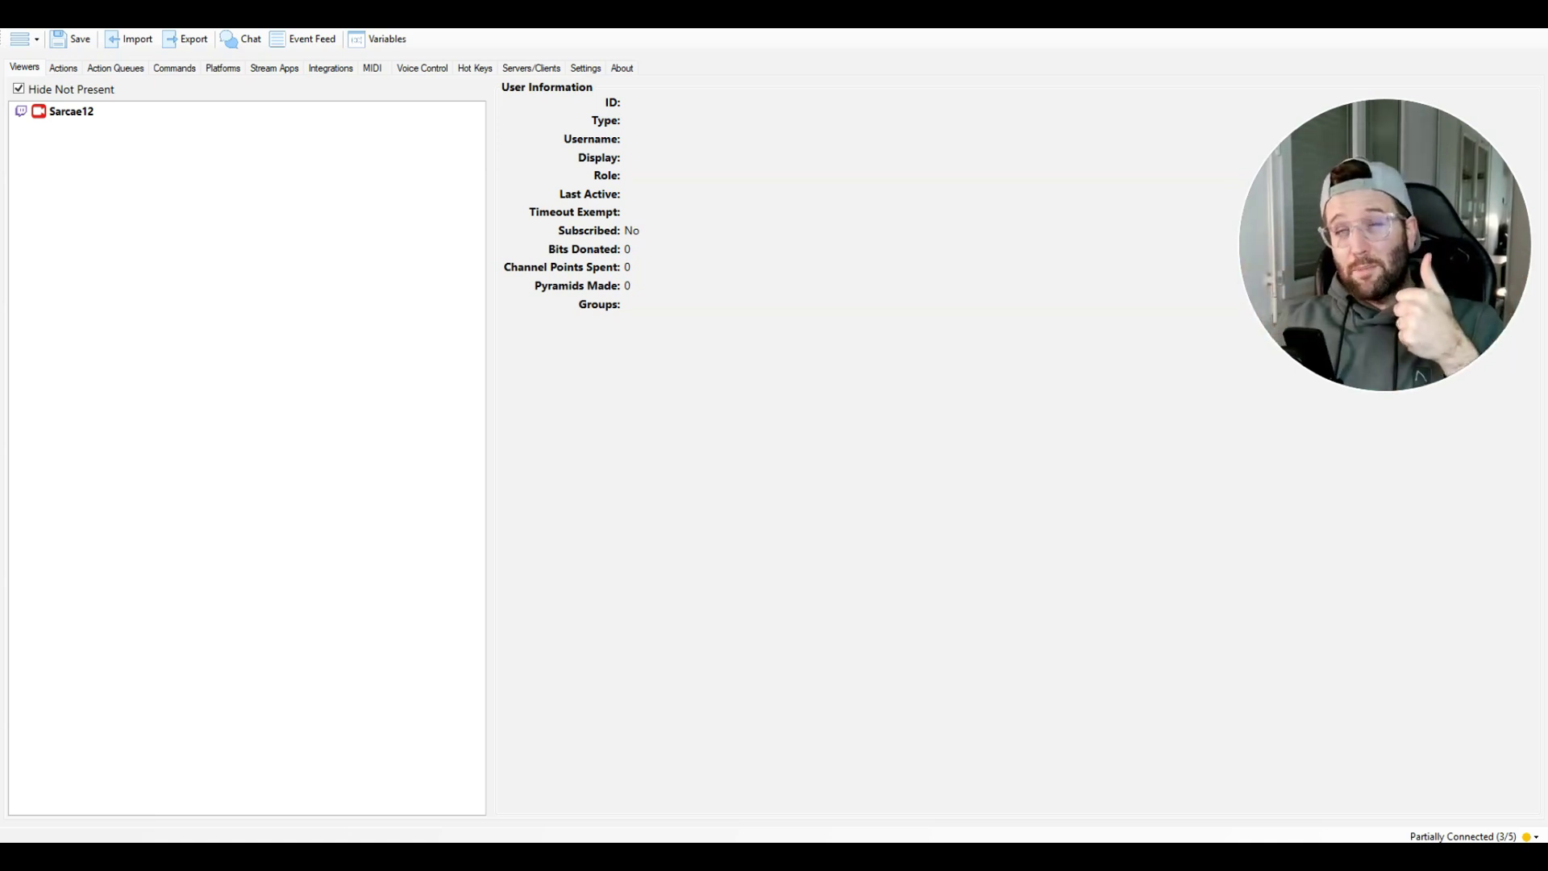
click(63, 68)
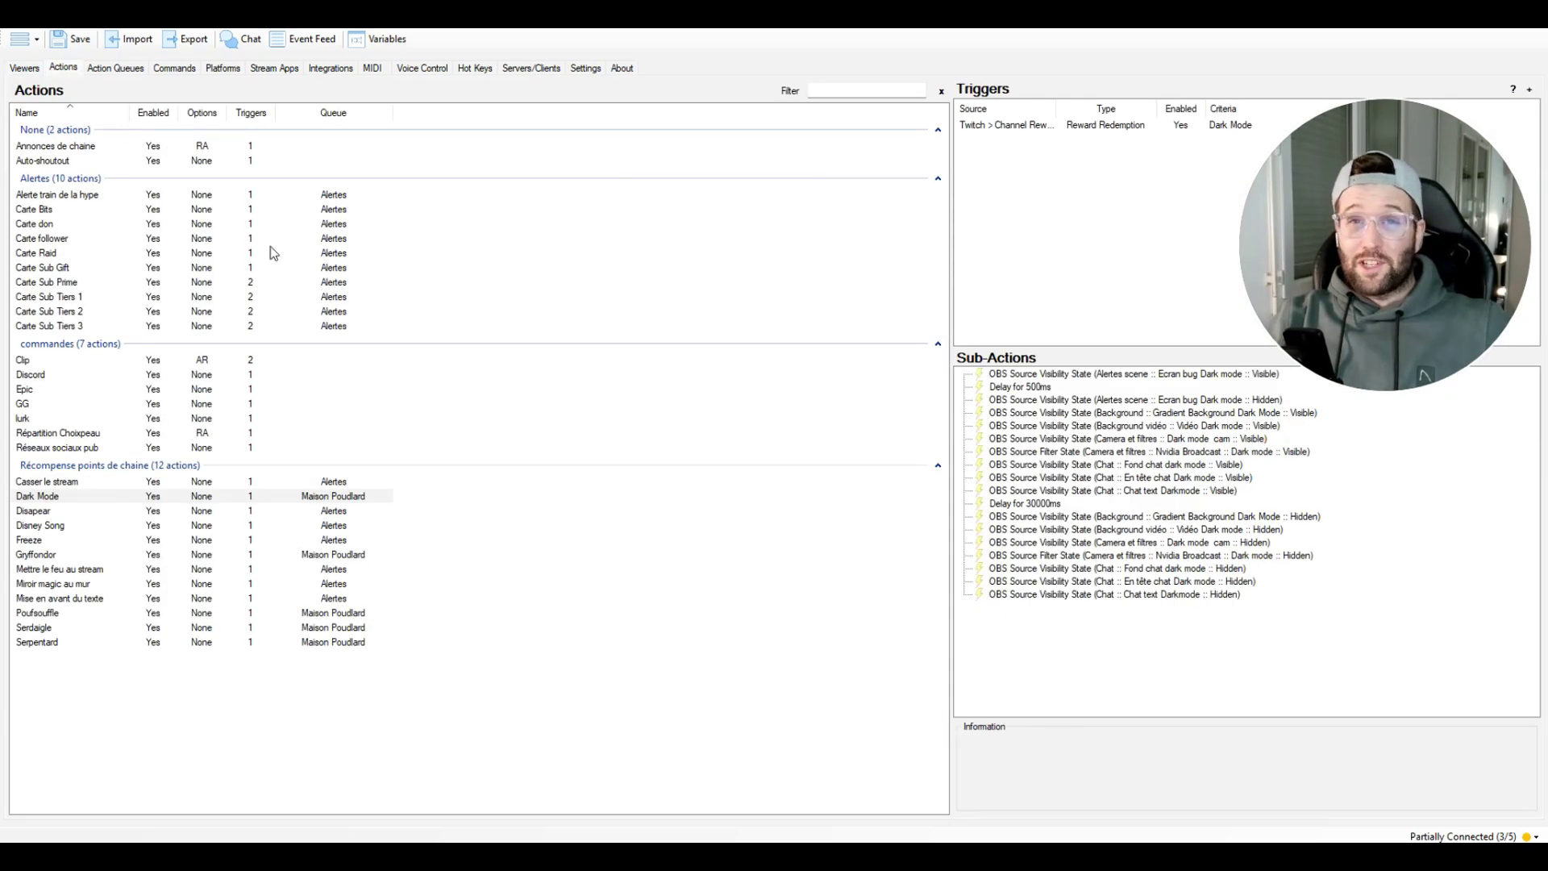
click(97, 496)
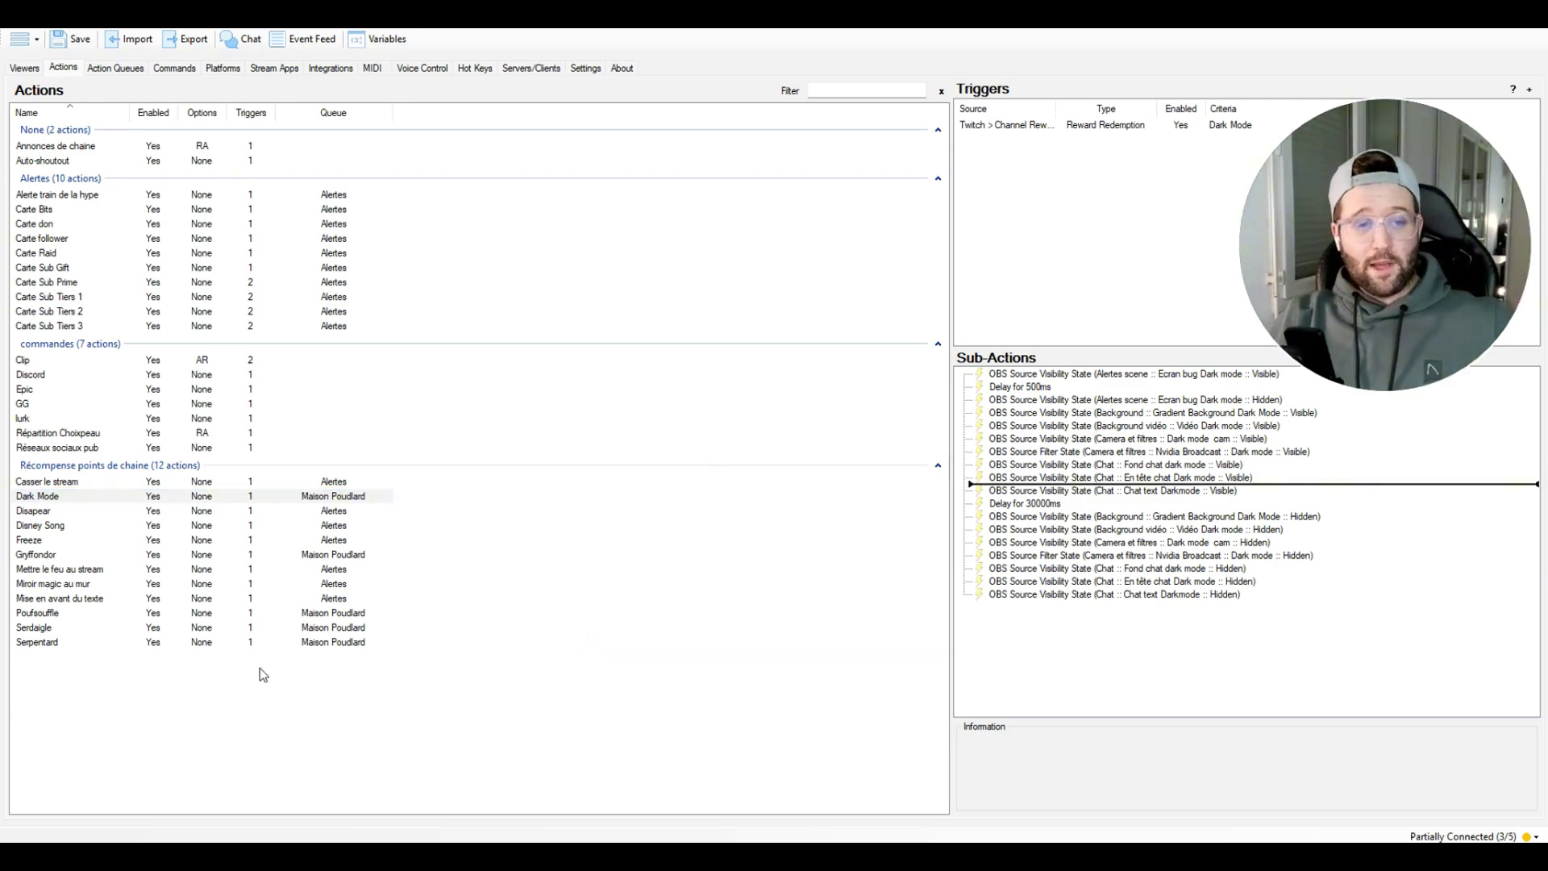
Create a new enabled action named Darkmode de ouf with no group and the Default queue.
right_click(116, 691)
click(161, 703)
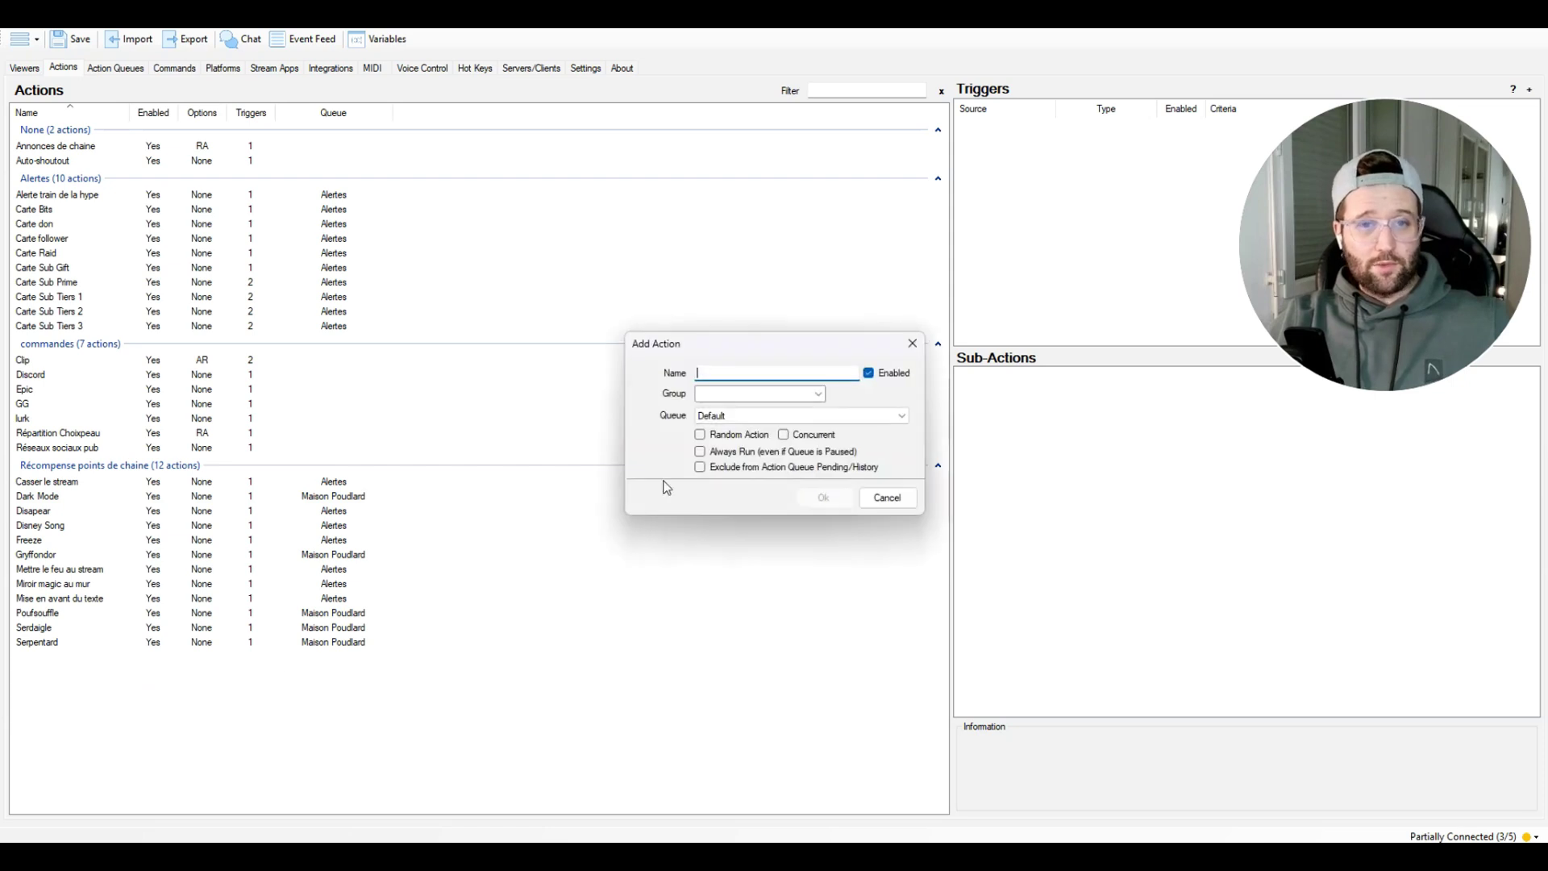
text(Darkmode de ouf)
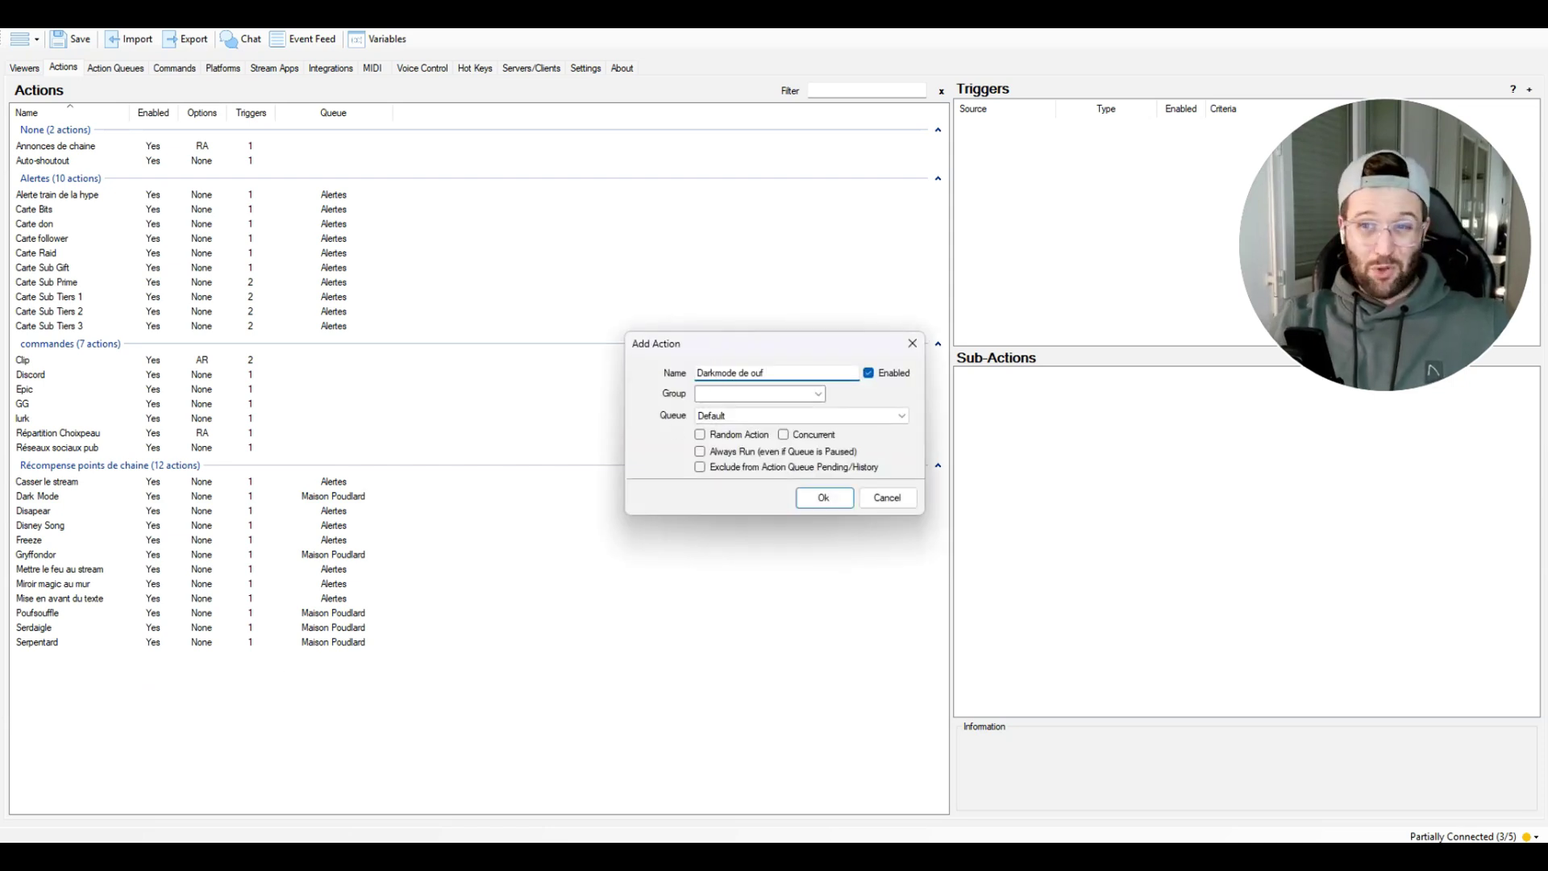
click(818, 394)
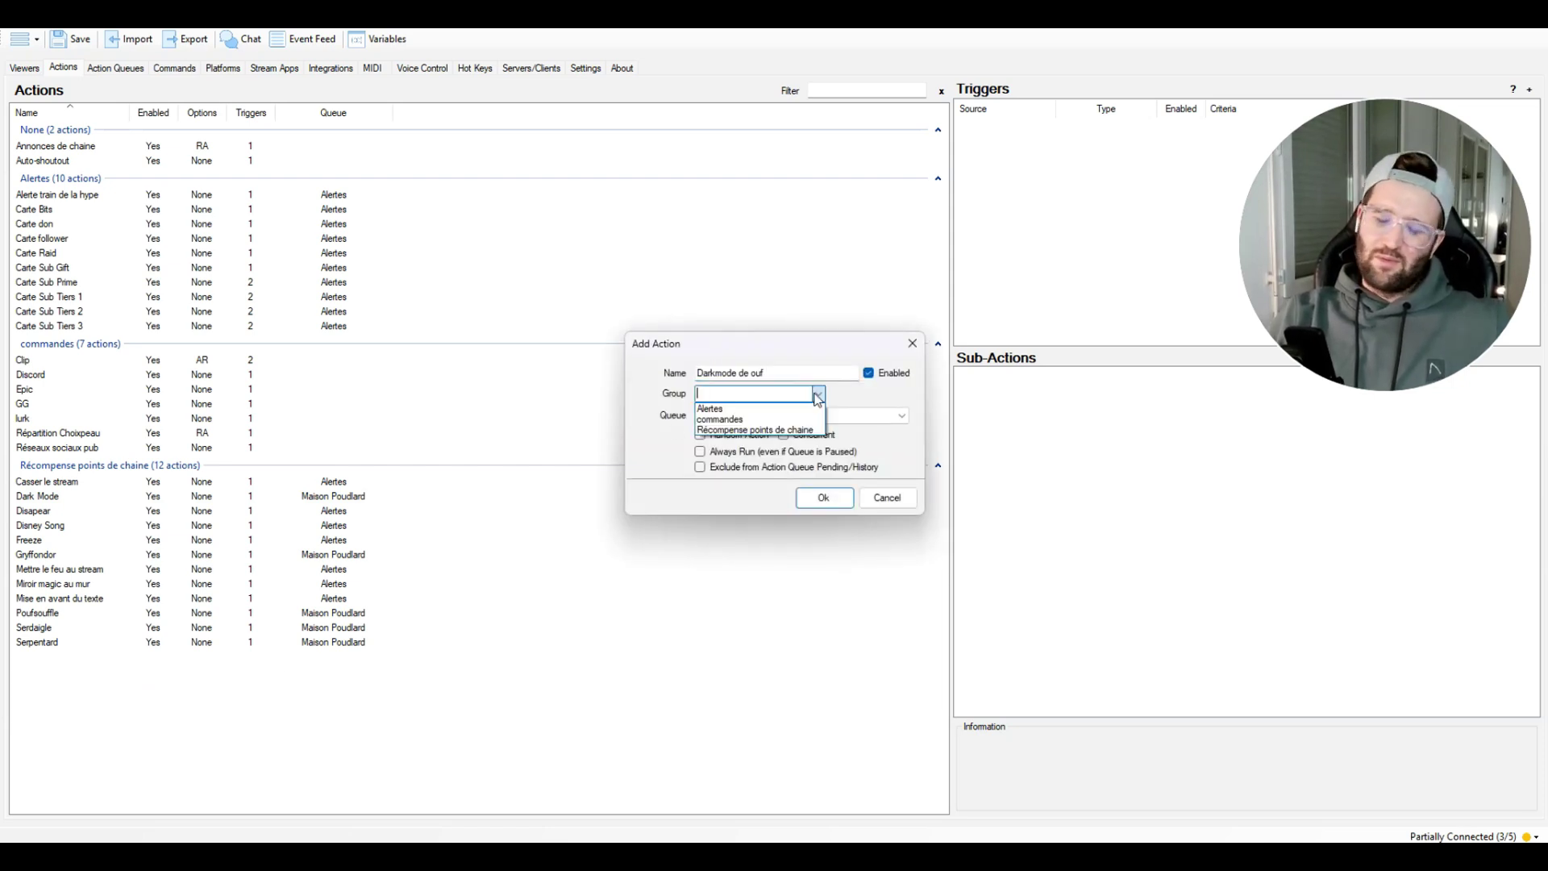
click(818, 394)
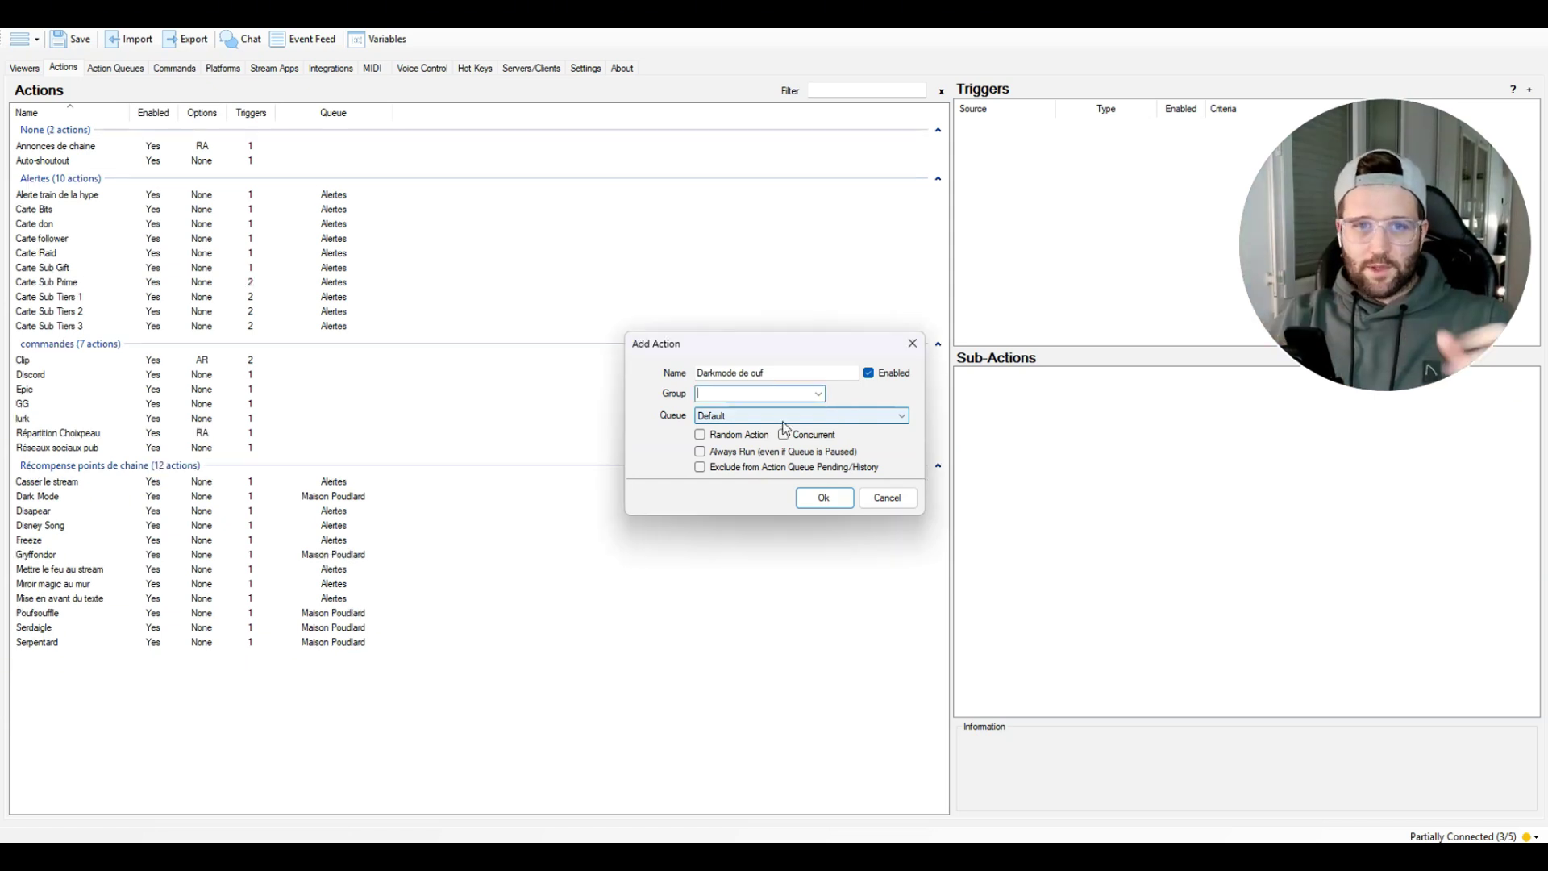
click(823, 498)
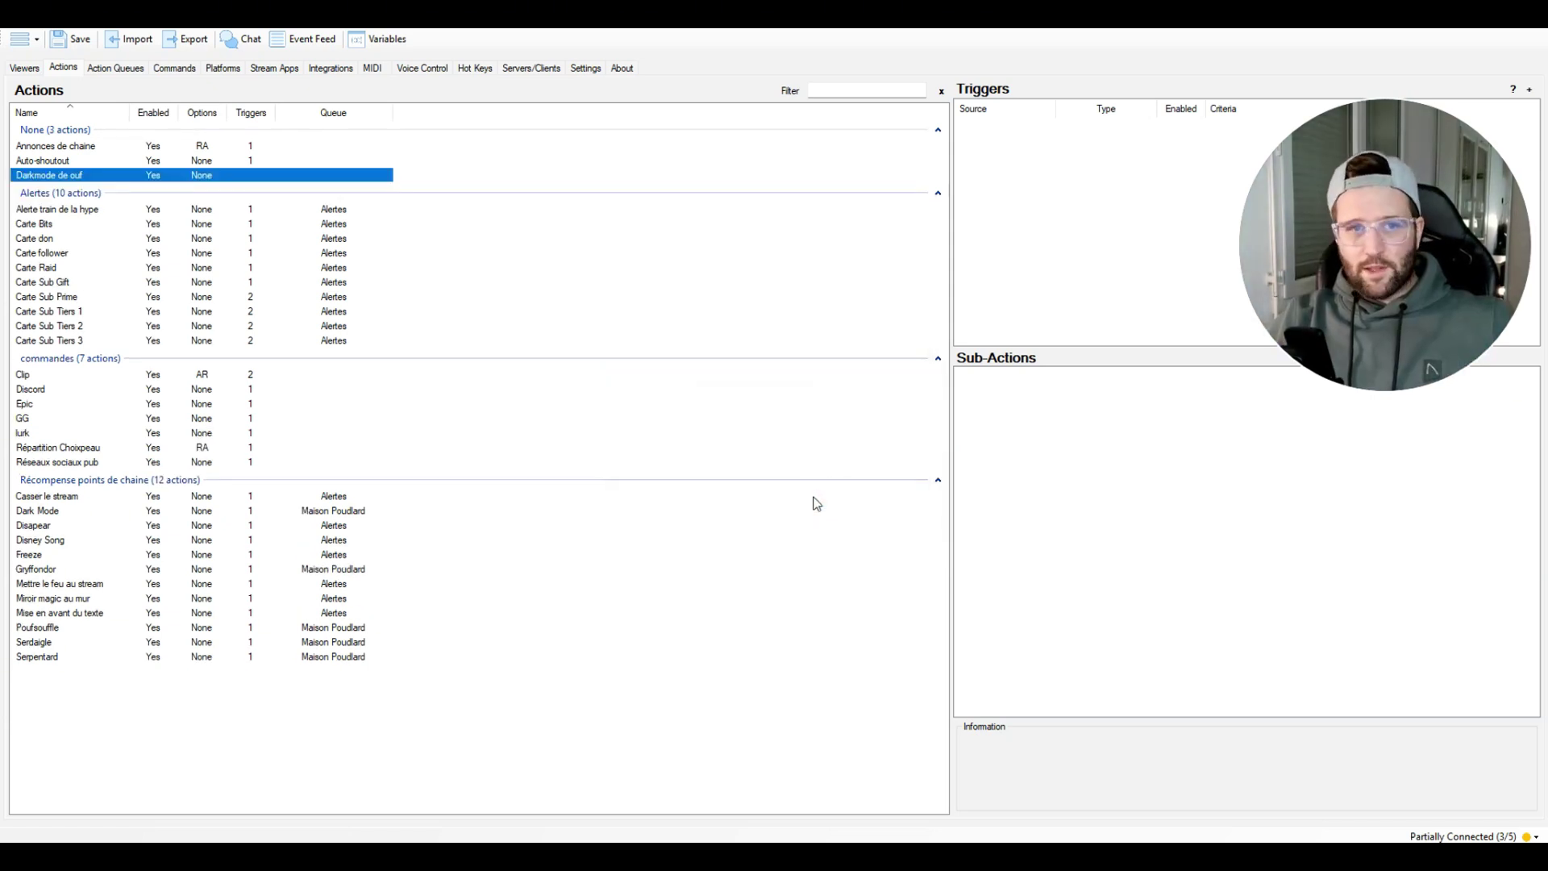
Add an OBS source visibility sub-action to Darkmode de ouf that sets Bkg Darkmode in the Background scene to Visible.
click(1133, 441)
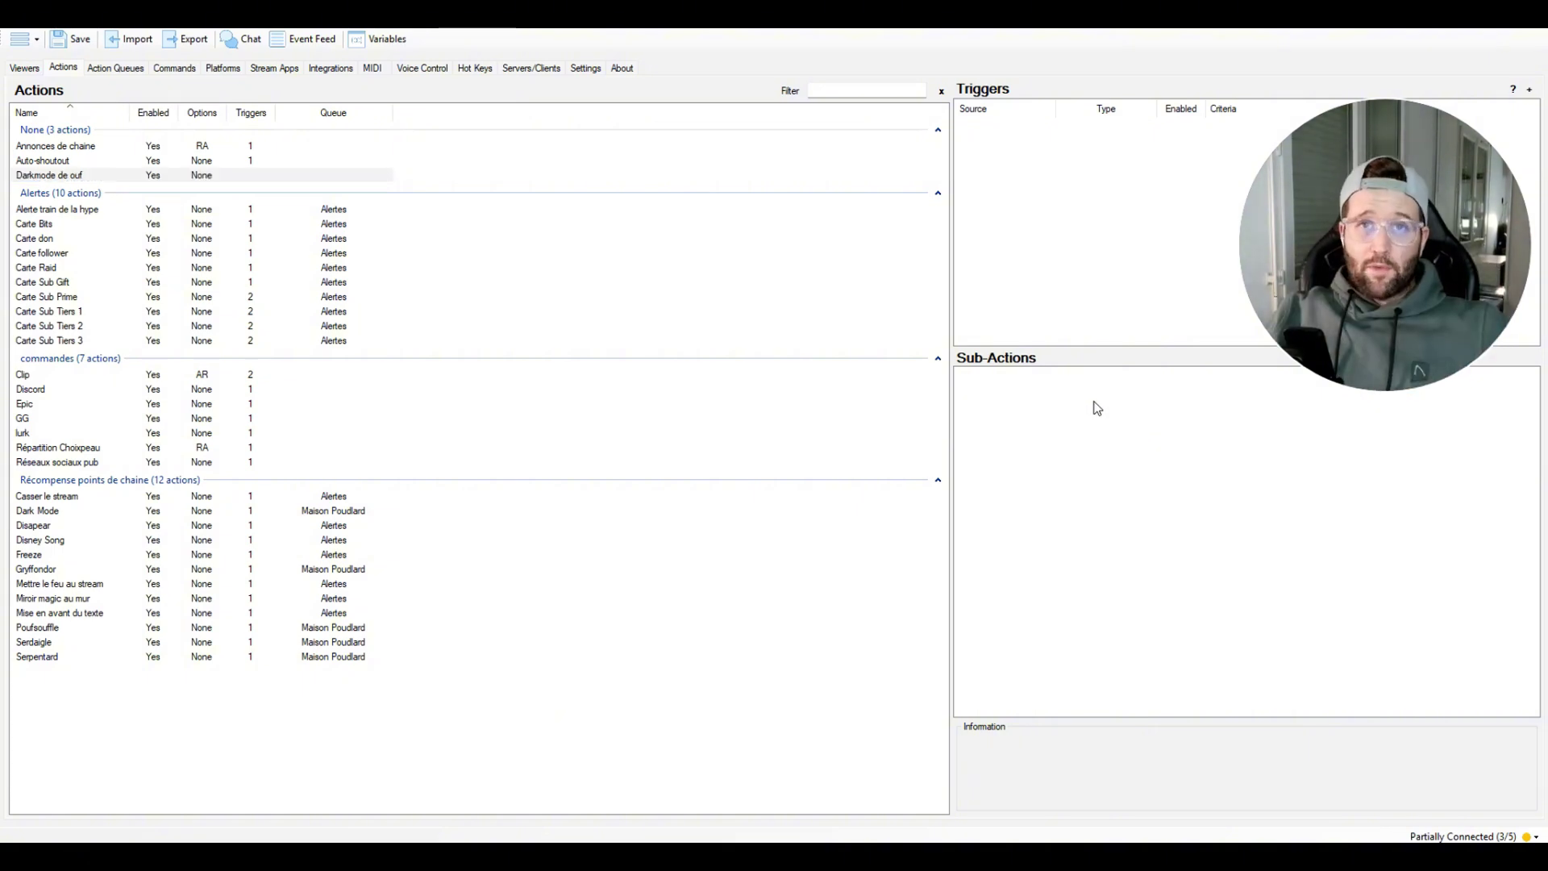
right_click(1052, 411)
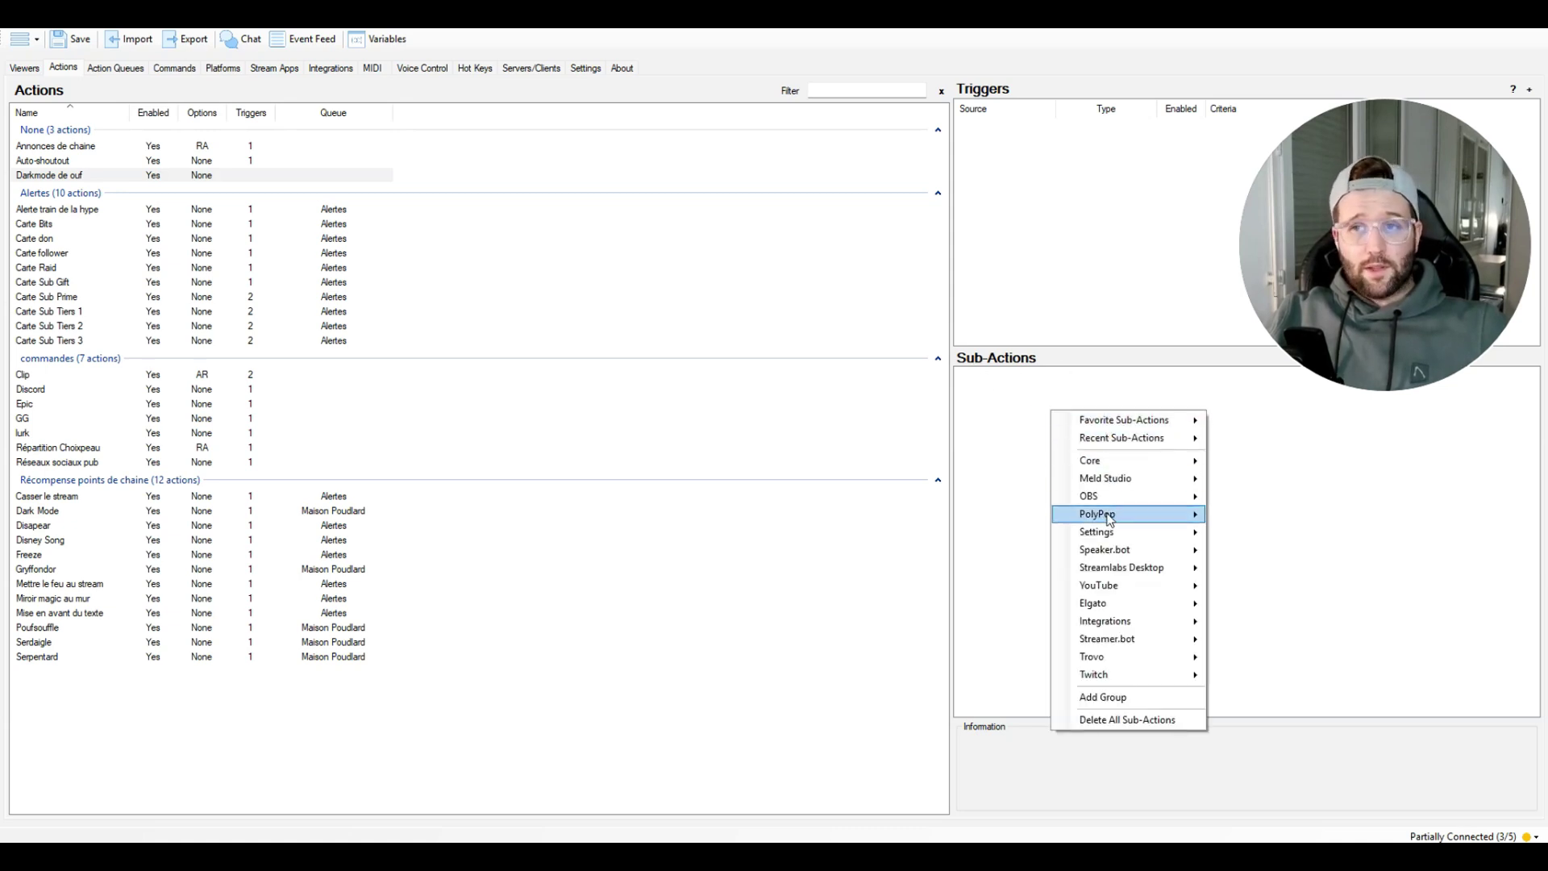
mouse_move(1120, 612)
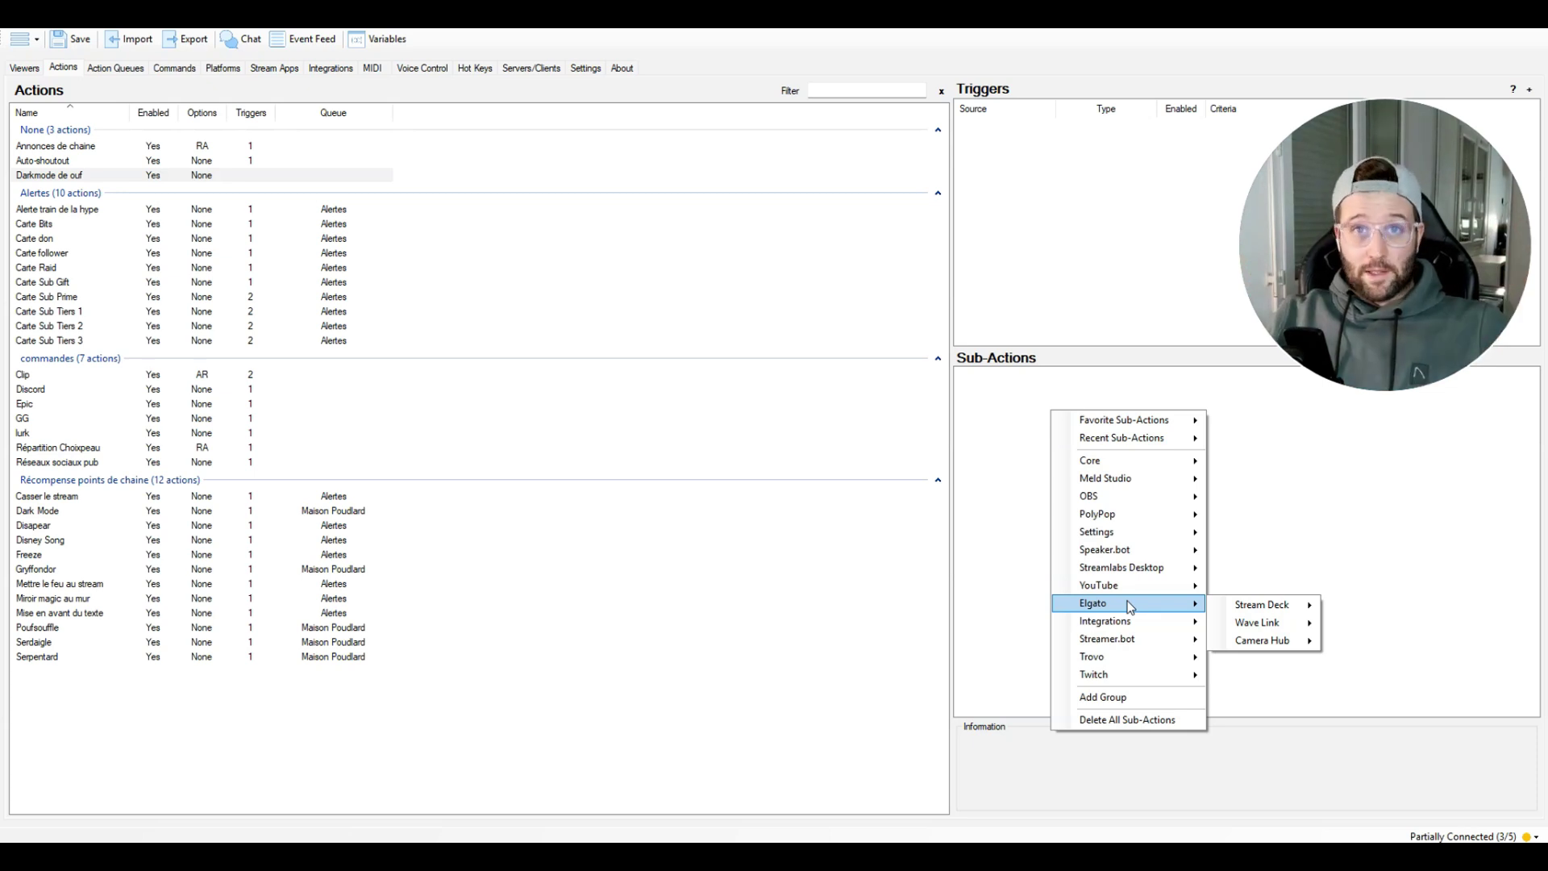
right_click(964, 378)
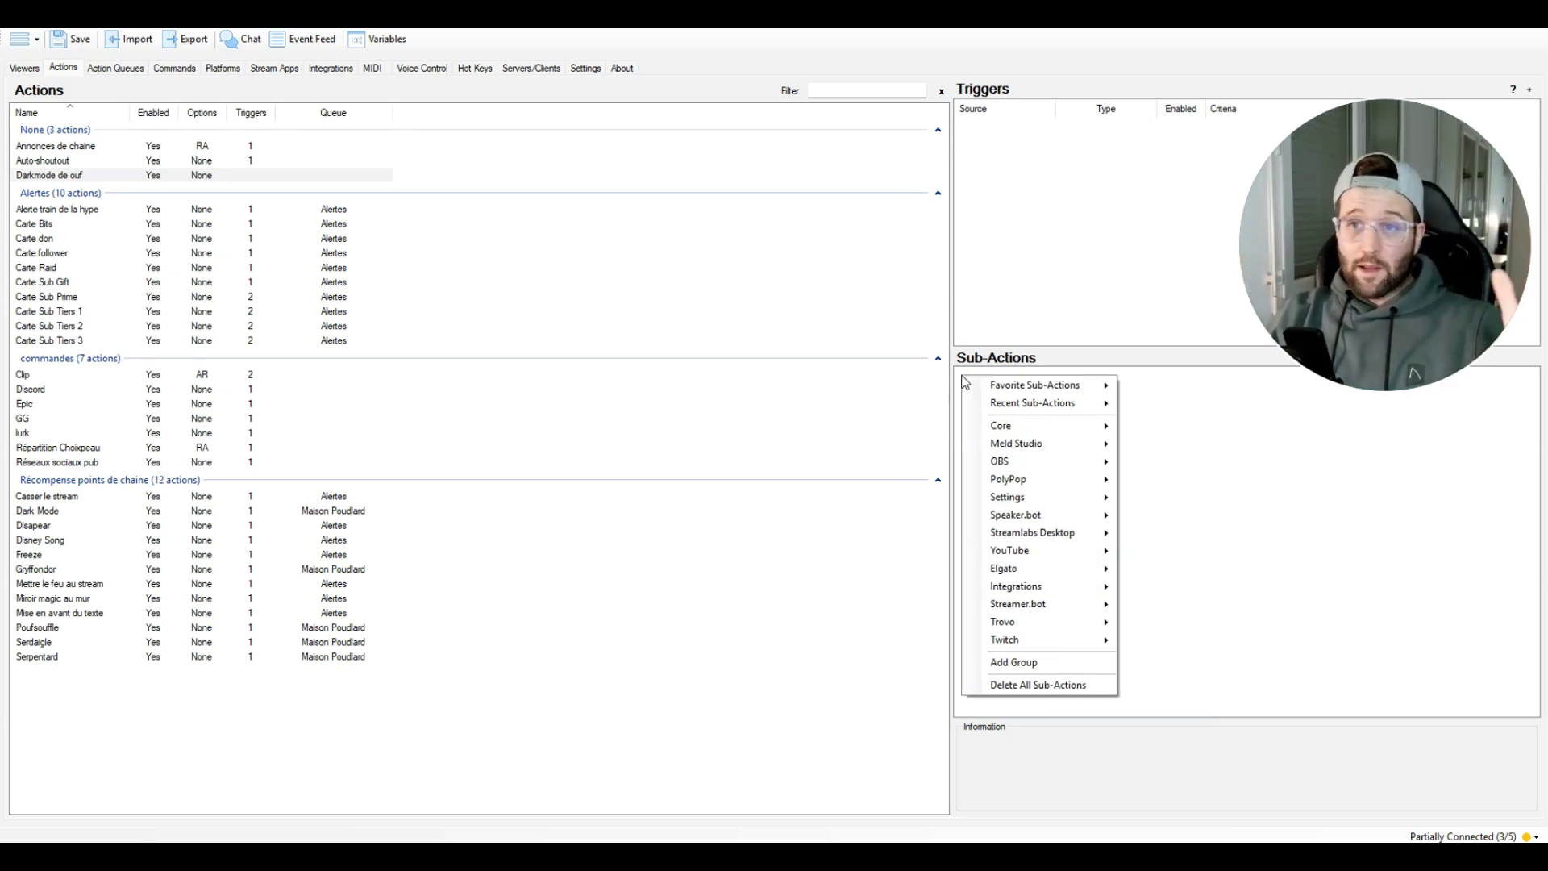
mouse_move(1031, 463)
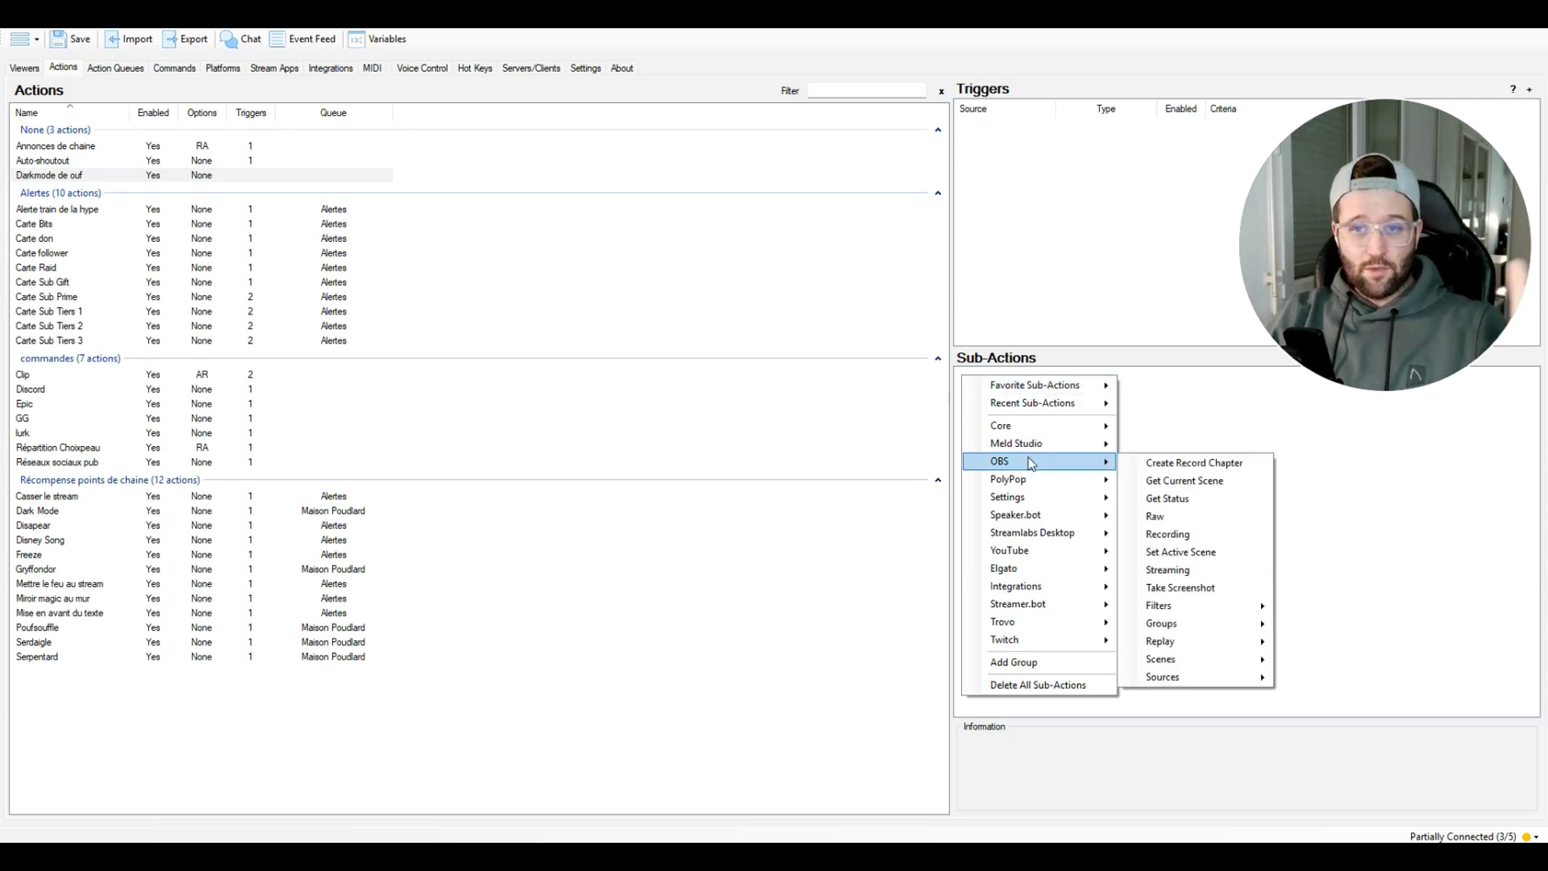
mouse_move(1199, 684)
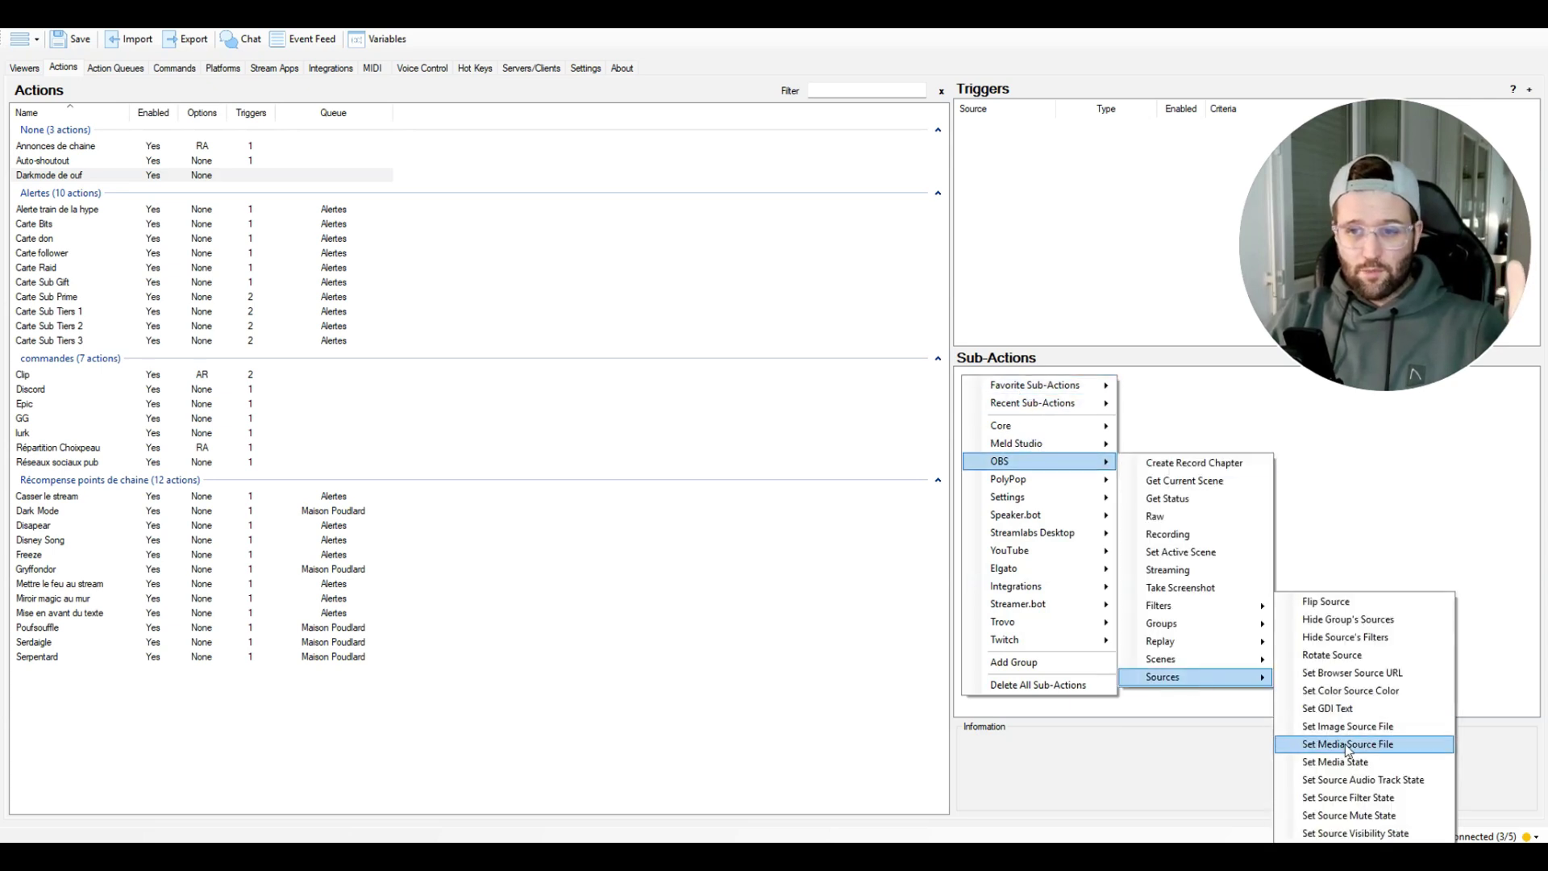
click(1357, 833)
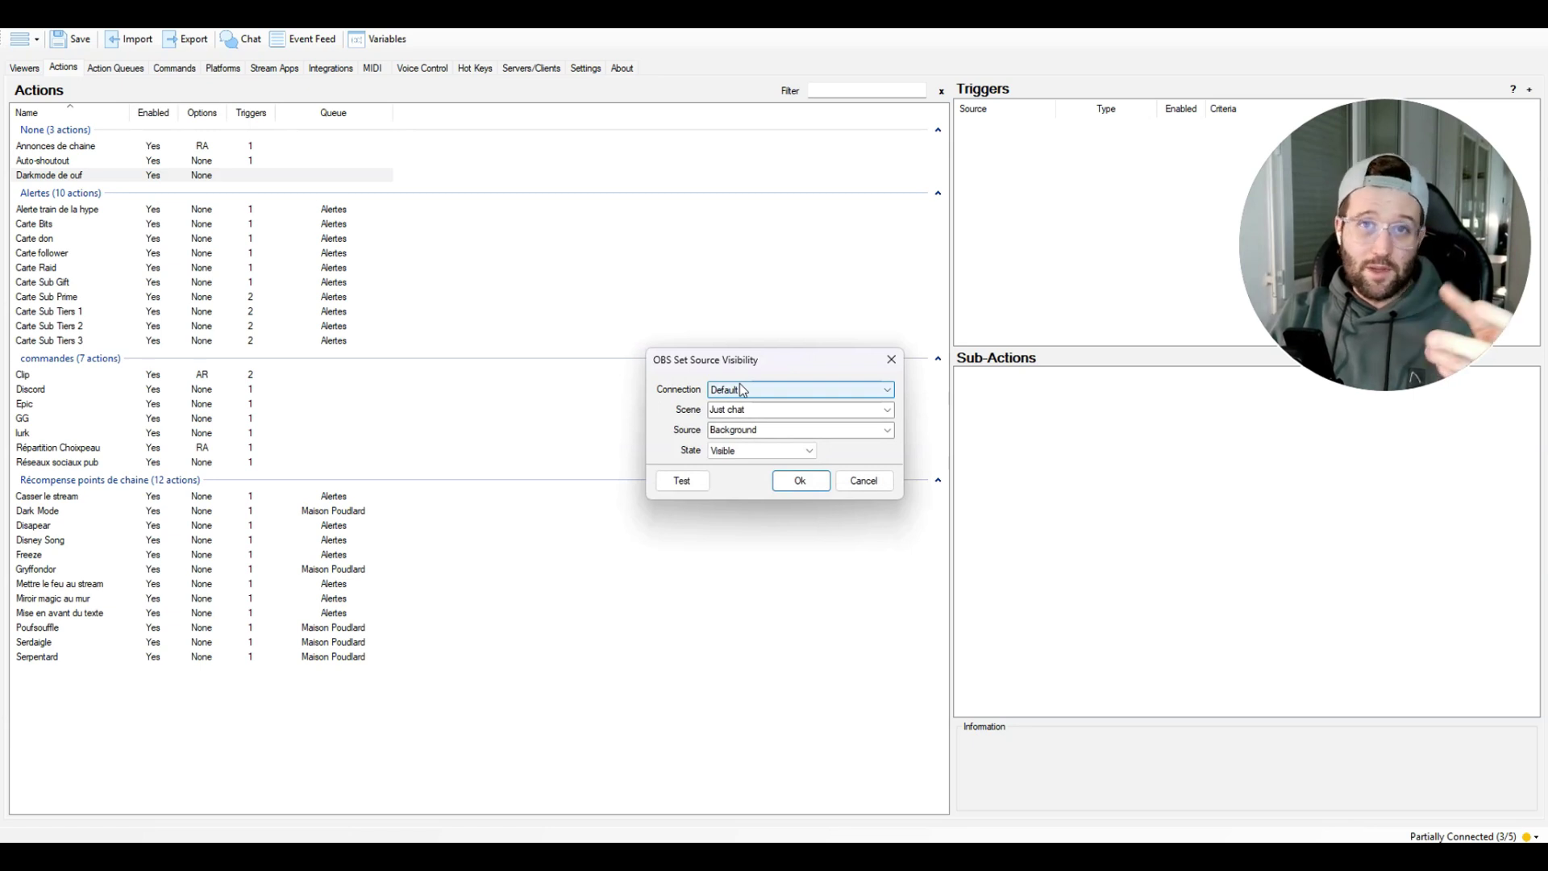
click(886, 411)
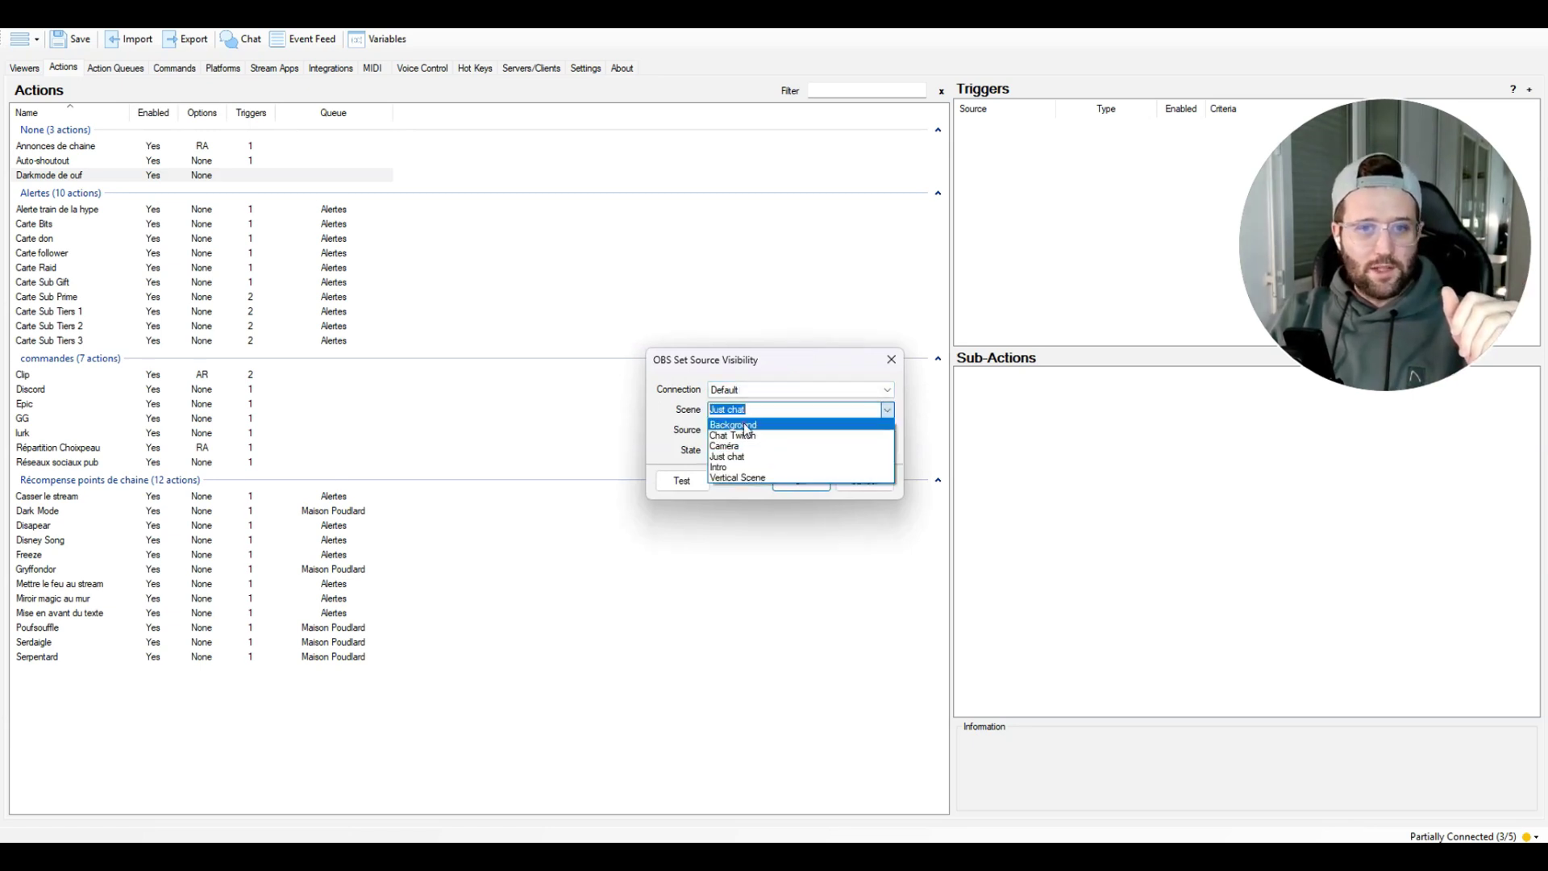
click(734, 425)
click(887, 431)
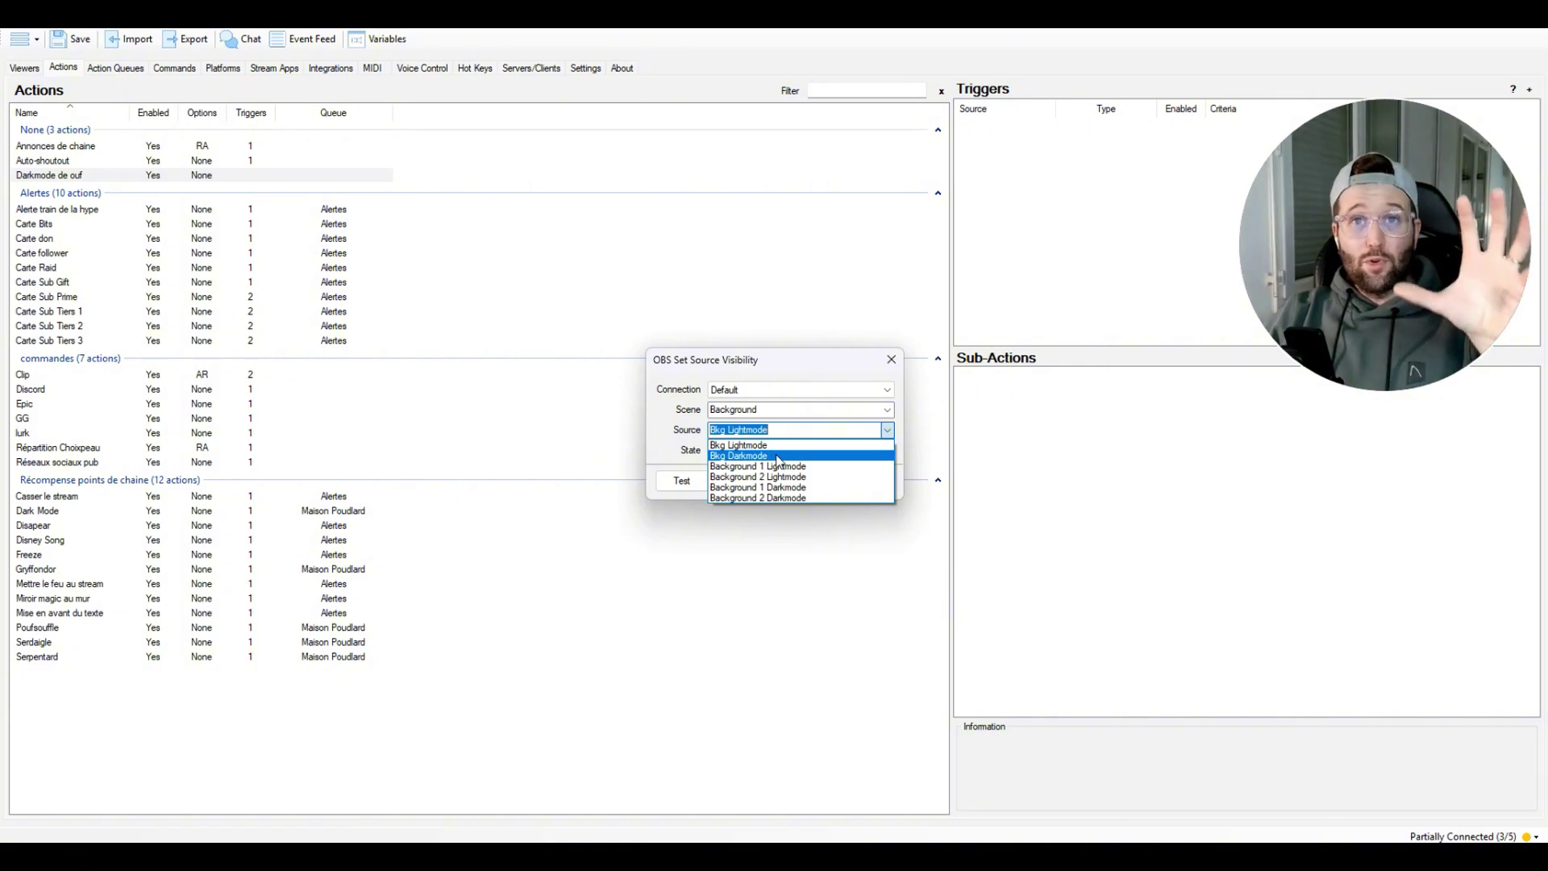
click(779, 456)
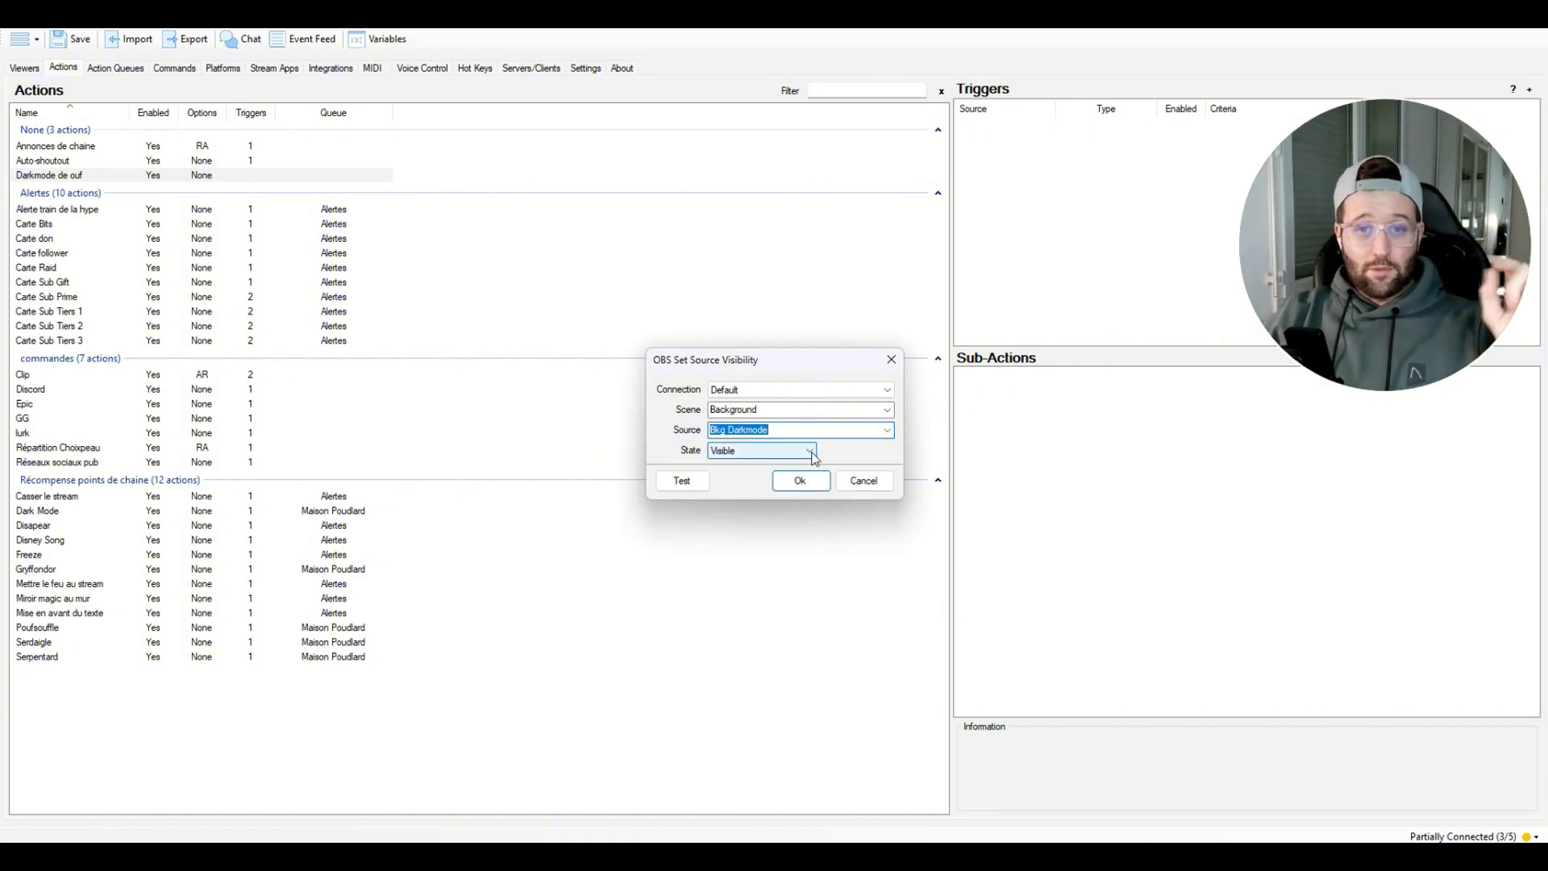
click(804, 482)
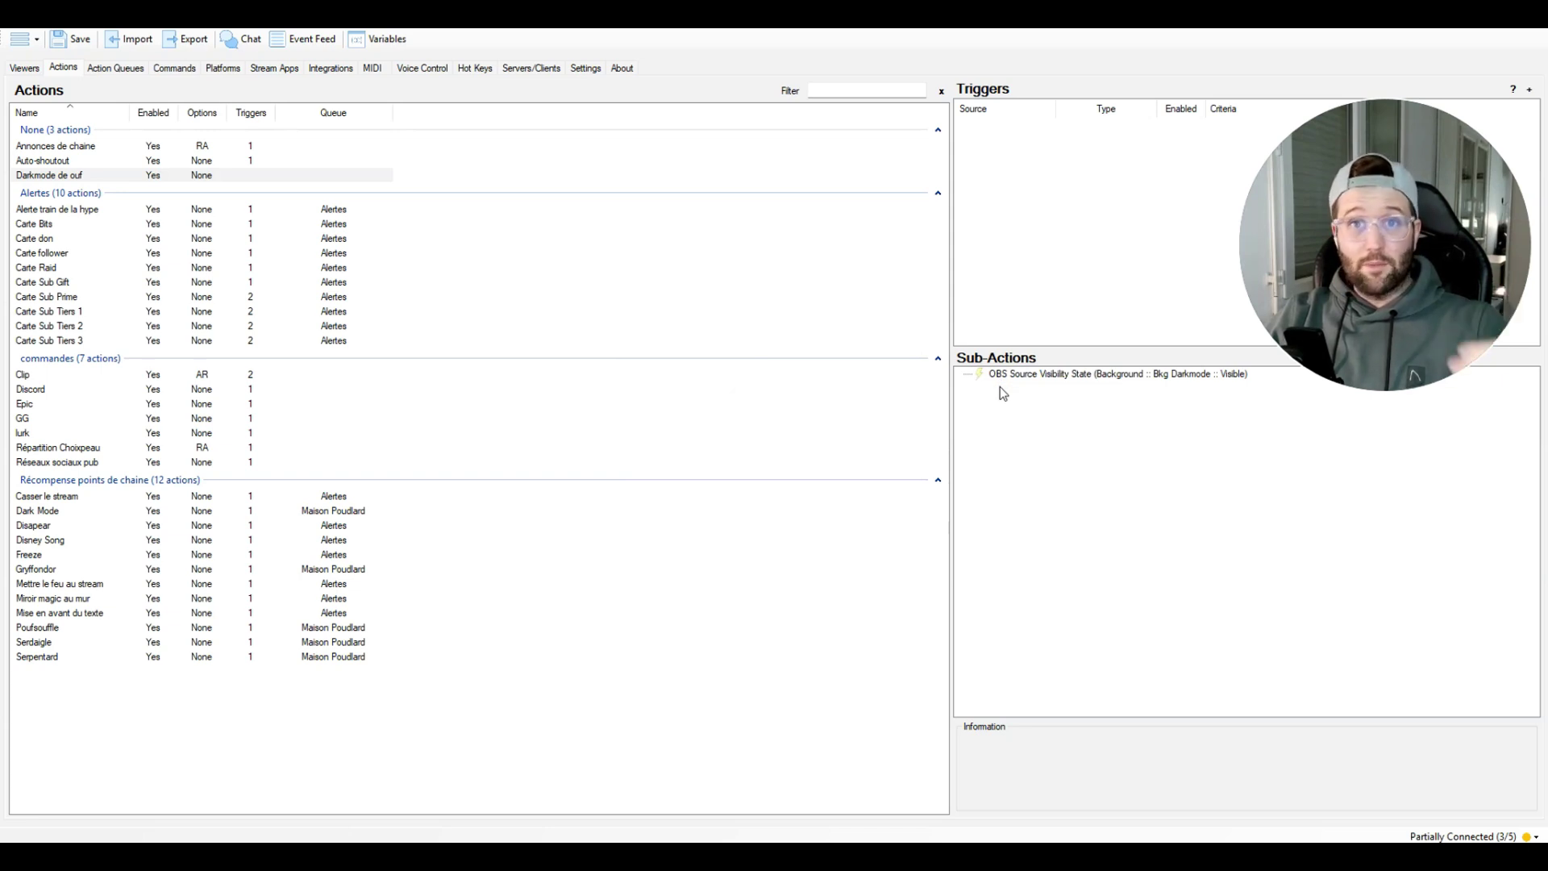
Add an OBS source visibility sub-action that sets Caméra Background 2 in the Caméra scene to Visible.
right_click(1000, 388)
click(967, 386)
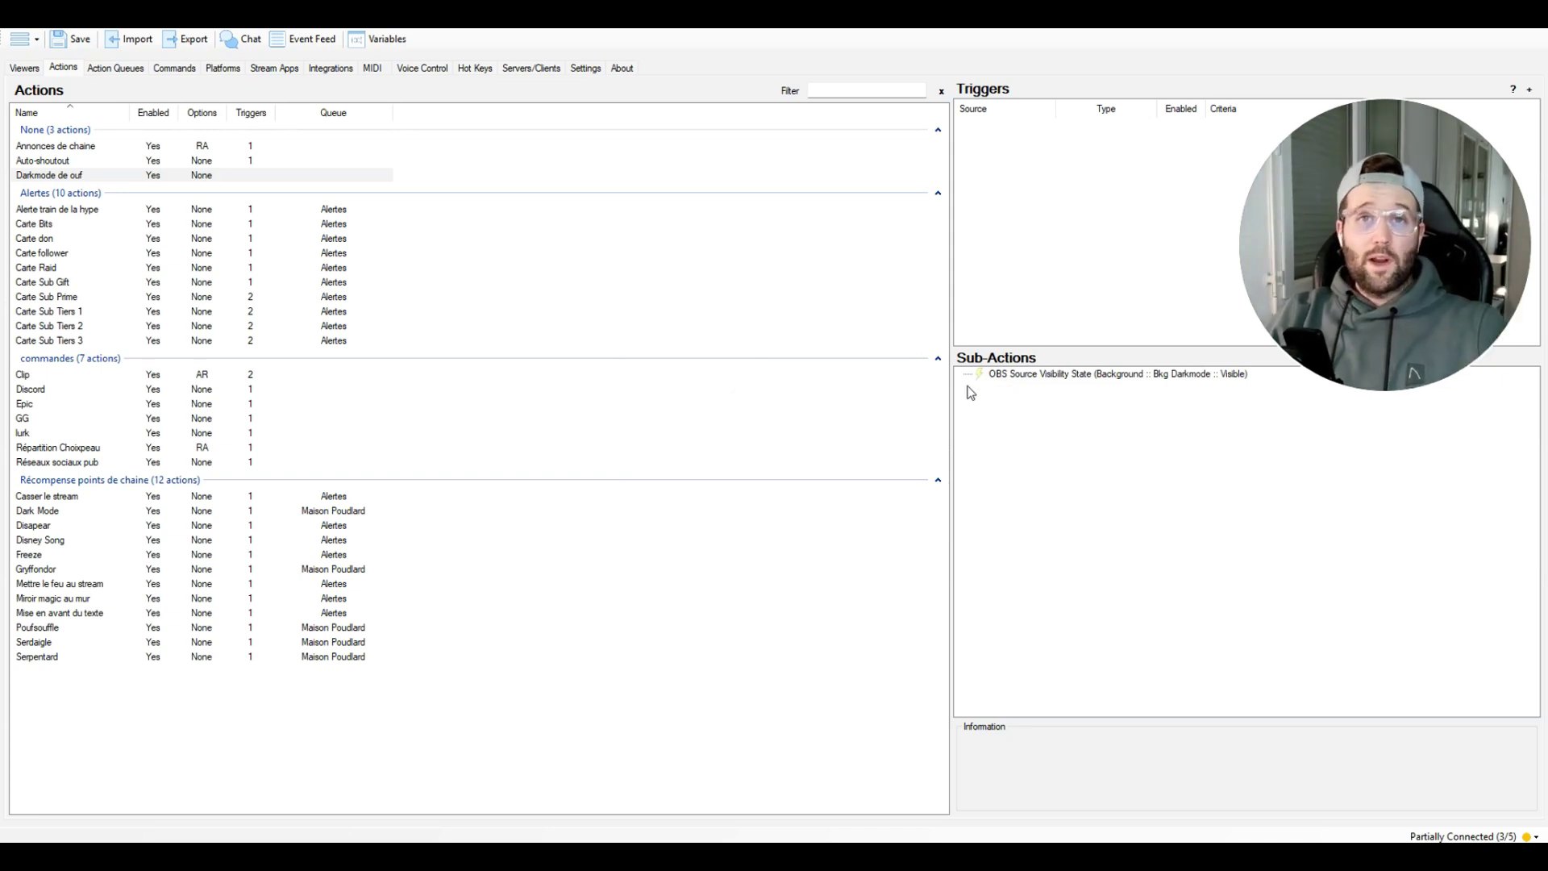
right_click(971, 393)
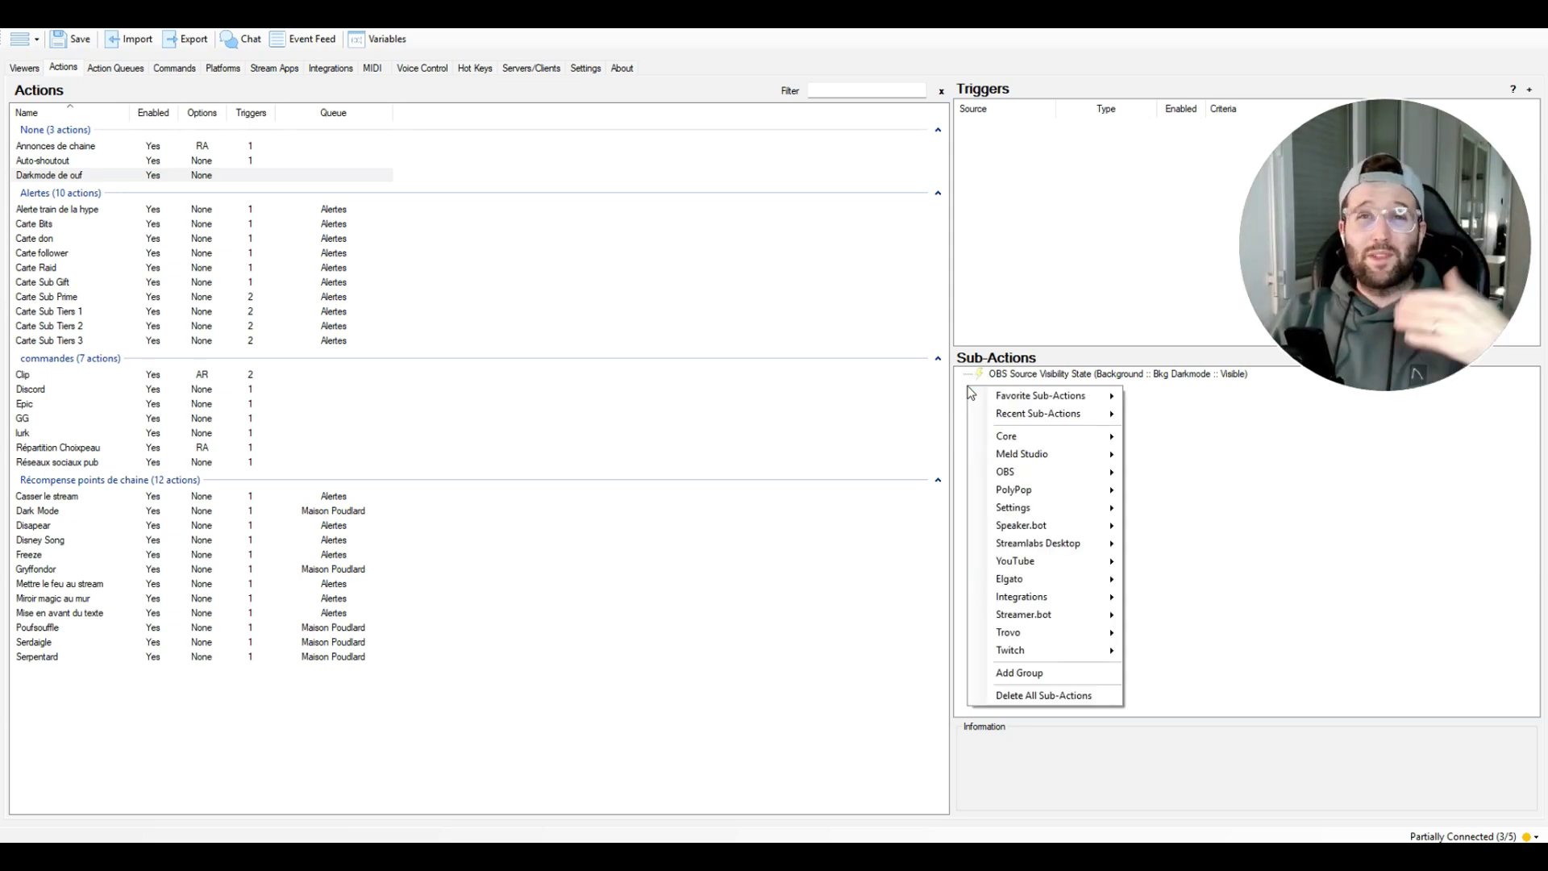
mouse_move(970, 394)
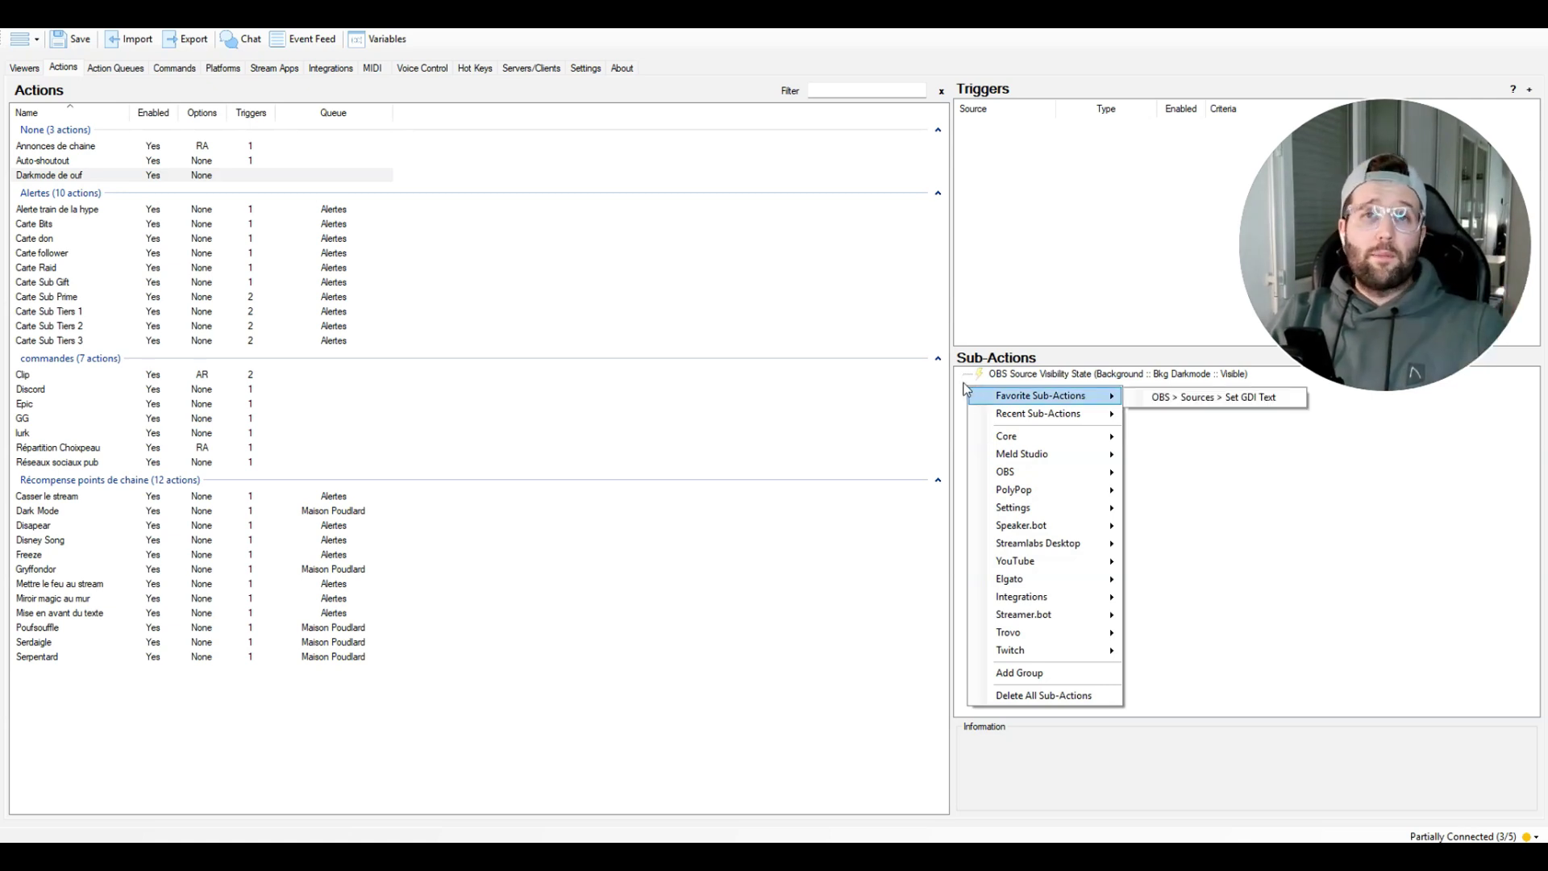
mouse_move(1012, 474)
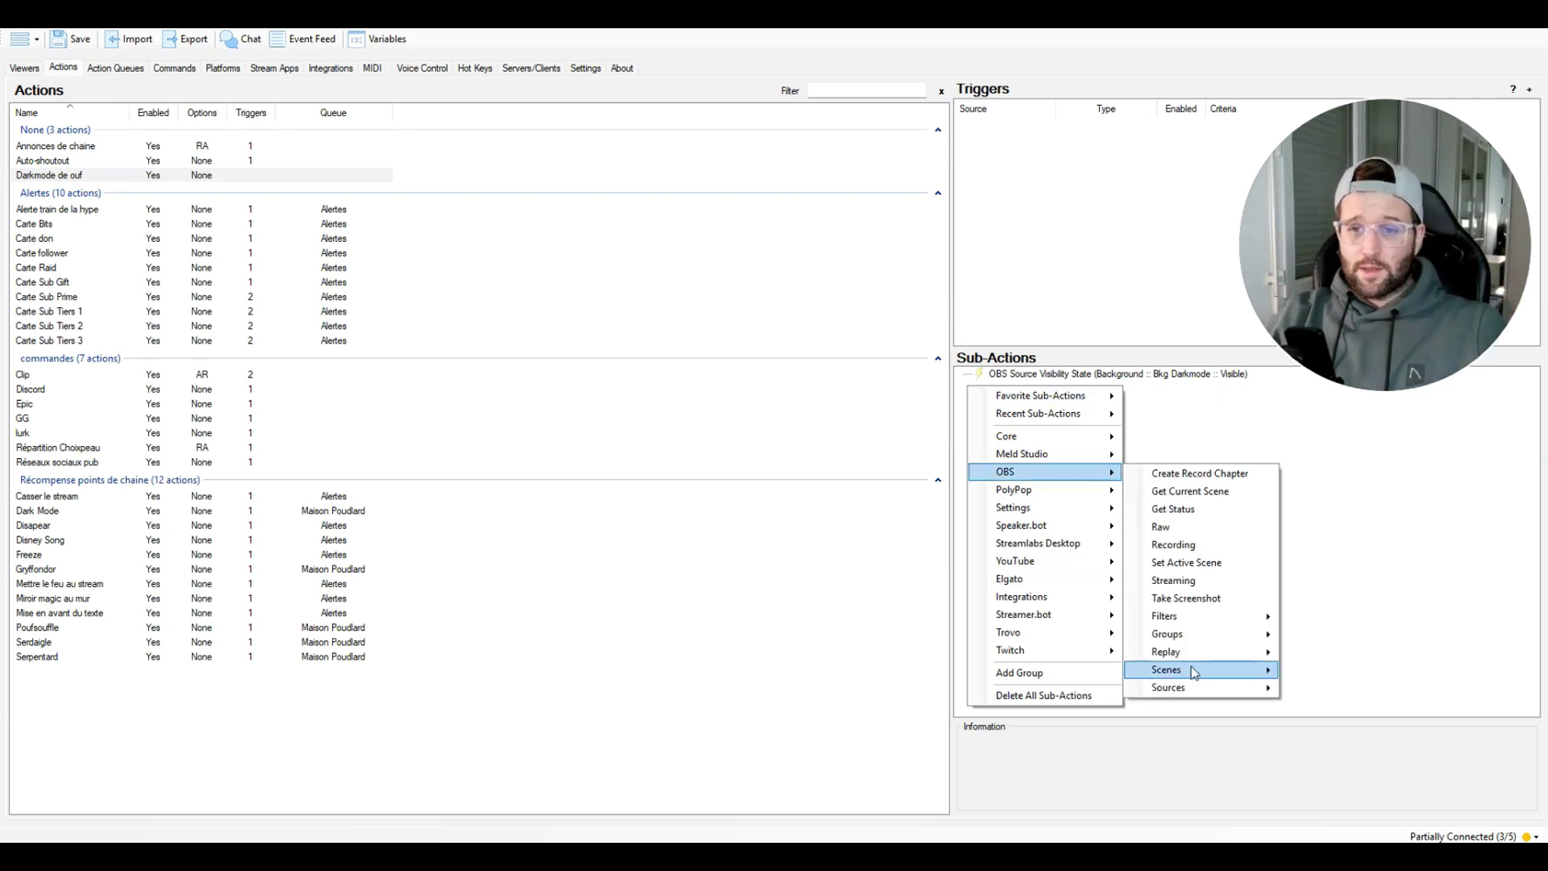
mouse_move(1197, 686)
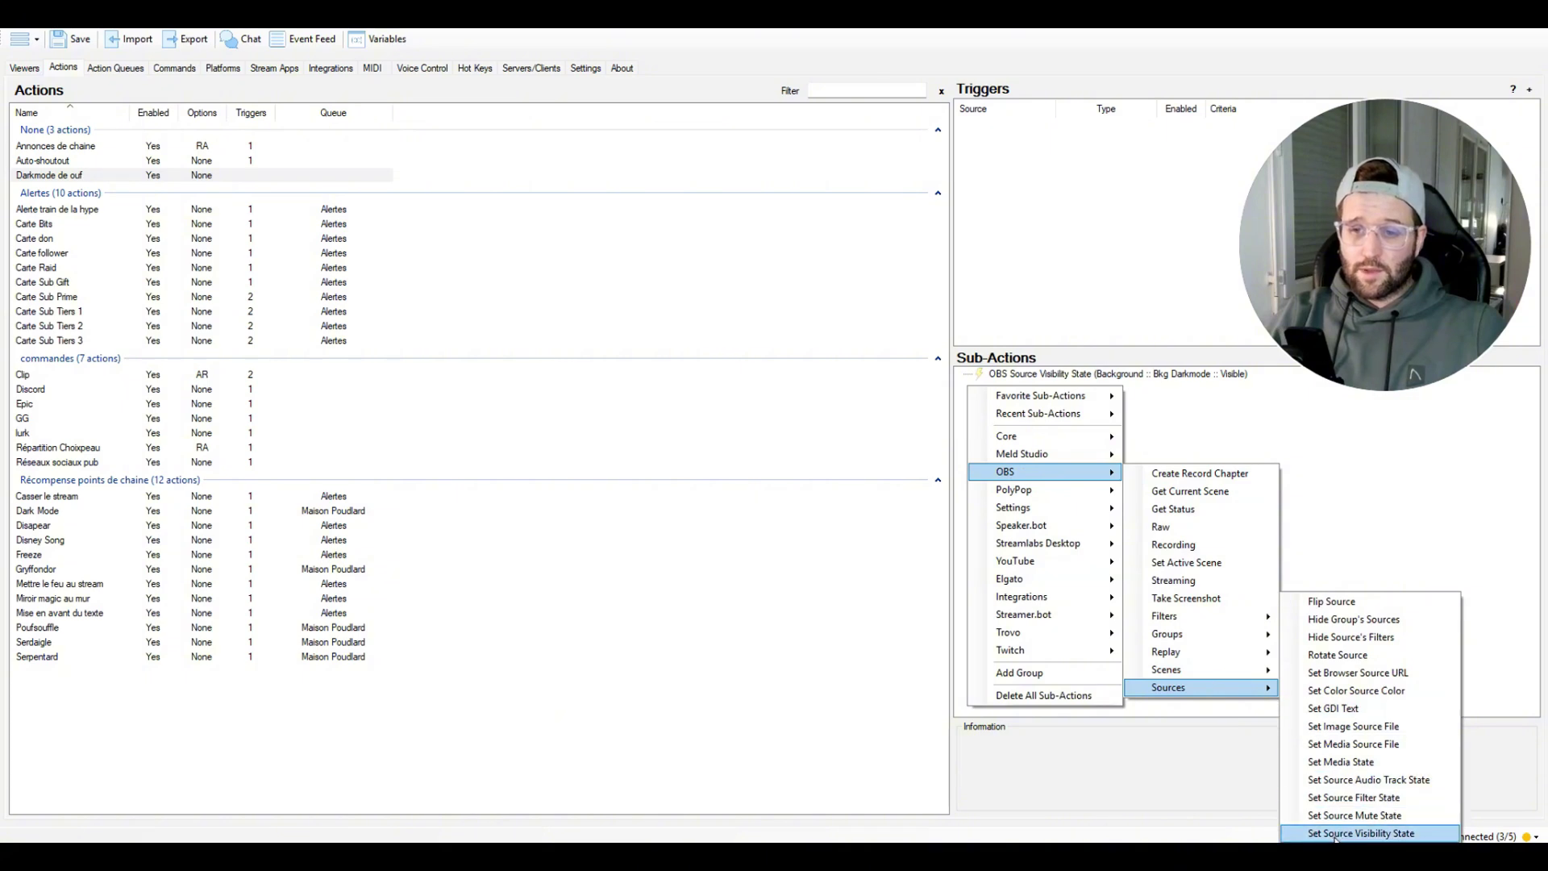
click(1363, 829)
click(887, 409)
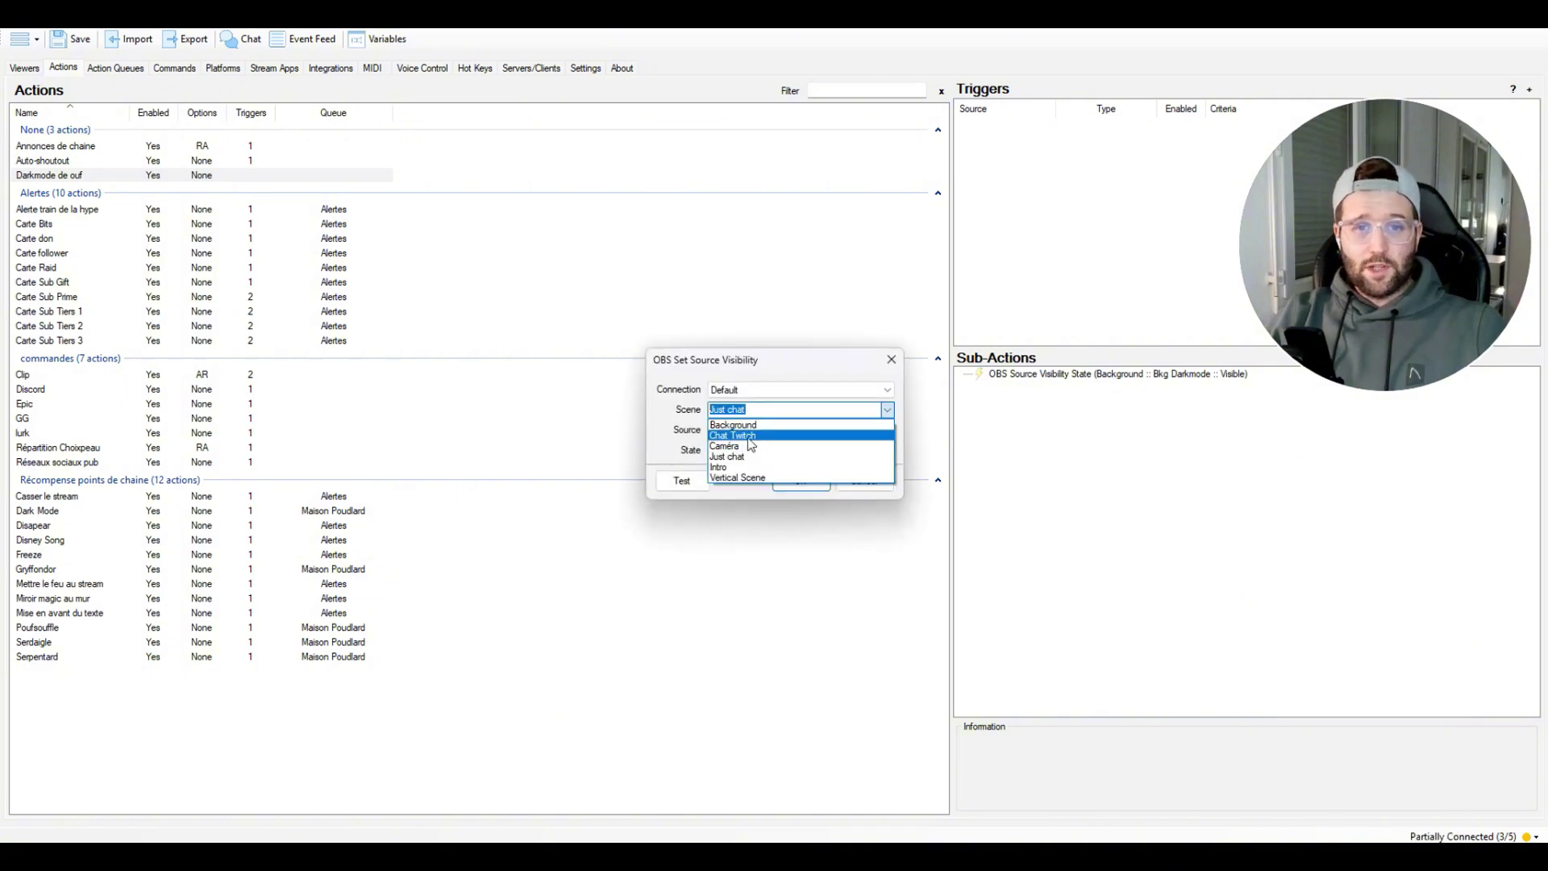
click(742, 444)
click(887, 430)
click(787, 453)
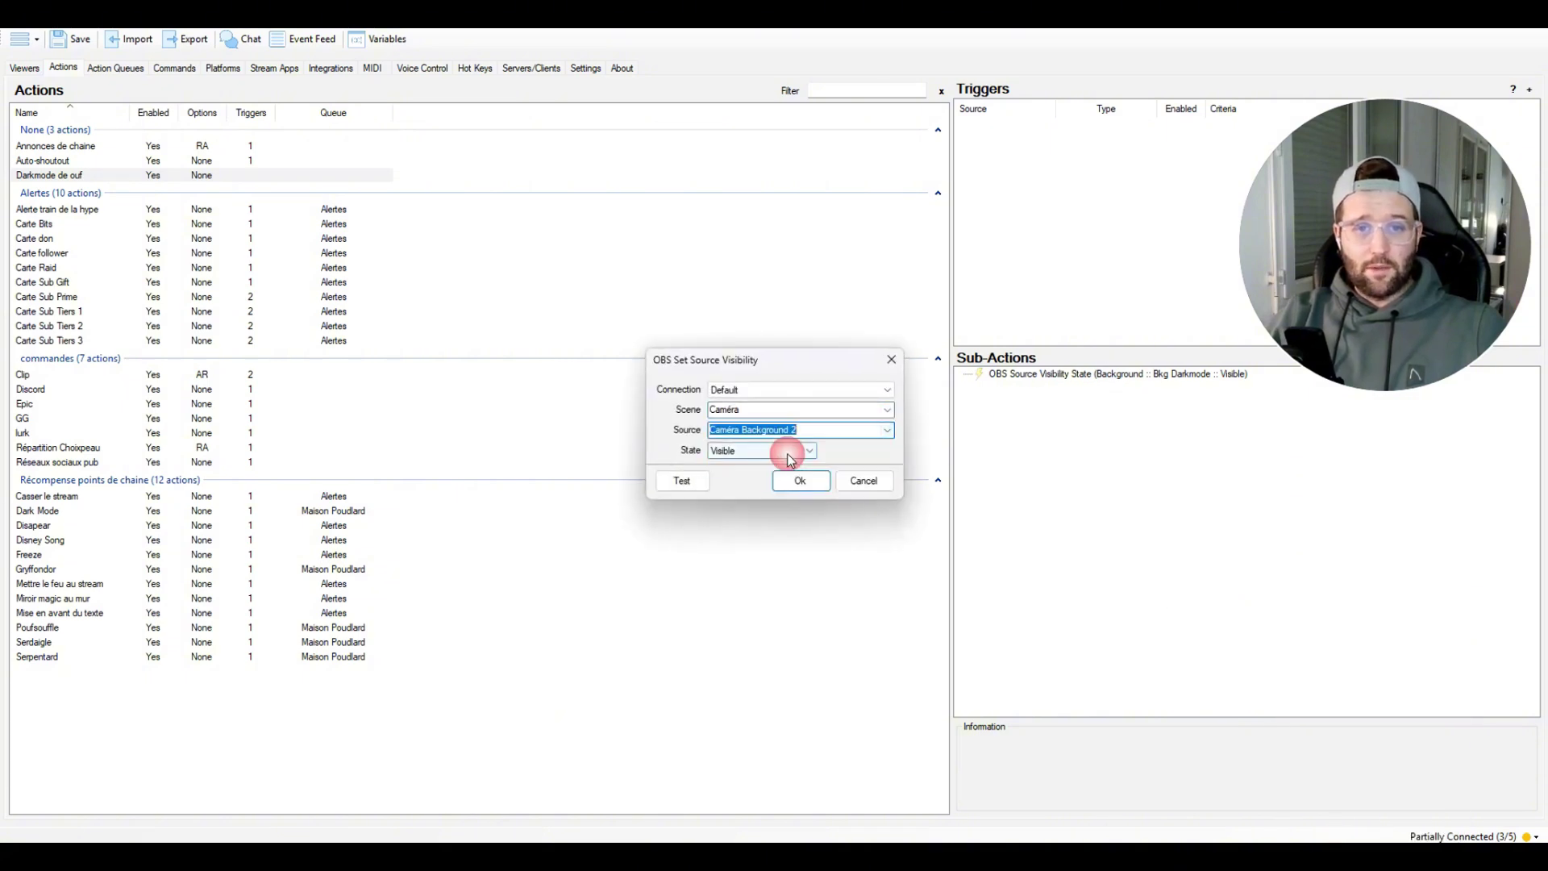
click(801, 481)
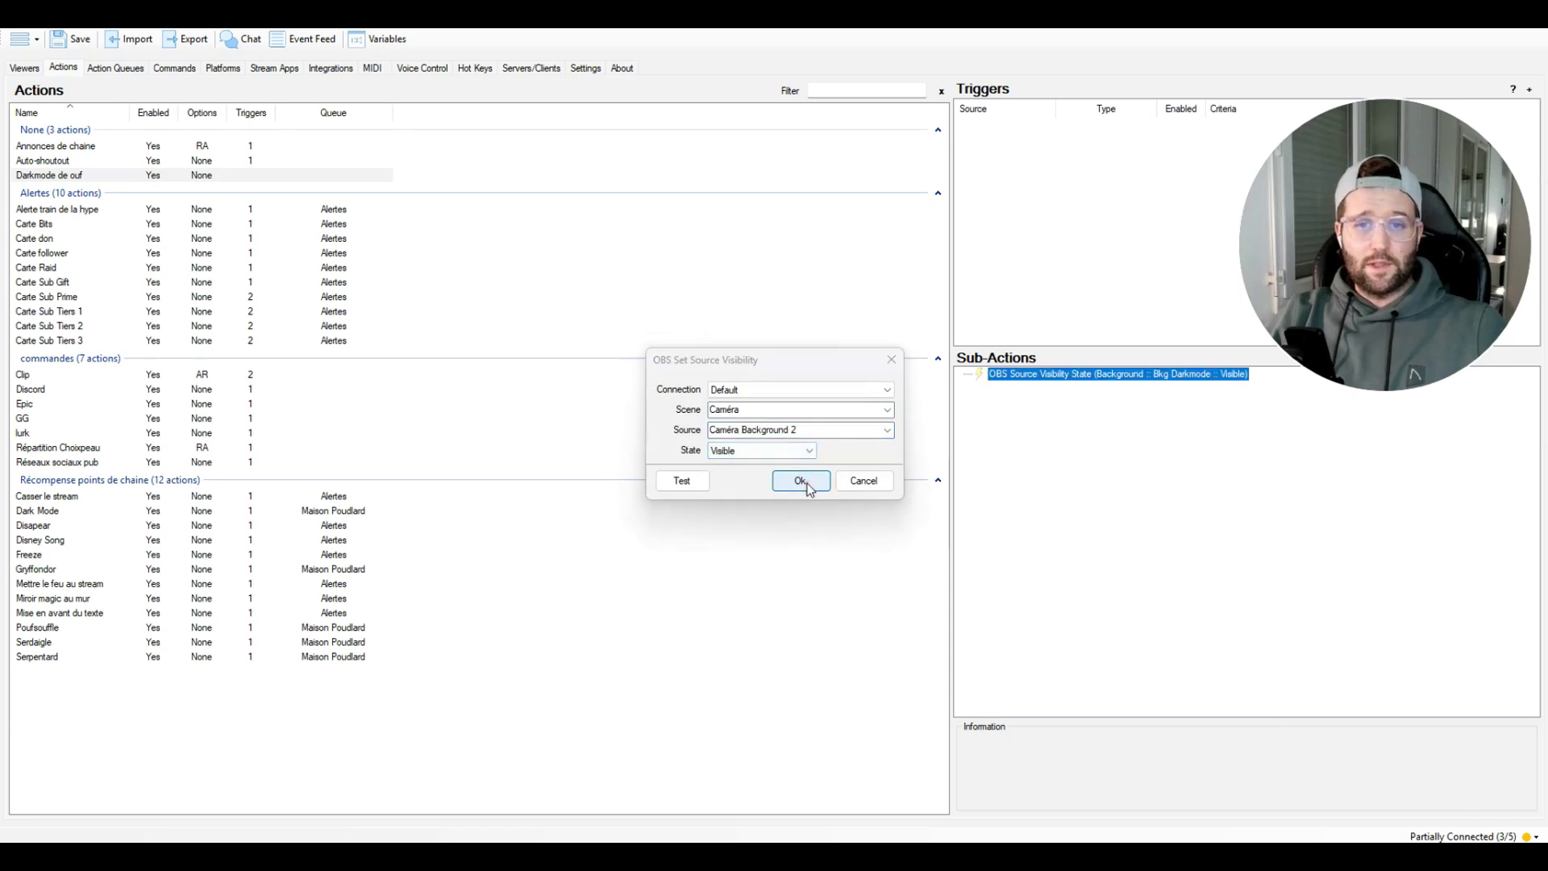
Add an OBS source filter sub-action that sets the Dark mode camera filter on Périphérique de capture vidéo in the Caméra scene to Visible.
right_click(1031, 408)
mouse_move(1083, 494)
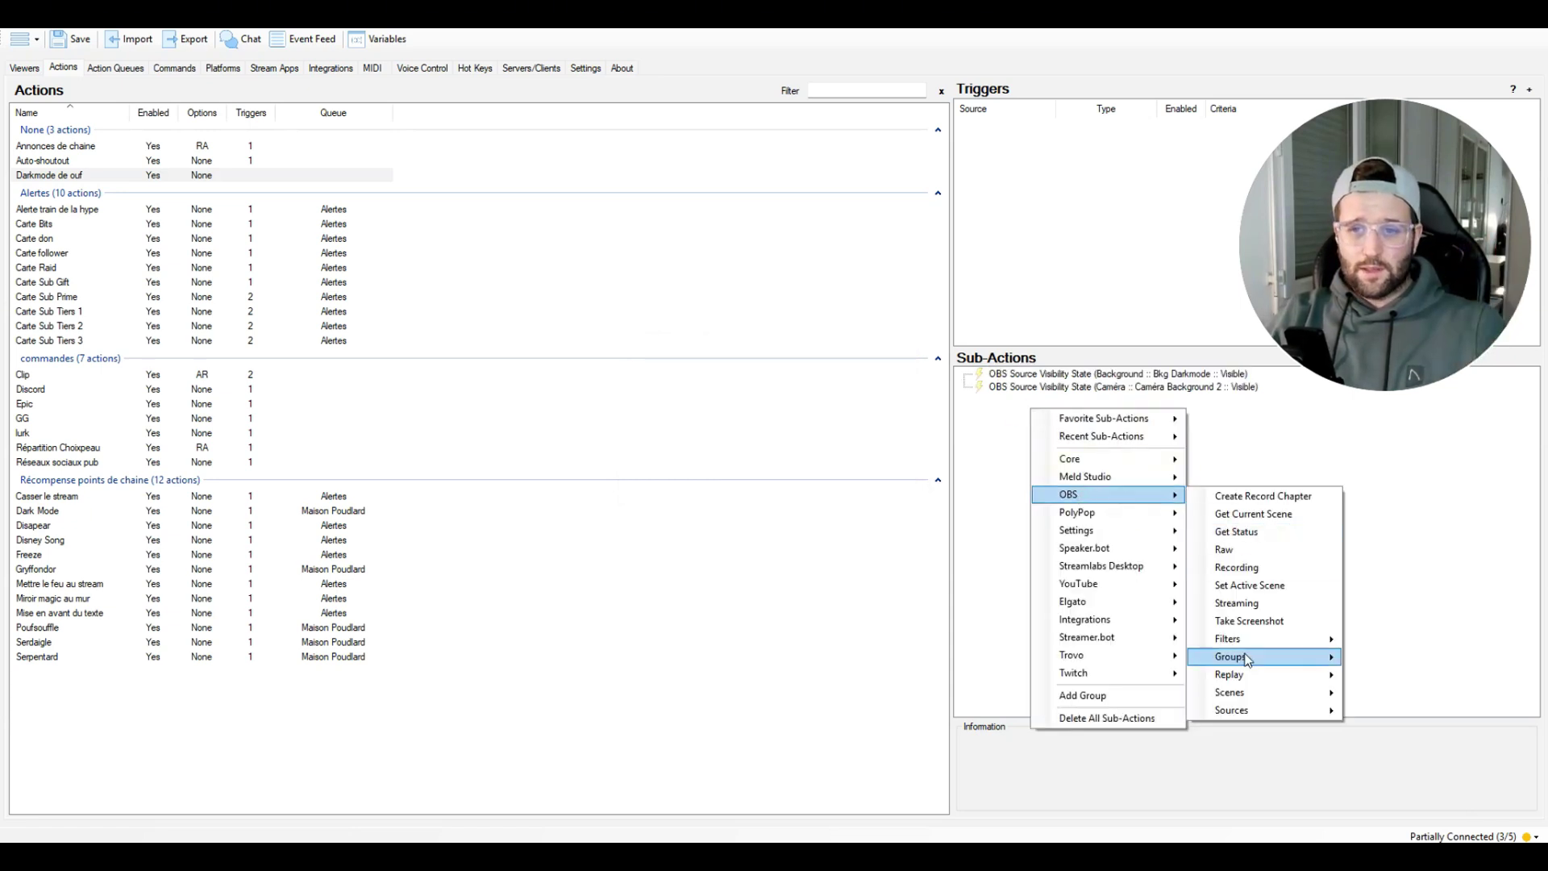
mouse_move(1260, 713)
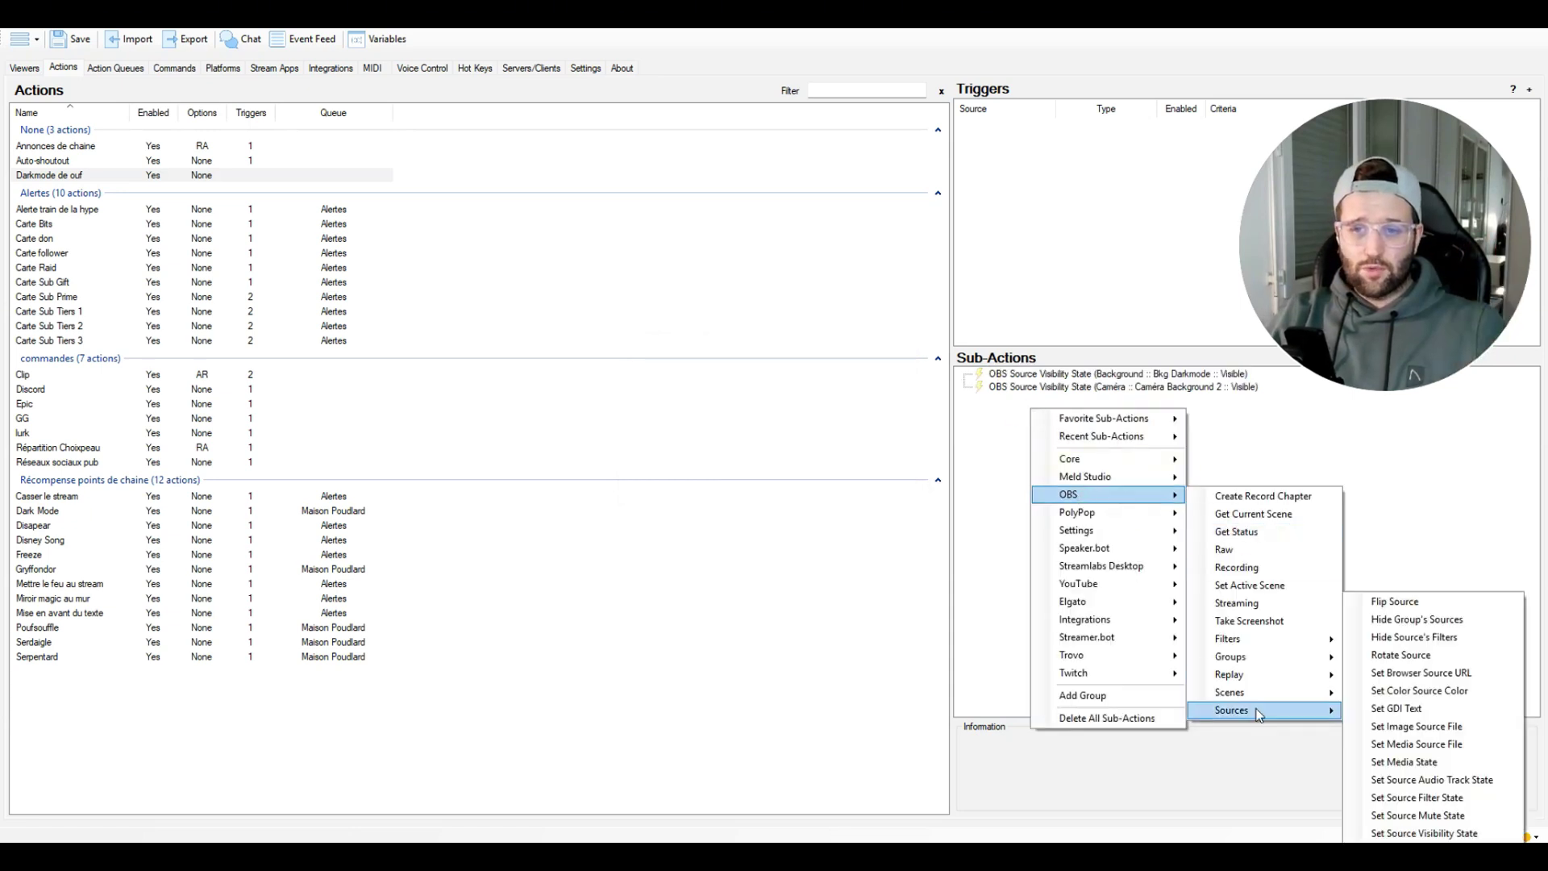
click(1427, 800)
click(880, 396)
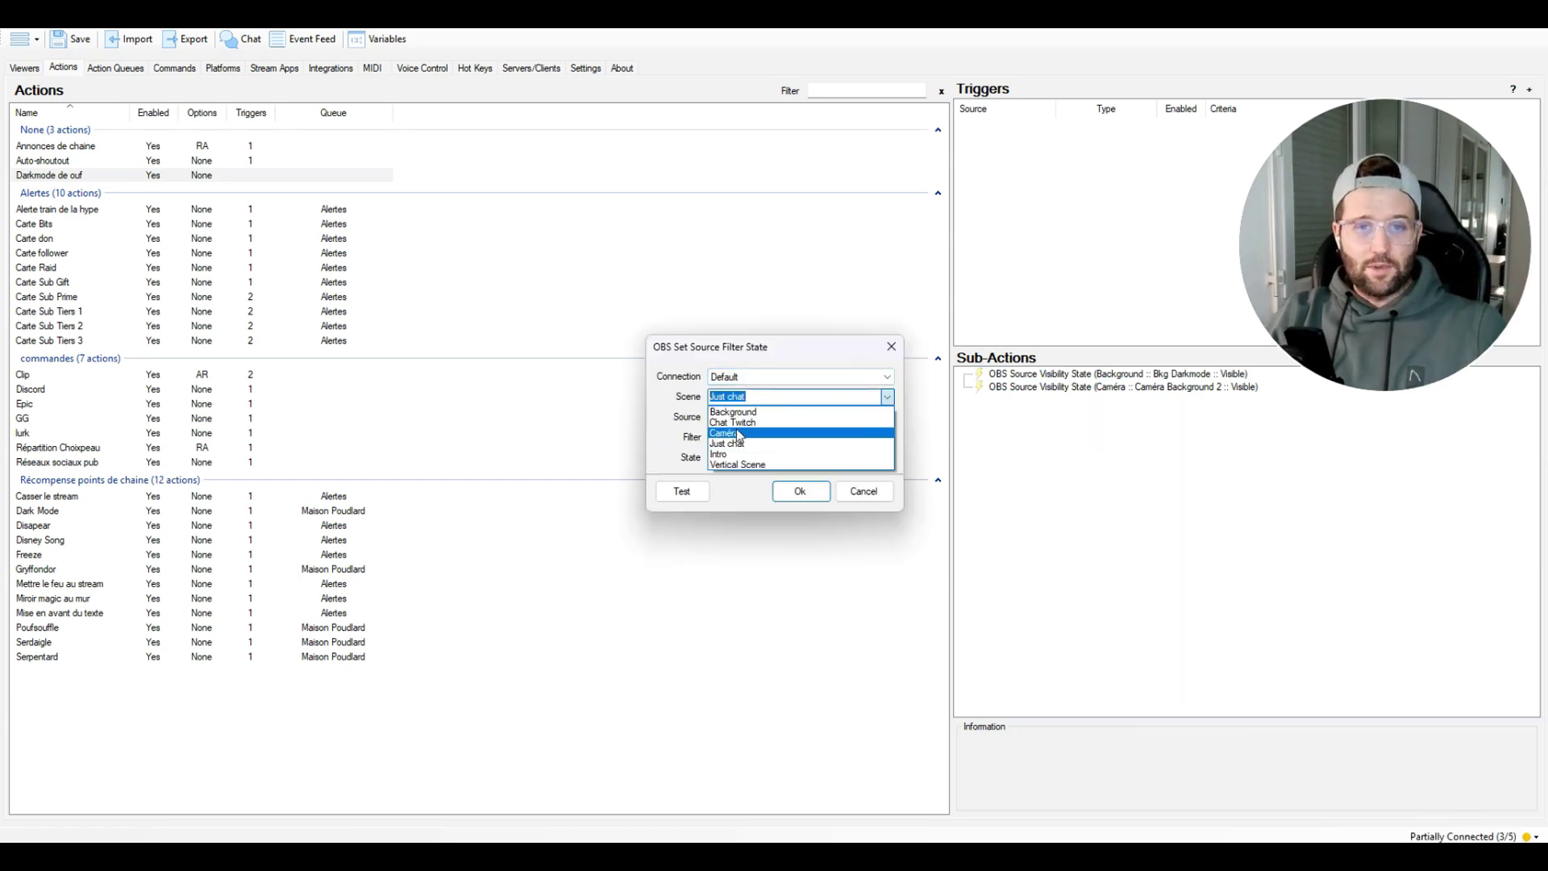
click(737, 429)
click(733, 417)
click(733, 473)
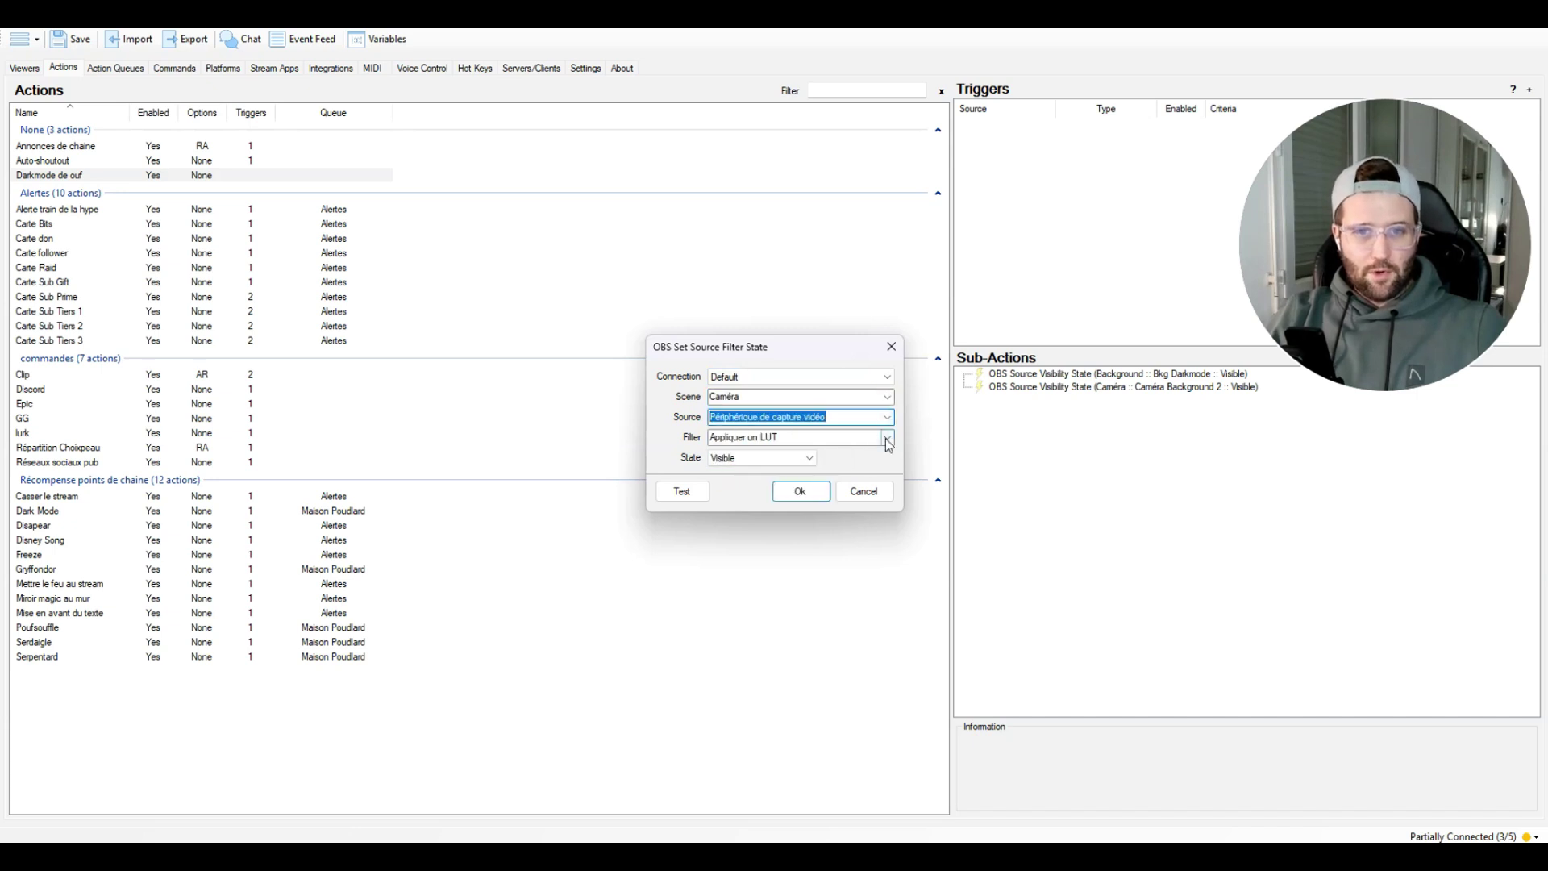
click(887, 436)
click(748, 476)
click(806, 494)
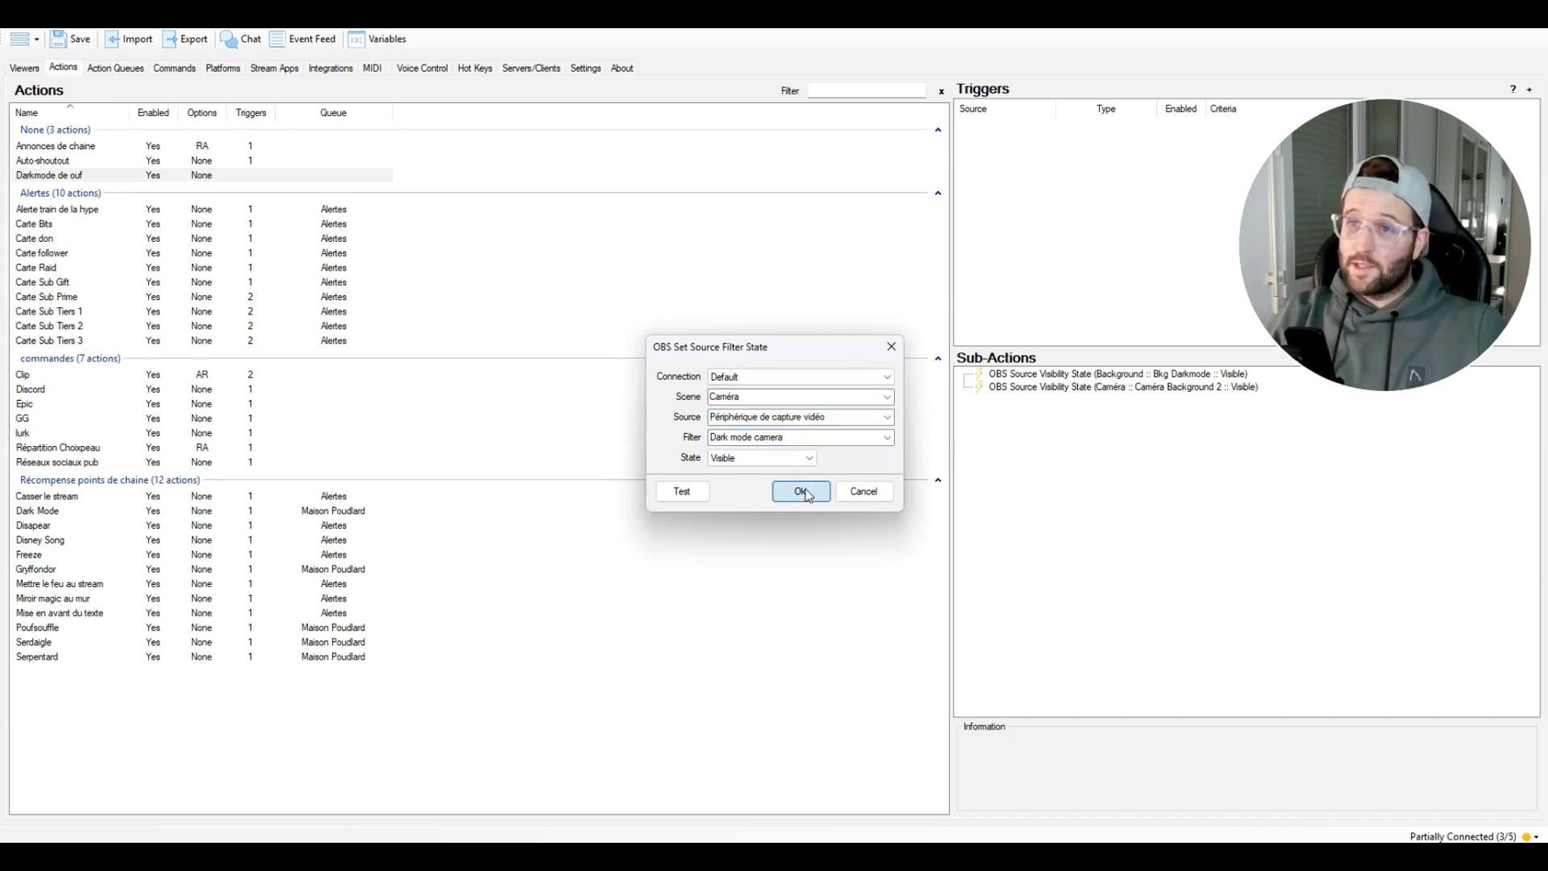
Add an OBS source visibility sub-action that sets Chat Dark mode in the Chat Twitch scene to Visible.
right_click(1045, 439)
mouse_move(1045, 470)
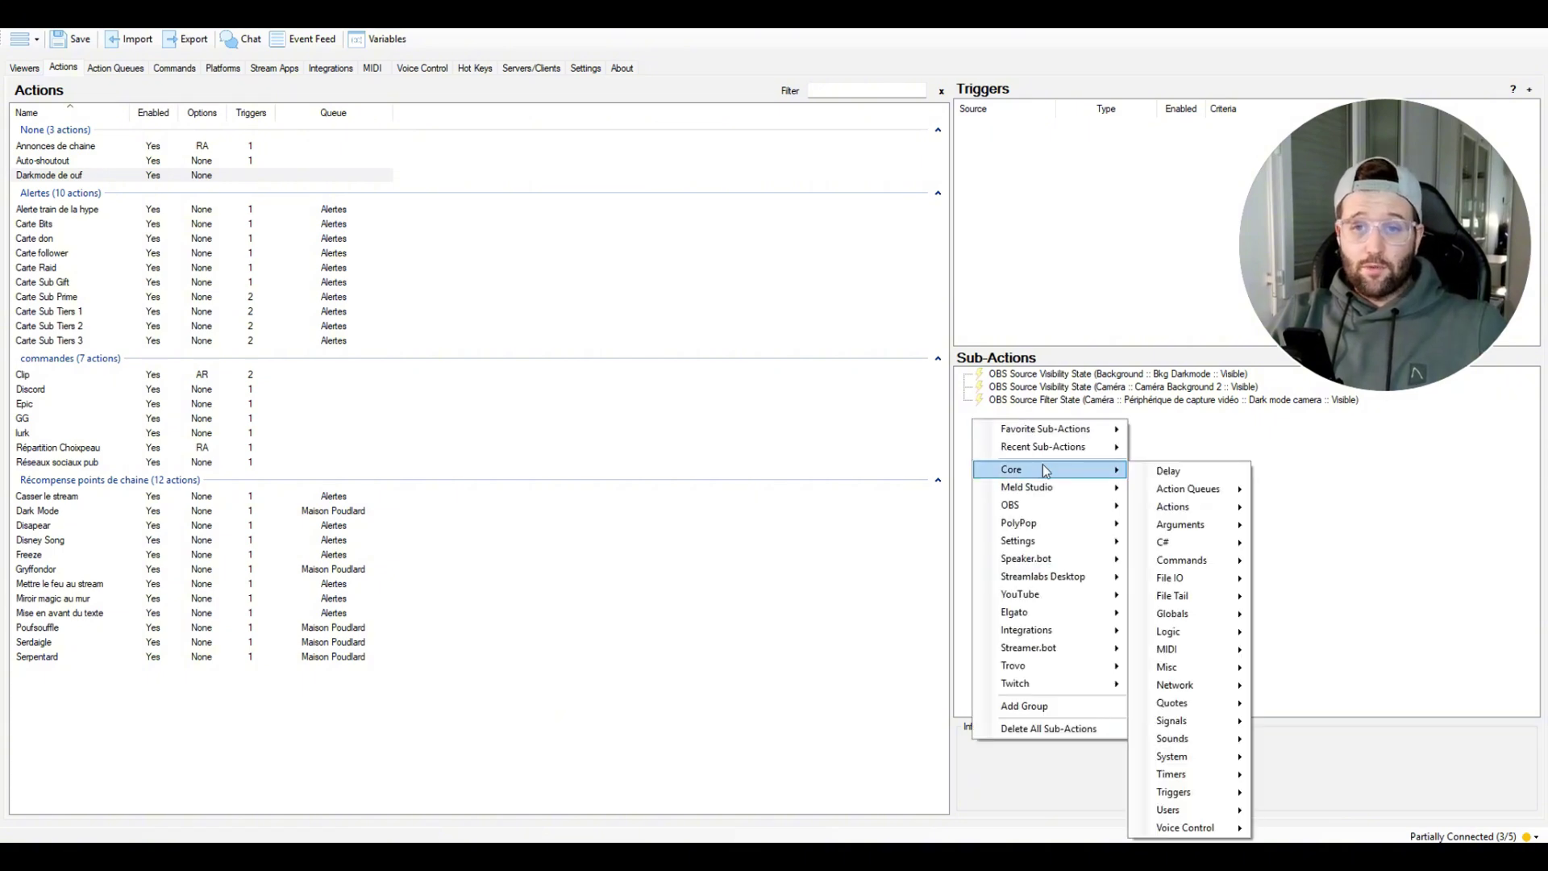
mouse_move(1048, 505)
mouse_move(1248, 729)
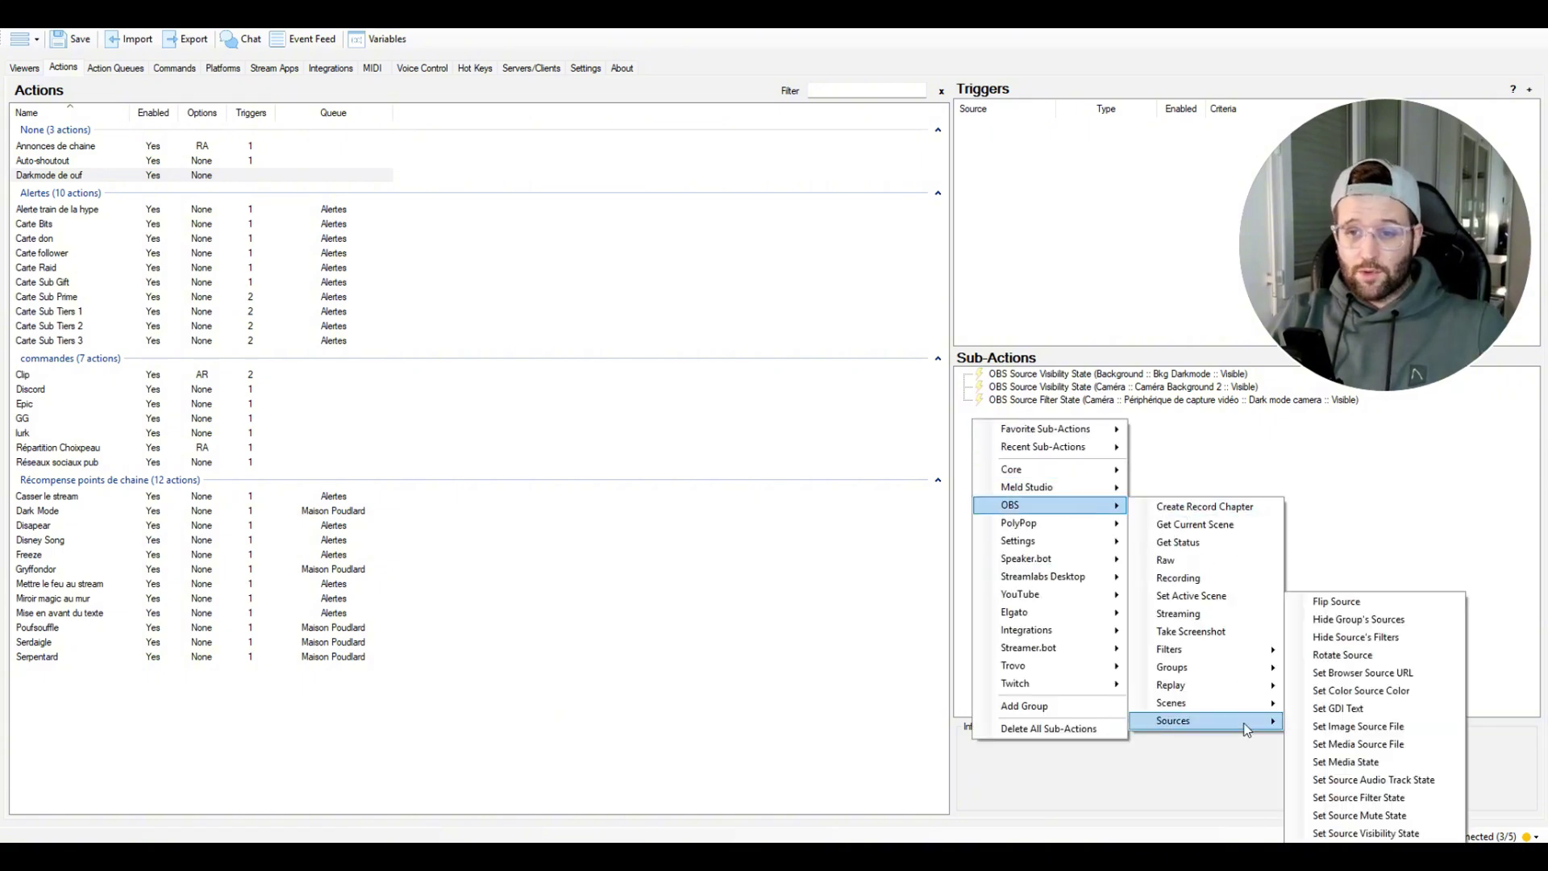
click(1366, 833)
click(887, 410)
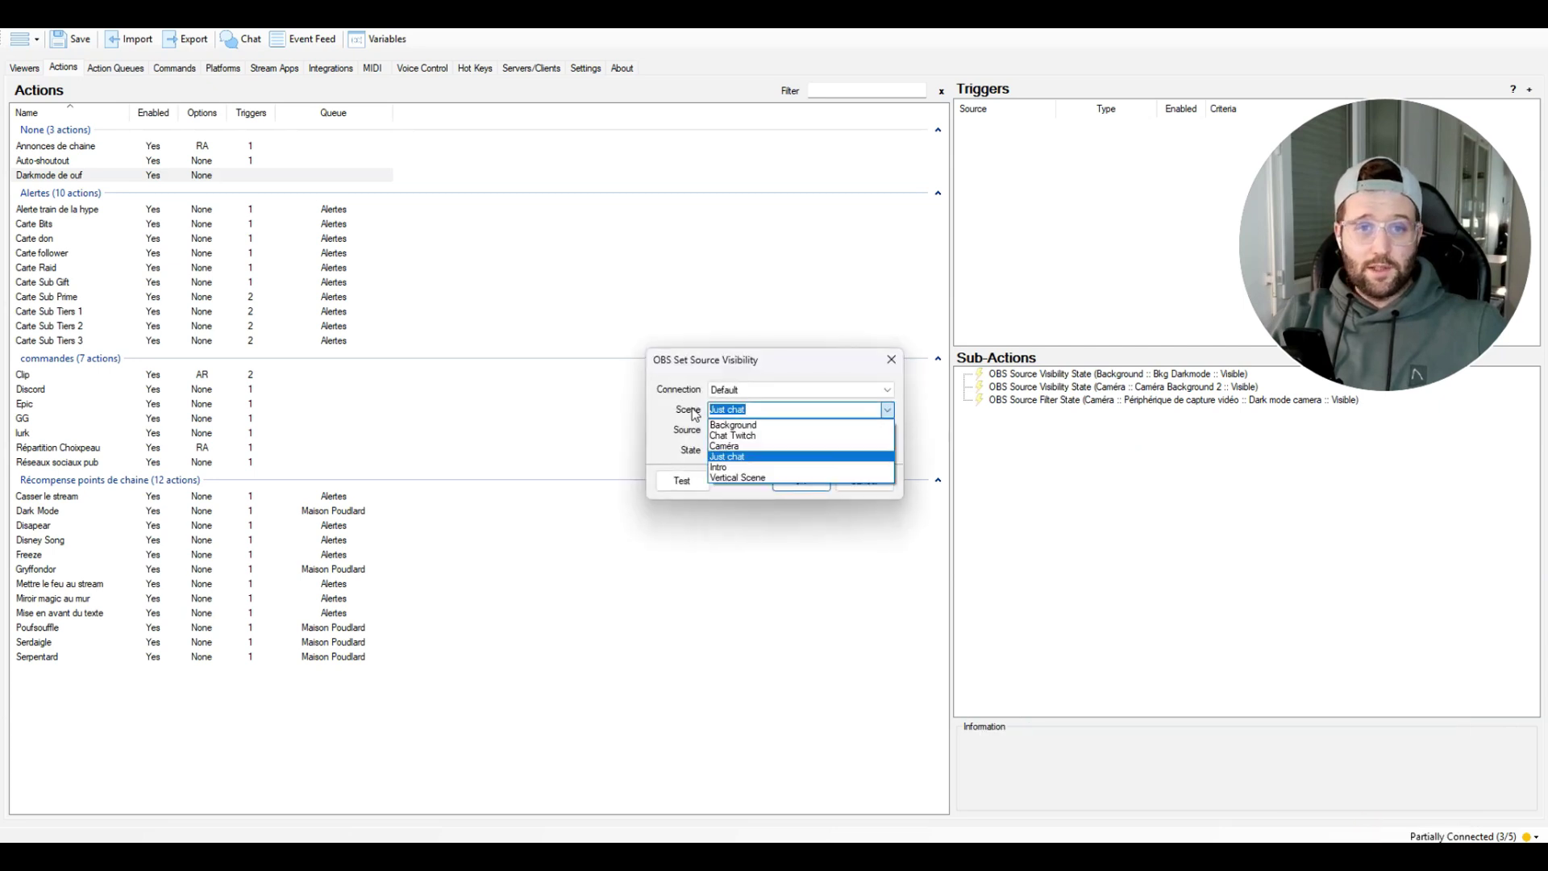
click(748, 436)
click(887, 430)
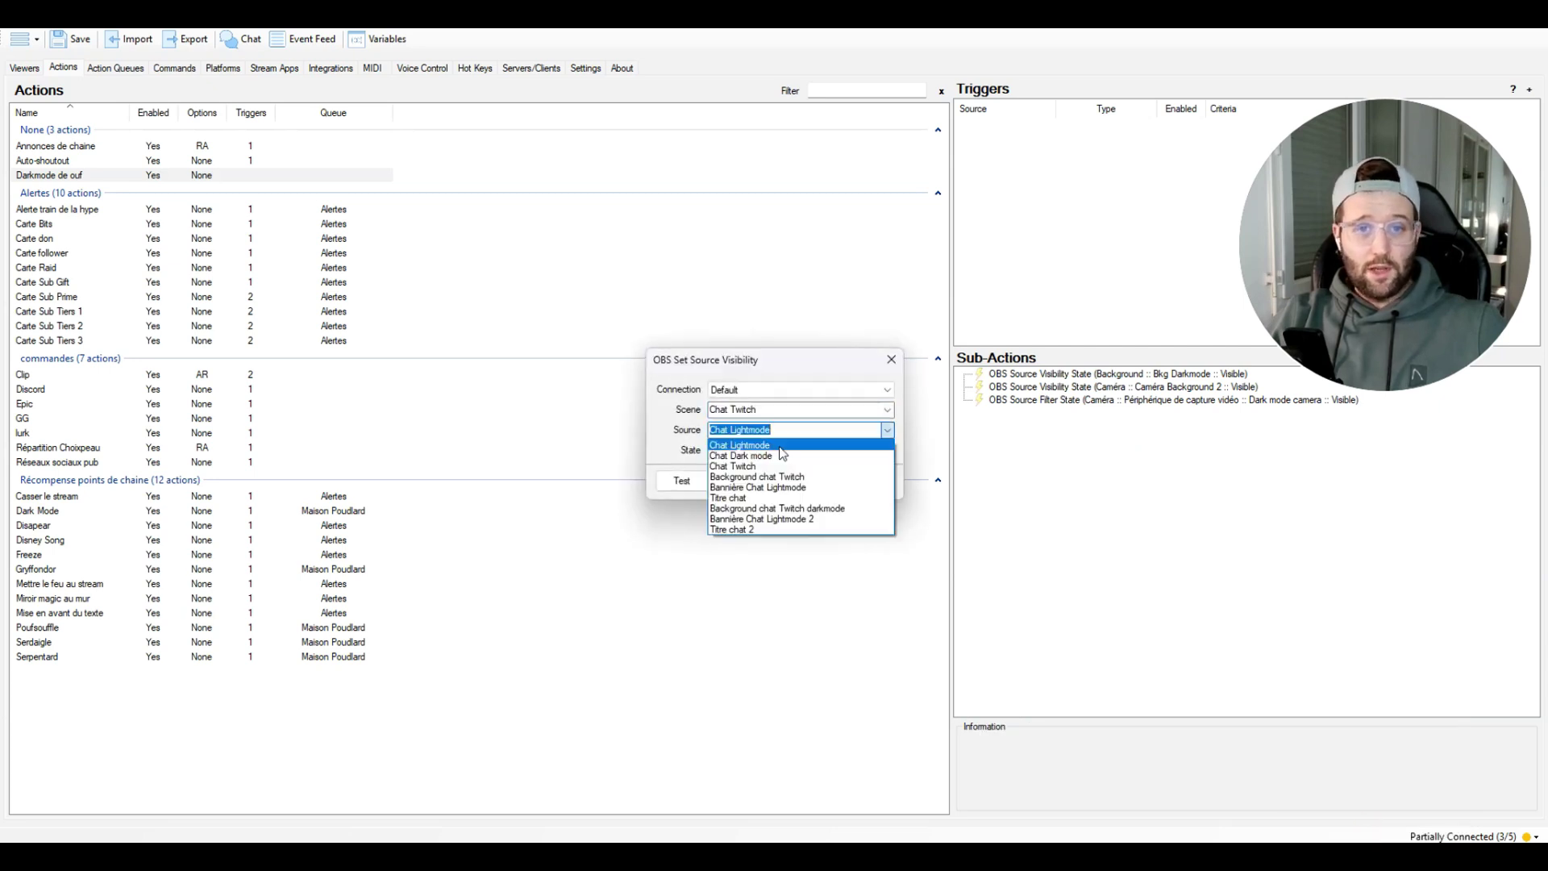
click(770, 457)
click(800, 481)
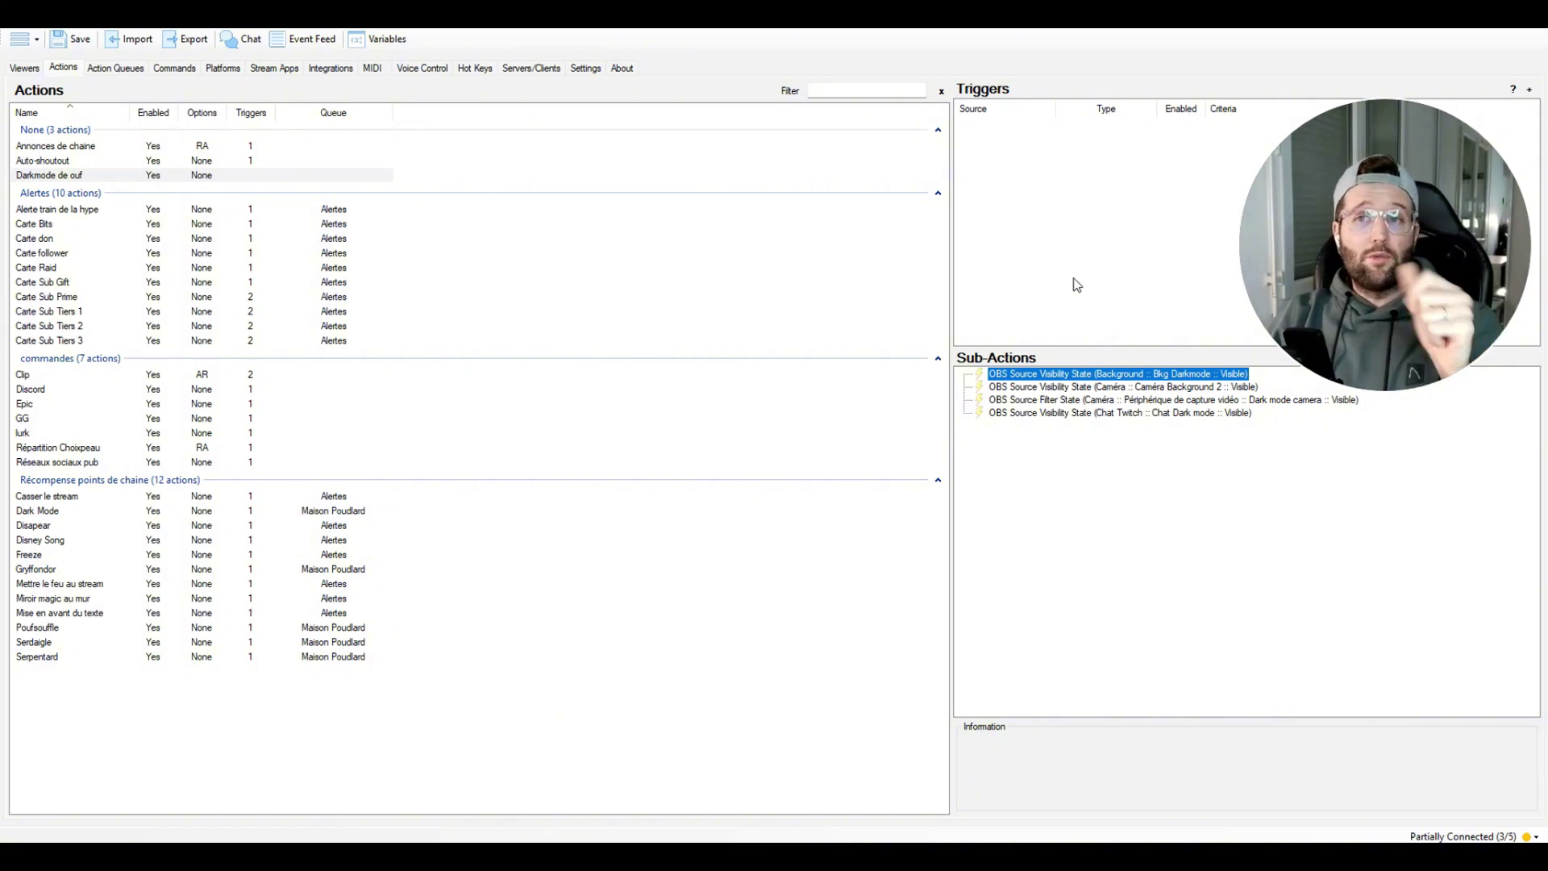
click(1170, 483)
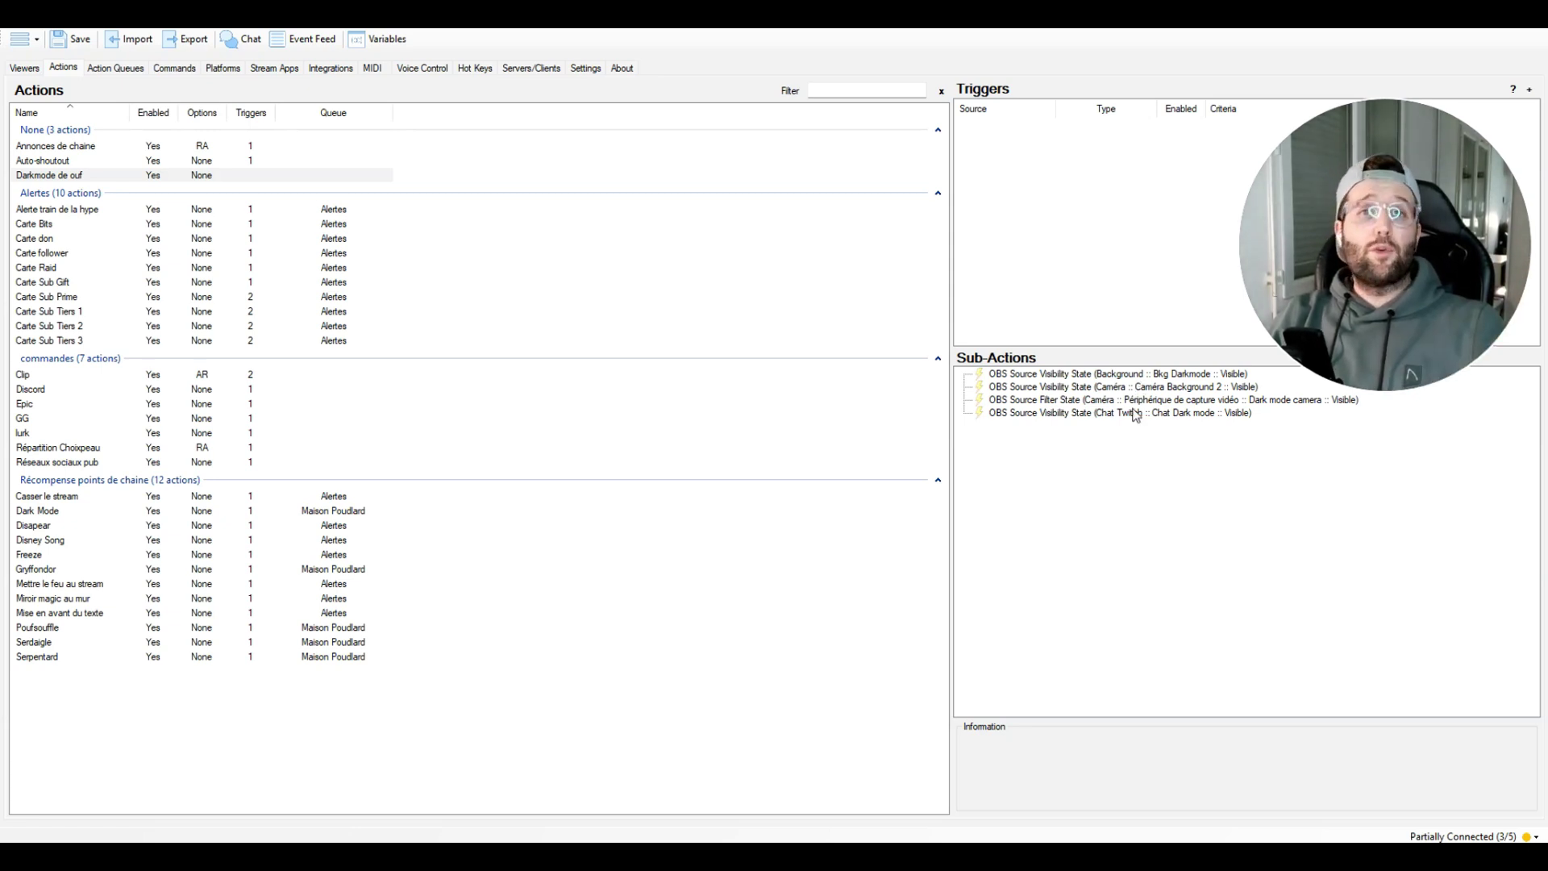
Add a Delay sub-action of 60000 ms to the end of Darkmode de ouf.
right_click(985, 435)
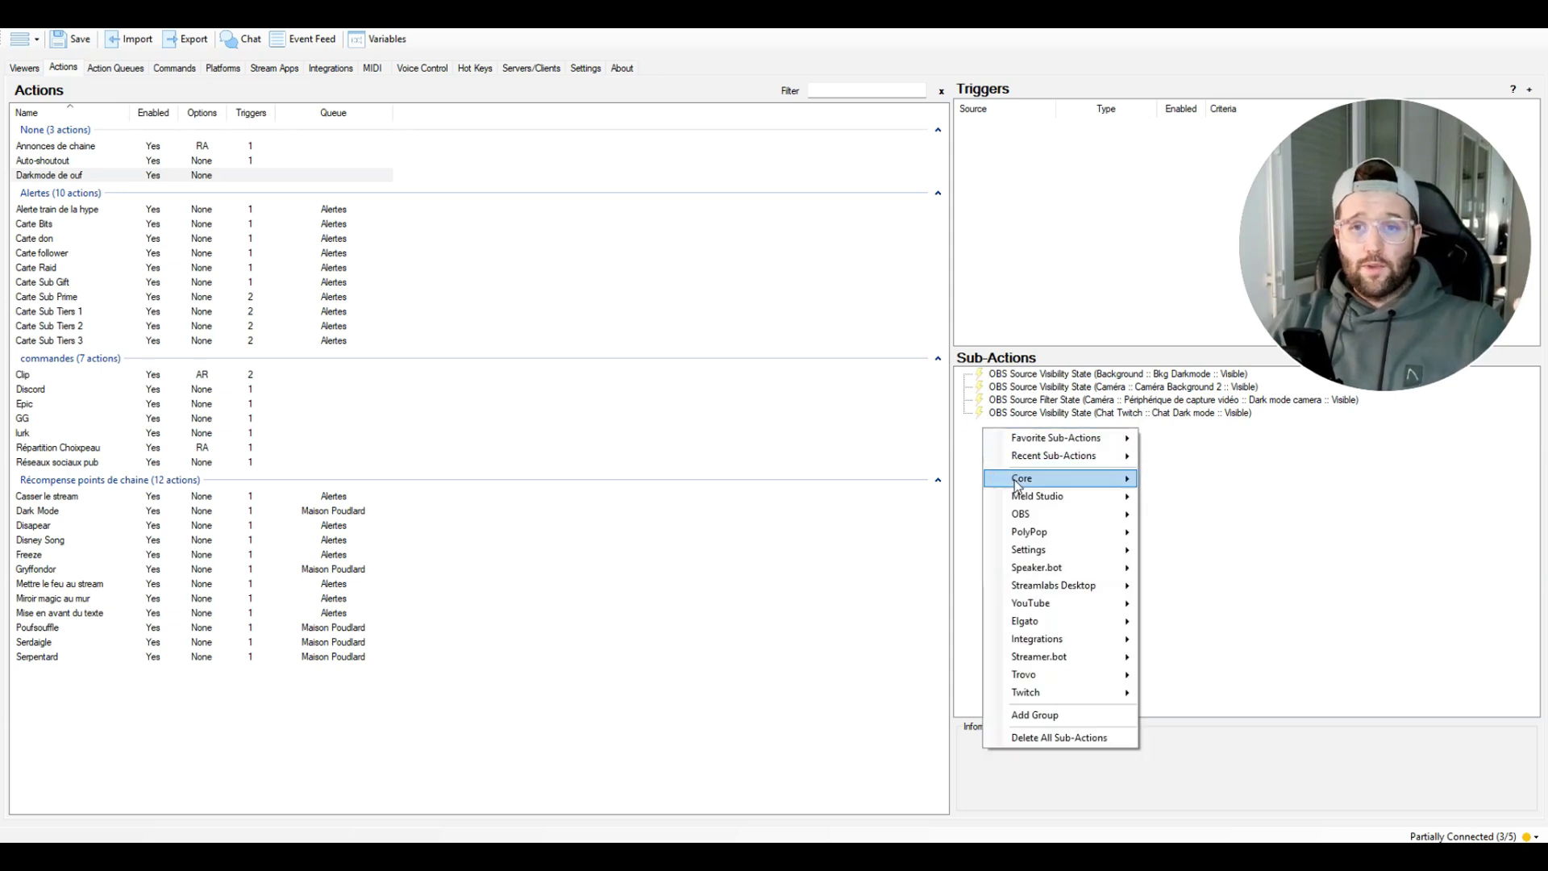
mouse_move(1032, 479)
click(1179, 478)
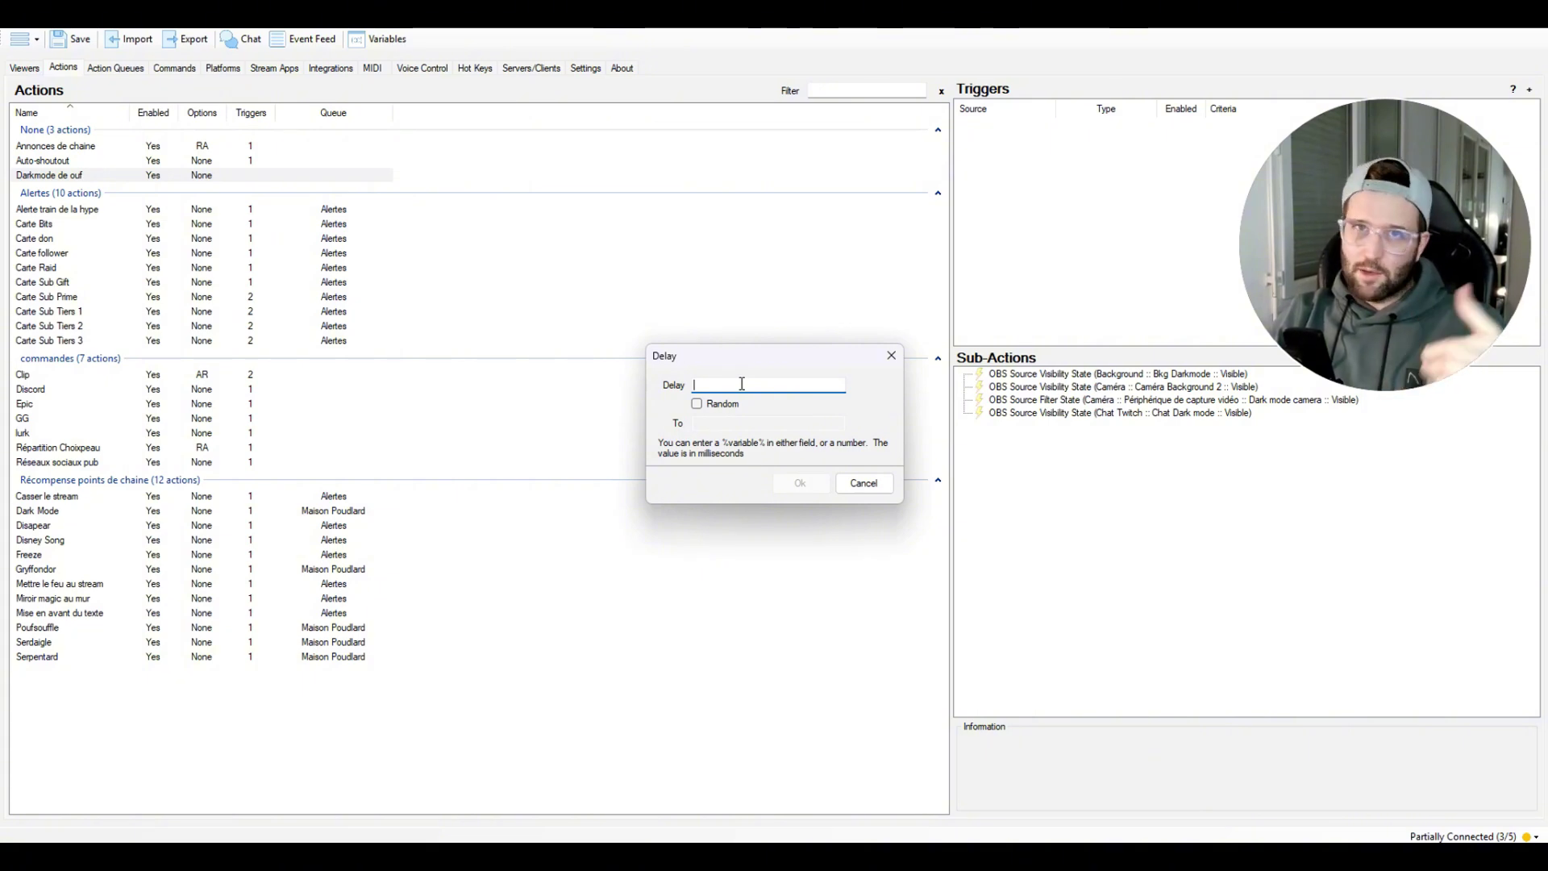
text(60)
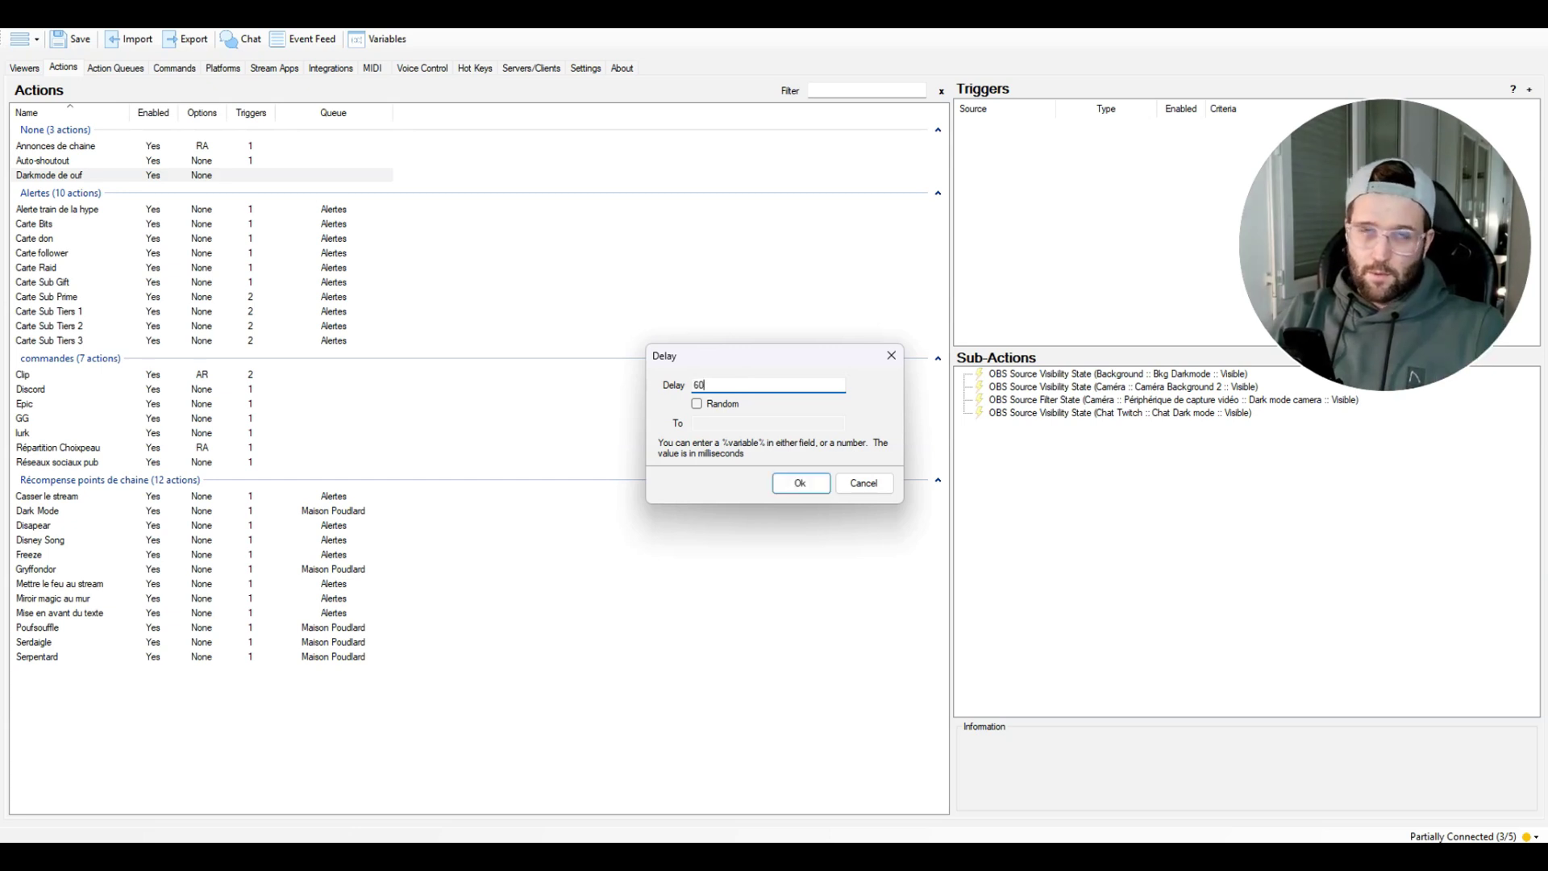
text(000)
key(Return)
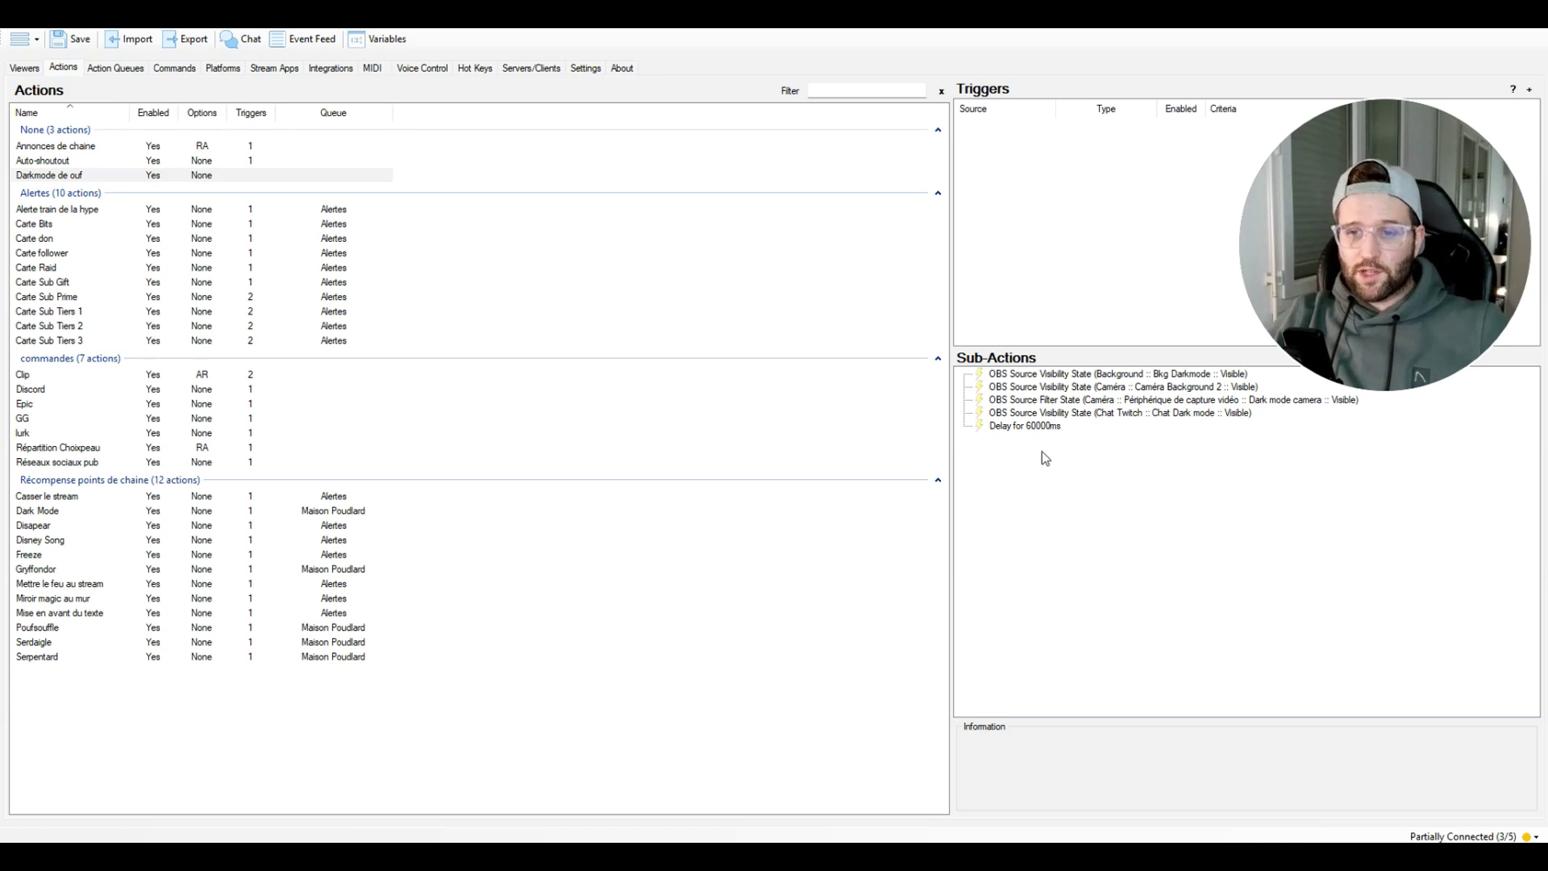
Duplicate the Bkg Darkmode visibility sub-action below the delay and set the copy's state to Hidden.
click(1014, 375)
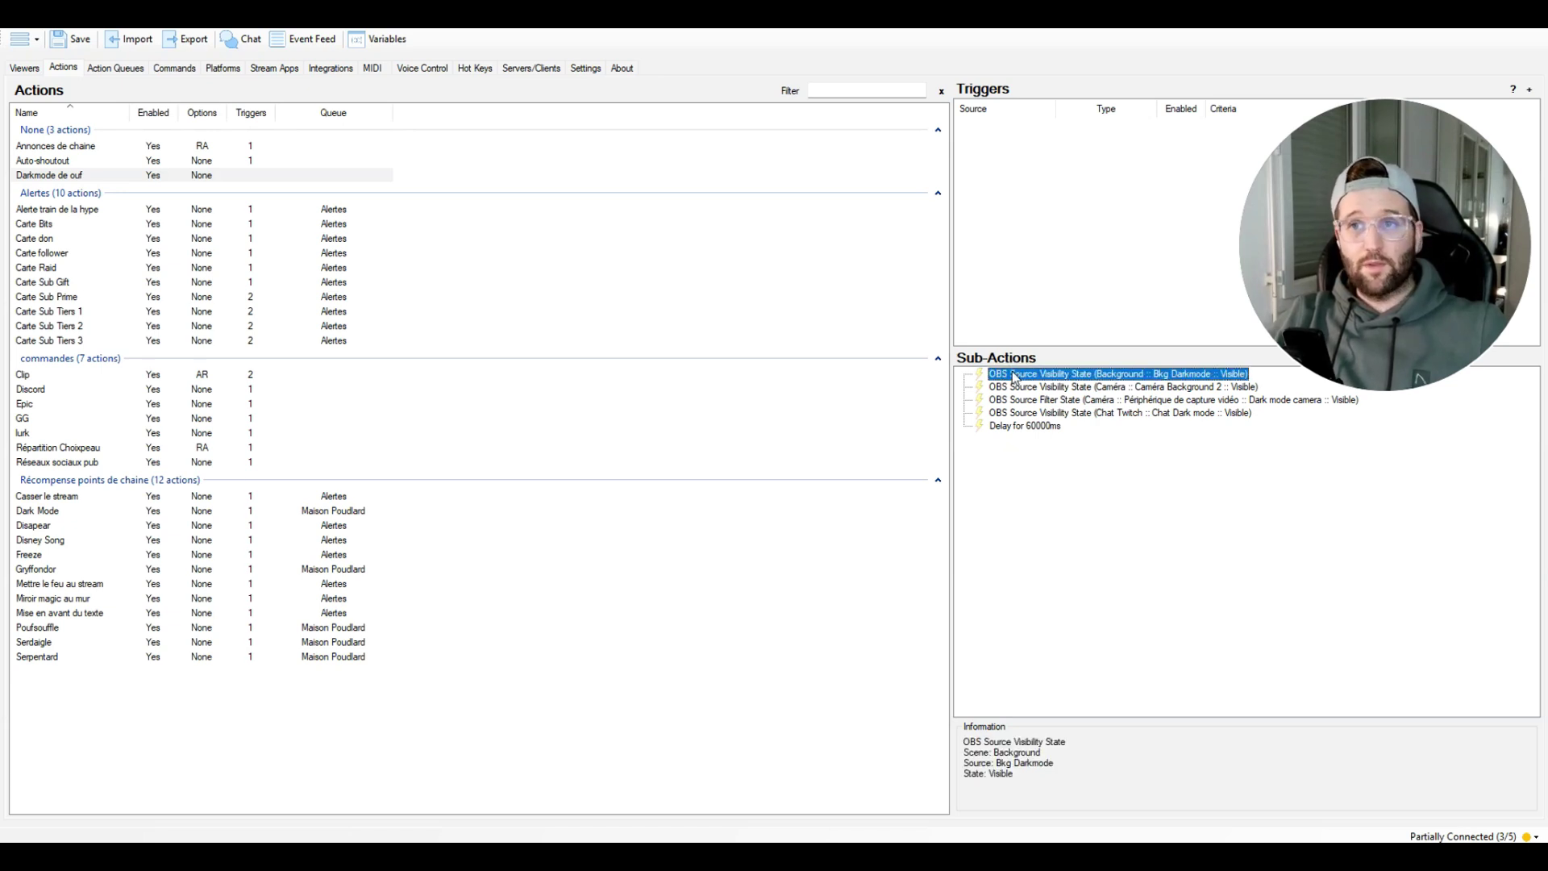
key(ctrl+v)
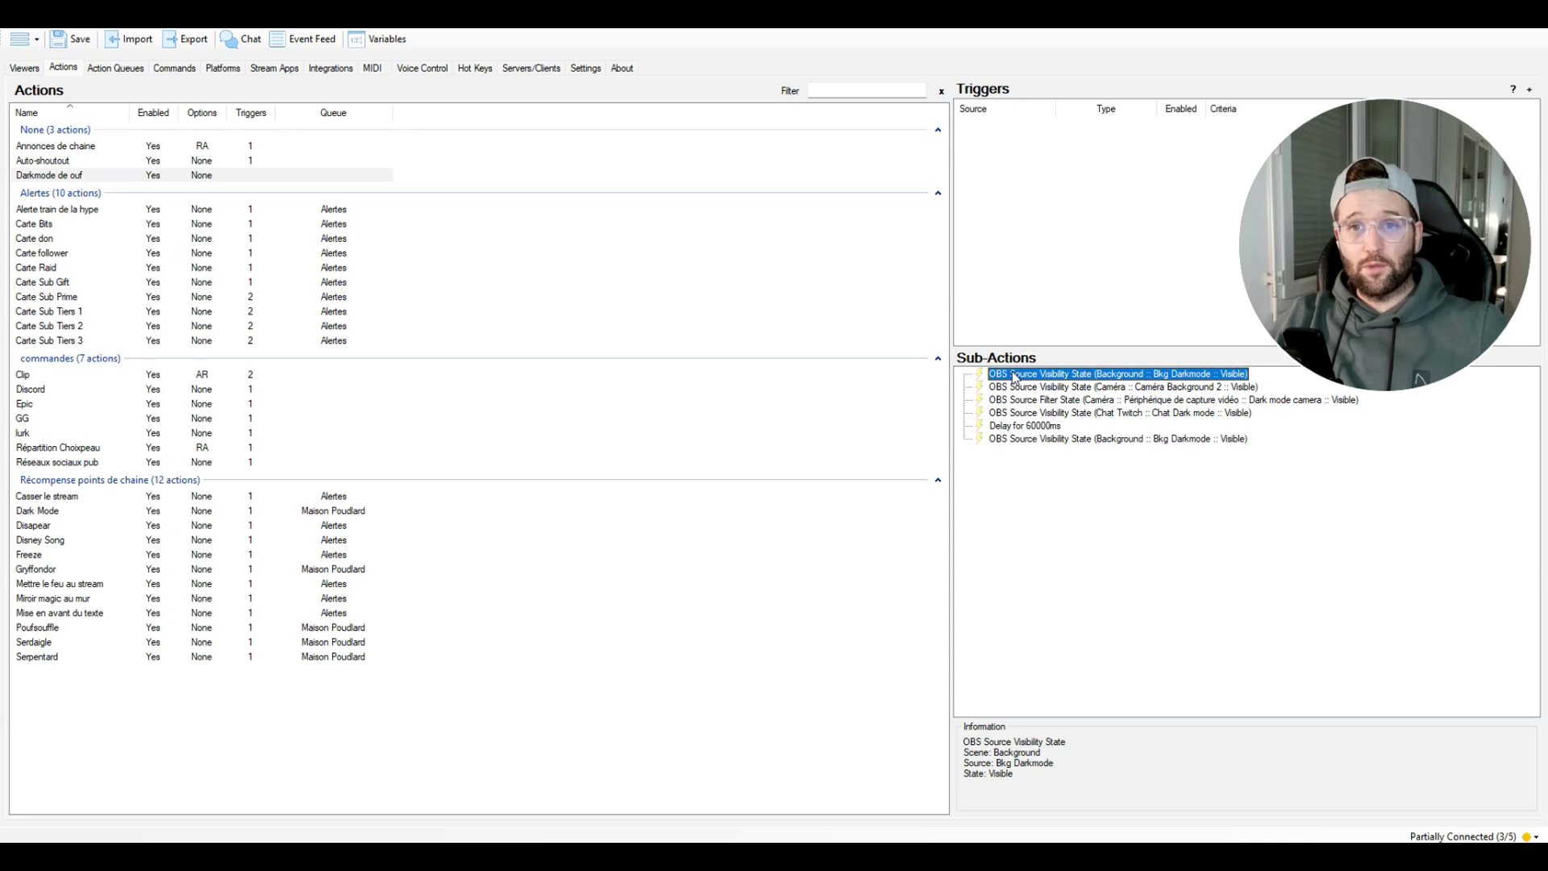
double_click(1049, 444)
click(807, 453)
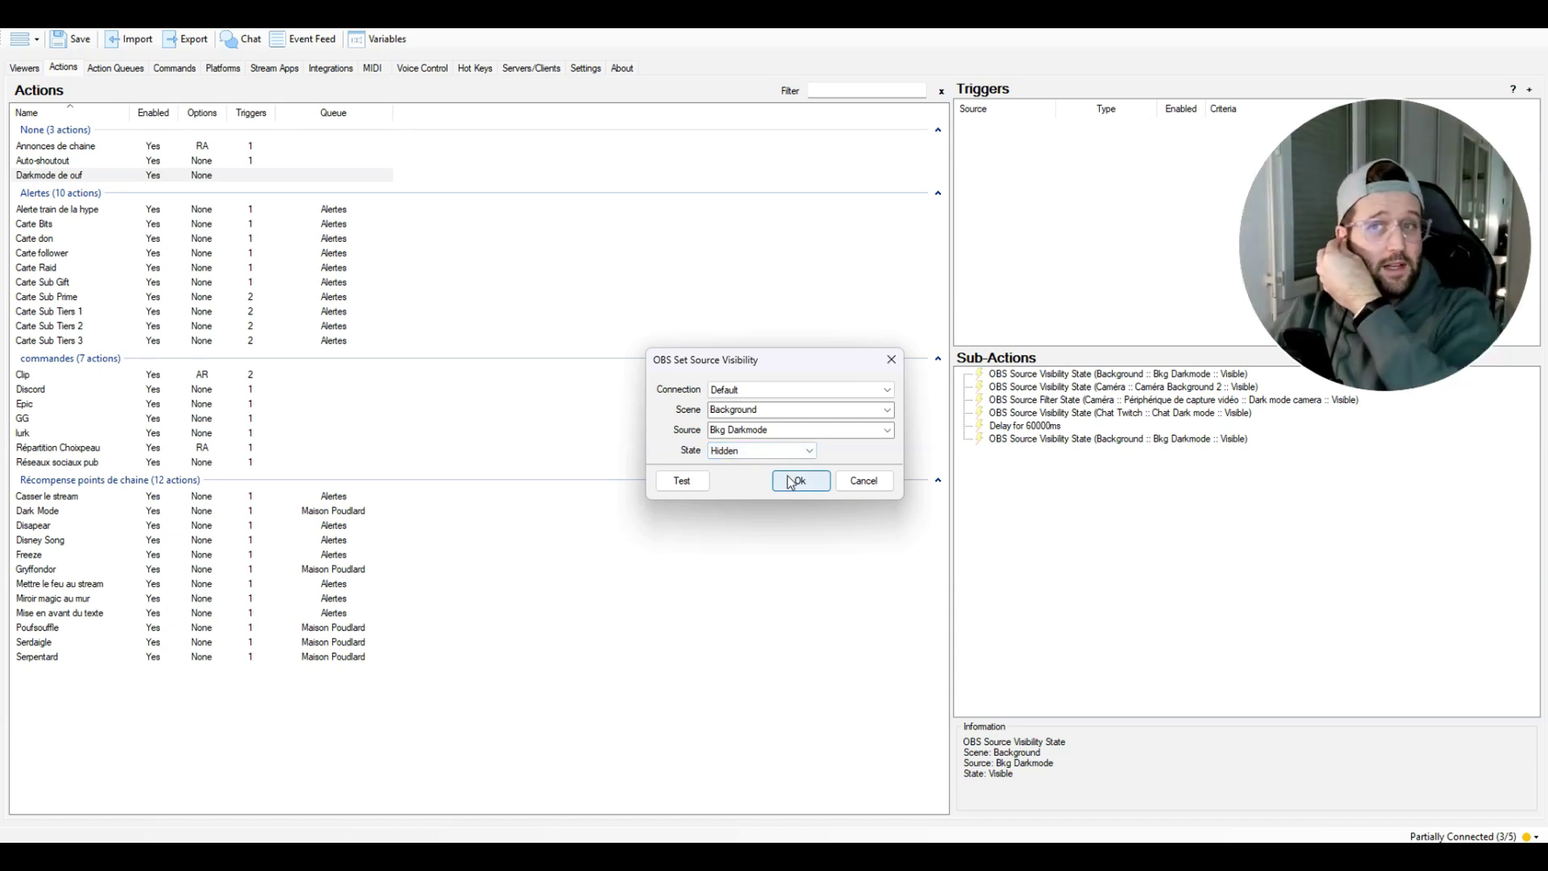
click(795, 480)
Copy the Caméra Background 2, Dark mode camera filter and Chat Dark mode sub-actions to the end of the sub-action list.
click(1084, 403)
key(ctrl+c)
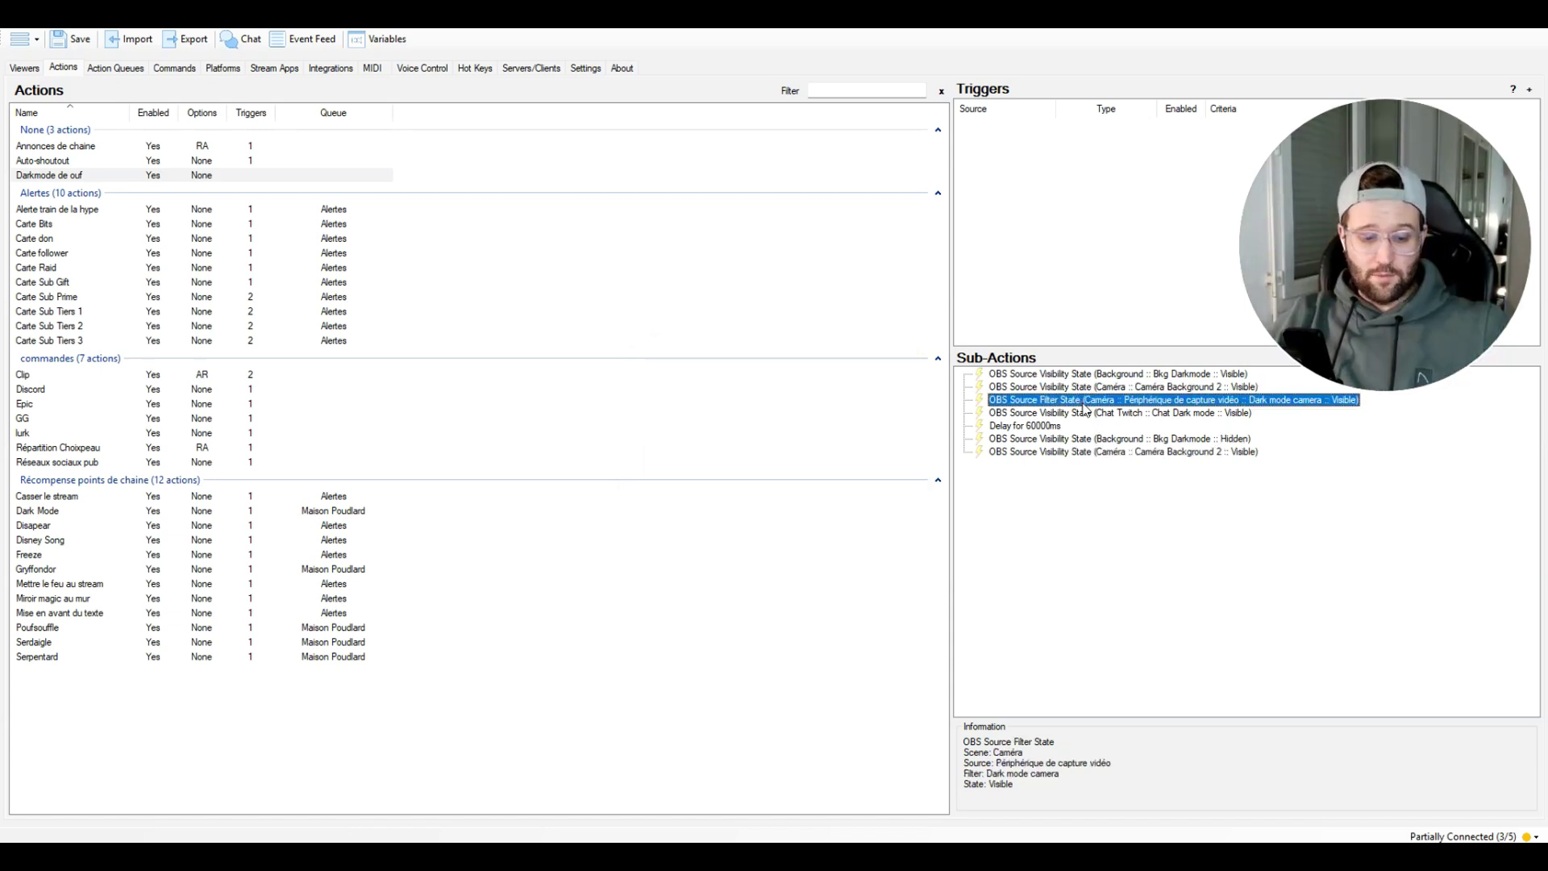
key(ctrl+v)
click(1082, 414)
key(ctrl+c)
key(ctrl+v)
Set the copied Caméra Background 2 visibility sub-action below the delay to Hidden.
double_click(1074, 453)
click(808, 451)
click(753, 474)
click(801, 481)
Set the copied Dark mode camera filter sub-action below the delay to Hidden.
double_click(1084, 465)
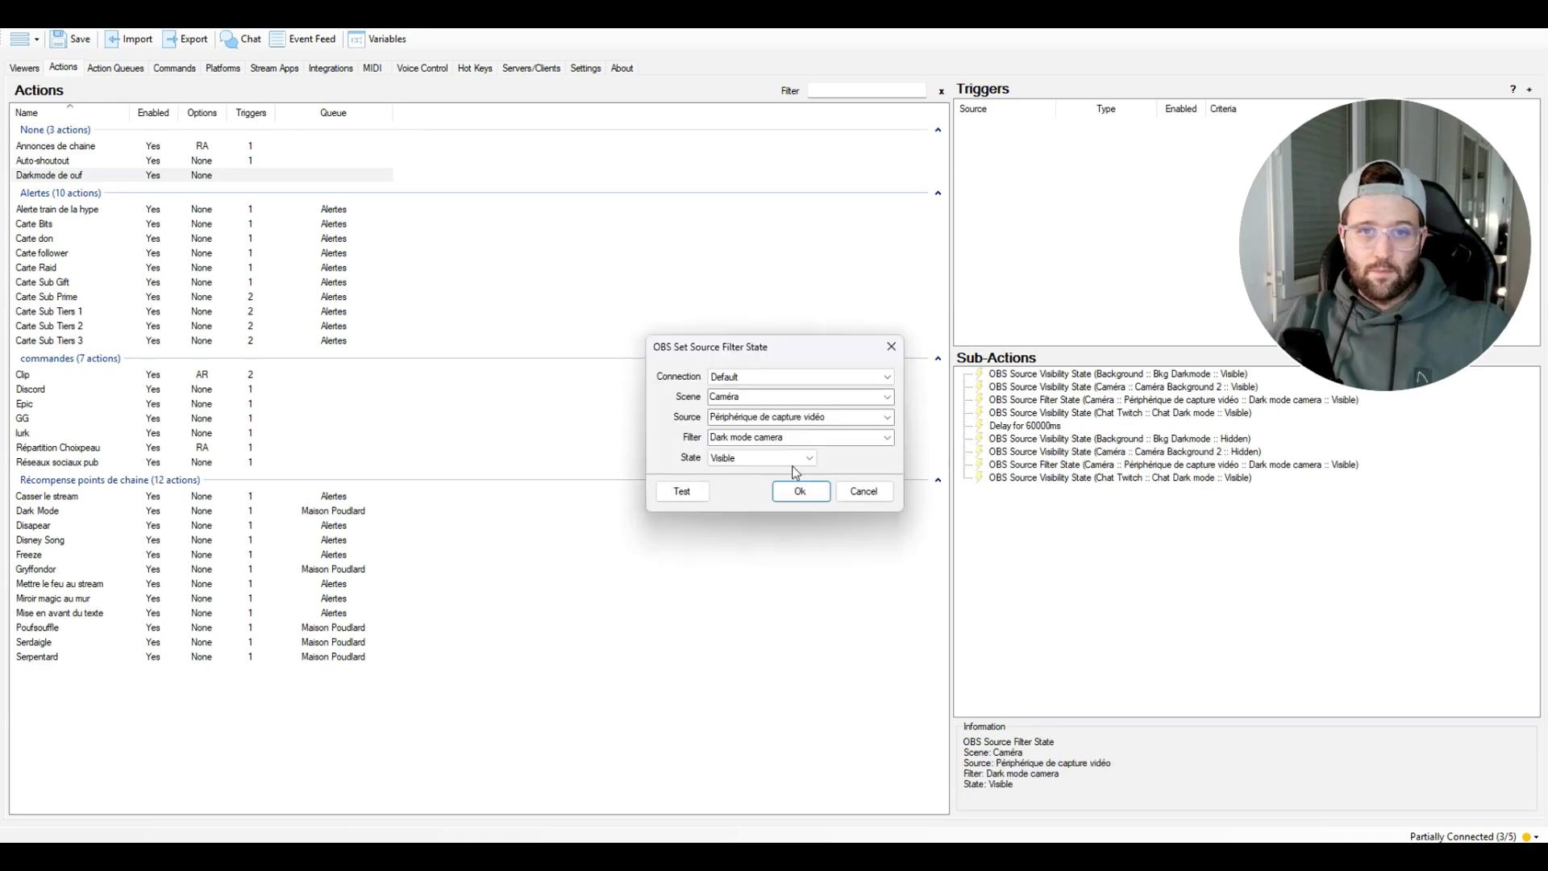
click(806, 458)
click(762, 479)
click(799, 490)
Set the copied Chat Dark mode visibility sub-action below the delay to Hidden.
double_click(1080, 478)
click(808, 450)
click(744, 474)
click(799, 481)
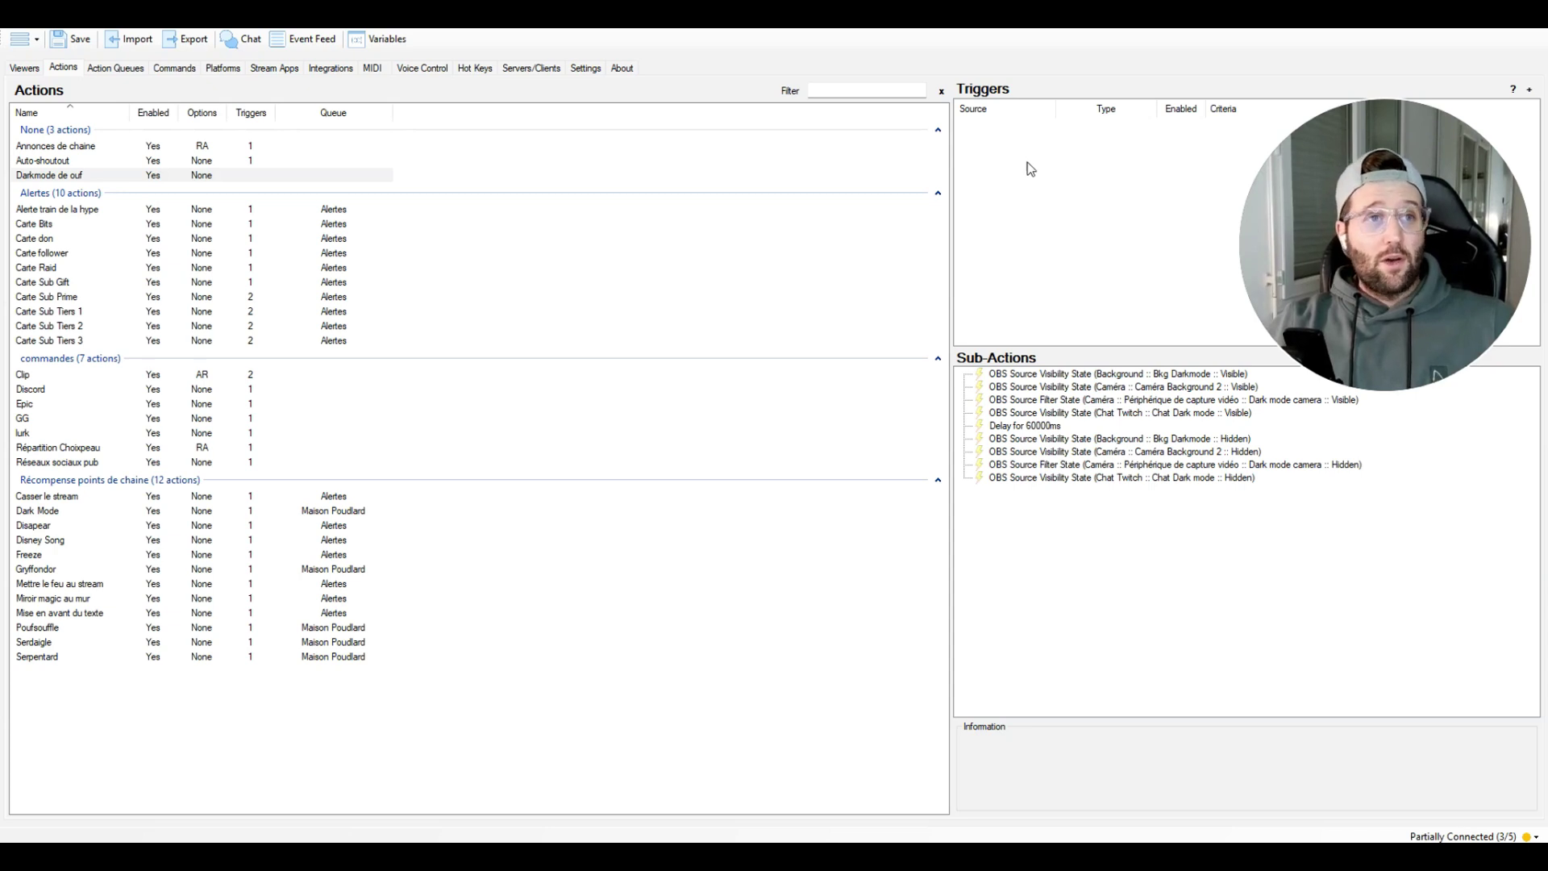
Create a Twitch channel point reward titled Dark mode de ouf, costing 1000, with the prompt "Activer le darkmode sur mon stream".
click(226, 67)
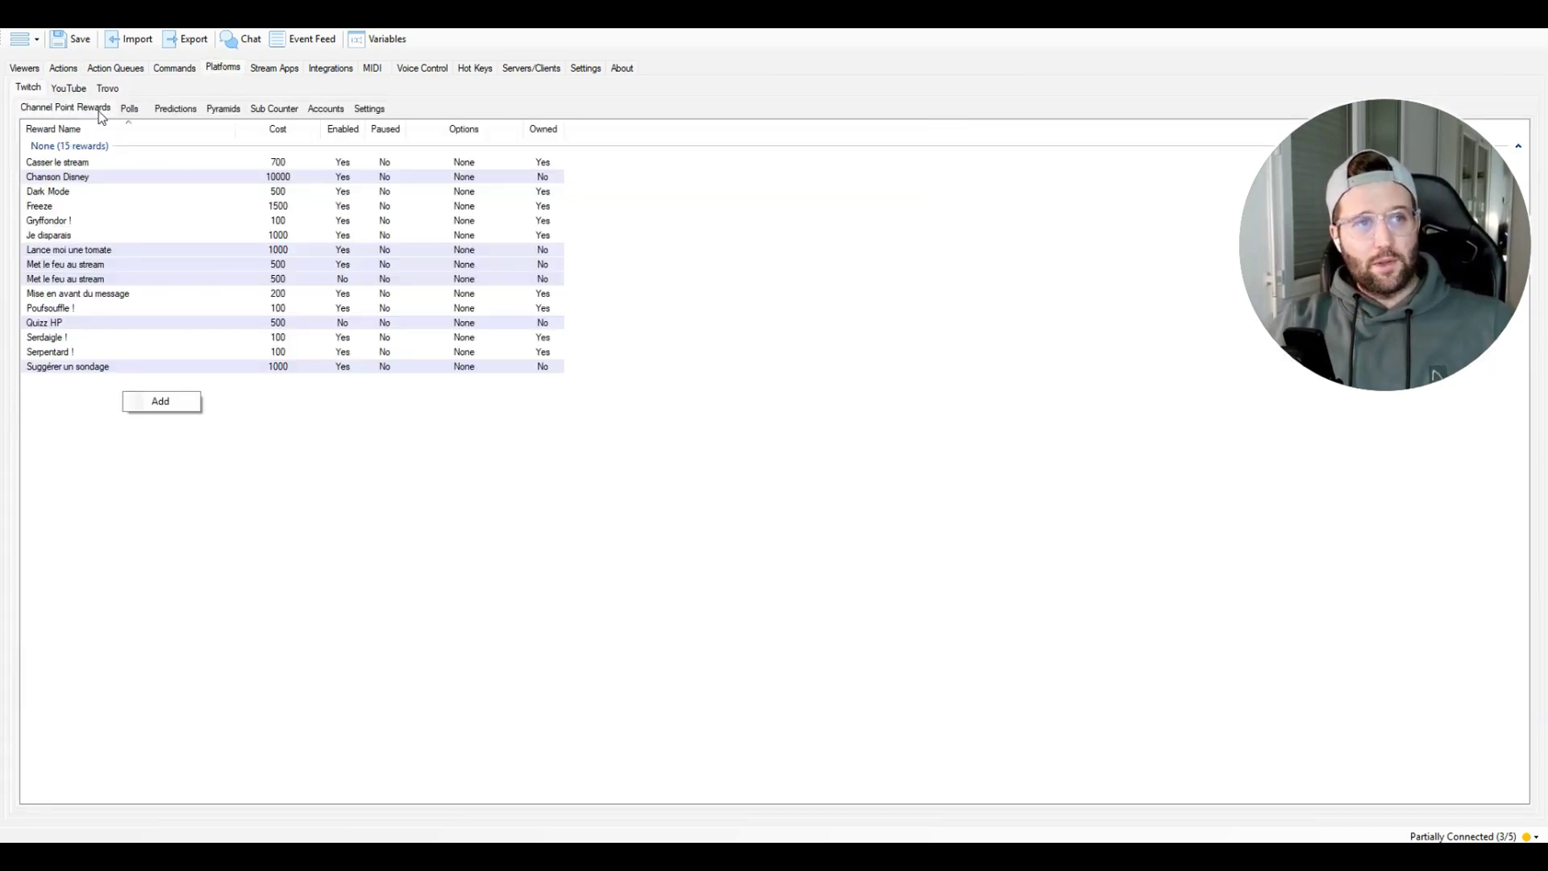
click(153, 401)
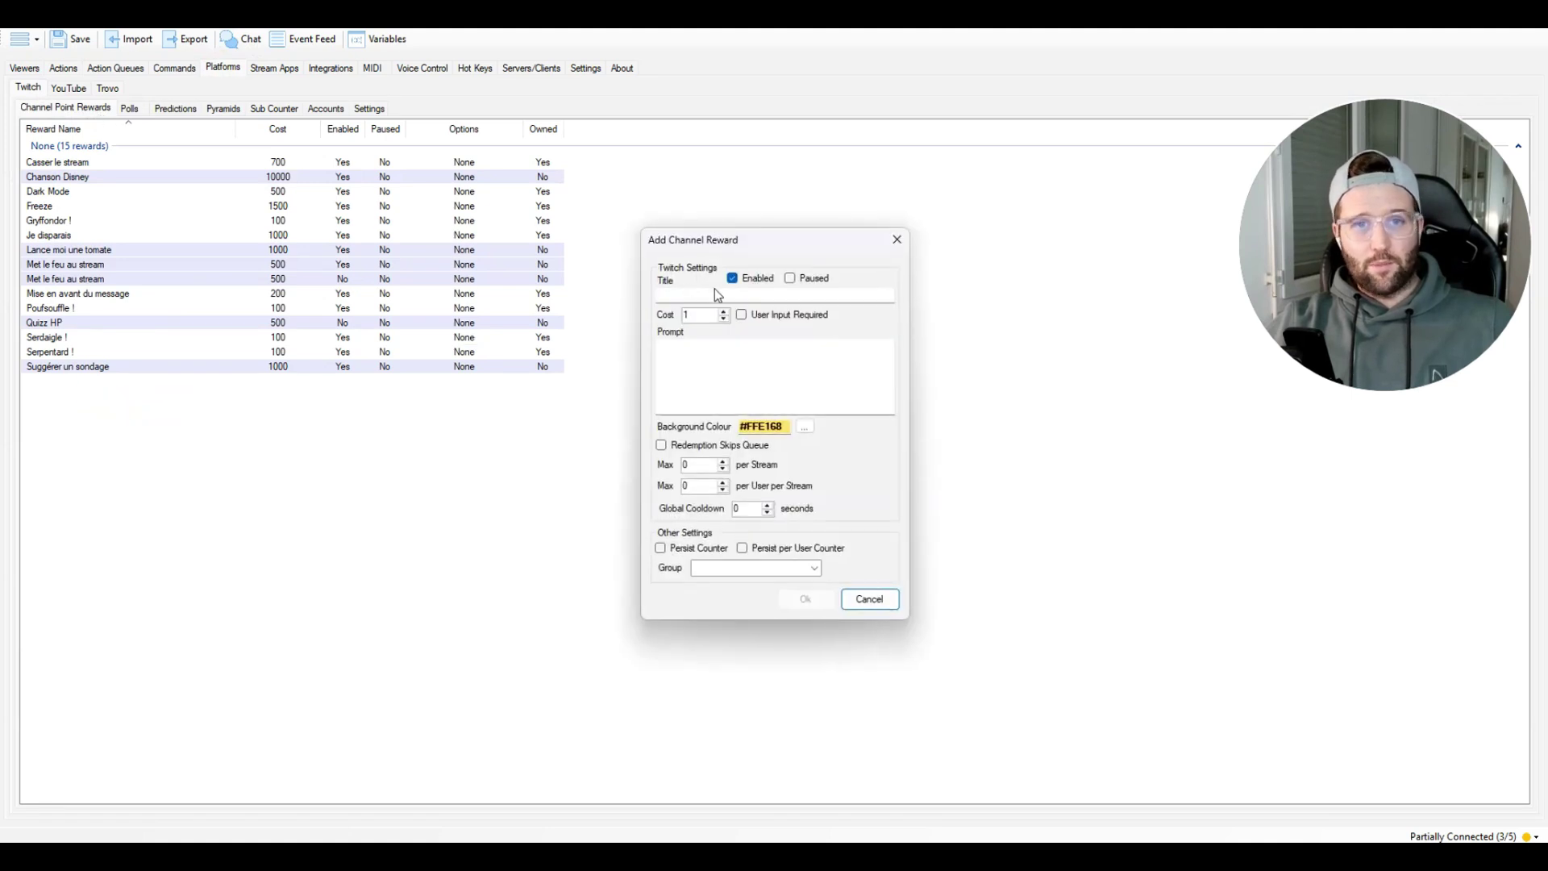
click(714, 292)
text(Dark)
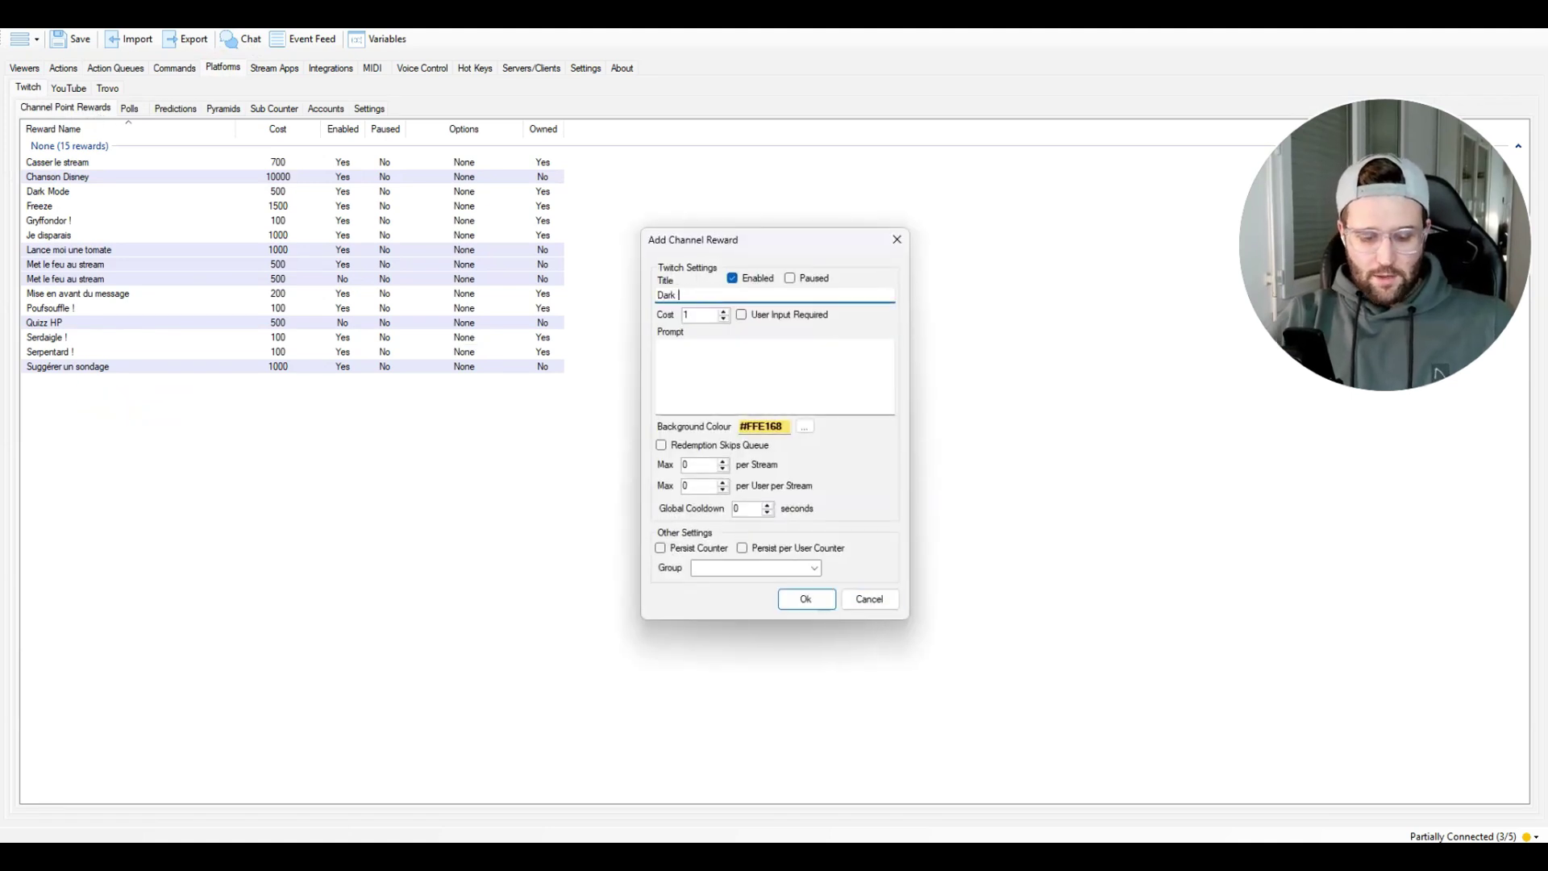
text( mode de ouf)
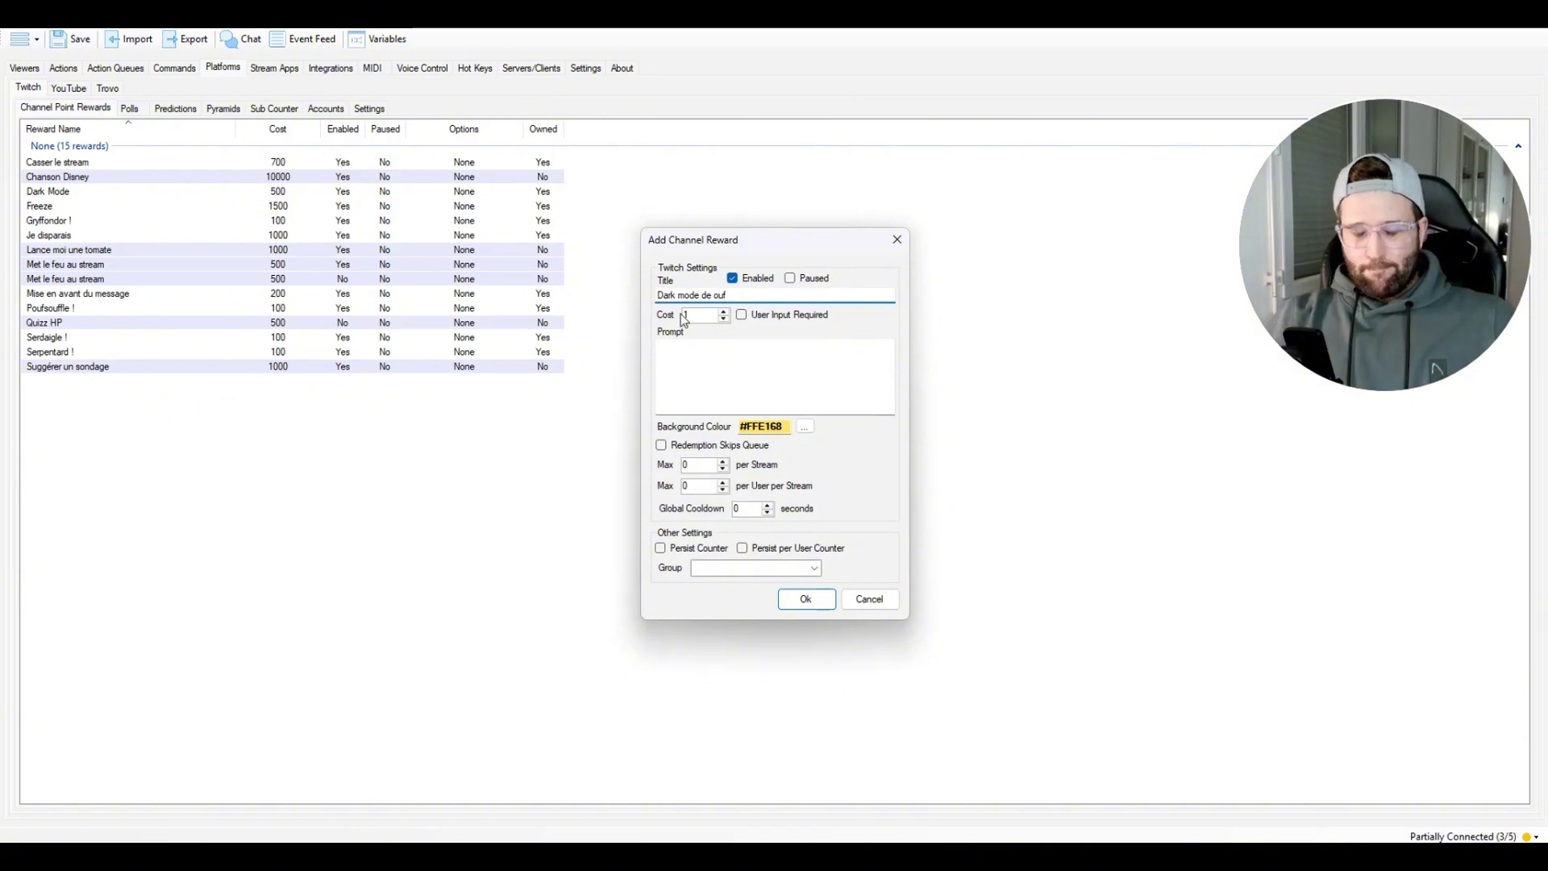
click(684, 316)
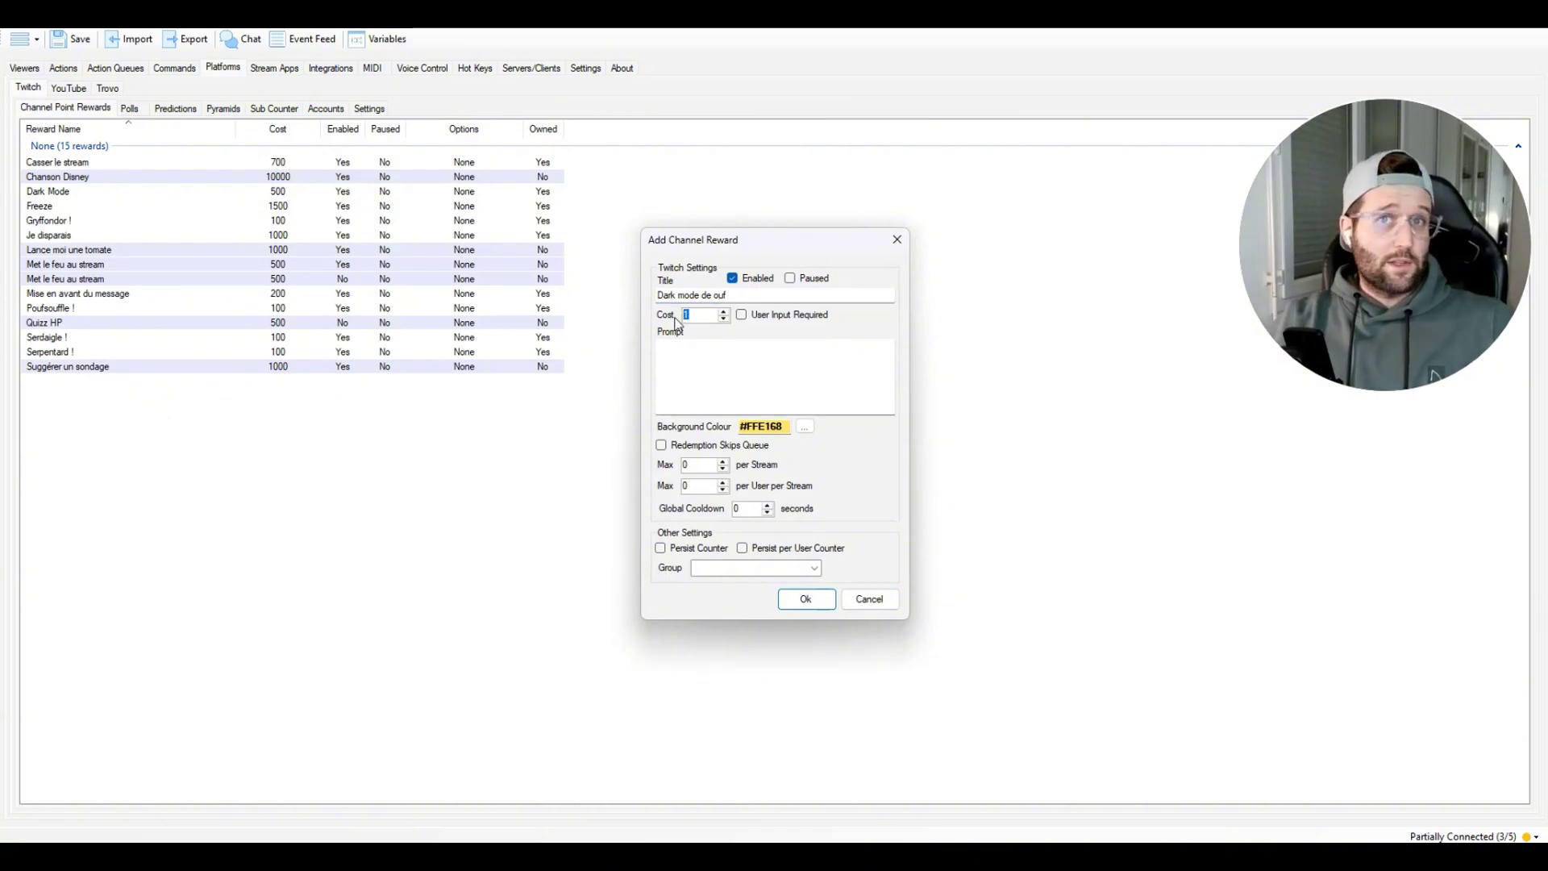
text(1000)
click(729, 379)
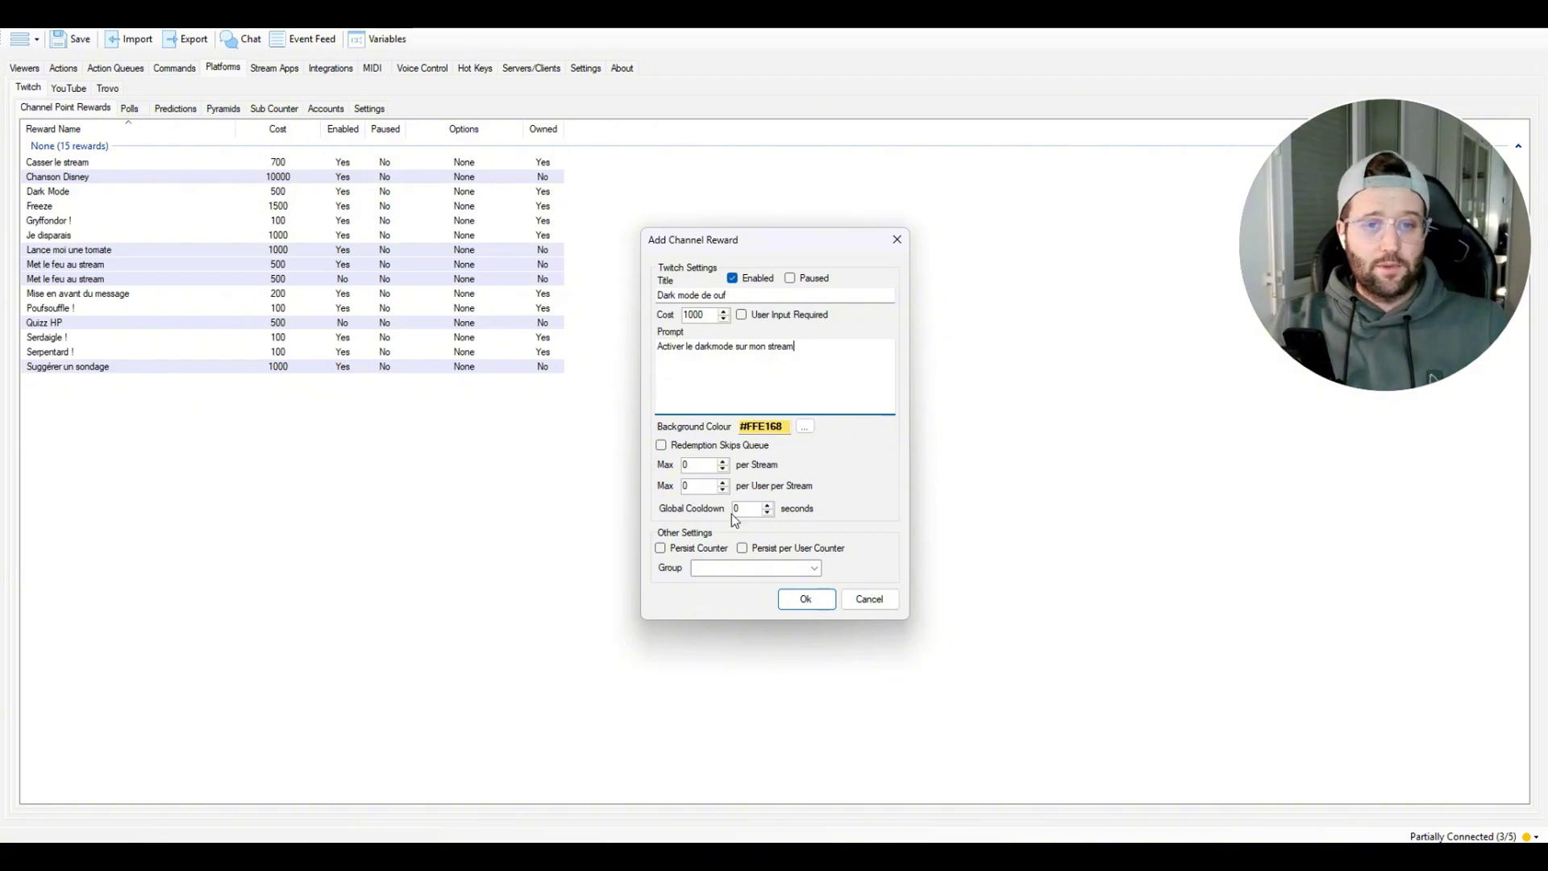
click(796, 599)
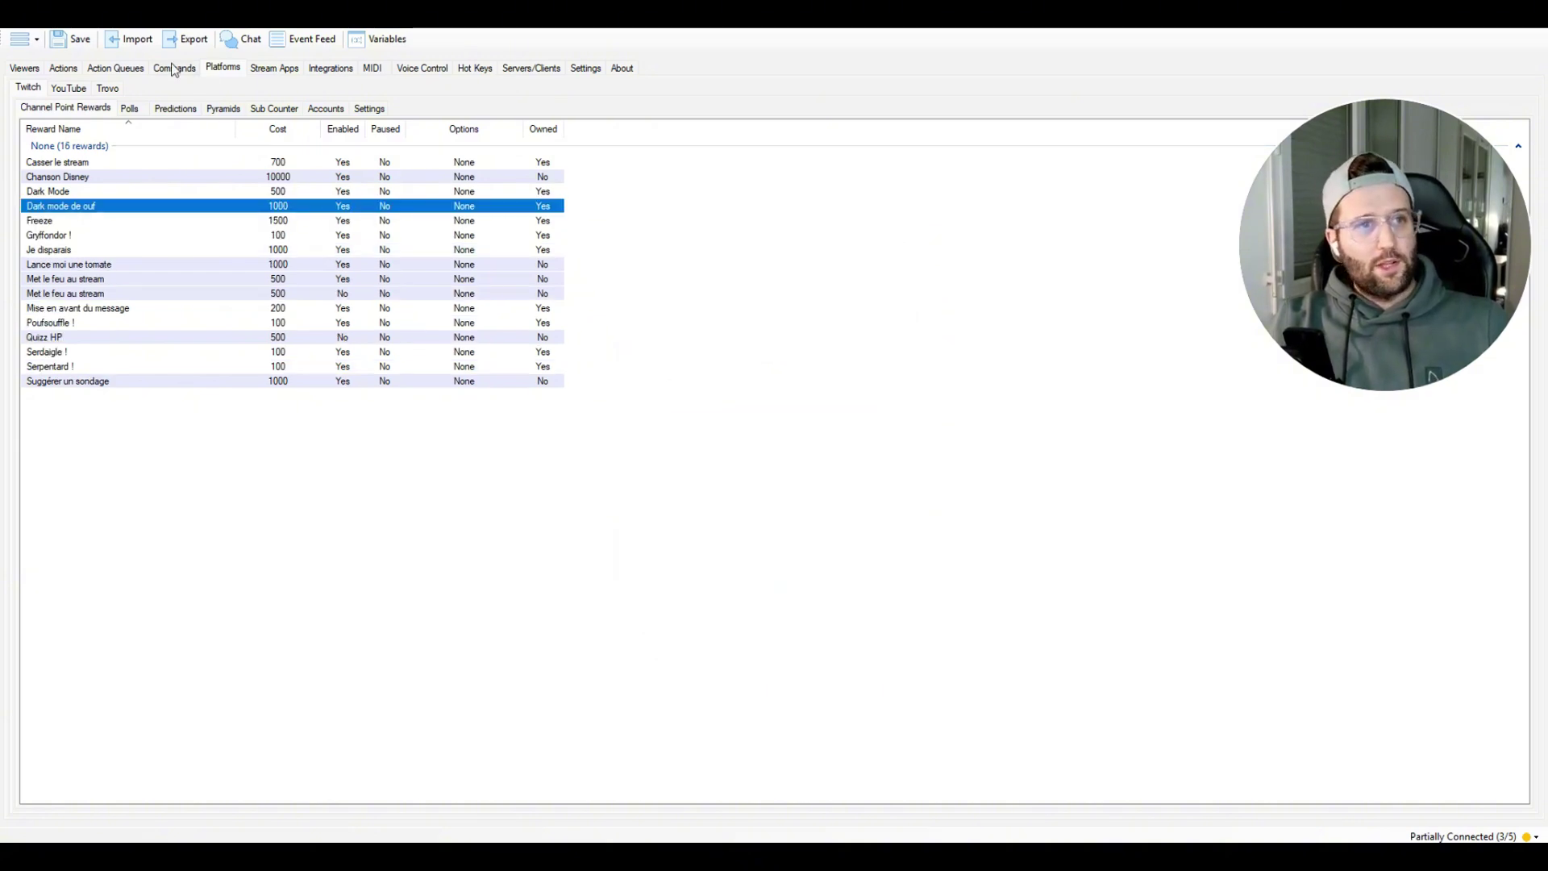
Add a Twitch Reward Redemption trigger for the Dark mode de ouf reward to the Darkmode de ouf action.
click(60, 70)
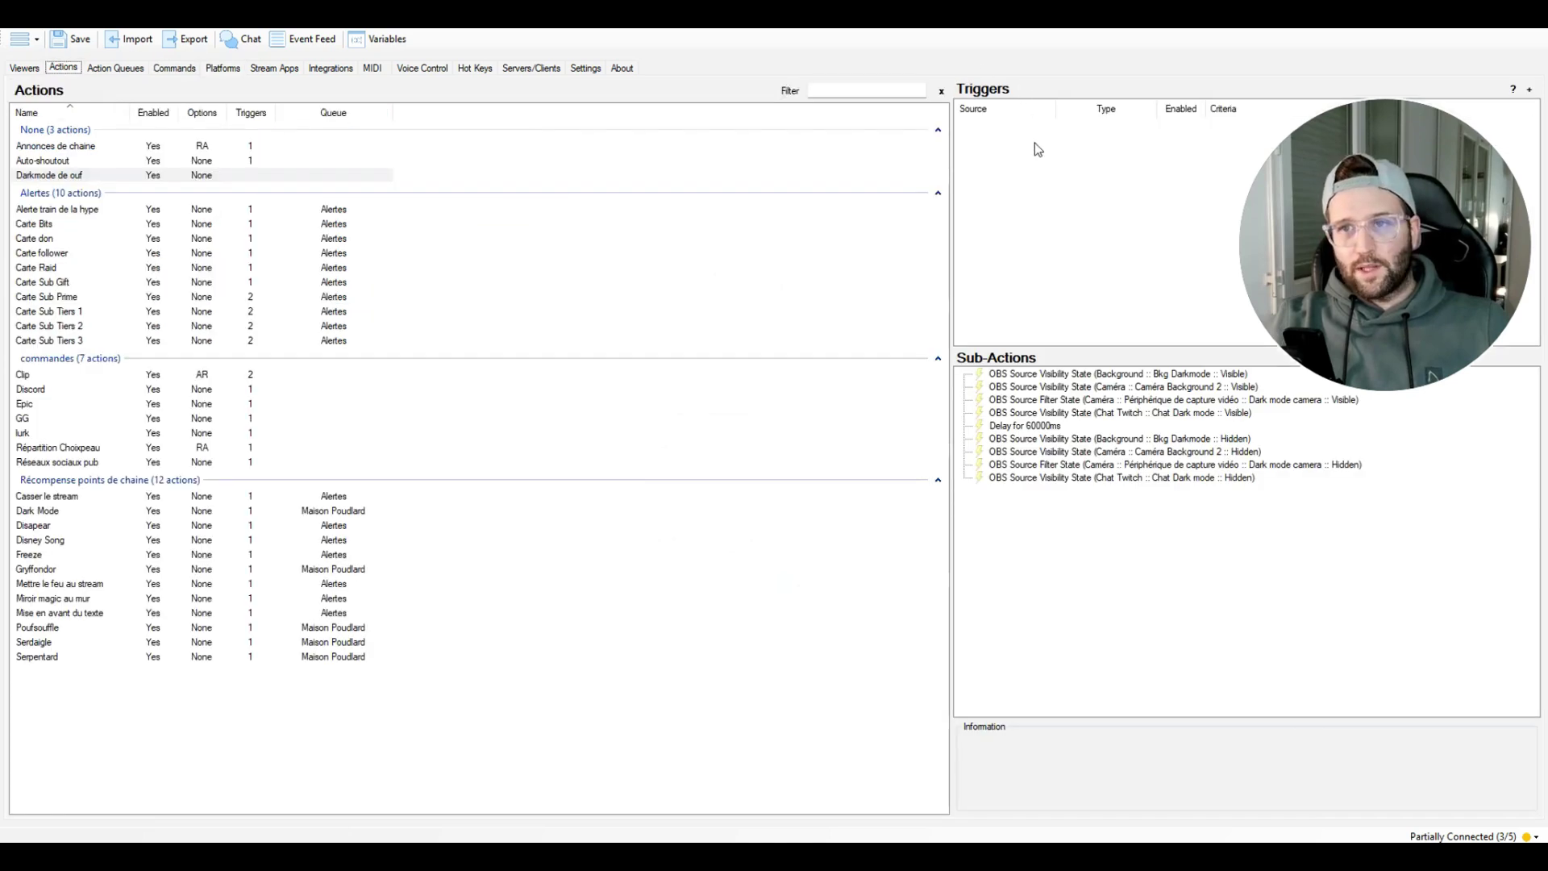
right_click(1006, 139)
mouse_move(1057, 392)
mouse_move(1240, 430)
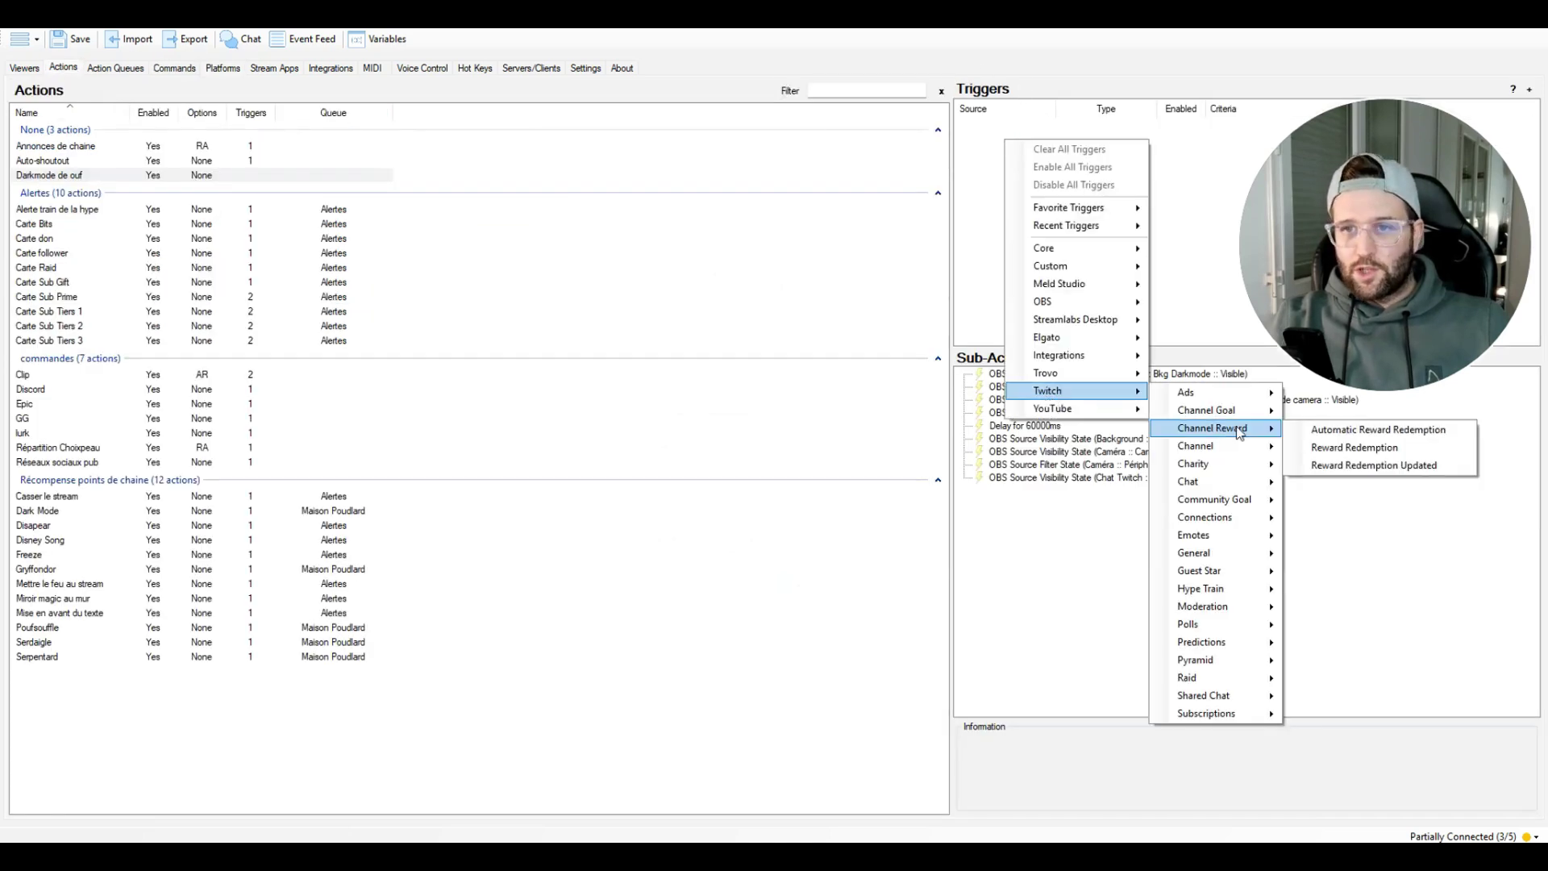
click(1357, 450)
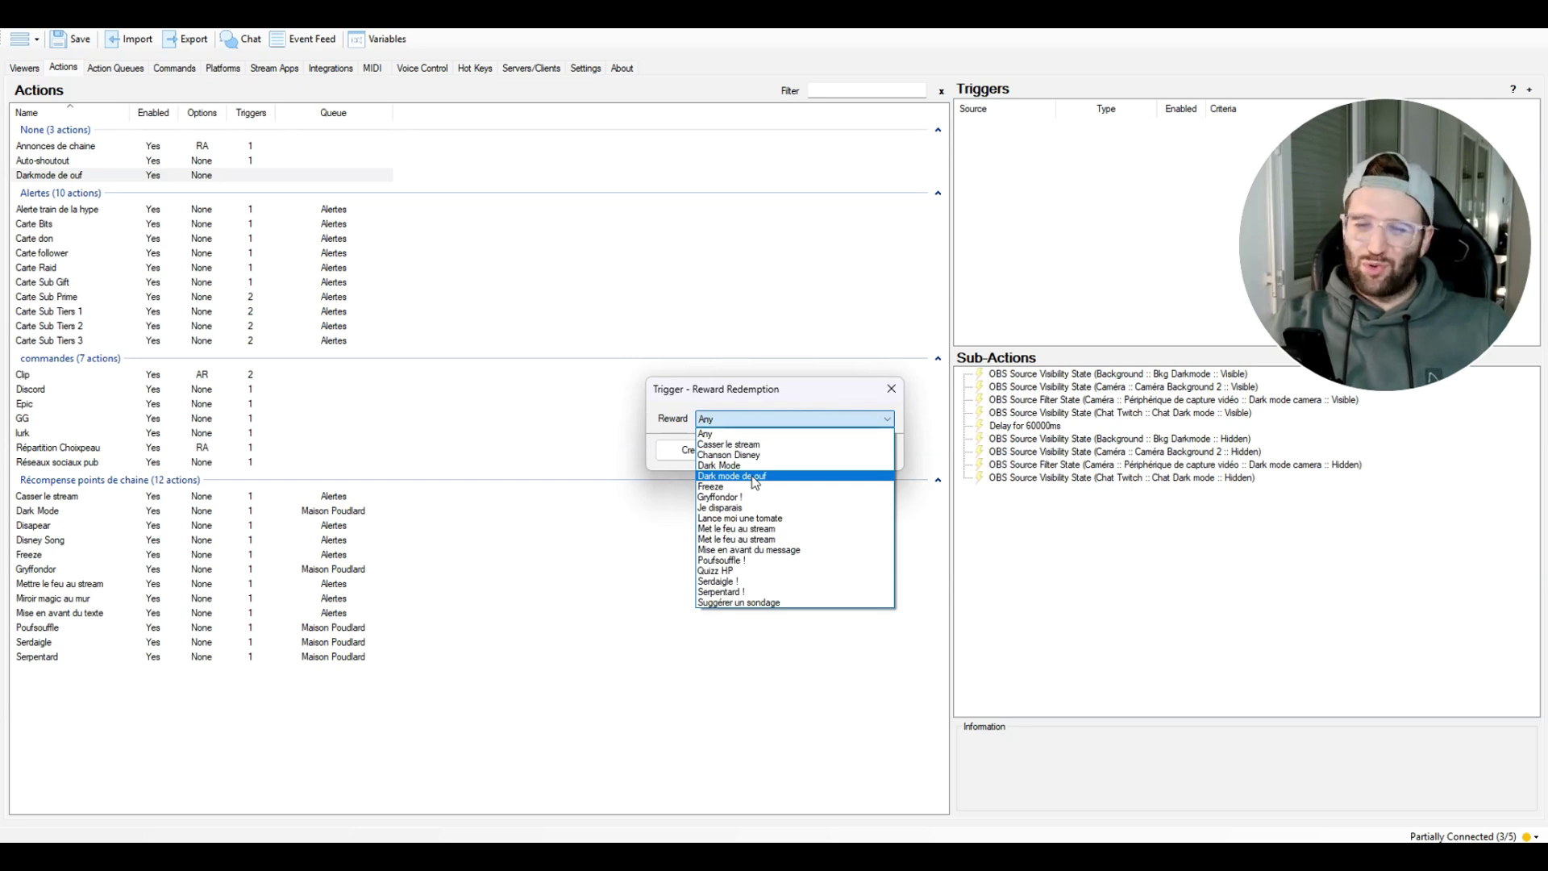
click(754, 477)
click(797, 452)
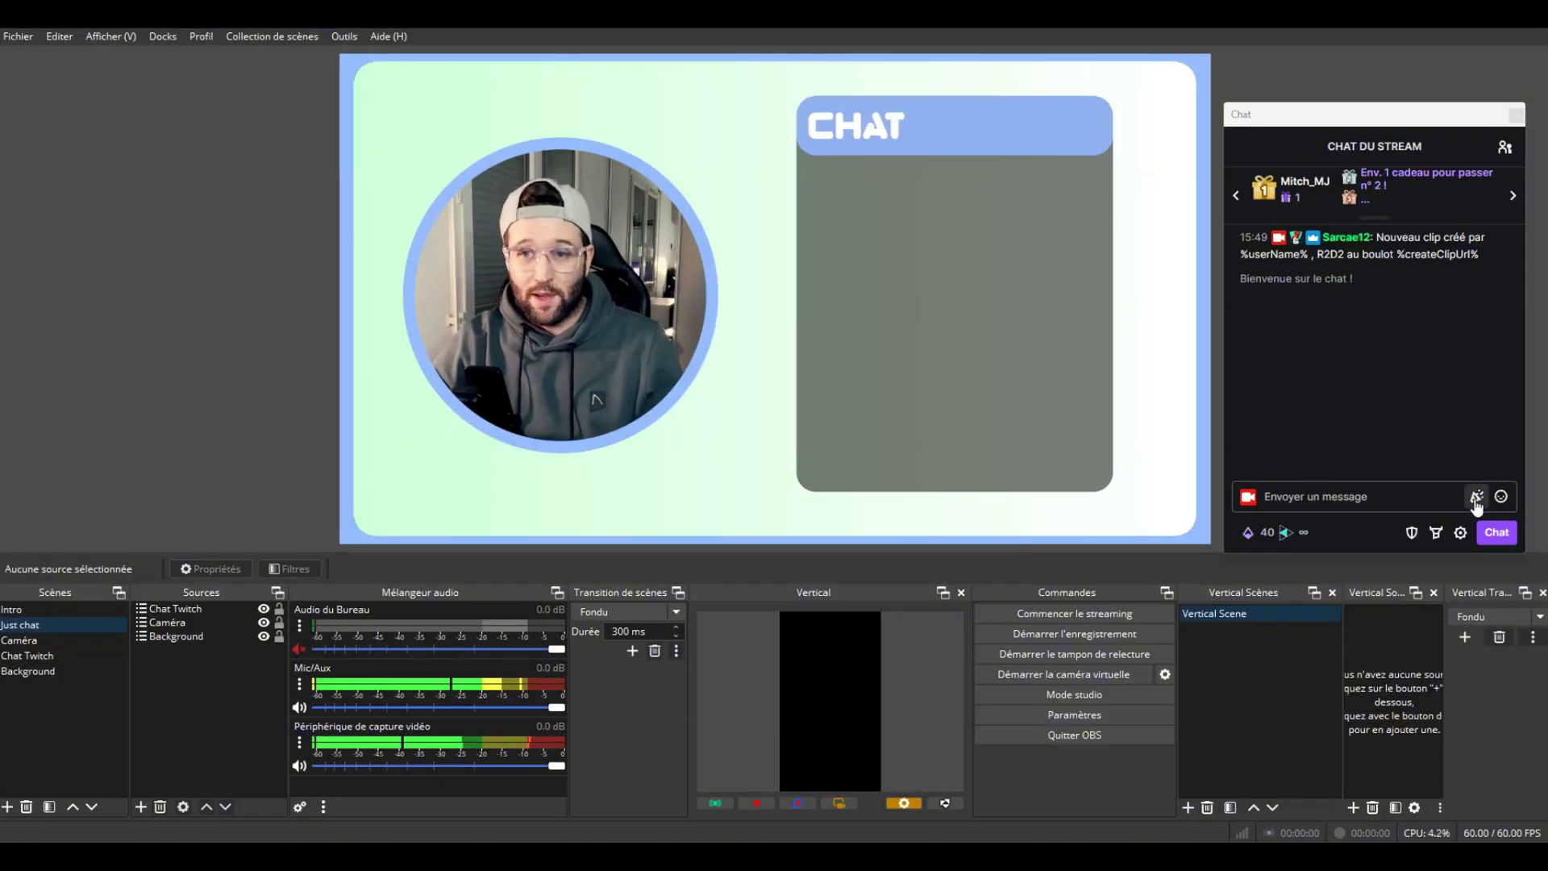
Switch to OBS and redeem the Dark mode de ouf reward for 1000 channel points from the stream chat.
click(1286, 534)
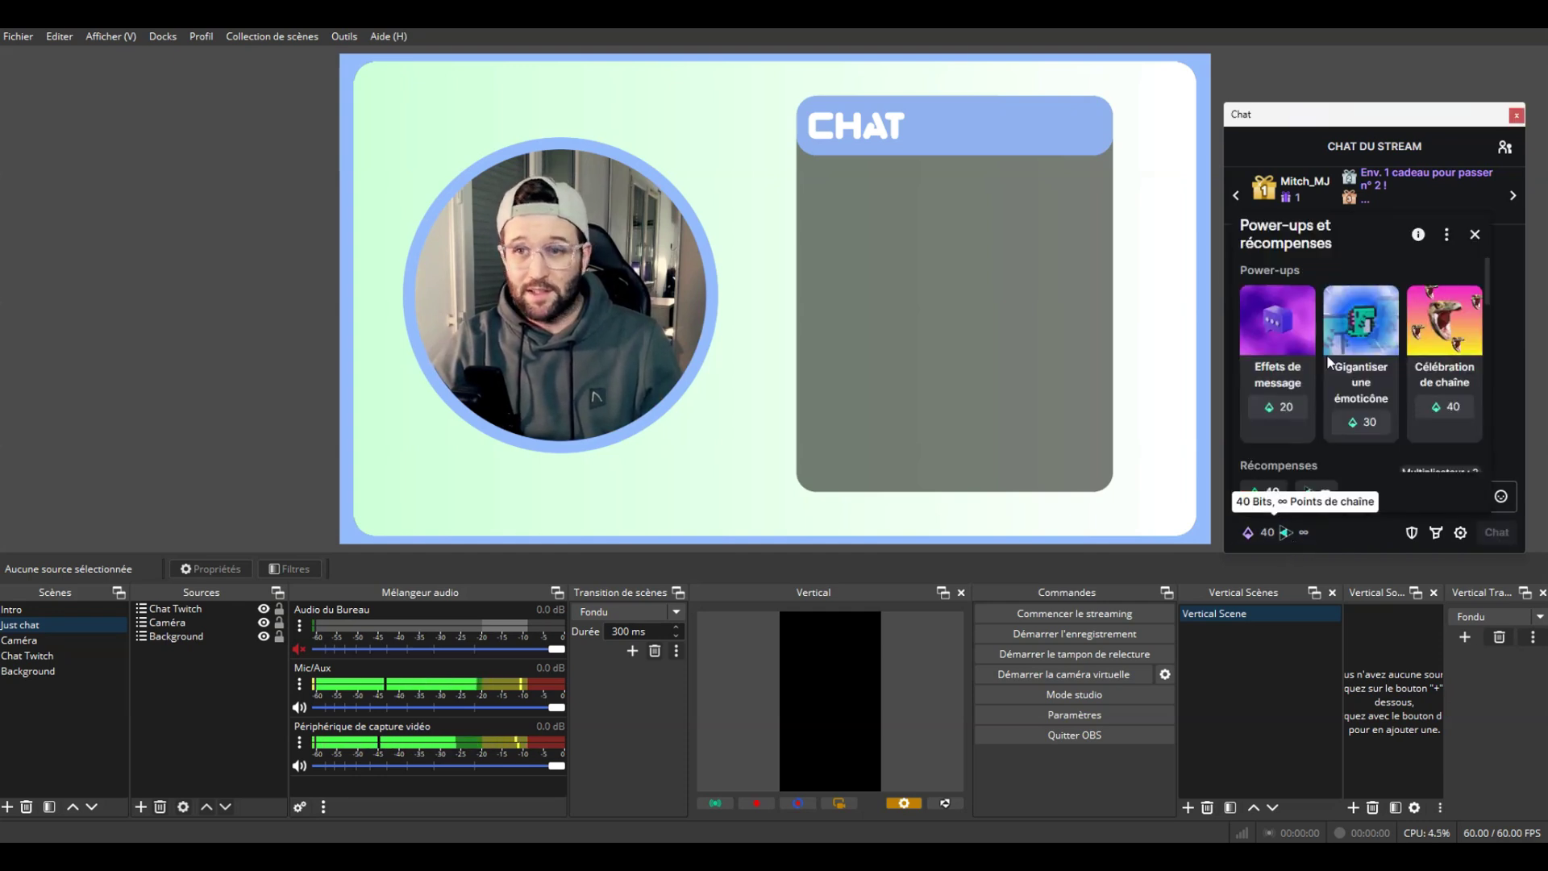
scroll(1308, 407, down, 3)
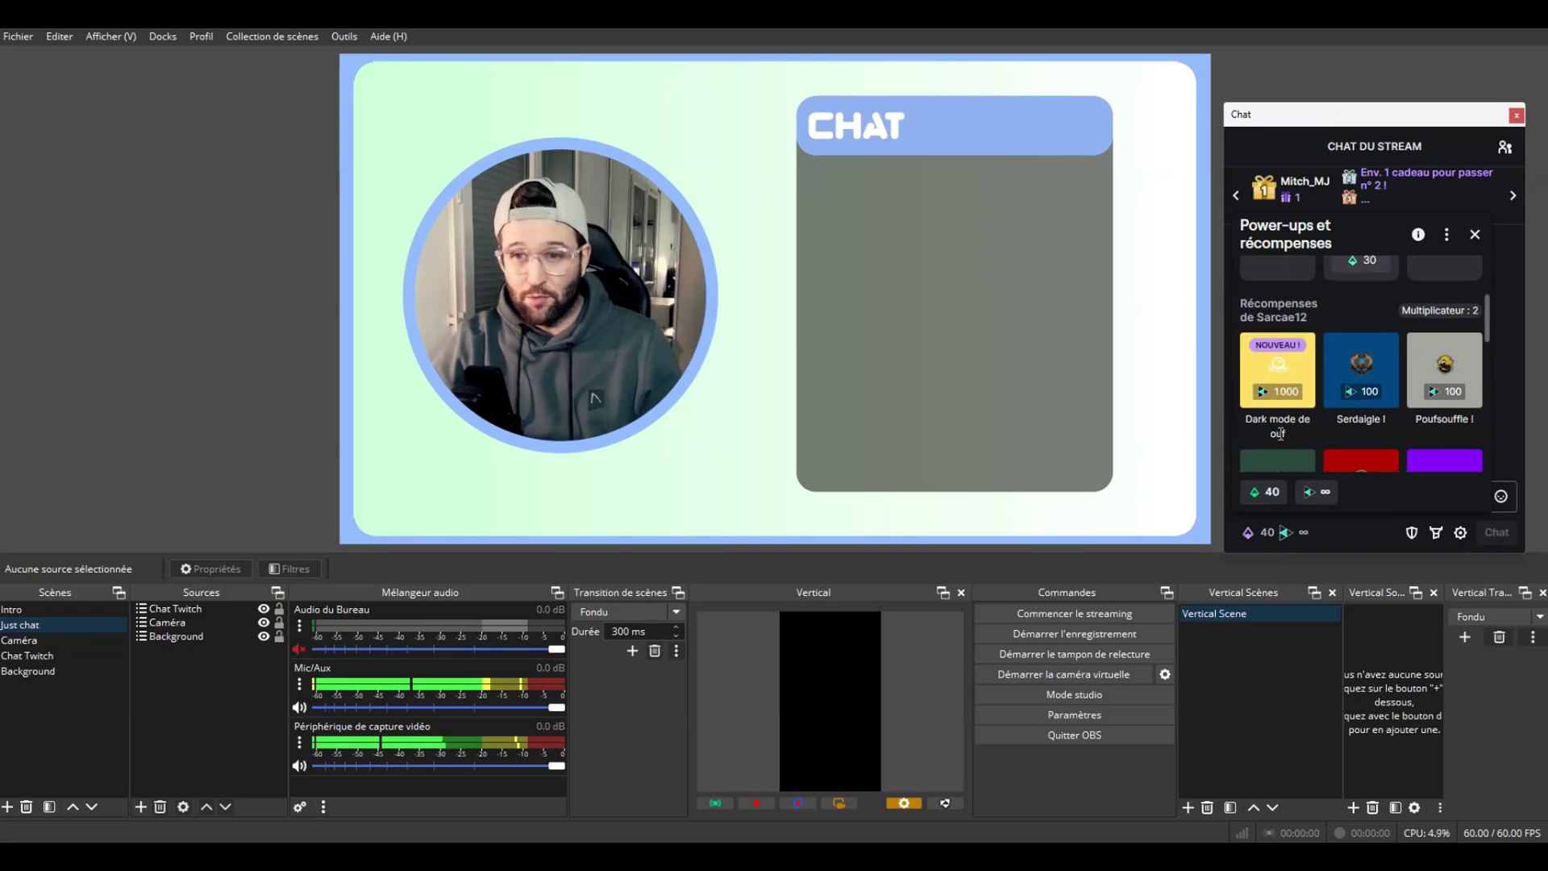
click(1269, 367)
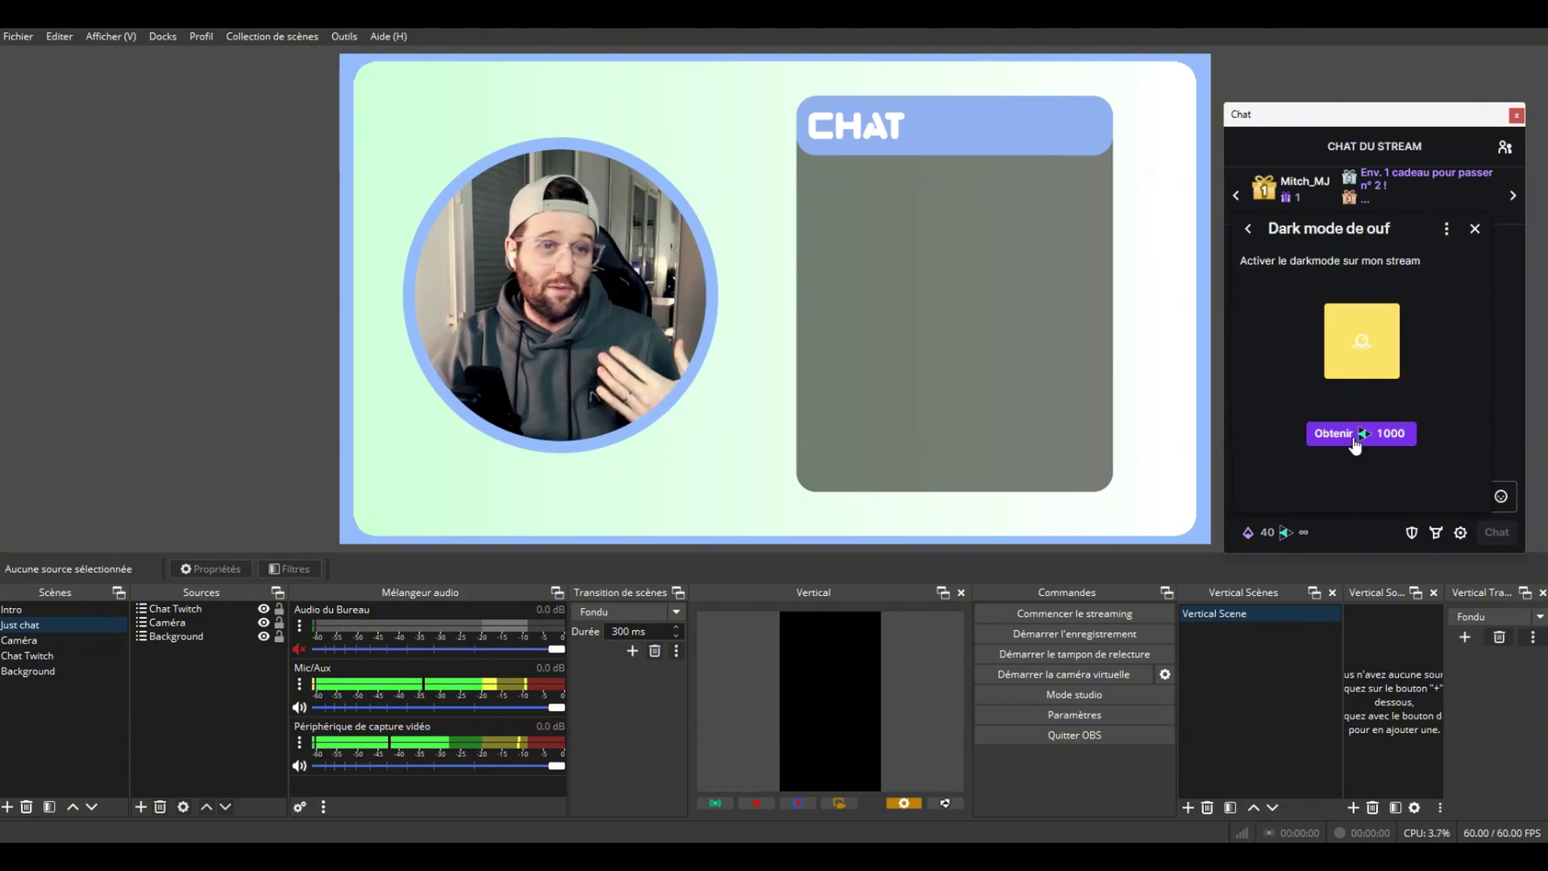
click(1354, 442)
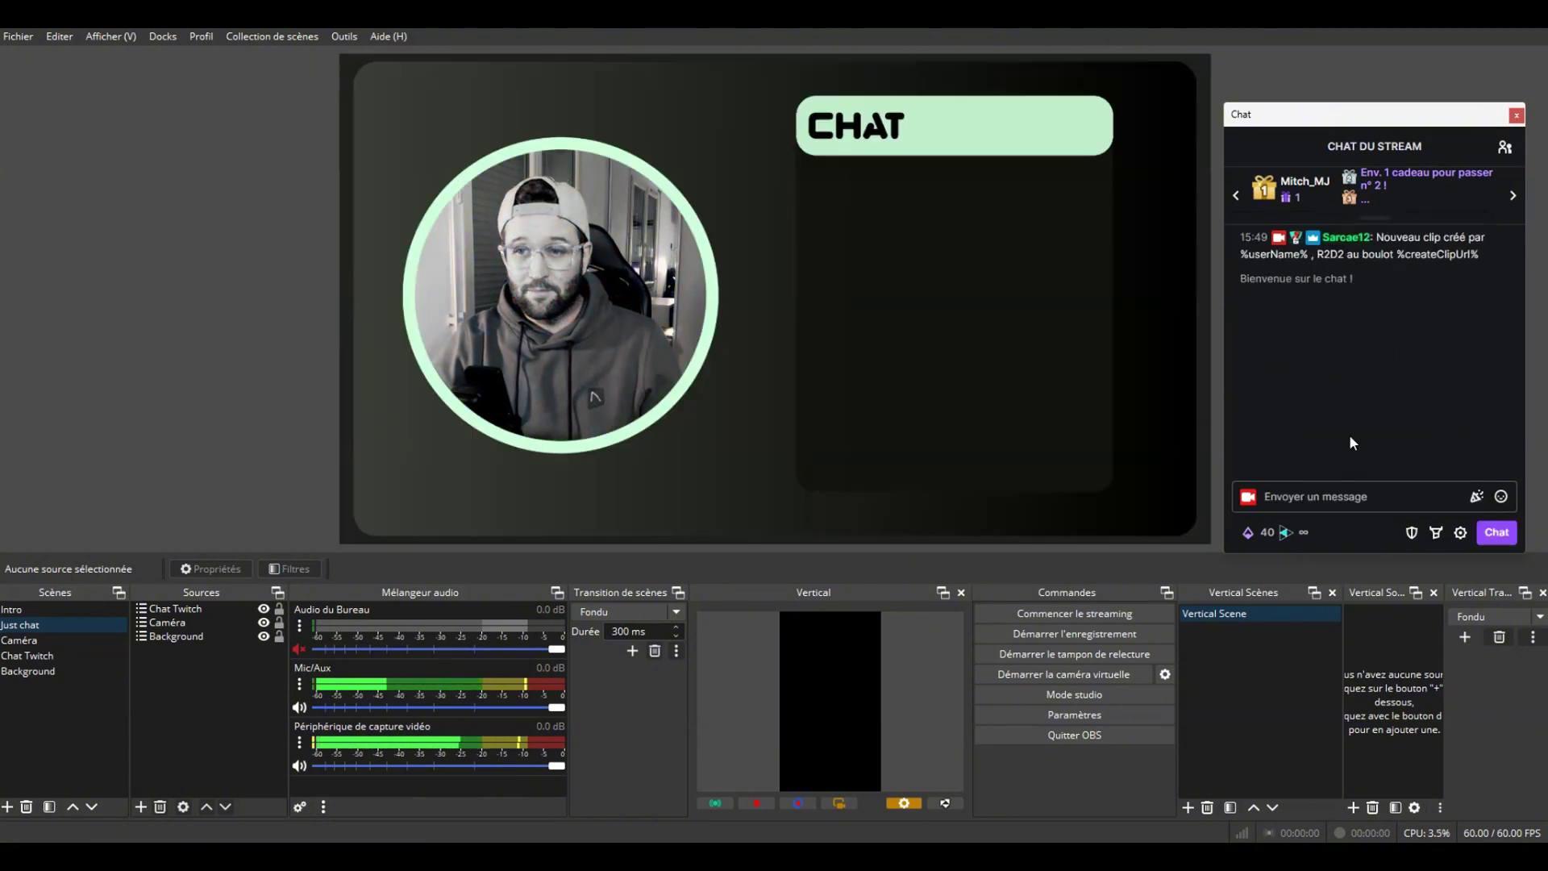